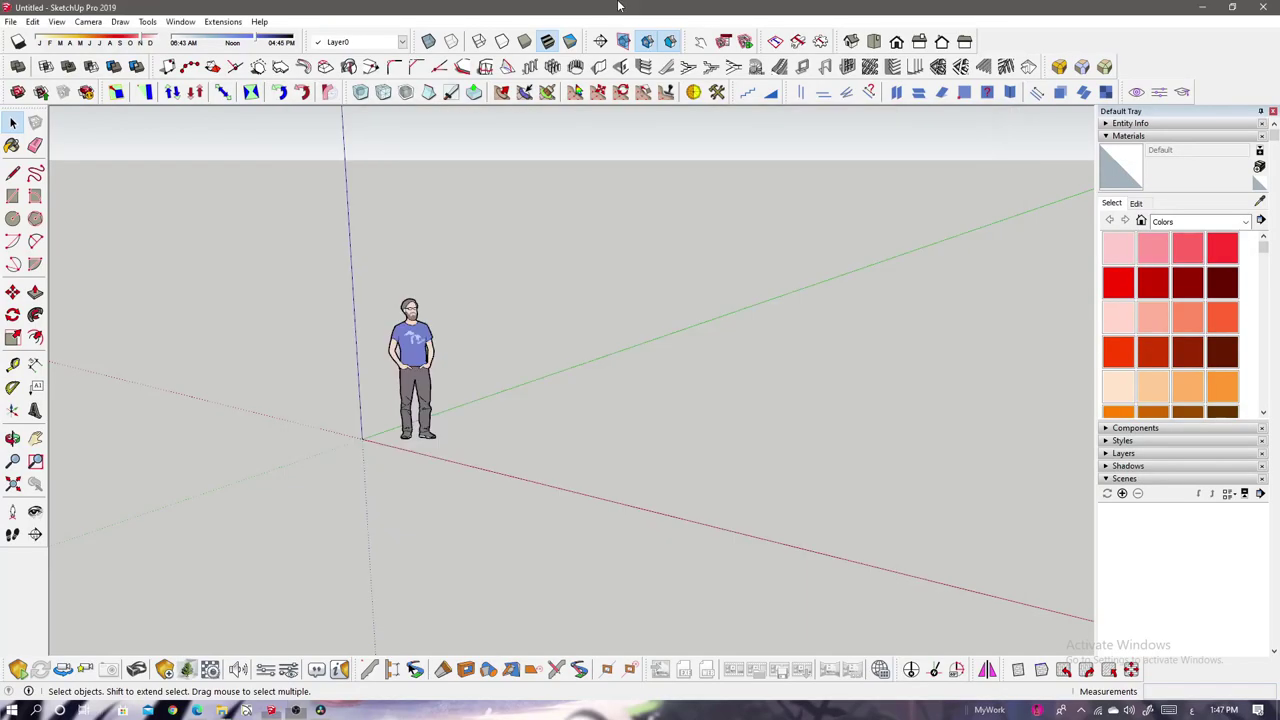
- Import Kit002.3ds from the 3ds folder and dismiss the Import Results window
click(10, 21)
click(91, 232)
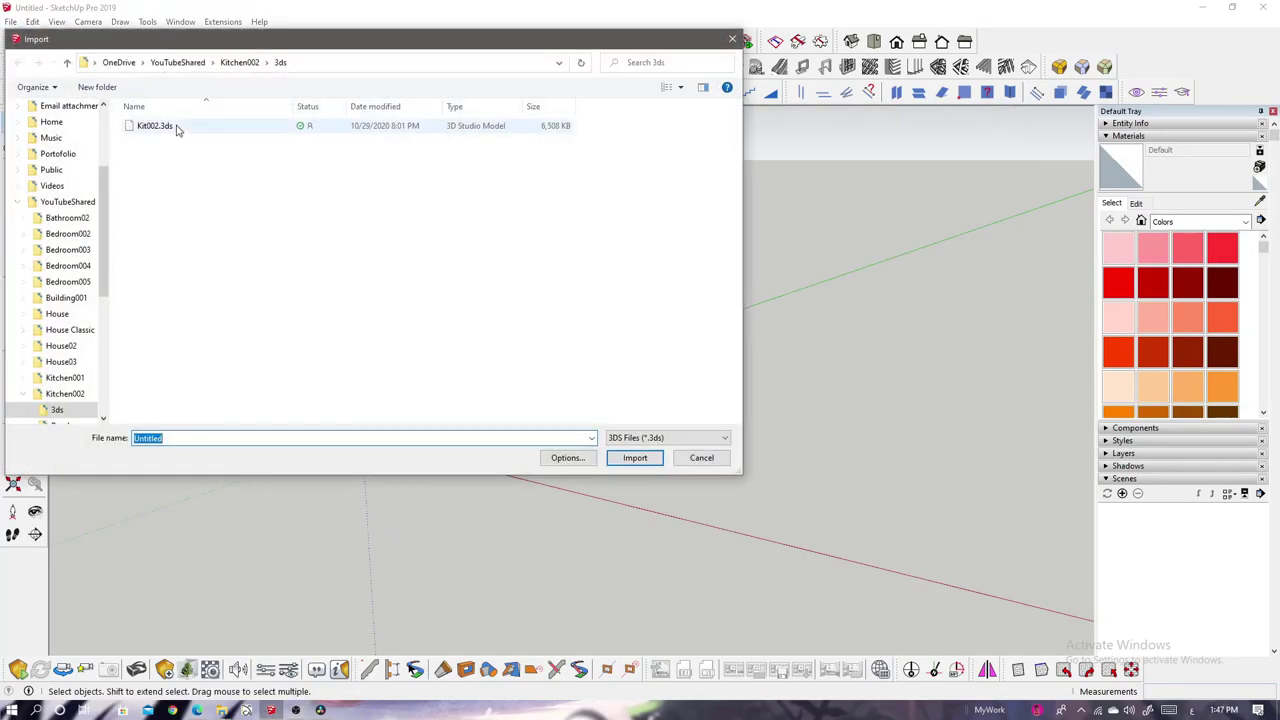
double_click(177, 128)
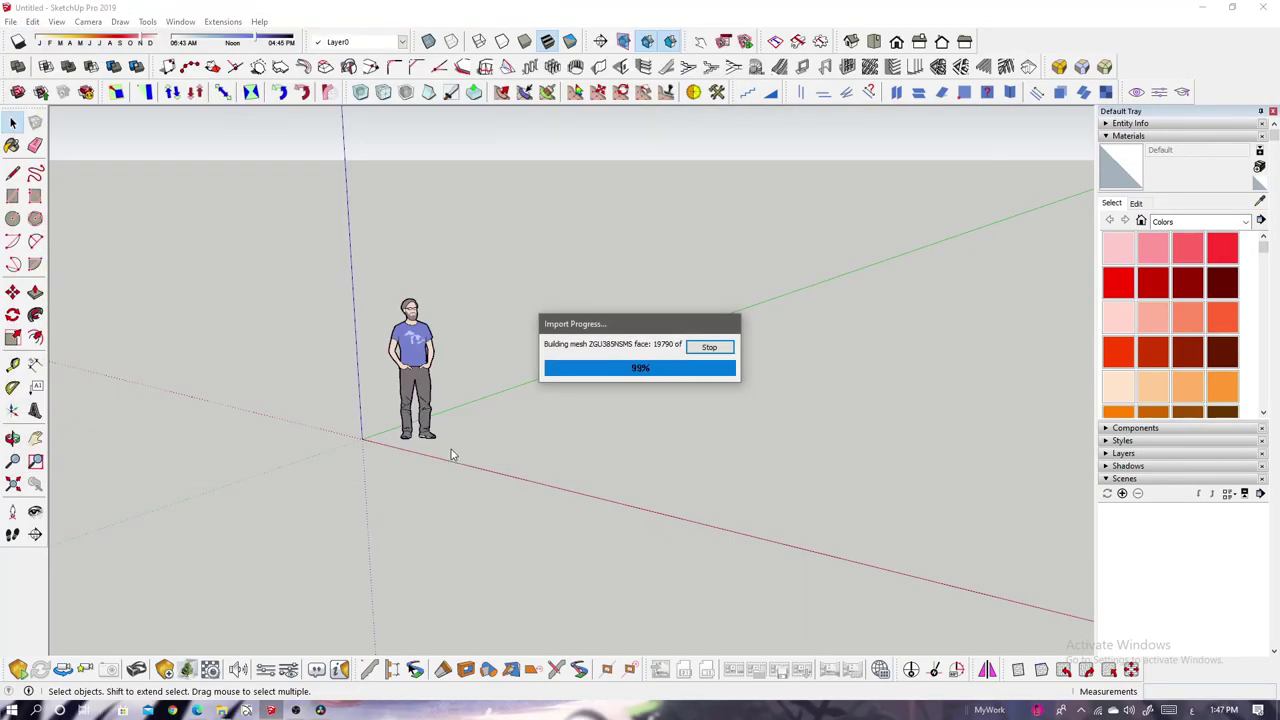
click(700, 437)
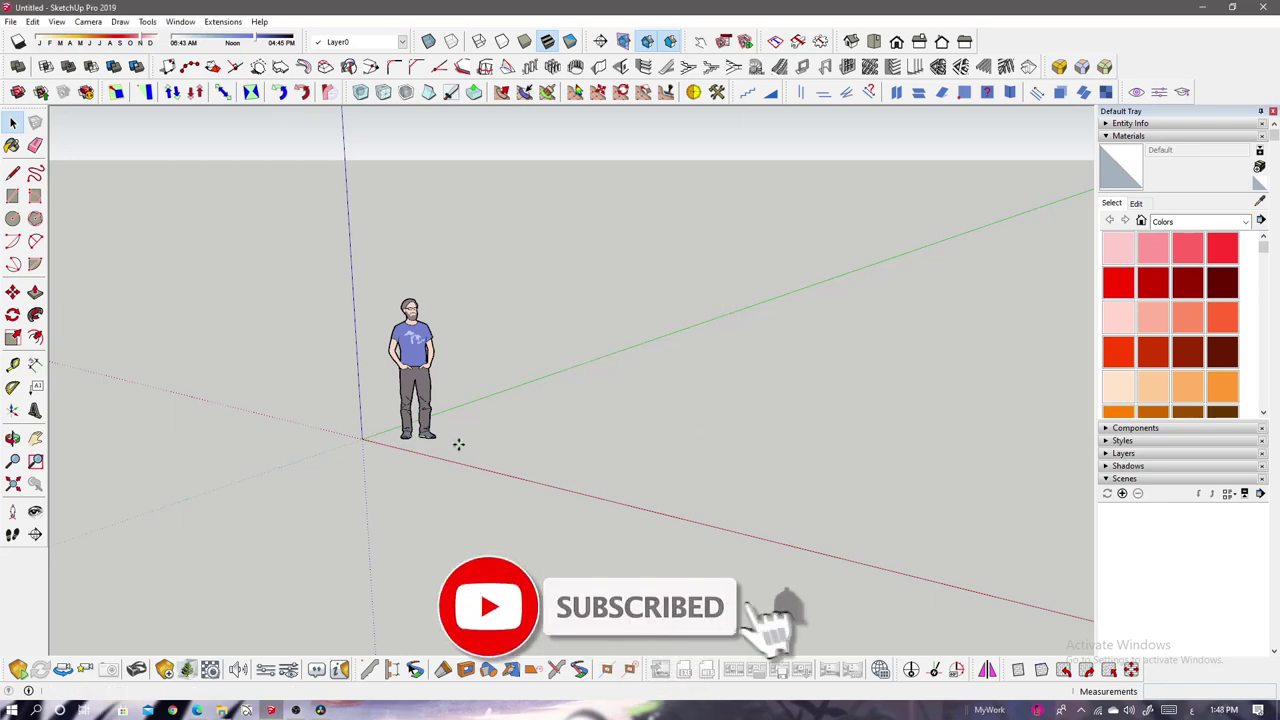
- Move the imported kitchen from its corner onto the model origin
scroll(458, 444, up, 3)
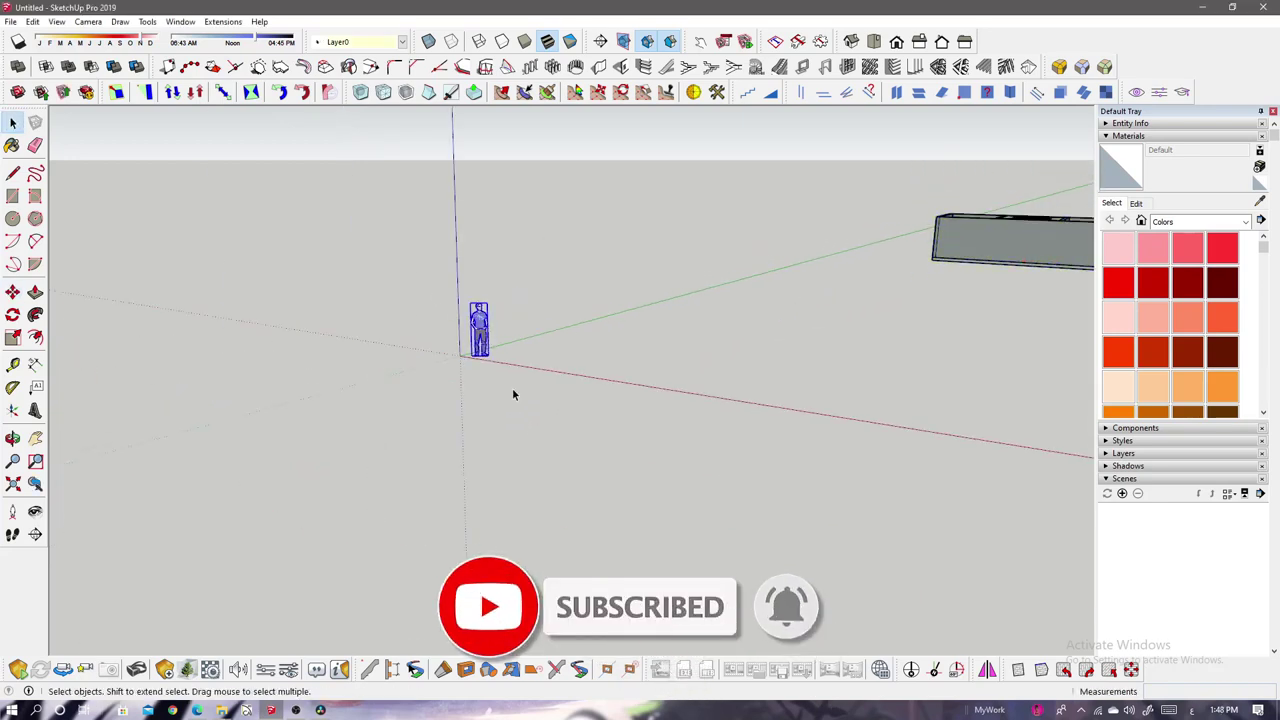
click(930, 262)
click(460, 355)
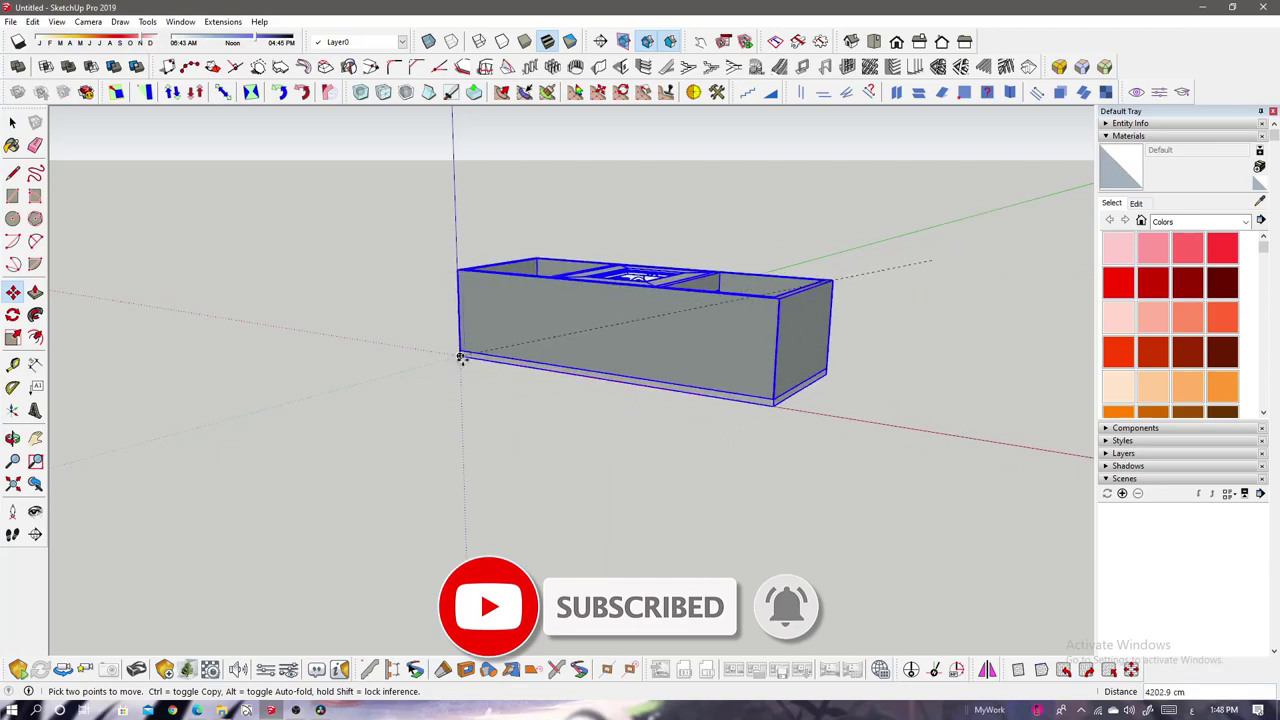
key(space)
click(517, 369)
- Cap the kitchen box with a rectangular top face and orbit around it
scroll(517, 369, up, 5)
key(r)
scroll(369, 190, up, 5)
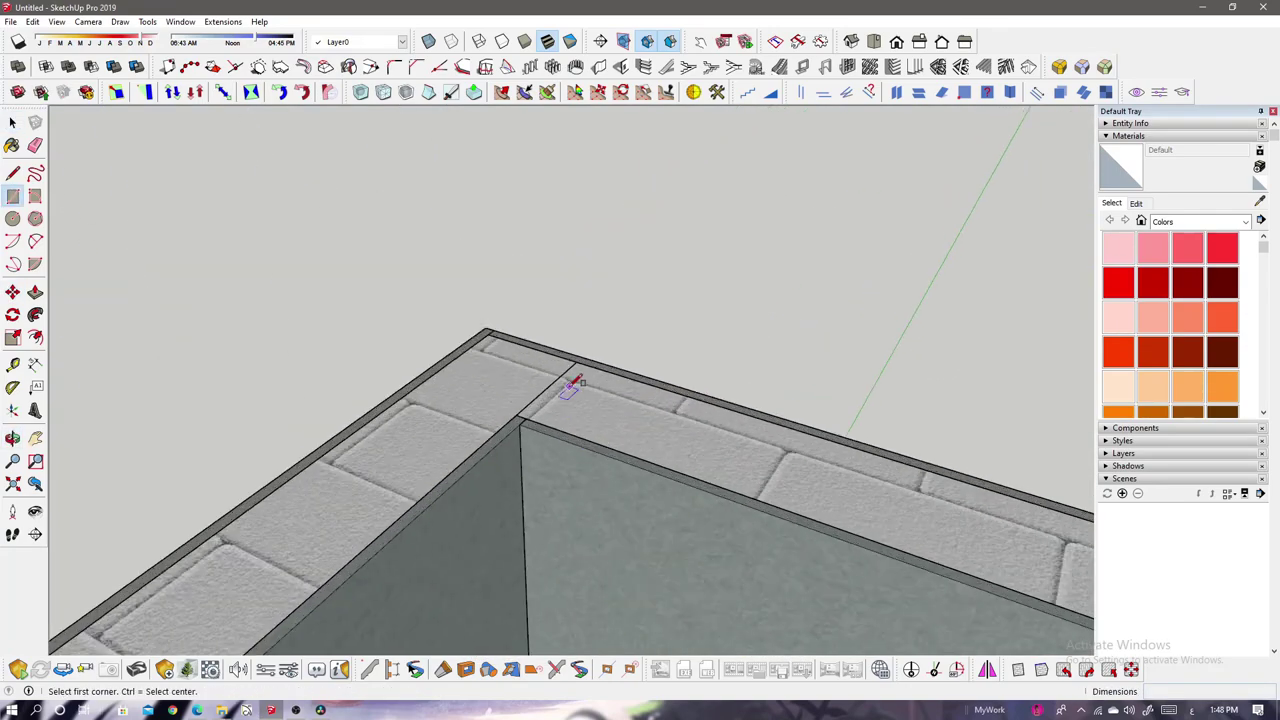
scroll(466, 306, down, 2)
scroll(486, 371, down, 5)
middle_drag(486, 371, 452, 328)
scroll(550, 418, up, 5)
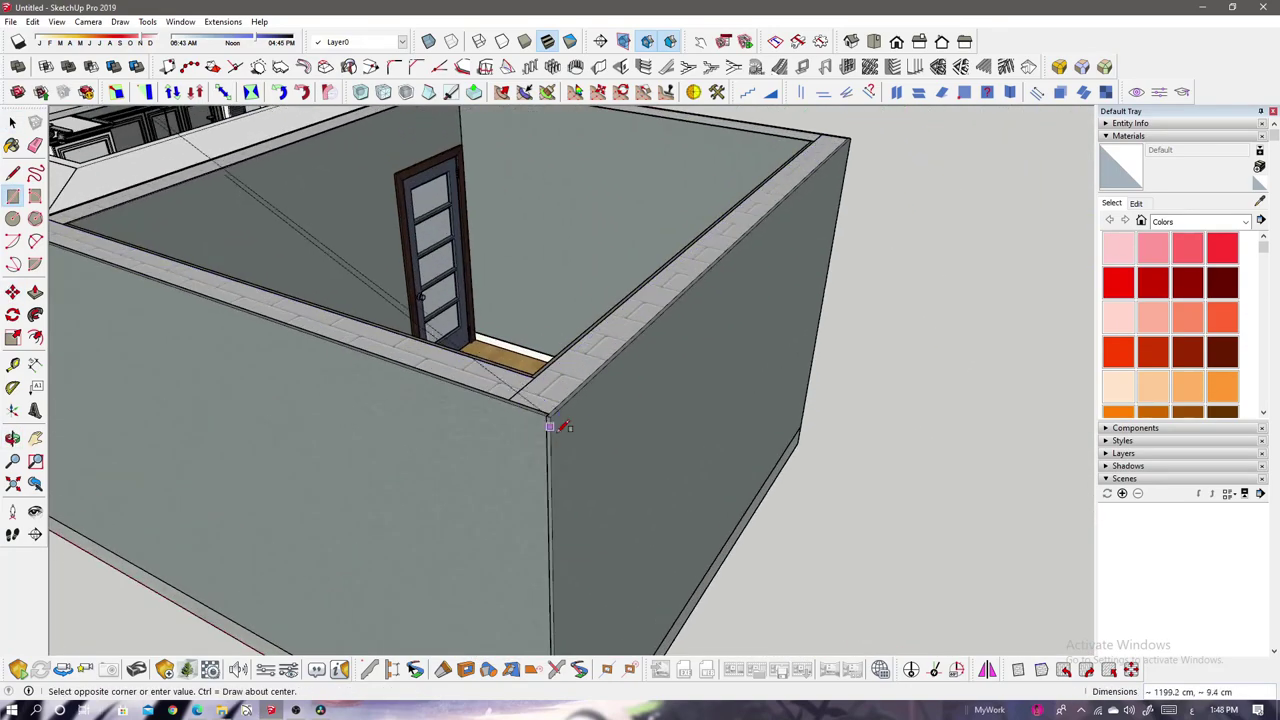
scroll(550, 415, down, 5)
key(p)
key(space)
click(517, 303)
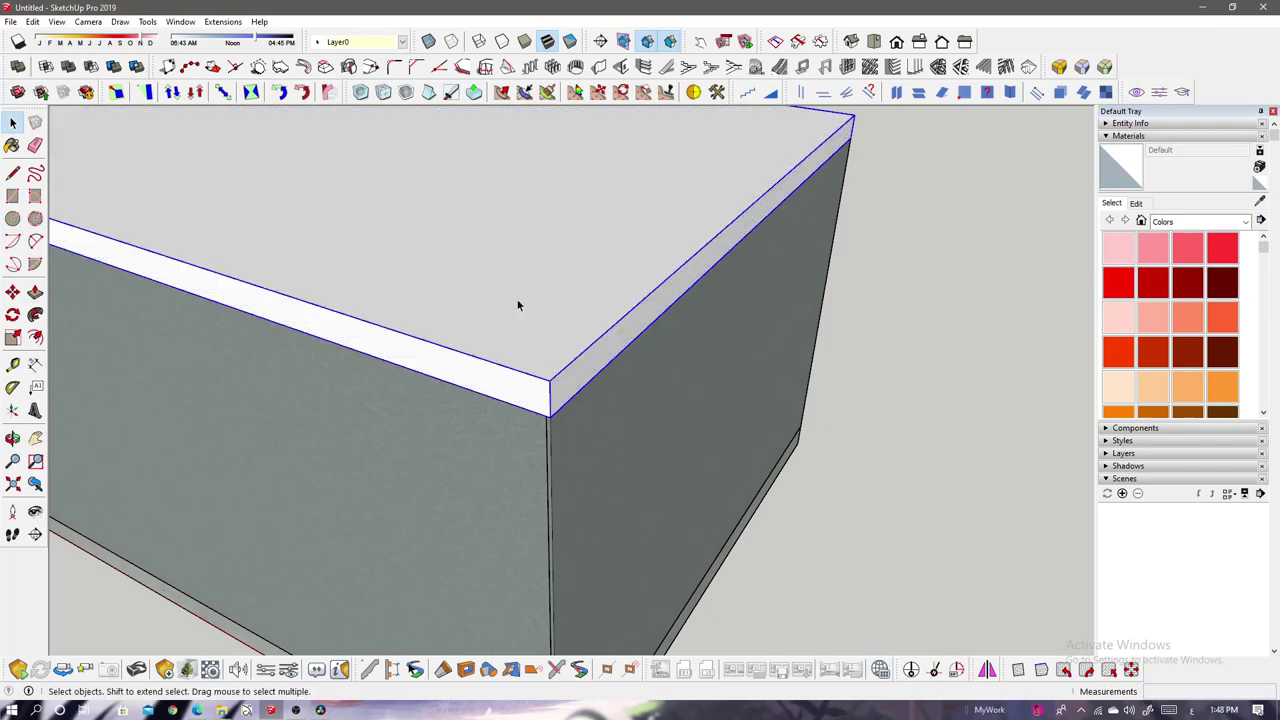
middle_drag(517, 303, 697, 456)
scroll(697, 456, down, 3)
- Apply Simple Style with sky and ground from the Styles panel
click(1153, 135)
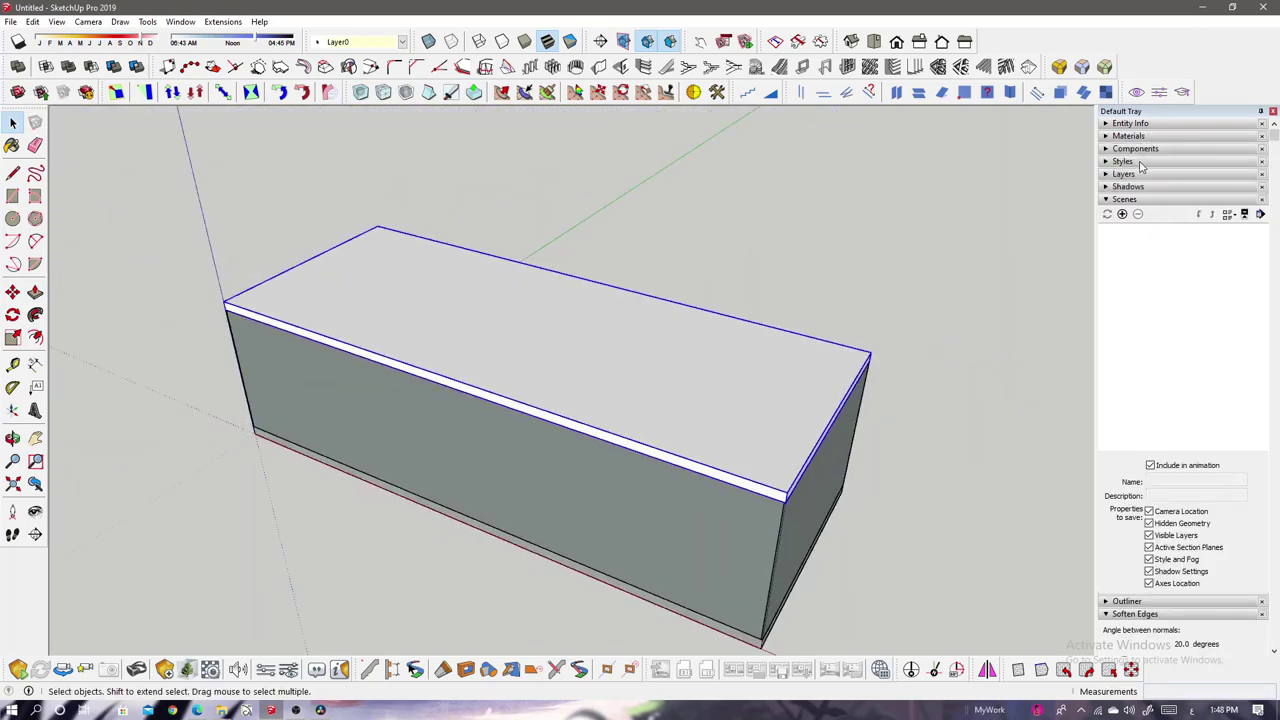
click(1140, 161)
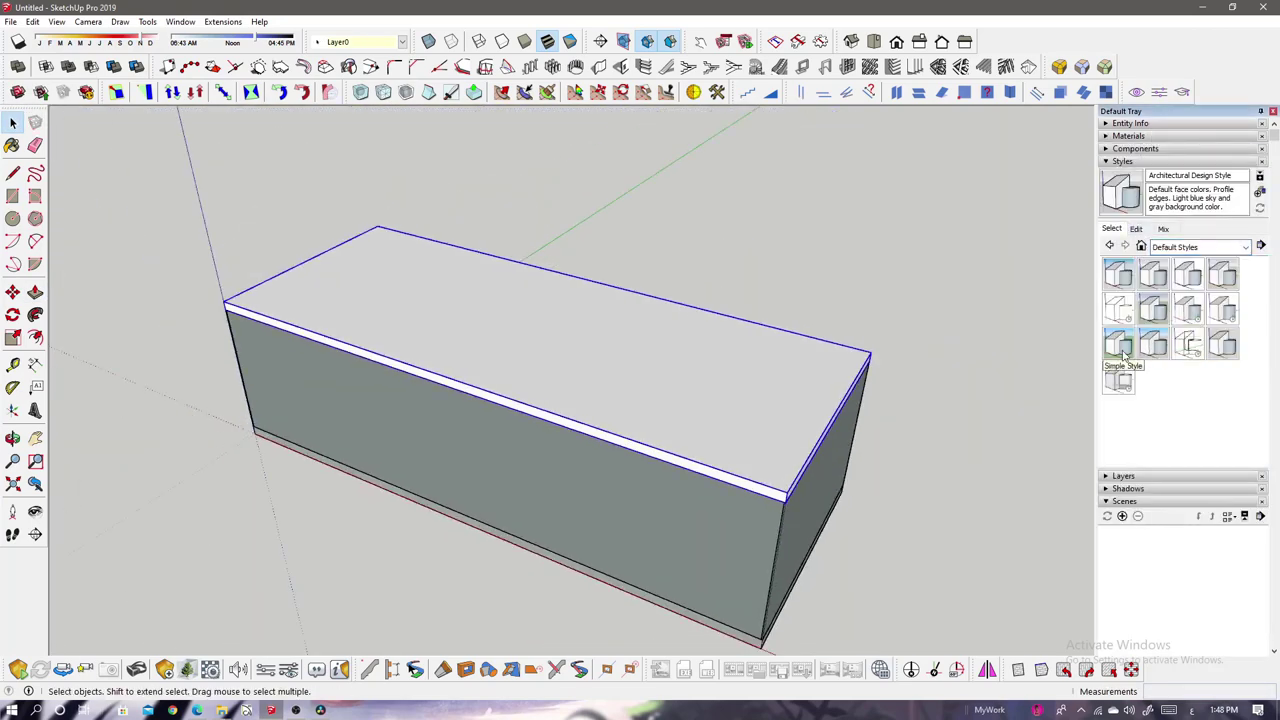
click(1119, 343)
scroll(816, 433, up, 5)
scroll(229, 286, up, 4)
- Orbit through the kitchen interior down to the pendant lights and cabinets
scroll(543, 305, up, 3)
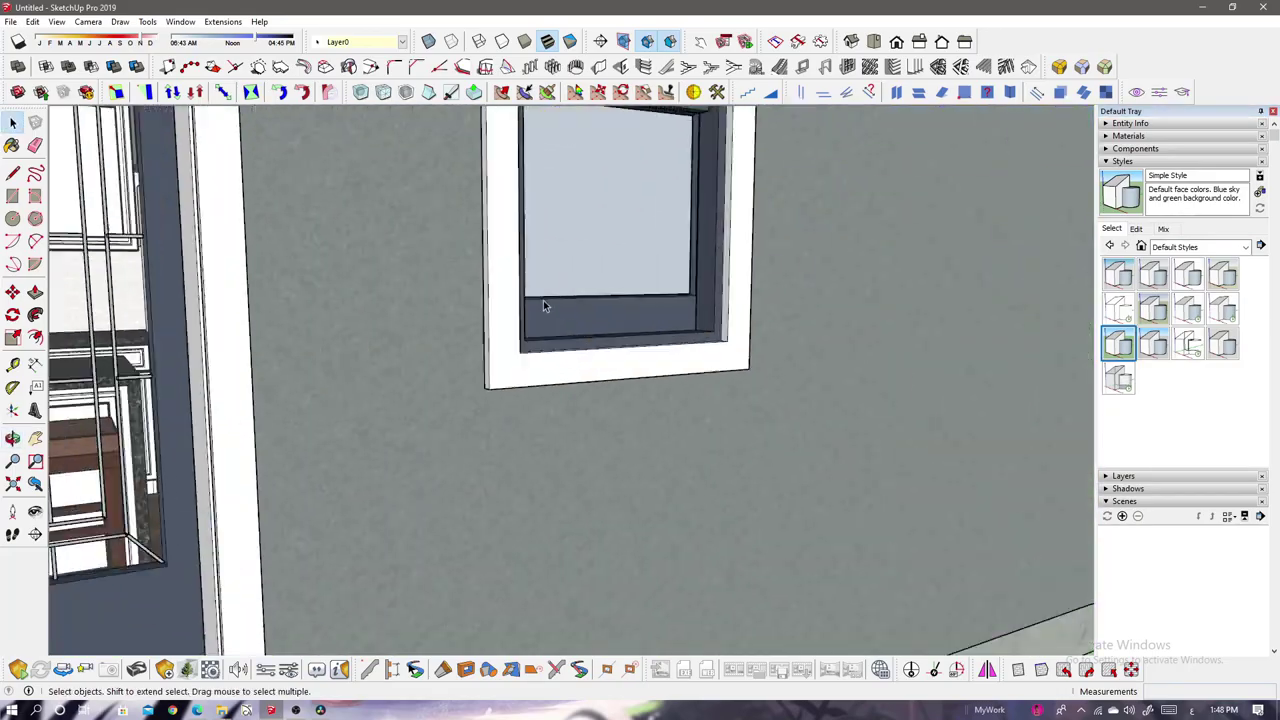
mouse_move(543, 305)
middle_down()
mouse_move(703, 471)
mouse_move(415, 403)
middle_up()
scroll(688, 447, down, 5)
scroll(549, 398, up, 3)
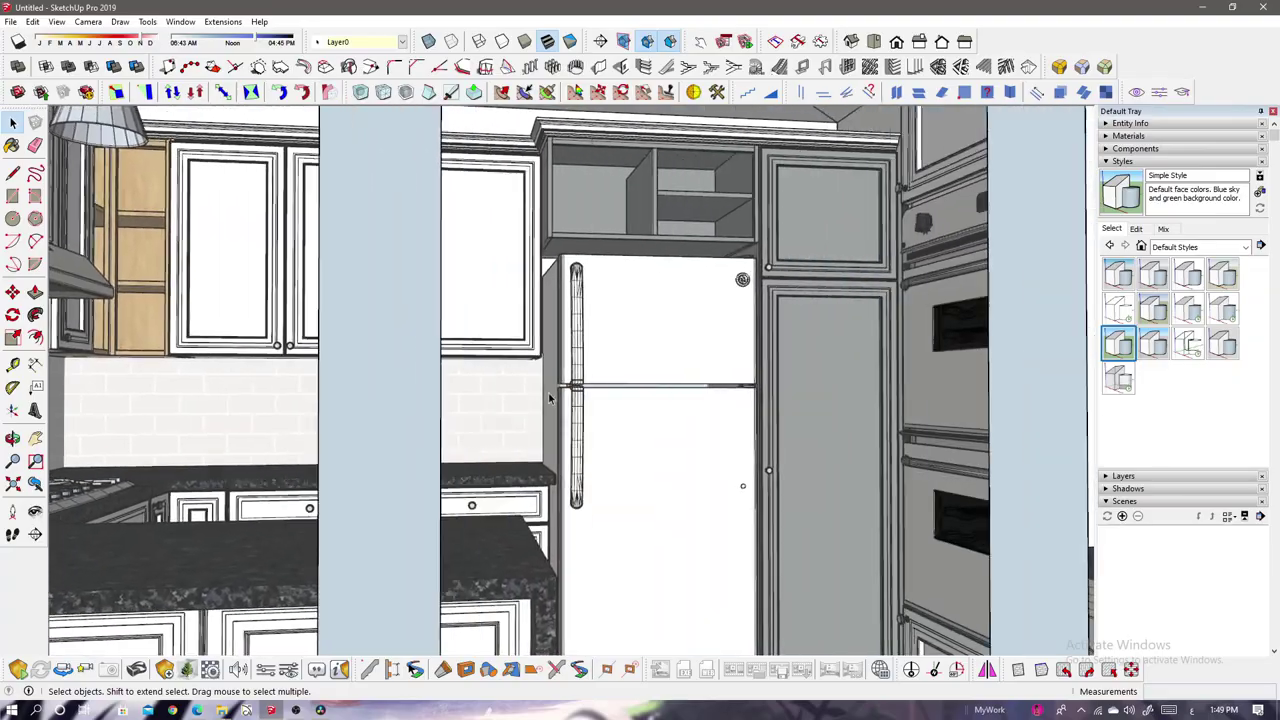
scroll(549, 398, down, 3)
scroll(549, 398, up, 5)
mouse_move(549, 398)
middle_down()
mouse_move(560, 370)
mouse_move(574, 397)
middle_up()
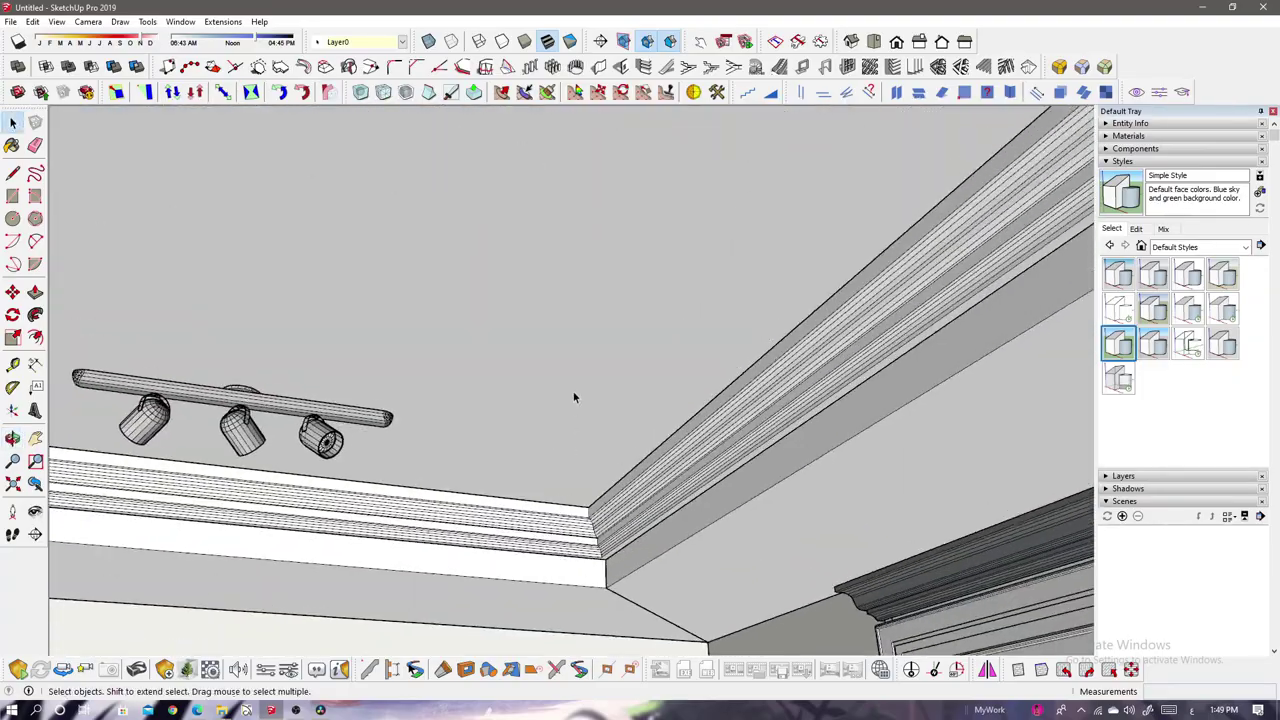
key(b)
key(space)
mouse_move(664, 286)
middle_down()
mouse_move(477, 357)
mouse_move(292, 514)
middle_up()
scroll(292, 500, up, 3)
- Select the cone pendant lamp and view it on its own
click(294, 446)
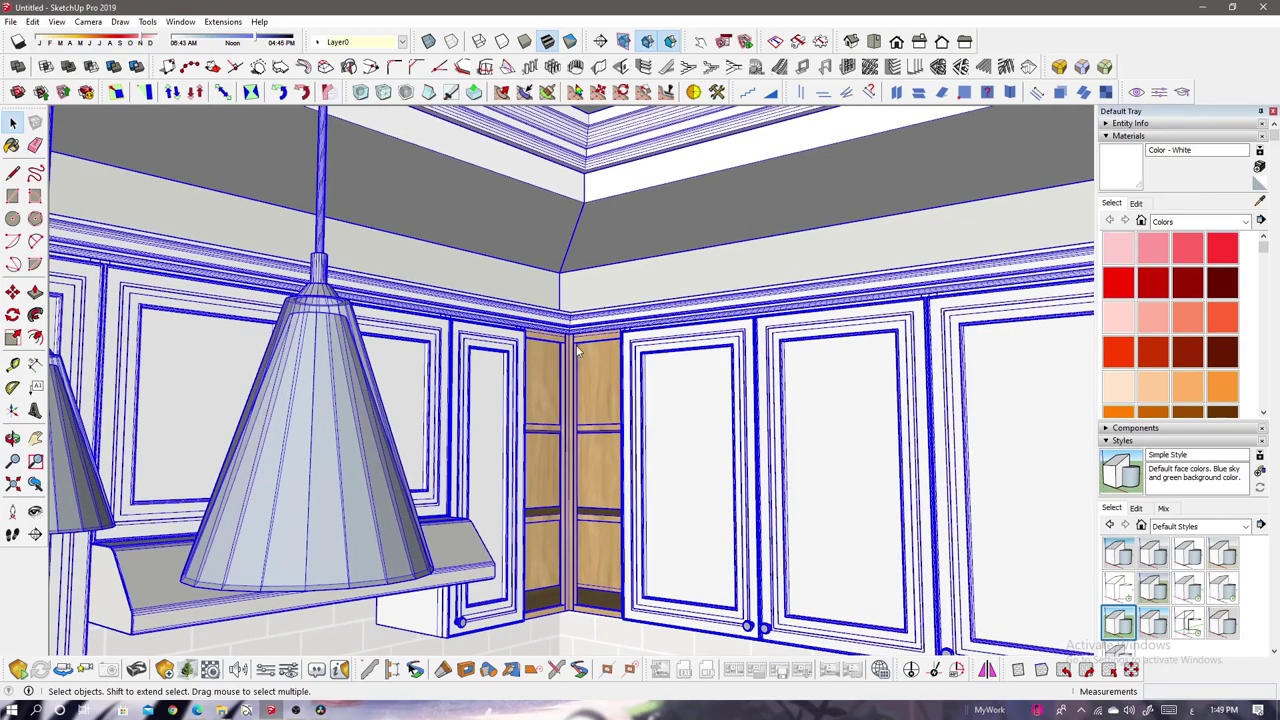
scroll(343, 463, up, 2)
click(343, 463)
mouse_move(340, 451)
middle_down()
mouse_move(371, 520)
mouse_move(615, 440)
middle_up()
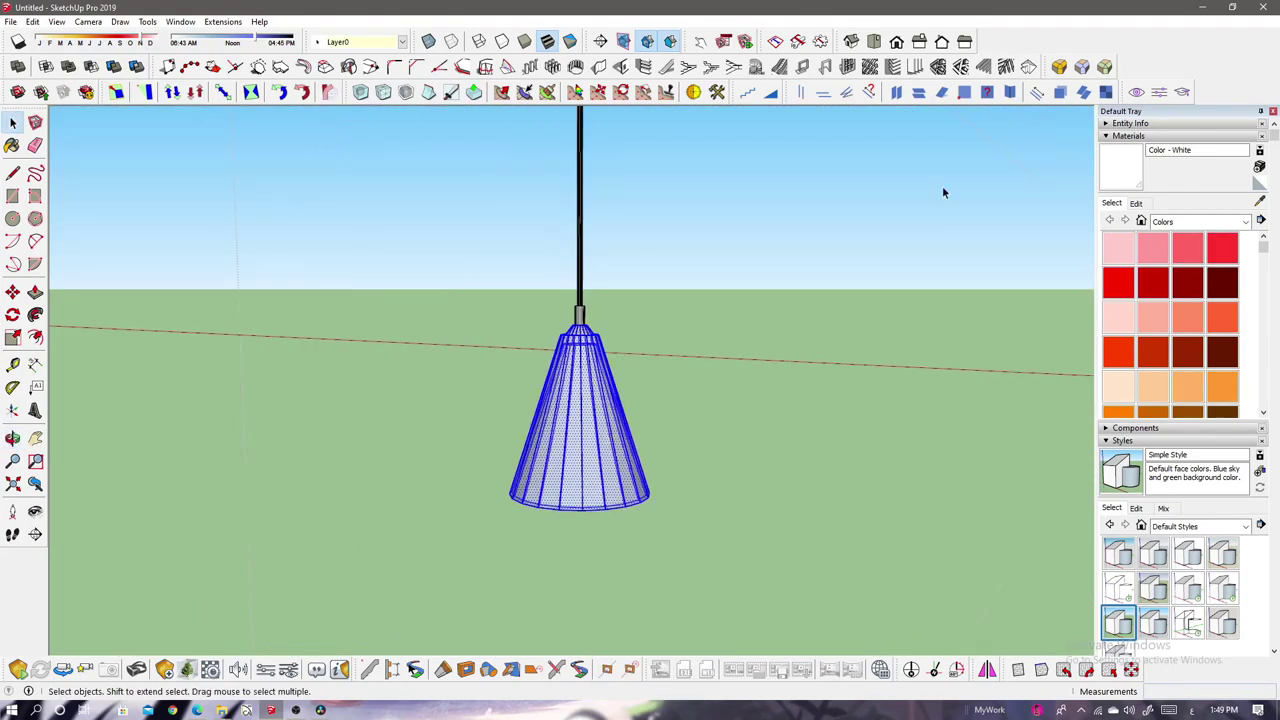
- Frame the pendant in Front view with Zoom Extents and orbit around it
key(f)
key(shift+z)
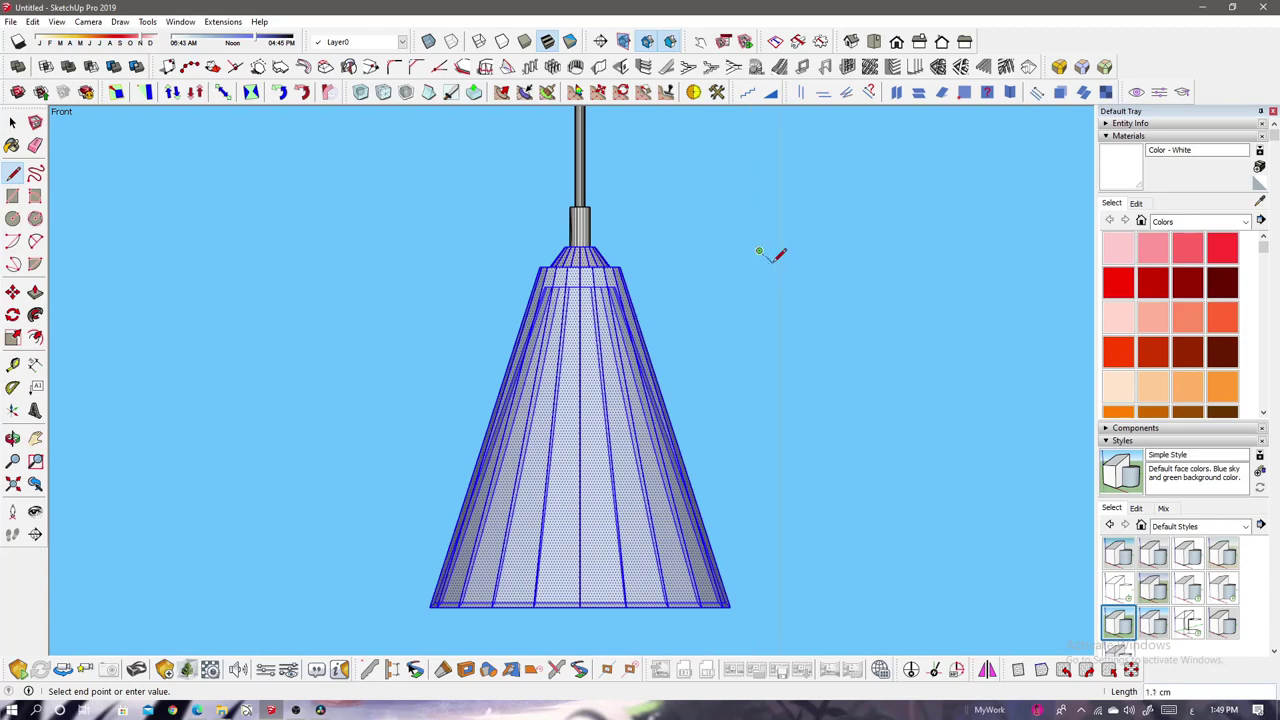
middle_drag(815, 265, 737, 323)
key(space)
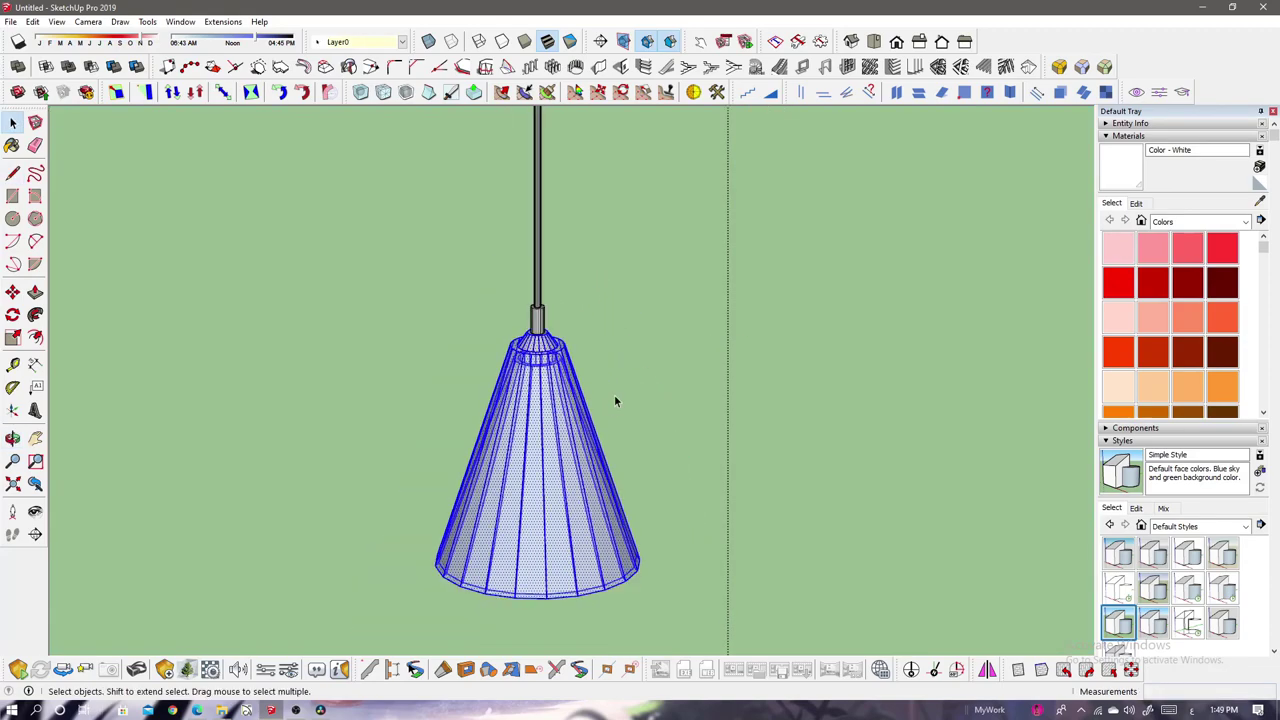
scroll(616, 400, up, 5)
scroll(606, 409, down, 2)
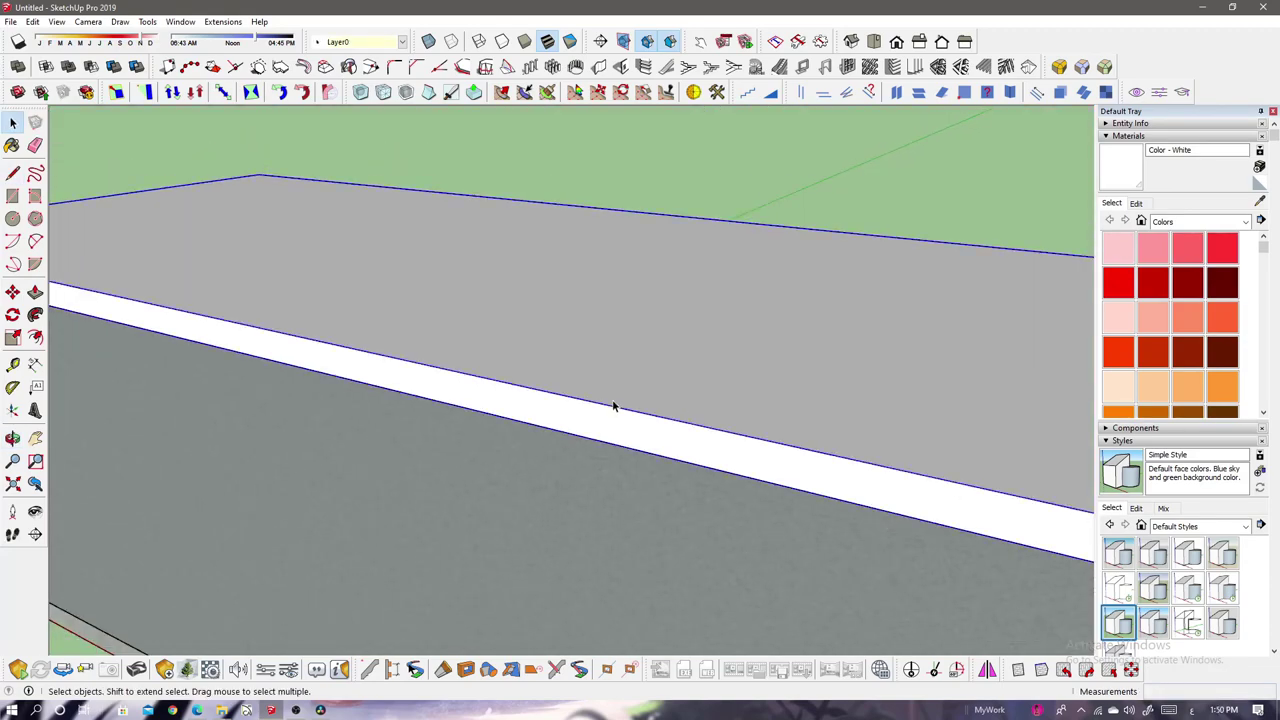
scroll(606, 409, down, 5)
scroll(640, 420, up, 5)
mouse_move(640, 420)
middle_down()
mouse_move(683, 453)
mouse_move(657, 148)
middle_up()
scroll(683, 453, up, 3)
- Open the pendant group for editing and select a face of its lampshade
double_click(857, 380)
scroll(677, 451, up, 5)
click(677, 451)
scroll(700, 250, up, 2)
scroll(731, 306, up, 2)
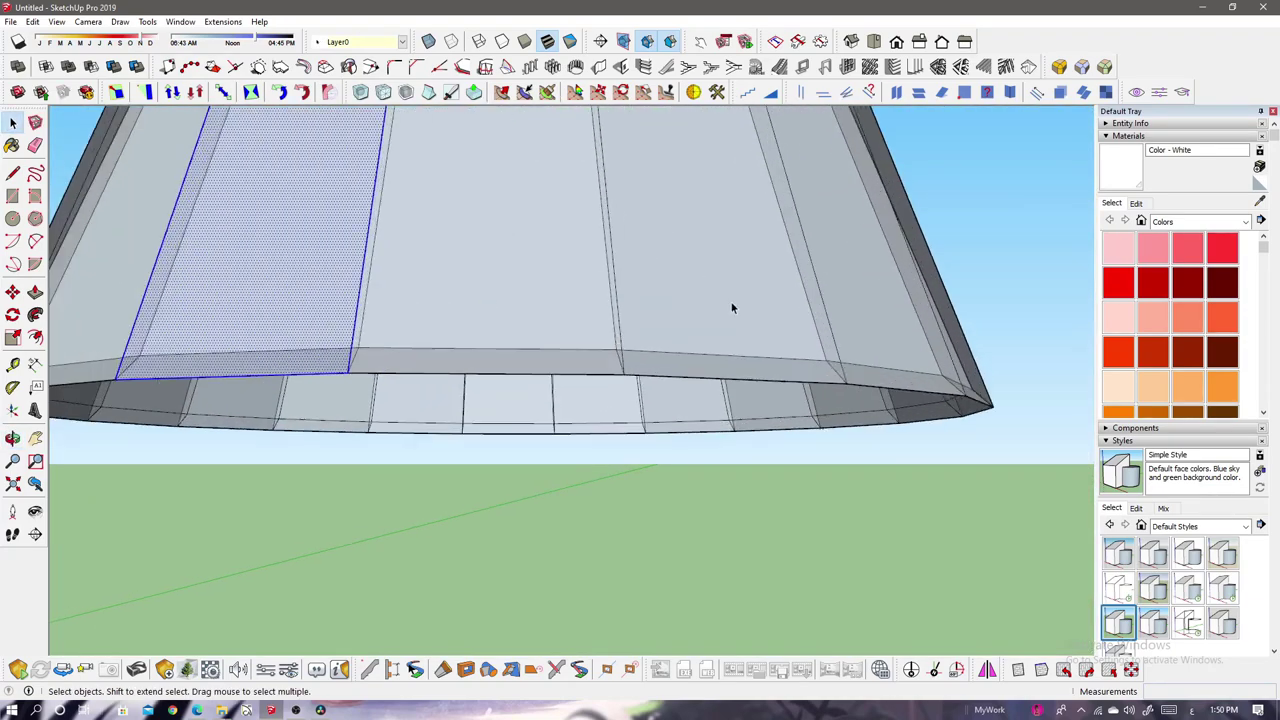
scroll(780, 340, up, 3)
scroll(818, 363, up, 2)
scroll(818, 363, down, 5)
- Give all cone lampshade faces Glass Standard material at opacity 20
scroll(691, 474, down, 2)
triple_click(691, 474)
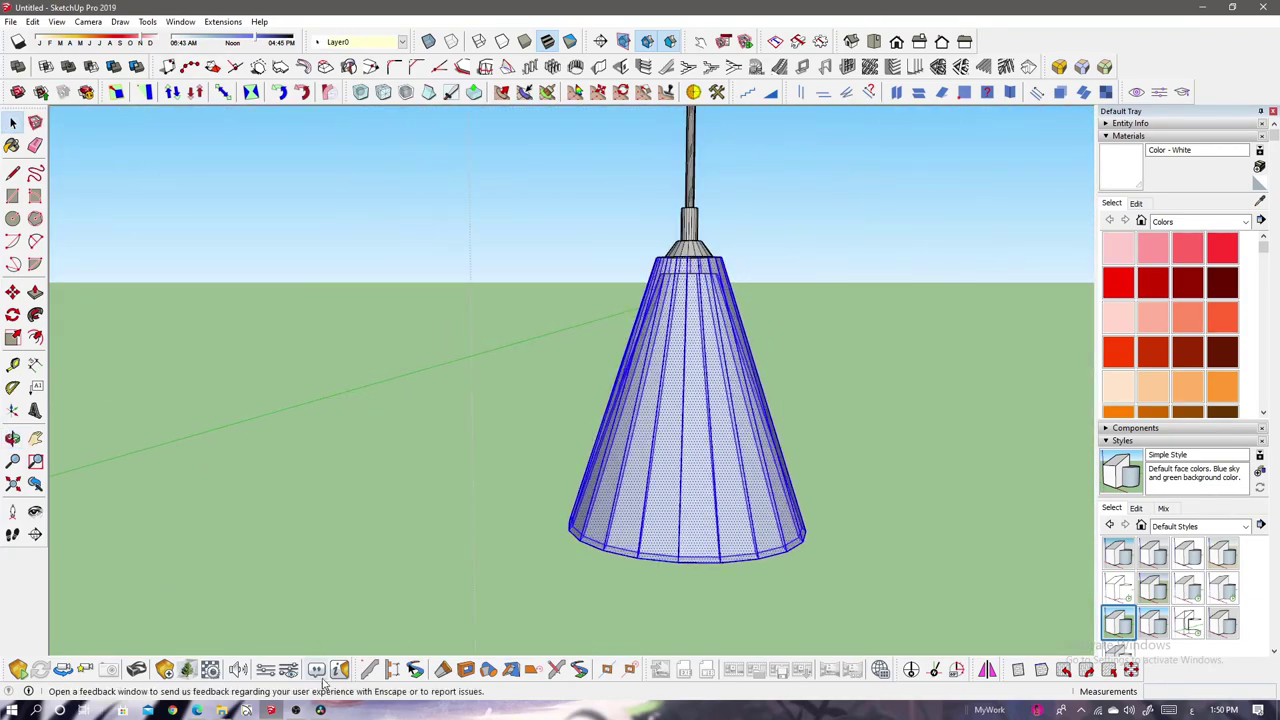
click(1130, 123)
click(1121, 168)
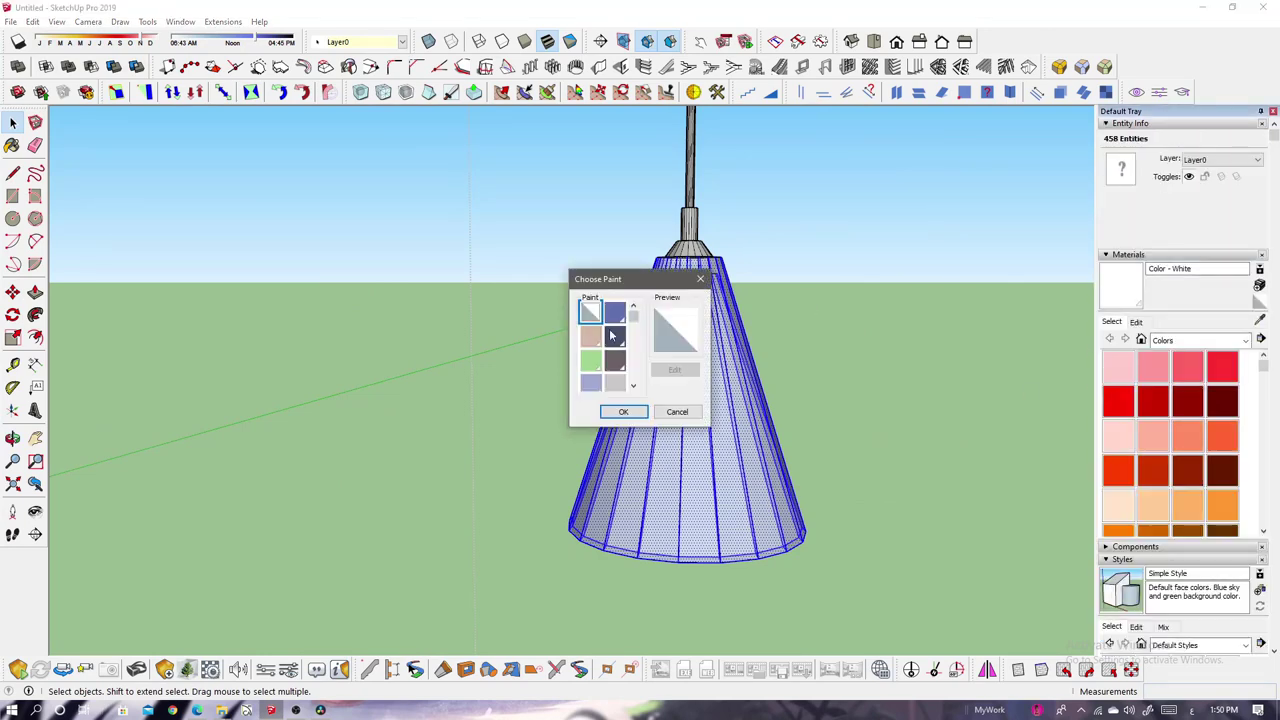
click(672, 414)
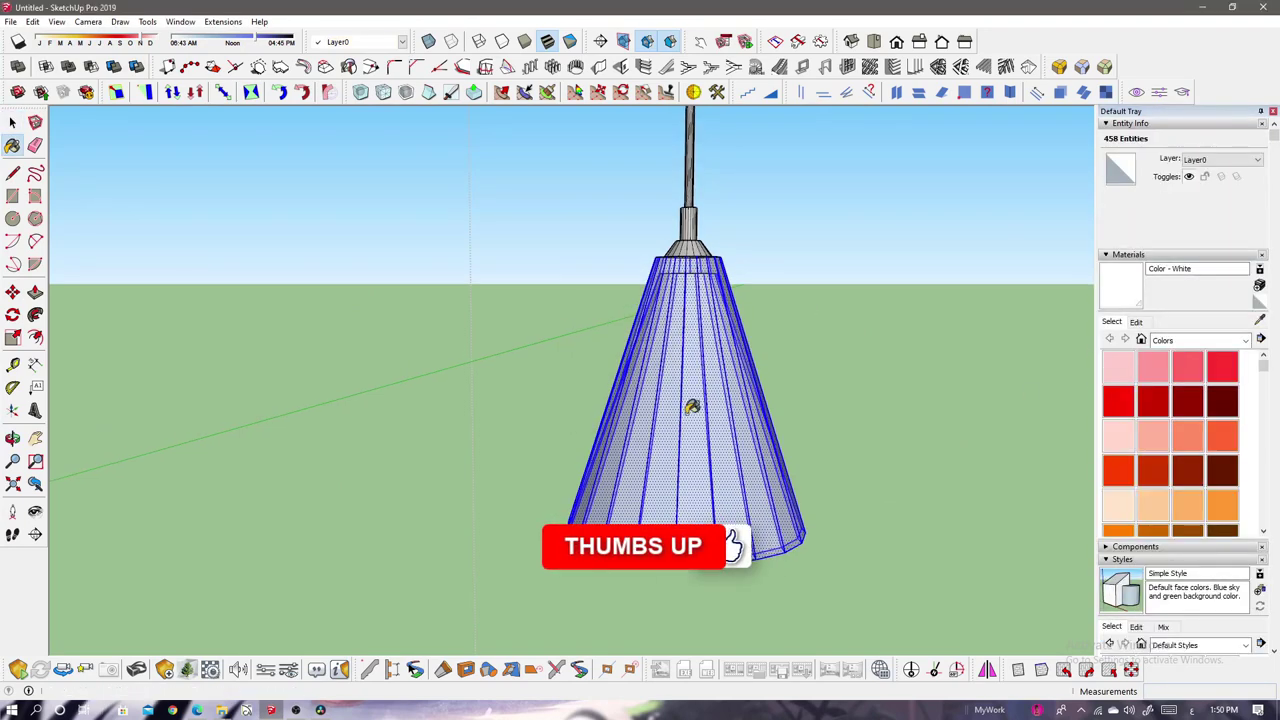
click(1138, 321)
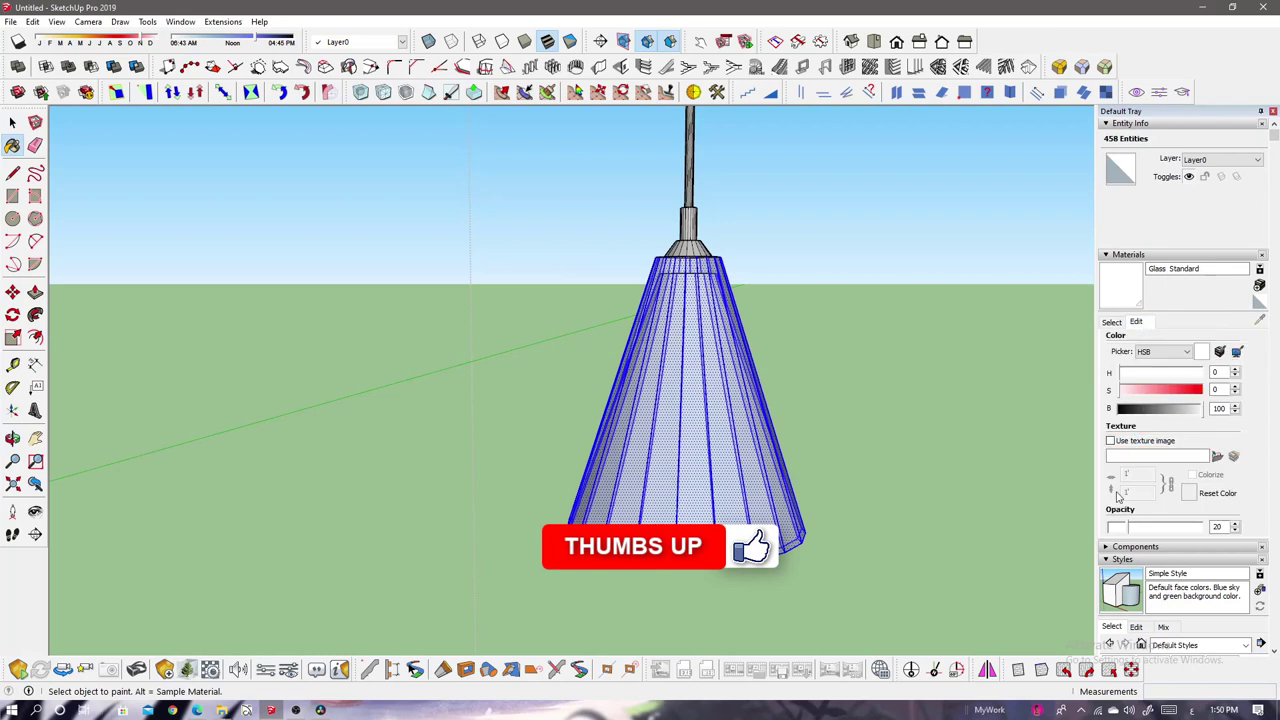
click(1124, 177)
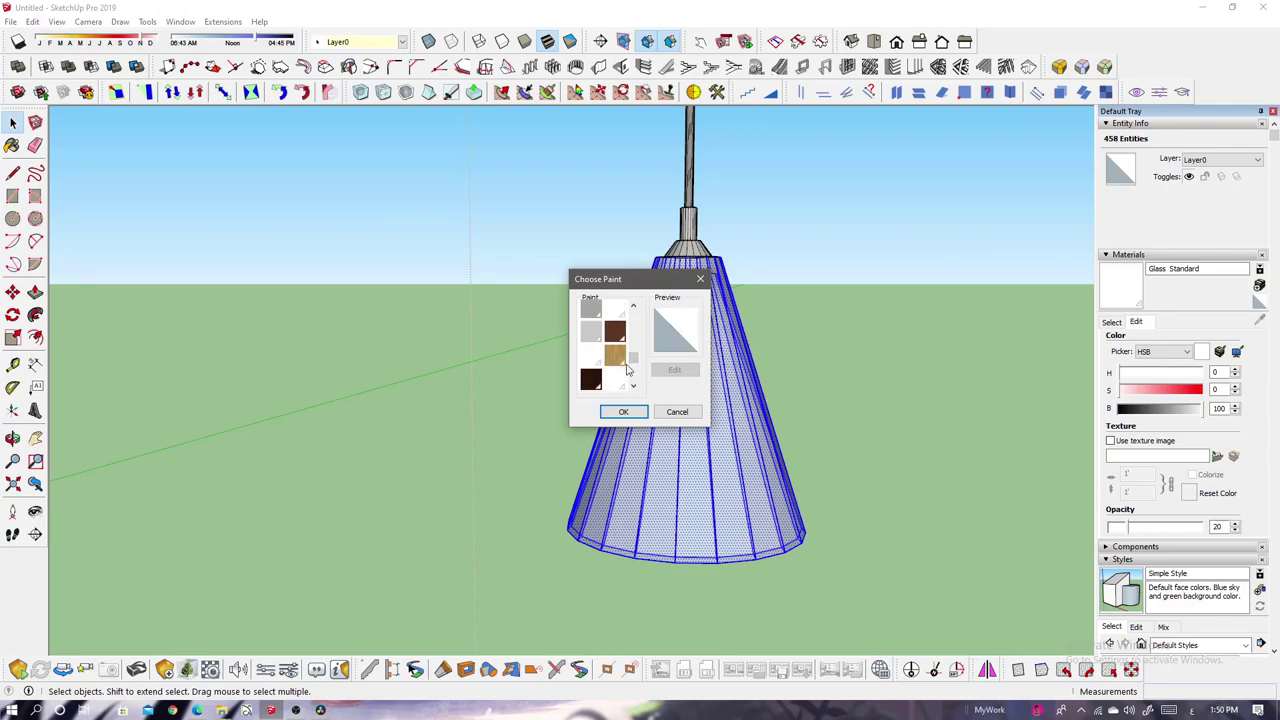
click(677, 411)
- Orbit around and beneath the lamp to check the see-through shade
middle_drag(677, 411, 679, 414)
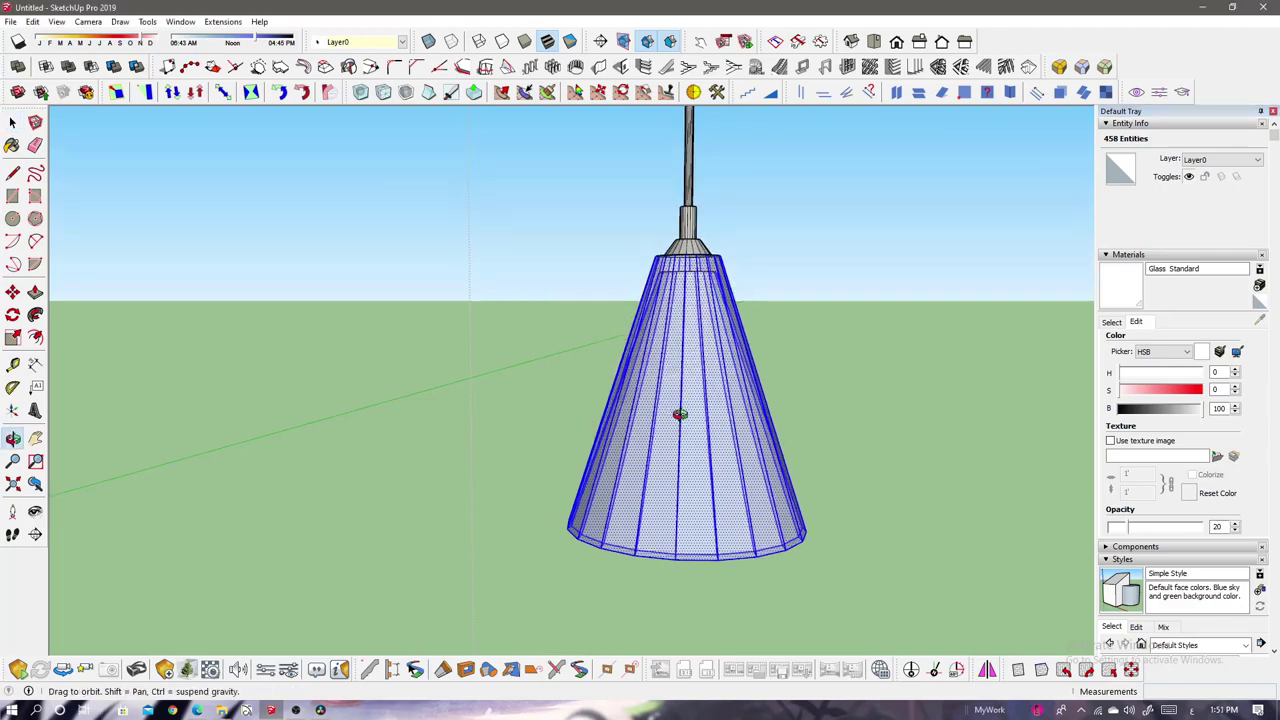
key(space)
scroll(724, 427, up, 5)
middle_drag(1037, 489, 808, 401)
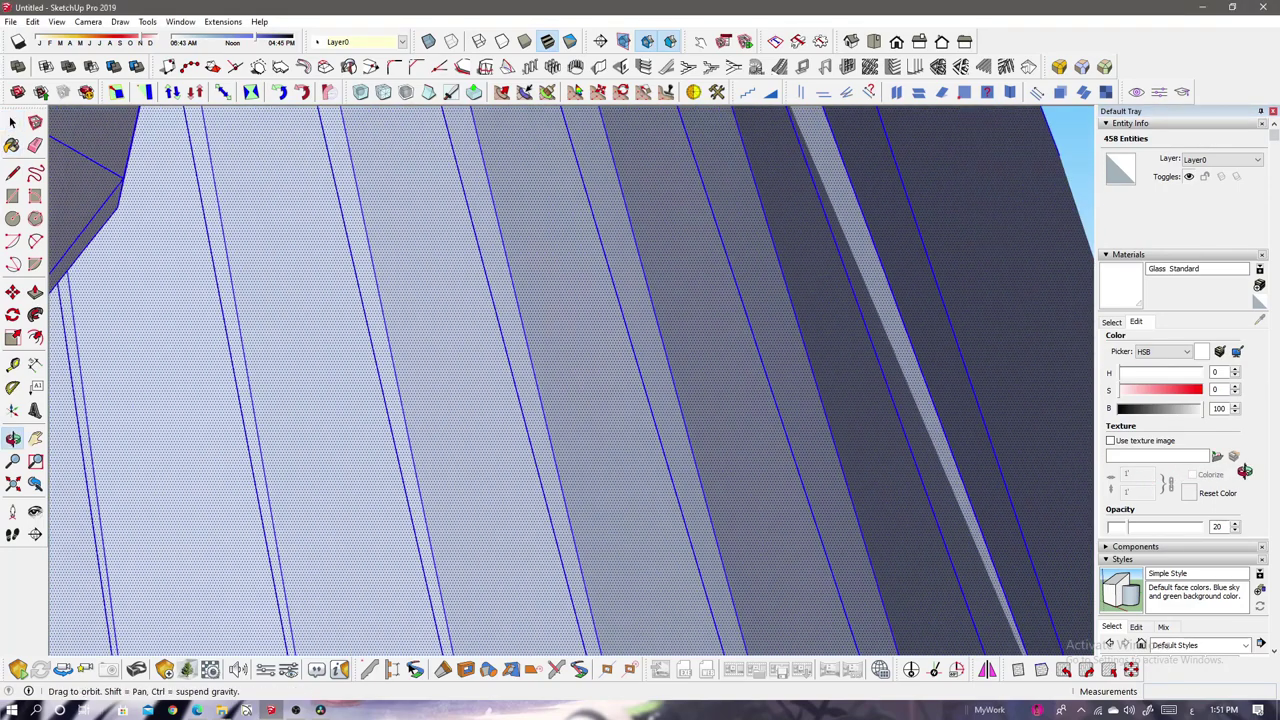
scroll(790, 400, down, 3)
scroll(791, 392, down, 3)
scroll(790, 395, down, 4)
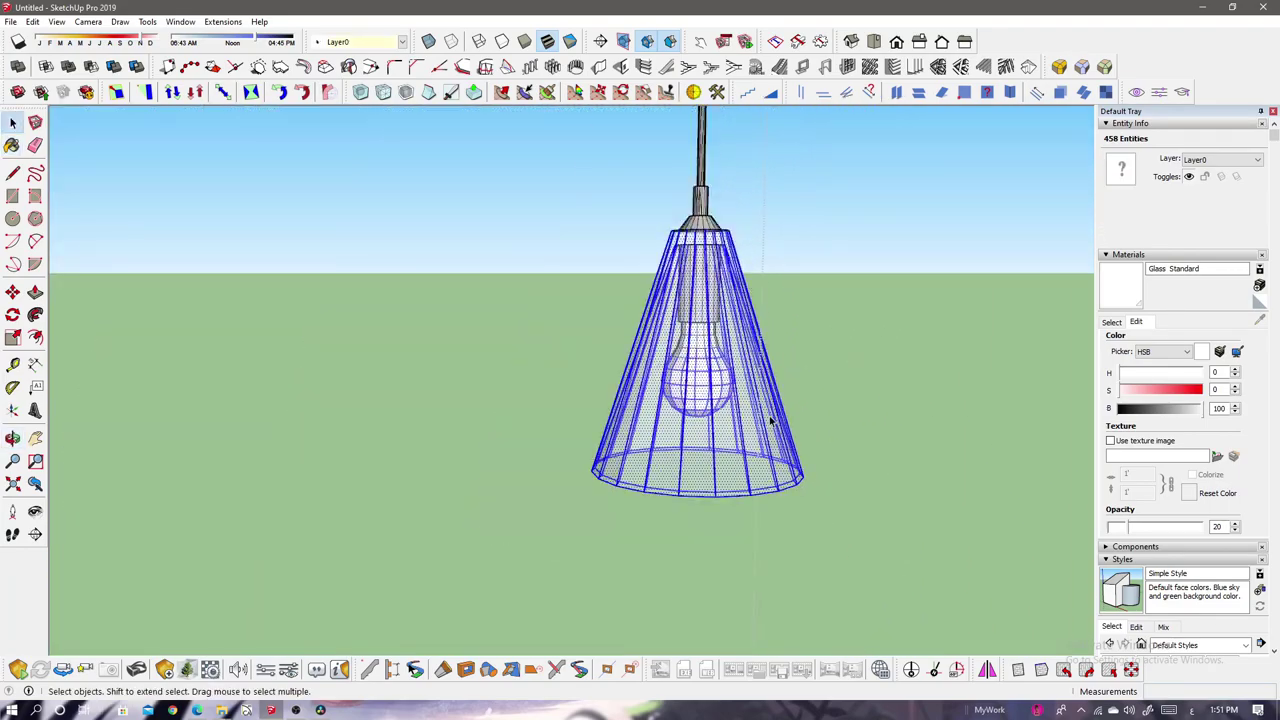
scroll(727, 392, up, 1)
scroll(727, 392, up, 3)
mouse_move(727, 392)
middle_down()
mouse_move(591, 349)
mouse_move(588, 230)
middle_up()
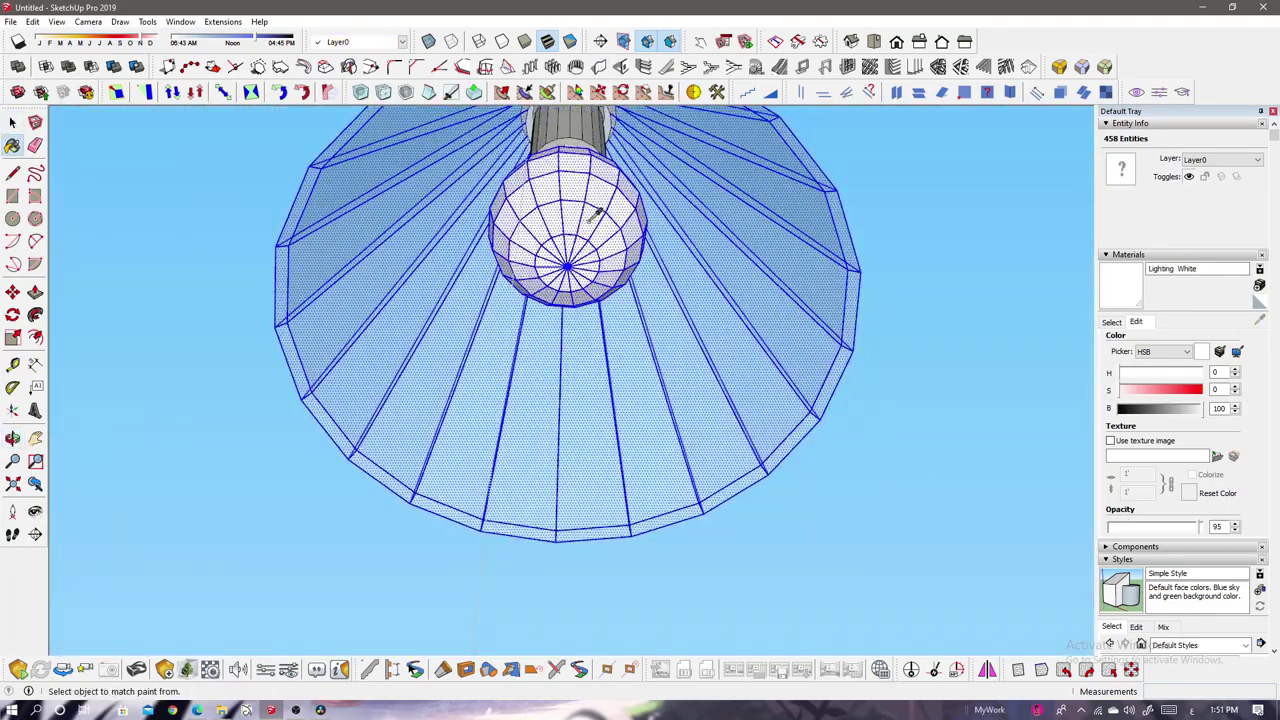
mouse_move(689, 325)
middle_down()
mouse_move(591, 443)
mouse_move(580, 380)
middle_up()
- Select the cone lampshade and exit the lamp group to show the whole kitchen
key(space)
click(574, 423)
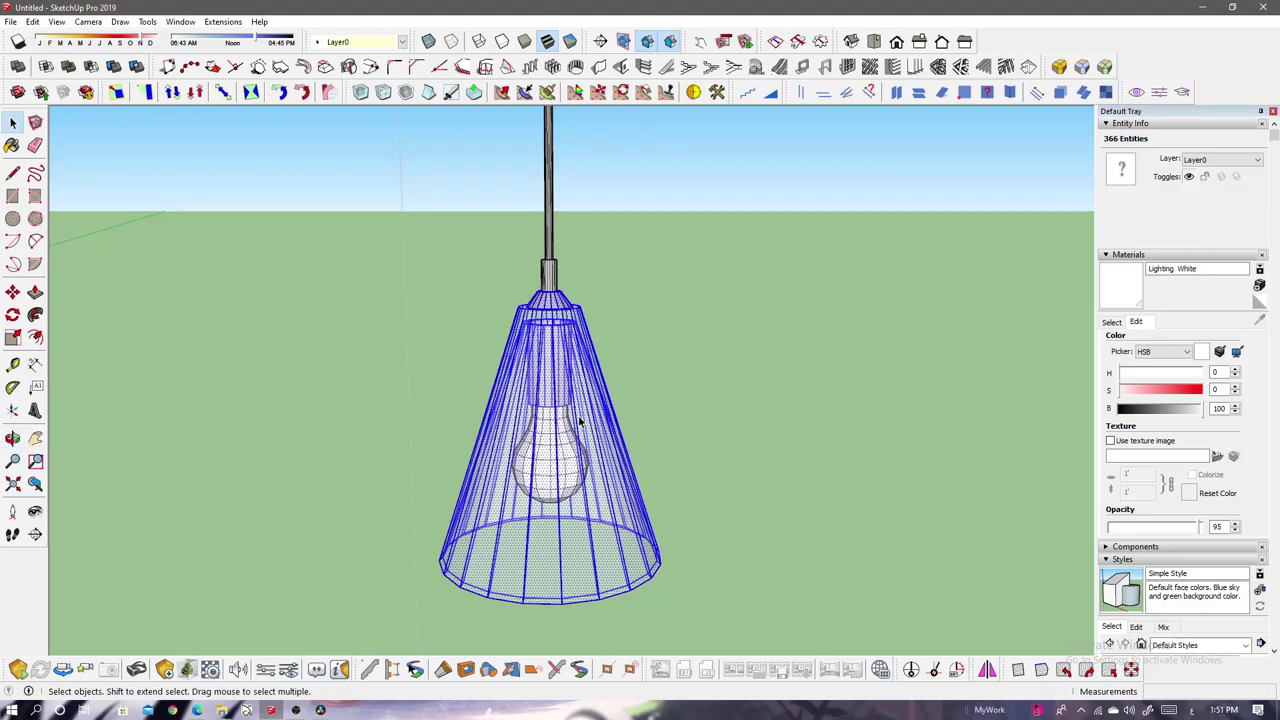
click(1067, 180)
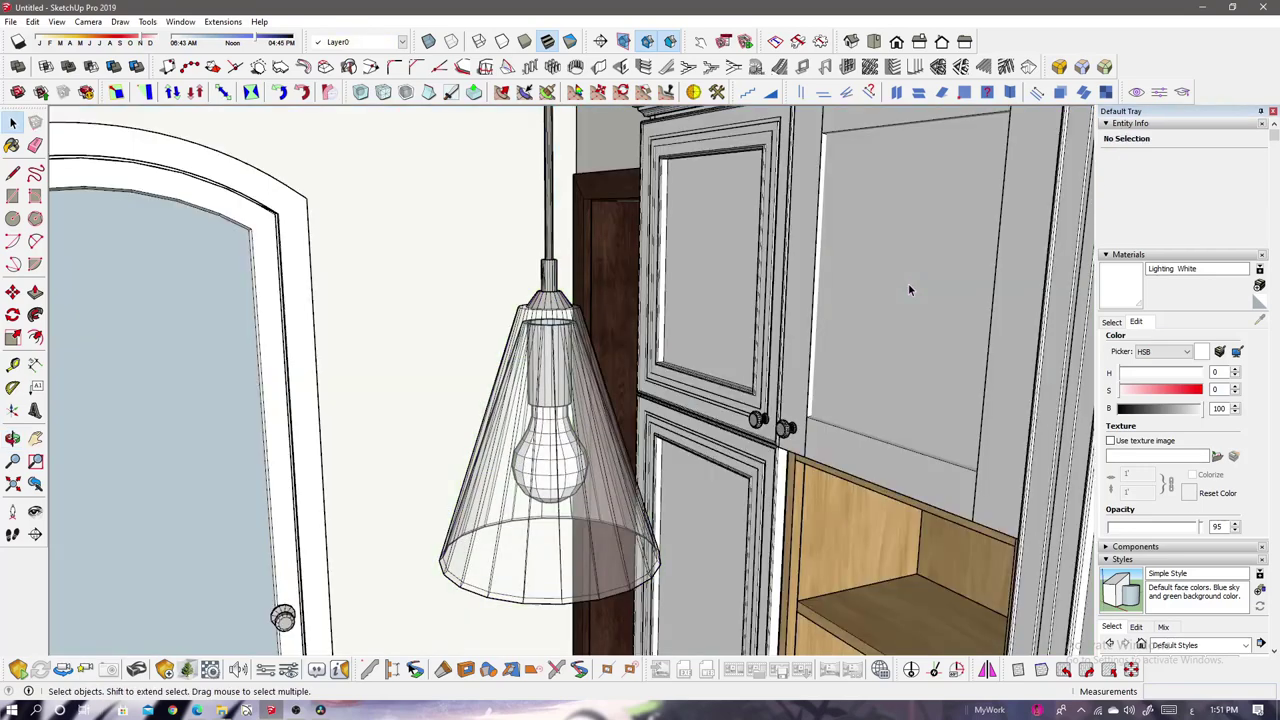
- Soften the lampshade's edges in the Soften Edges panel and zoom in on the lamp
click(1135, 125)
click(1135, 137)
click(1135, 162)
click(1136, 225)
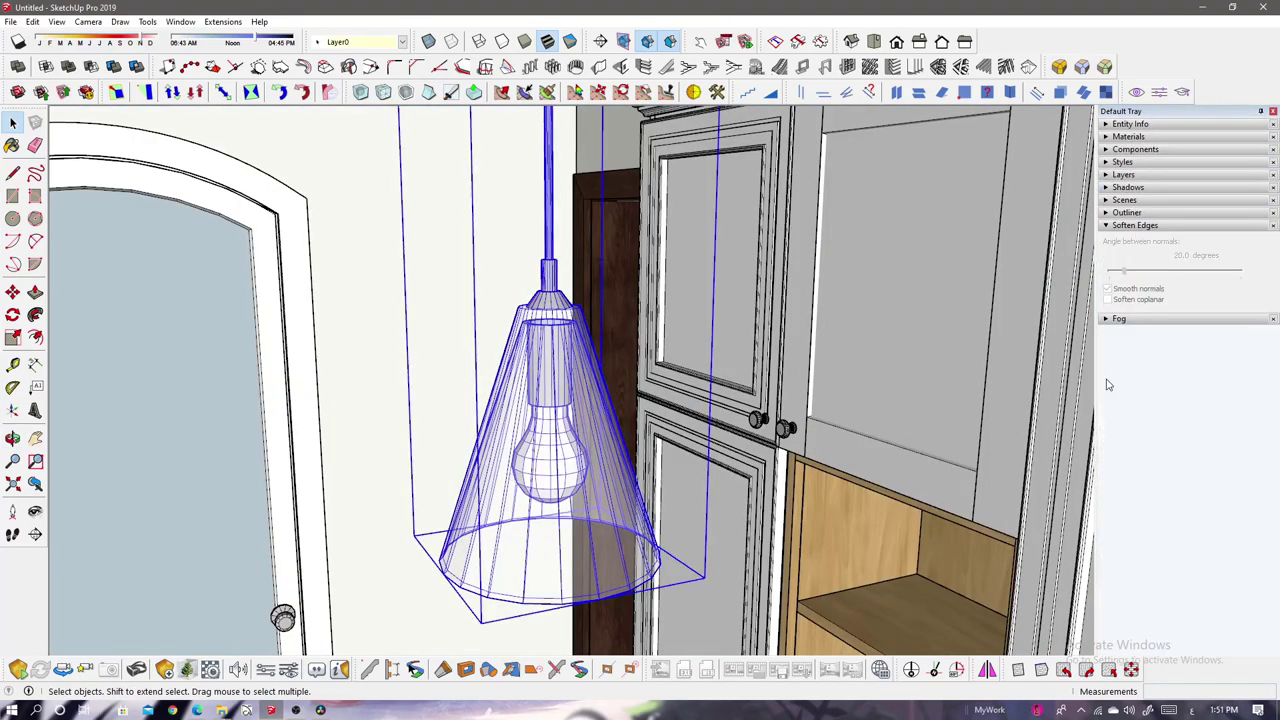
click(1125, 272)
scroll(575, 325, up, 3)
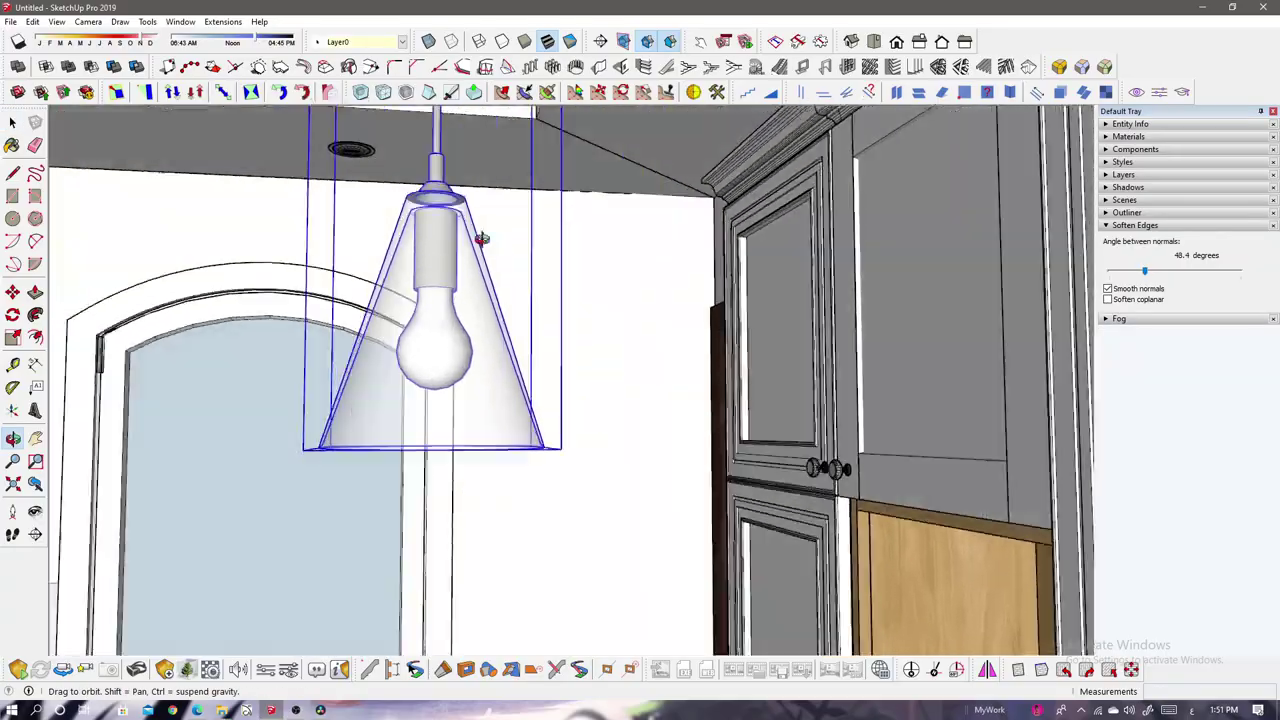
scroll(400, 251, up, 3)
scroll(471, 323, up, 3)
scroll(435, 416, up, 3)
- Push/Pull the lamp ring's top face up by 0.1 cm
mouse_move(435, 416)
middle_down()
mouse_move(600, 350)
mouse_move(694, 337)
middle_up()
key(space)
key(p)
scroll(898, 380, down, 3)
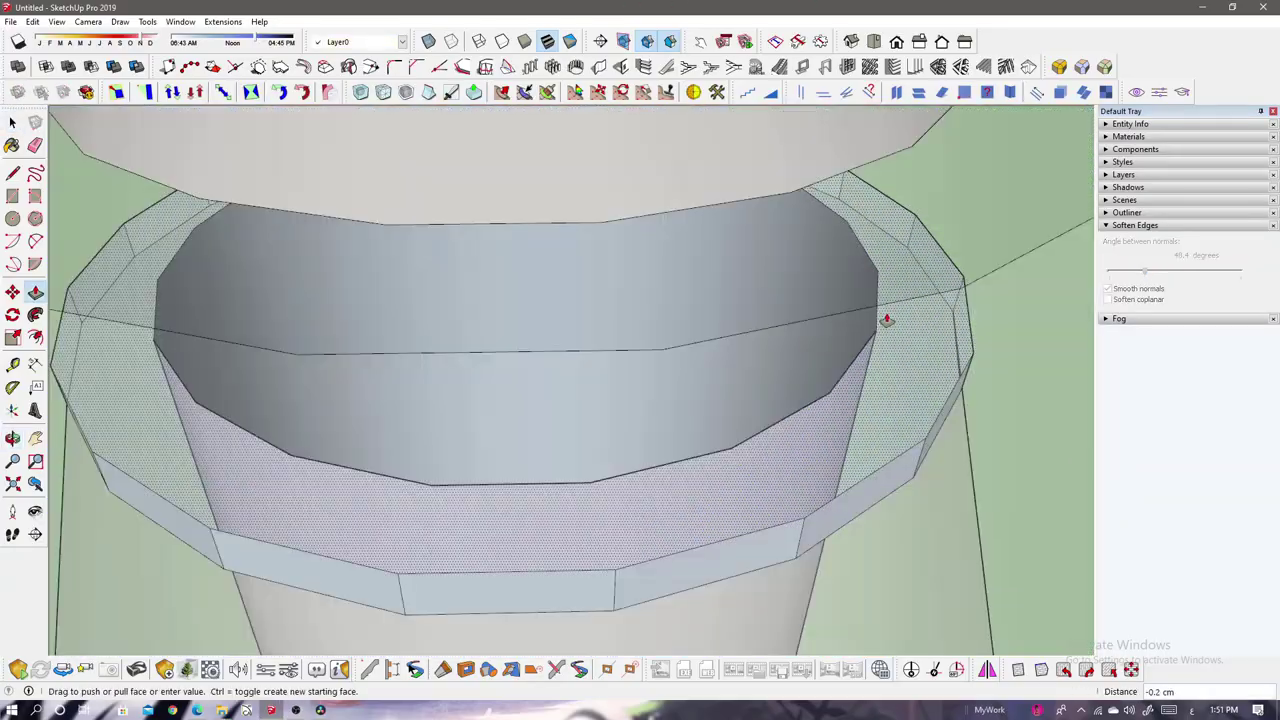
middle_drag(886, 320, 826, 217)
scroll(849, 251, down, 5)
scroll(760, 310, up, 3)
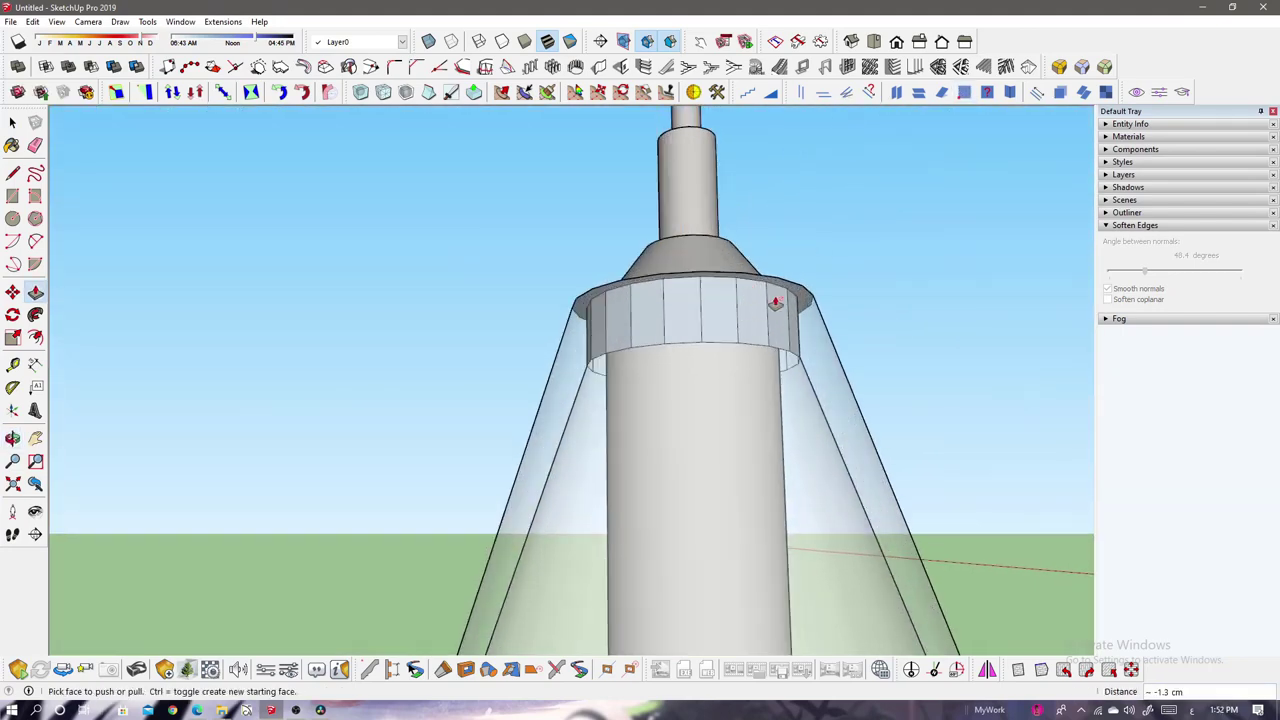
scroll(791, 334, up, 3)
scroll(717, 400, down, 3)
scroll(680, 440, up, 1)
click(644, 414)
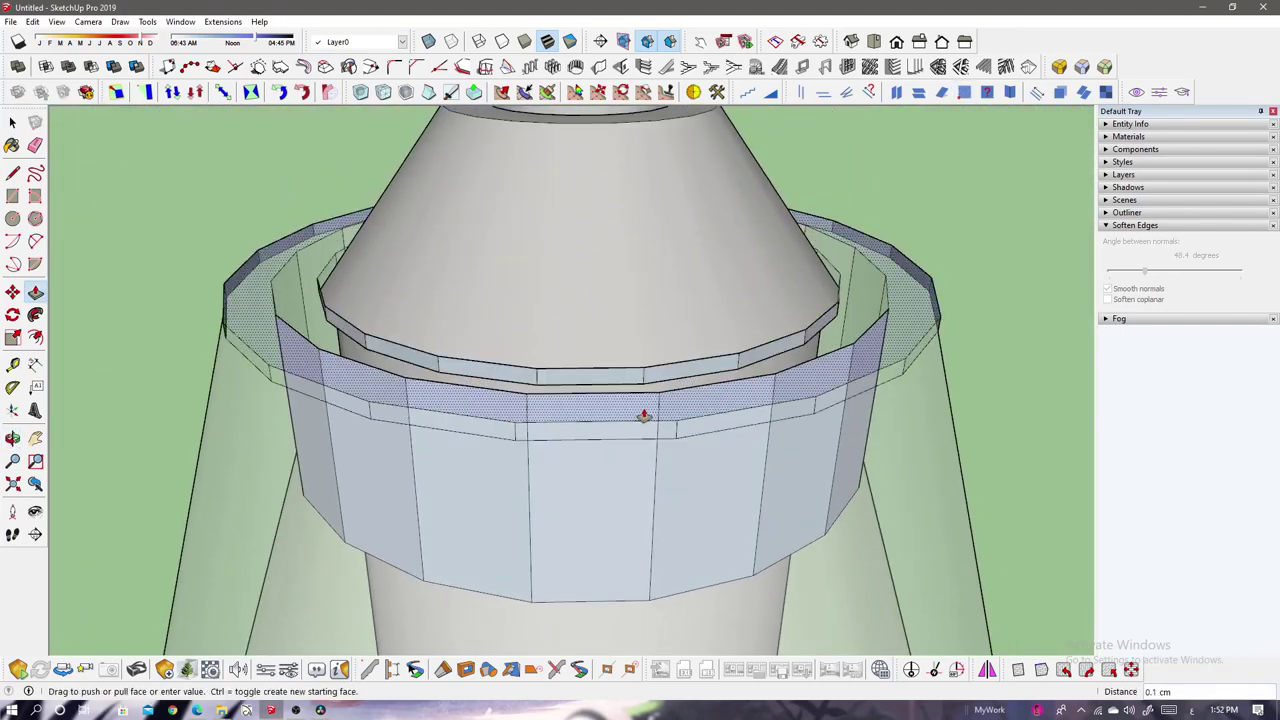
- Paint the top ring face Aluminum Brushed and draw a line splitting the inner ring face
key(b)
click(474, 414)
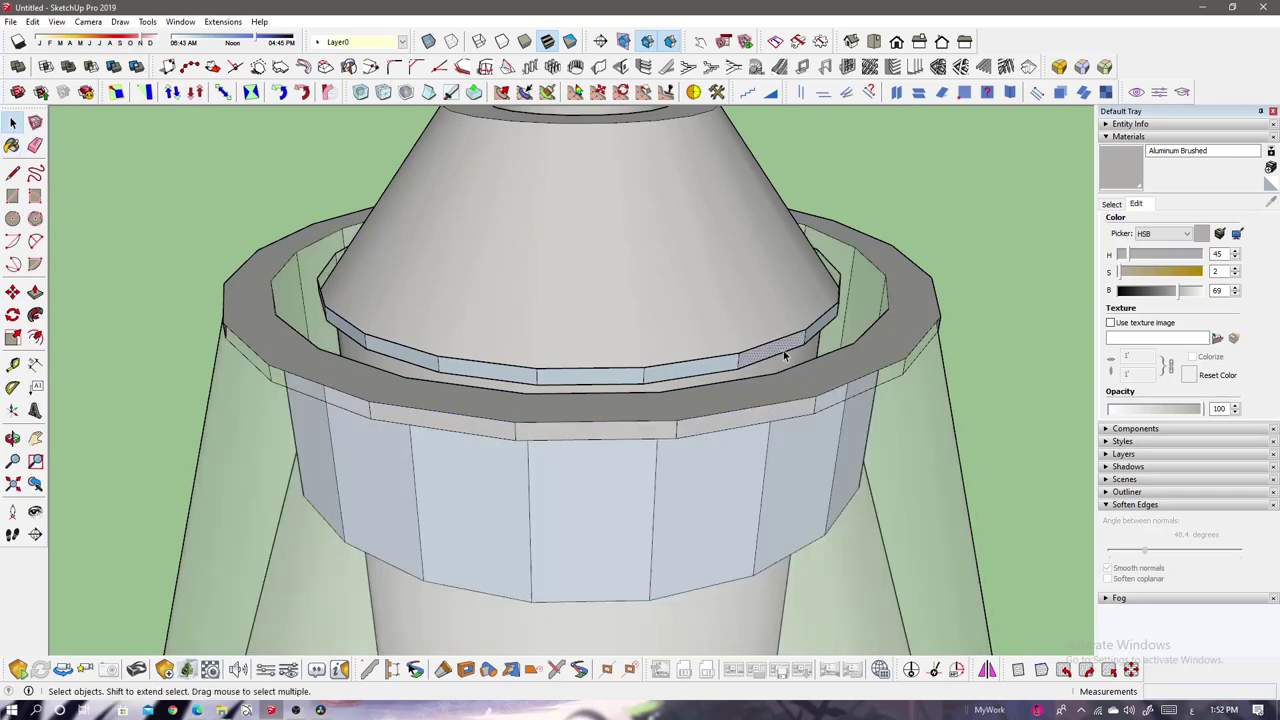
mouse_move(785, 355)
middle_down()
mouse_move(886, 214)
mouse_move(705, 495)
middle_up()
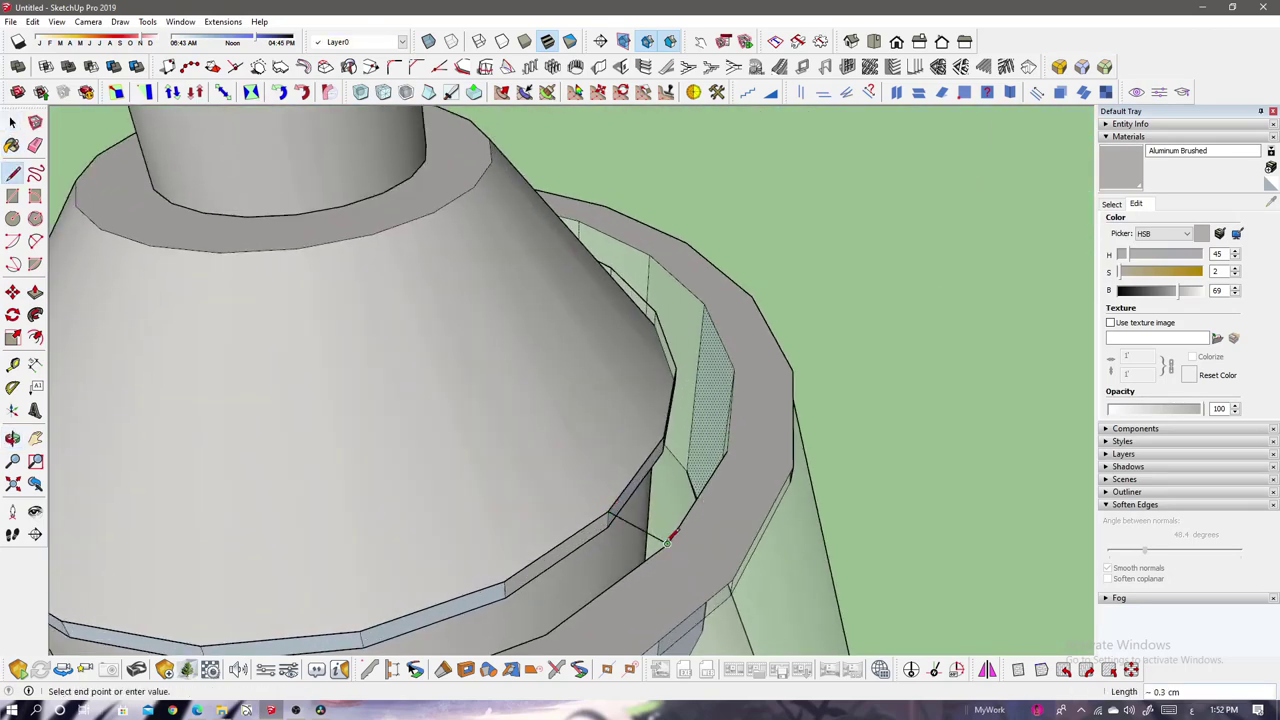
click(728, 447)
scroll(660, 485, down, 5)
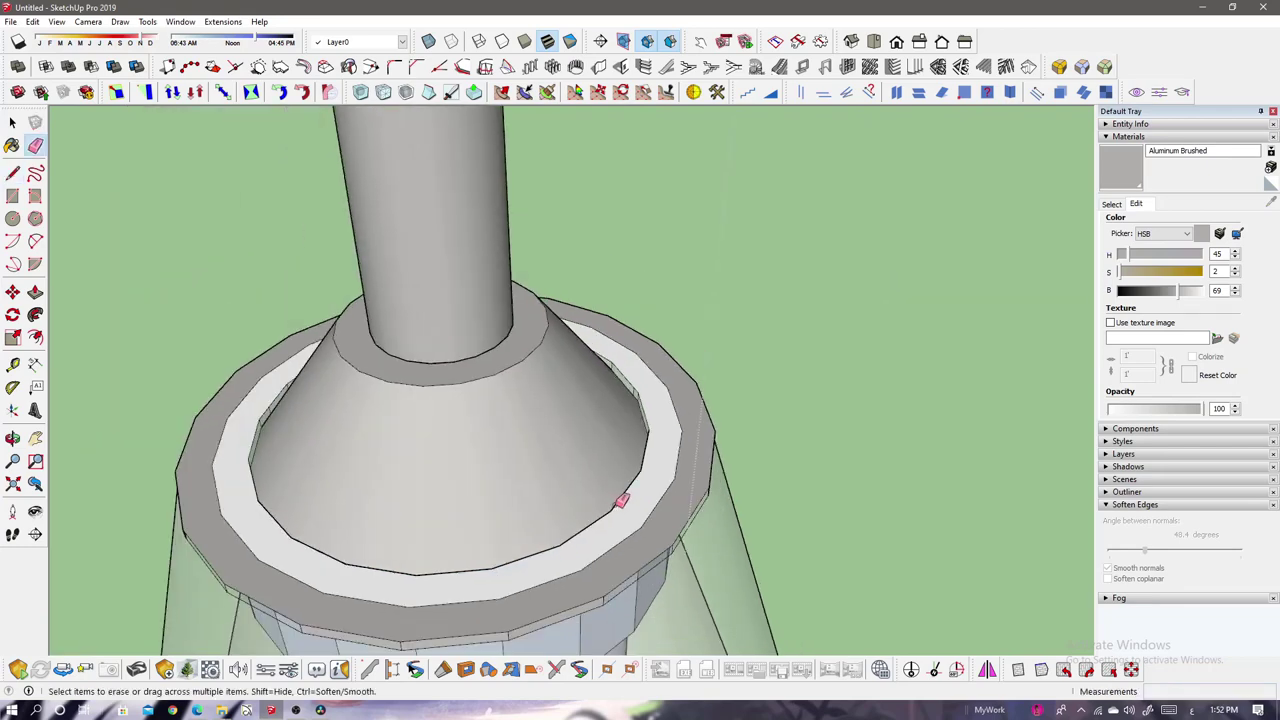
key(b)
- Orbit around the ring and cone to inspect the rim, ending on the whole lamp
mouse_move(589, 566)
middle_down()
mouse_move(529, 263)
mouse_move(608, 349)
mouse_move(588, 396)
middle_up()
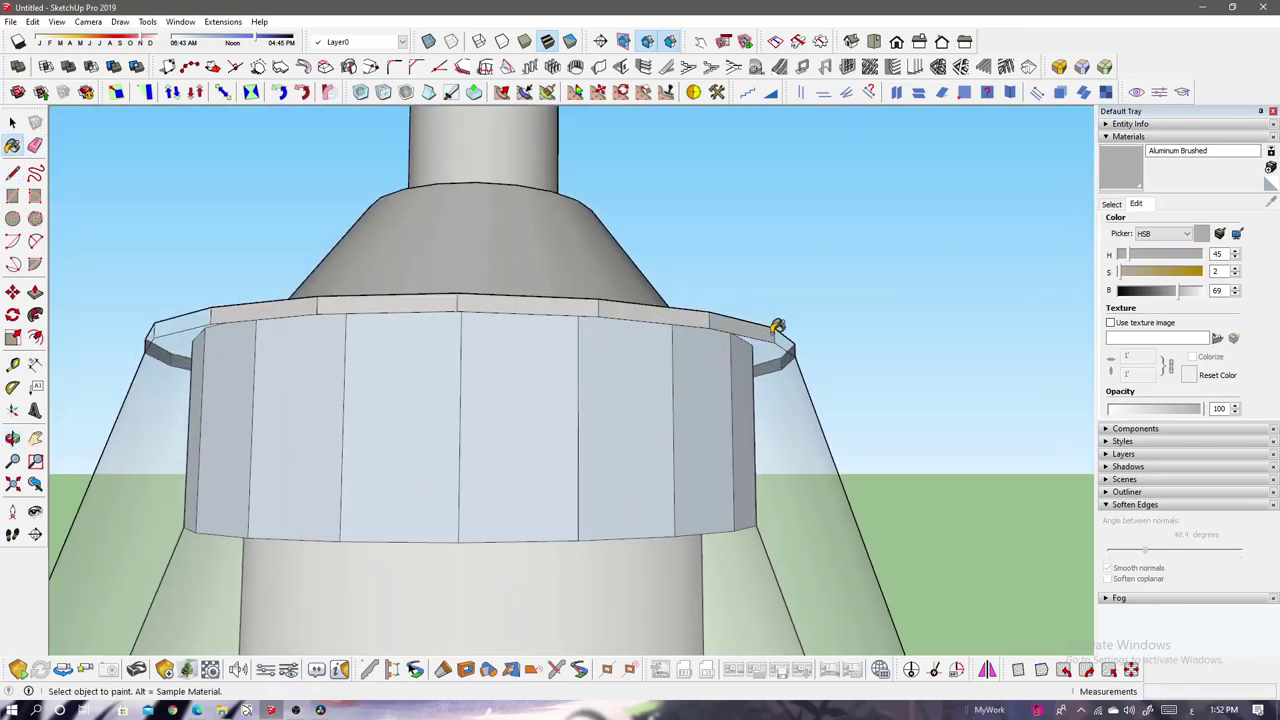
mouse_move(777, 328)
middle_down()
mouse_move(257, 349)
mouse_move(367, 309)
middle_up()
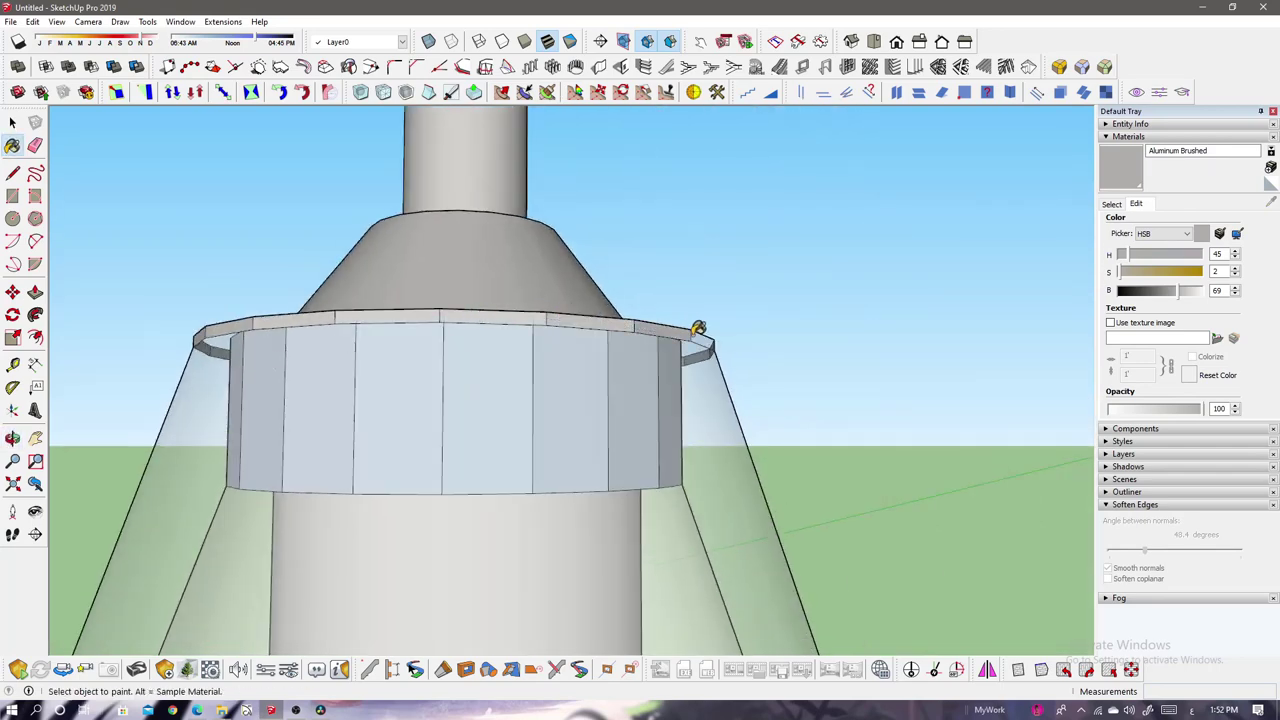
mouse_move(697, 329)
middle_down()
mouse_move(274, 363)
mouse_move(418, 334)
middle_up()
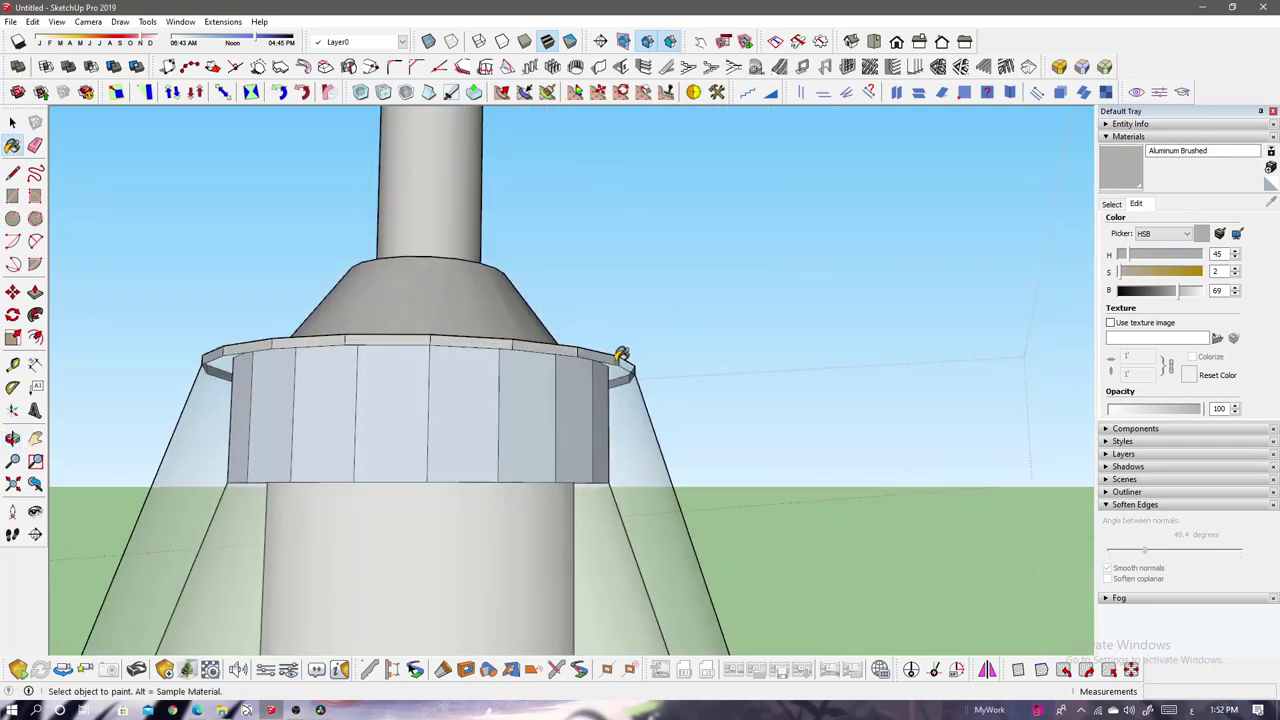
mouse_move(620, 356)
middle_down()
mouse_move(171, 334)
mouse_move(706, 349)
middle_up()
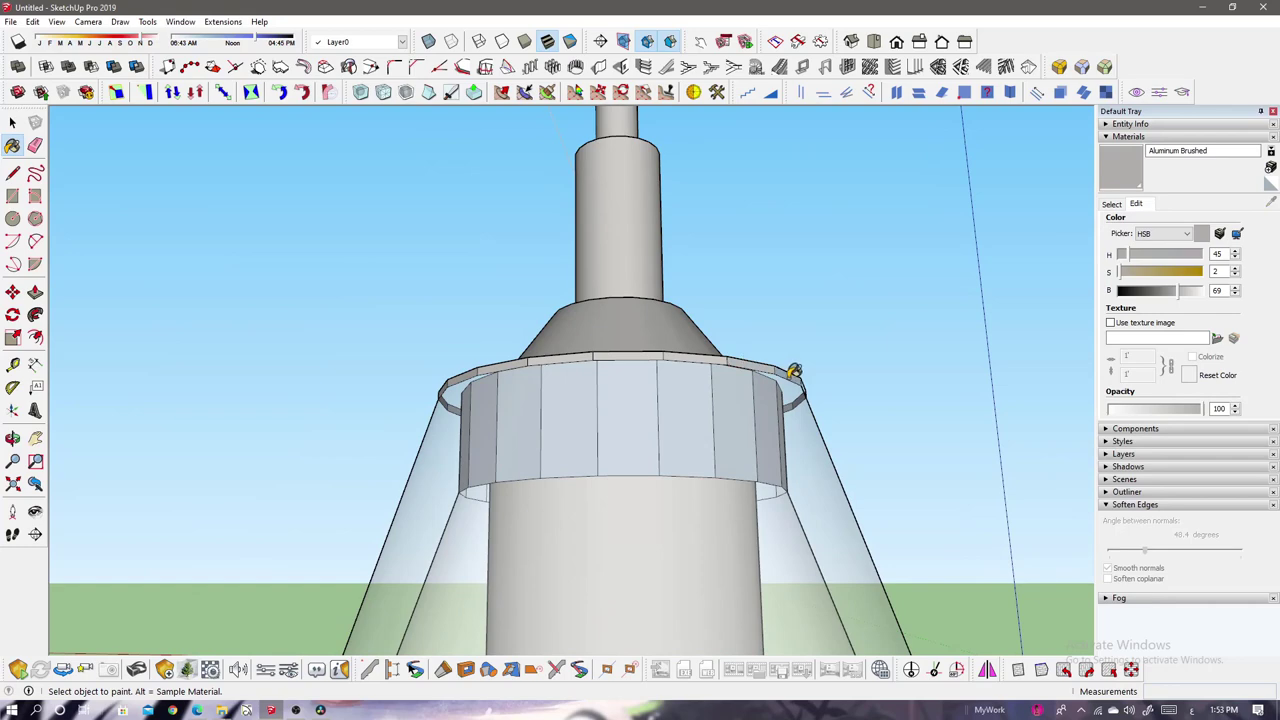
mouse_move(793, 372)
middle_down()
mouse_move(514, 283)
mouse_move(600, 300)
middle_up()
scroll(514, 283, down, 3)
scroll(545, 220, up, 5)
scroll(545, 220, down, 3)
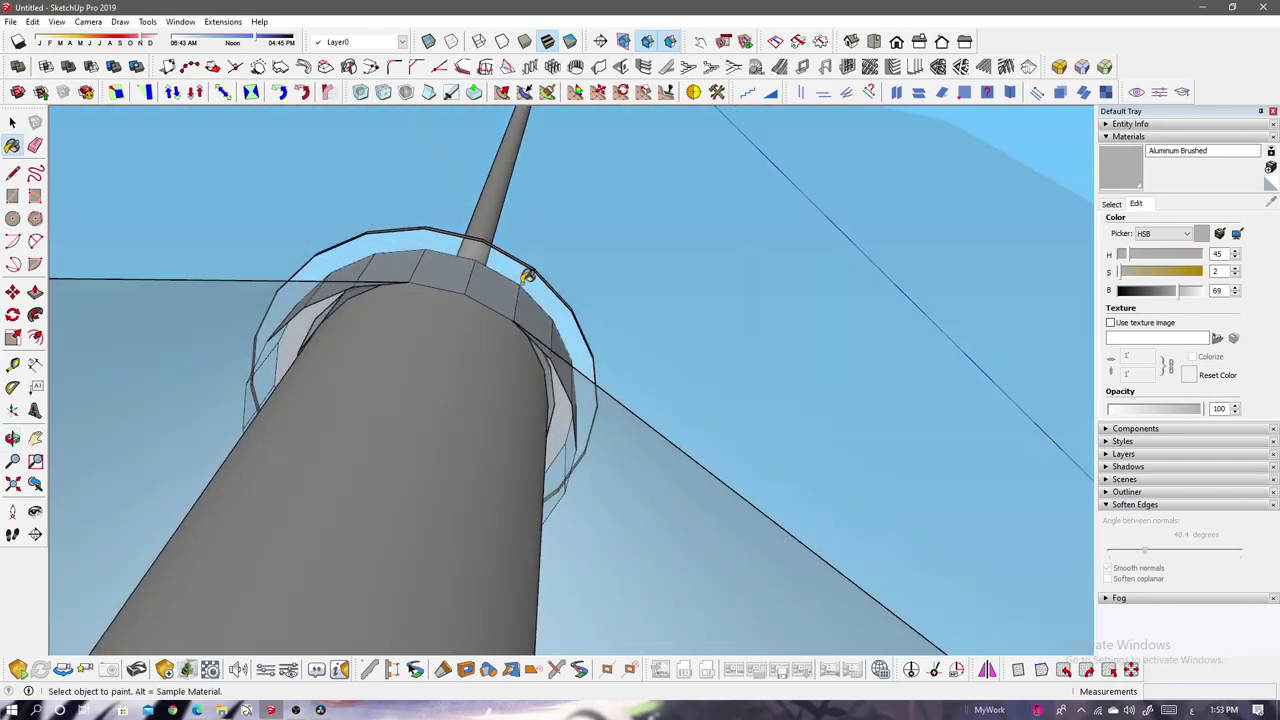
mouse_move(527, 276)
middle_down()
mouse_move(534, 503)
mouse_move(524, 452)
middle_up()
scroll(534, 503, down, 5)
scroll(534, 503, down, 5)
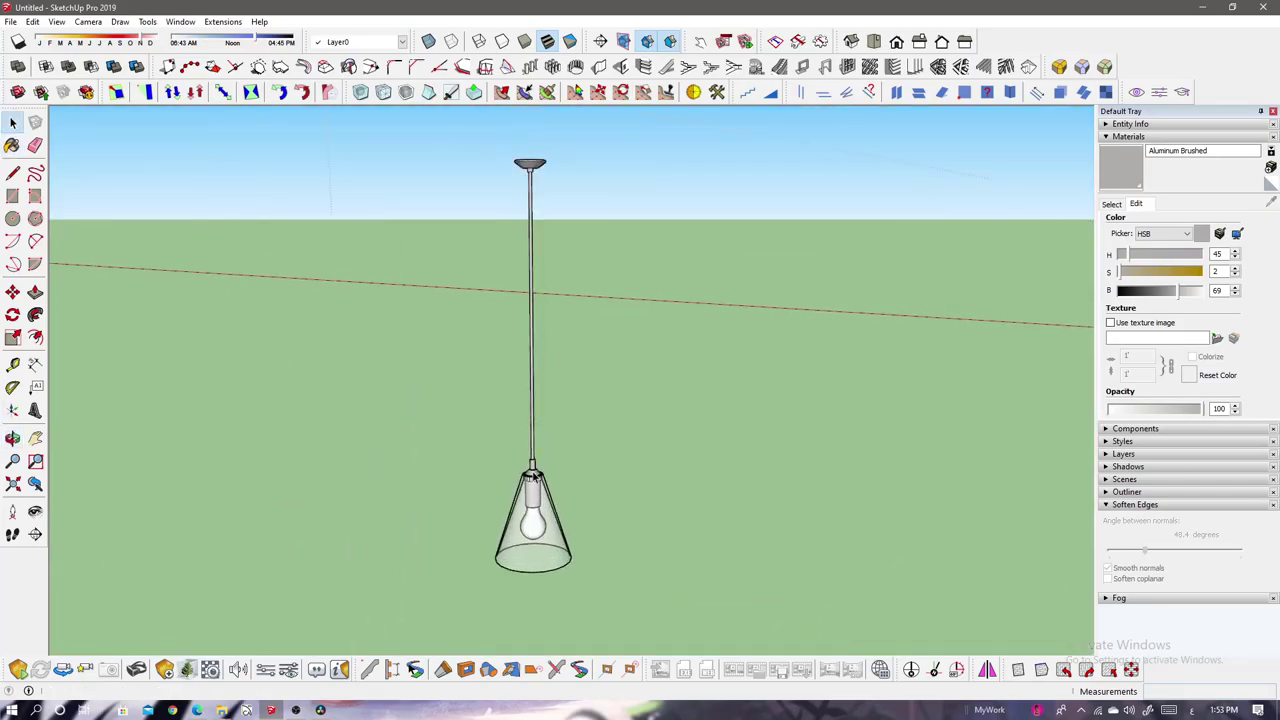
- Zoom out and orbit to a top-down view of the kitchen
scroll(533, 477, down, 5)
scroll(511, 497, down, 5)
scroll(677, 374, down, 3)
middle_drag(677, 374, 610, 428)
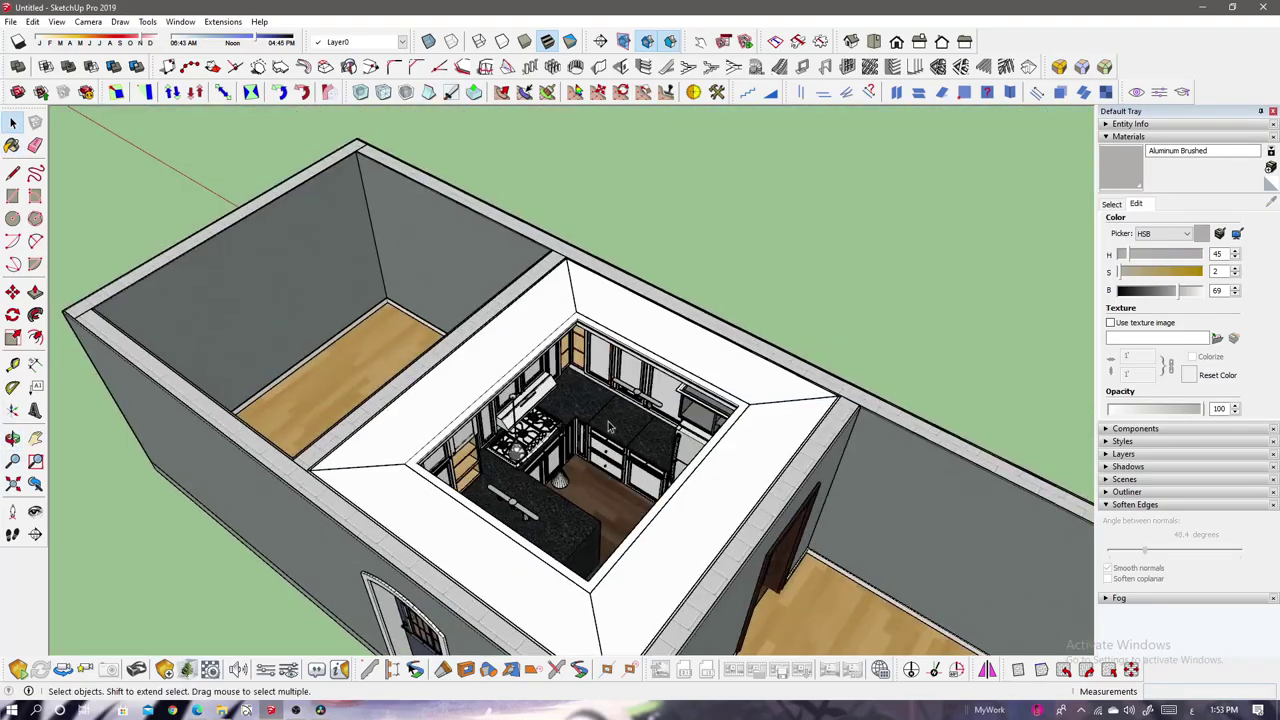
scroll(609, 428, up, 5)
scroll(600, 430, down, 2)
- Select the pendant lamp over the counter beside the fridge, shift it, and delete it
click(446, 520)
scroll(446, 520, up, 1)
key(m)
scroll(663, 404, up, 3)
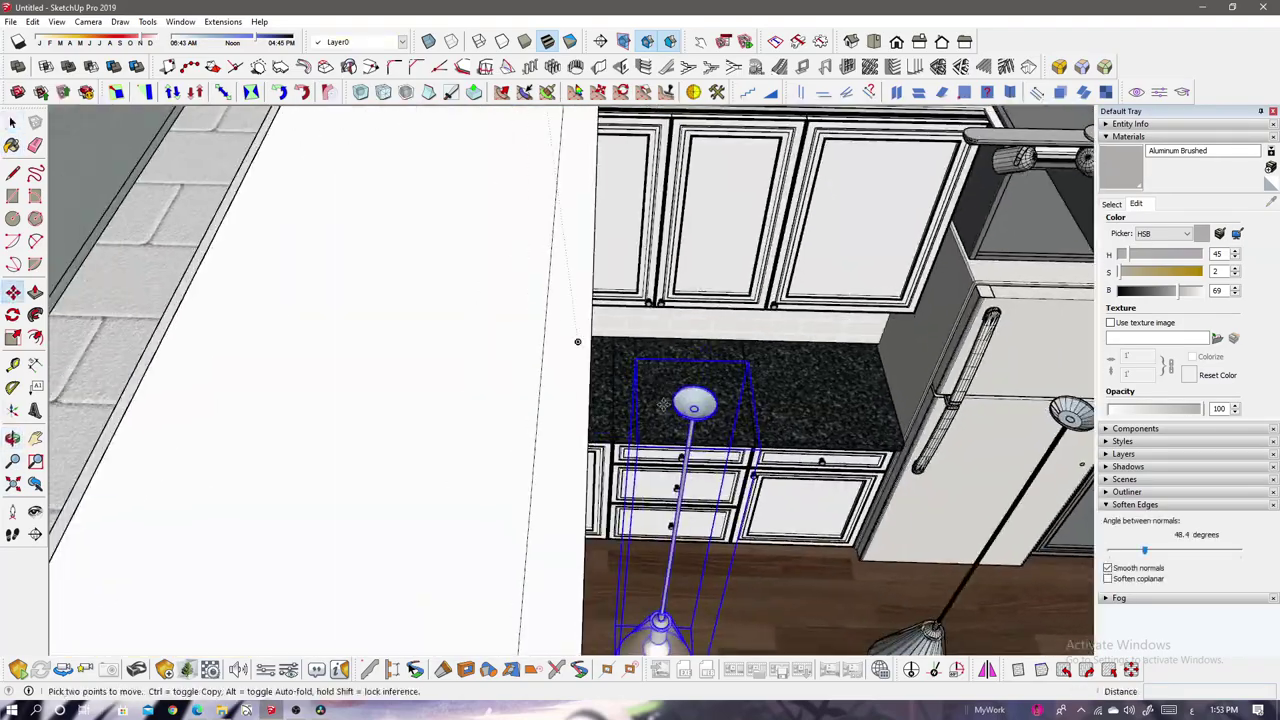
scroll(663, 404, up, 3)
shift+middle_drag(728, 383, 570, 375)
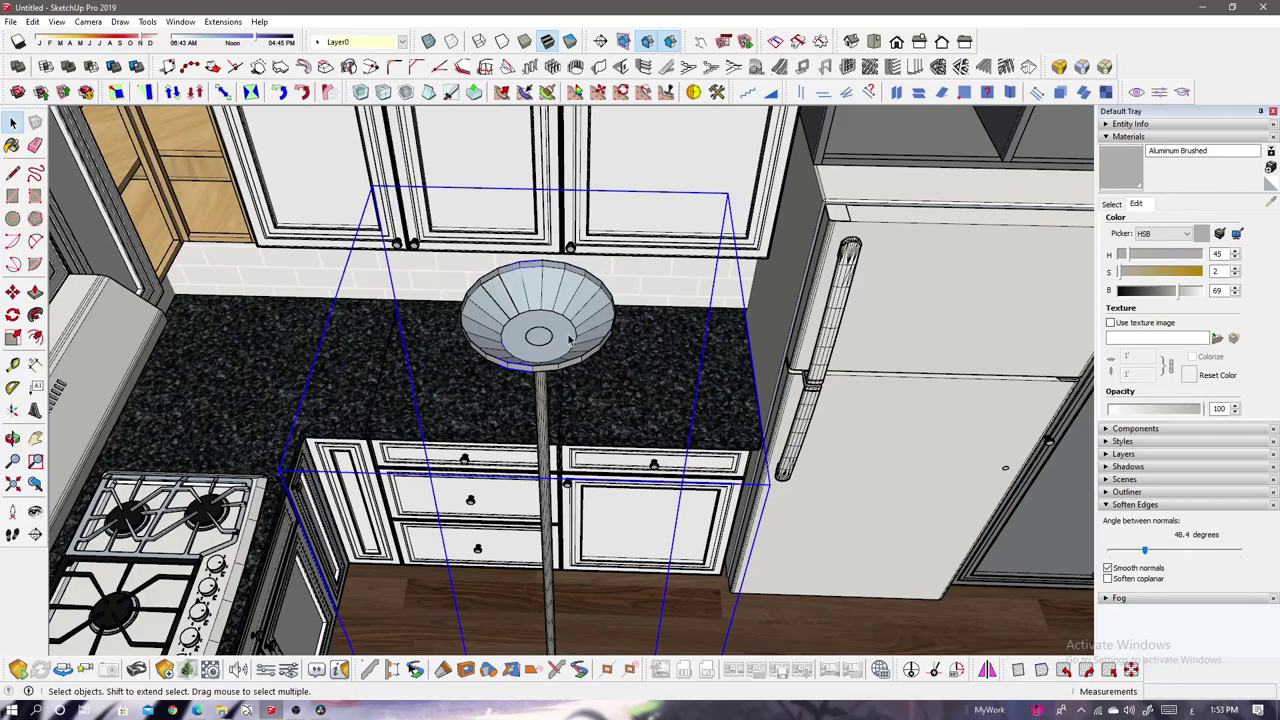
right_click(569, 340)
click(606, 320)
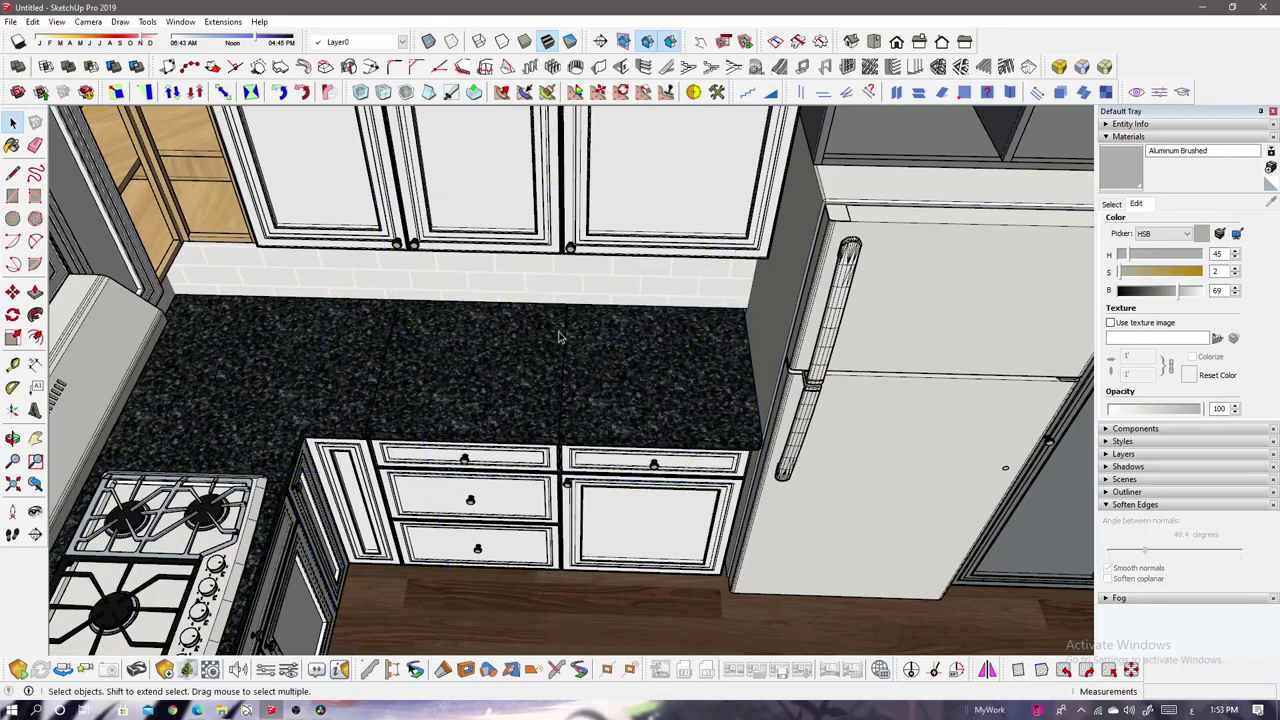
- Snap SketchUp to the left half and reveal the Enscape live render on the right
mouse_move(560, 337)
middle_down()
mouse_move(1035, 507)
mouse_move(590, 405)
mouse_move(597, 325)
middle_up()
scroll(590, 405, up, 2)
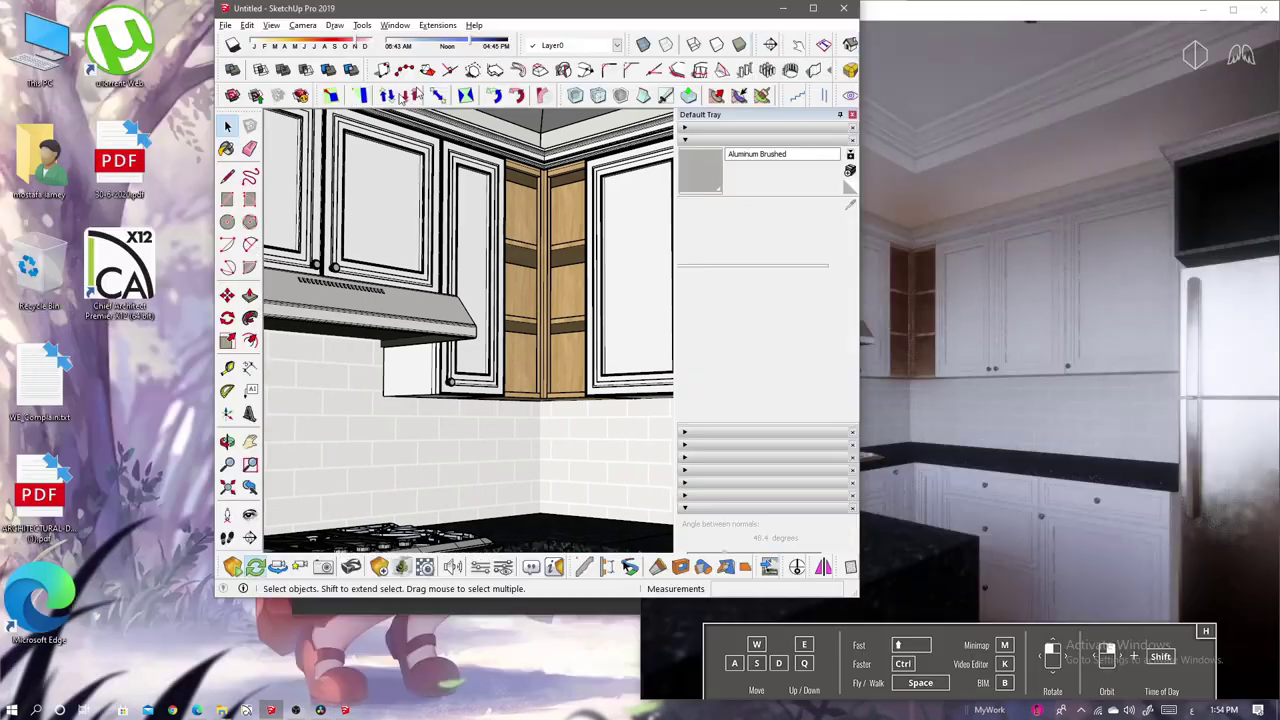
drag(320, 8, 2, 8)
click(992, 112)
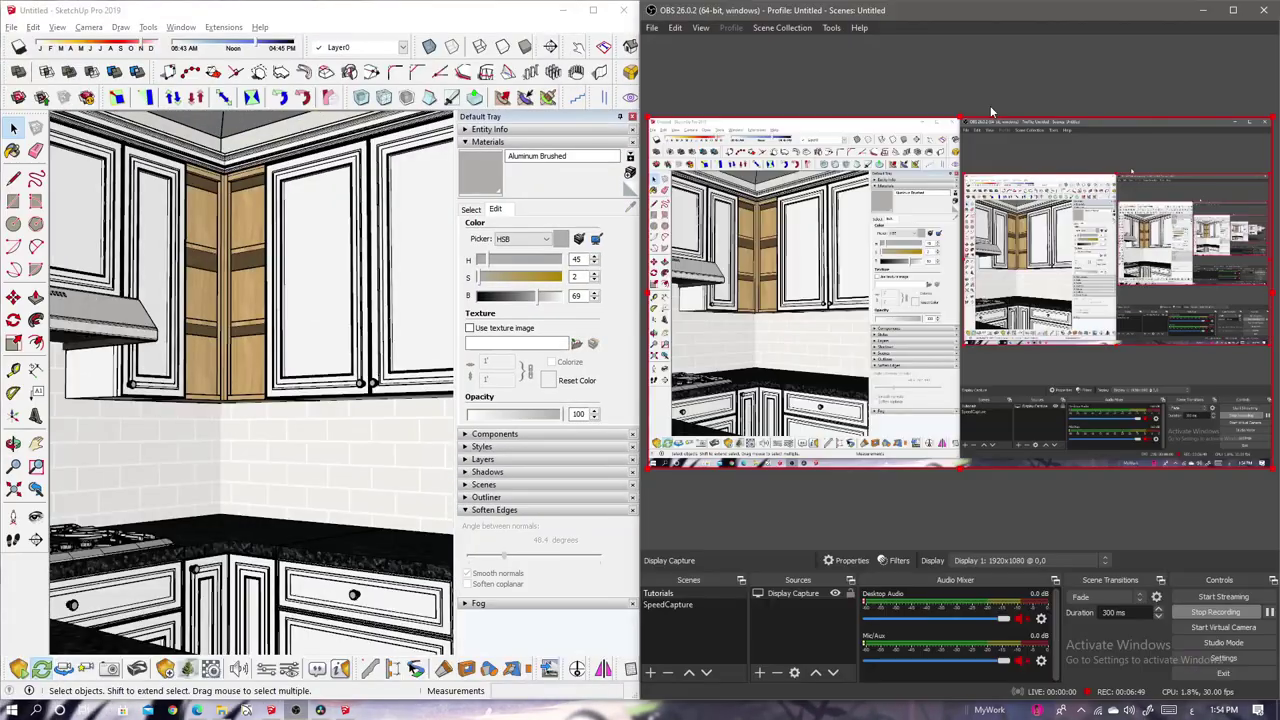
click(1215, 8)
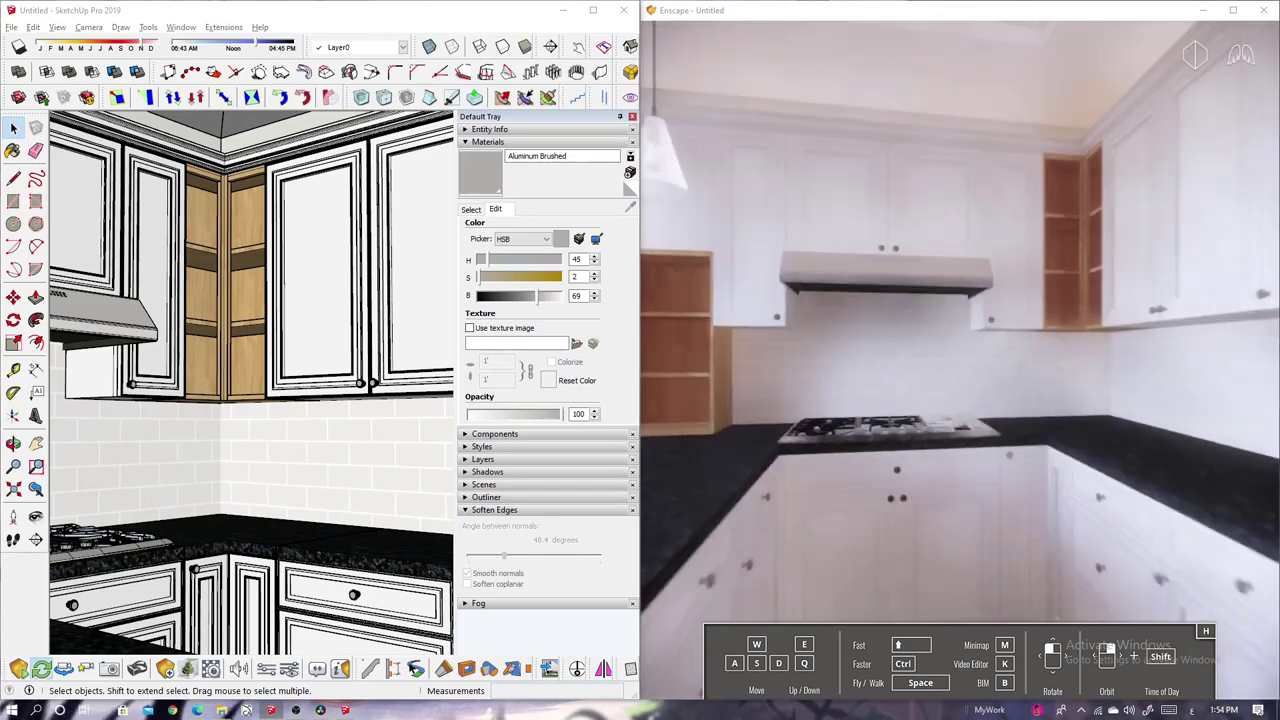
- Zoom the SketchUp model in close to the cooktop and its right grate
middle_drag(300, 300, 266, 362)
scroll(266, 362, up, 4)
scroll(290, 440, up, 3)
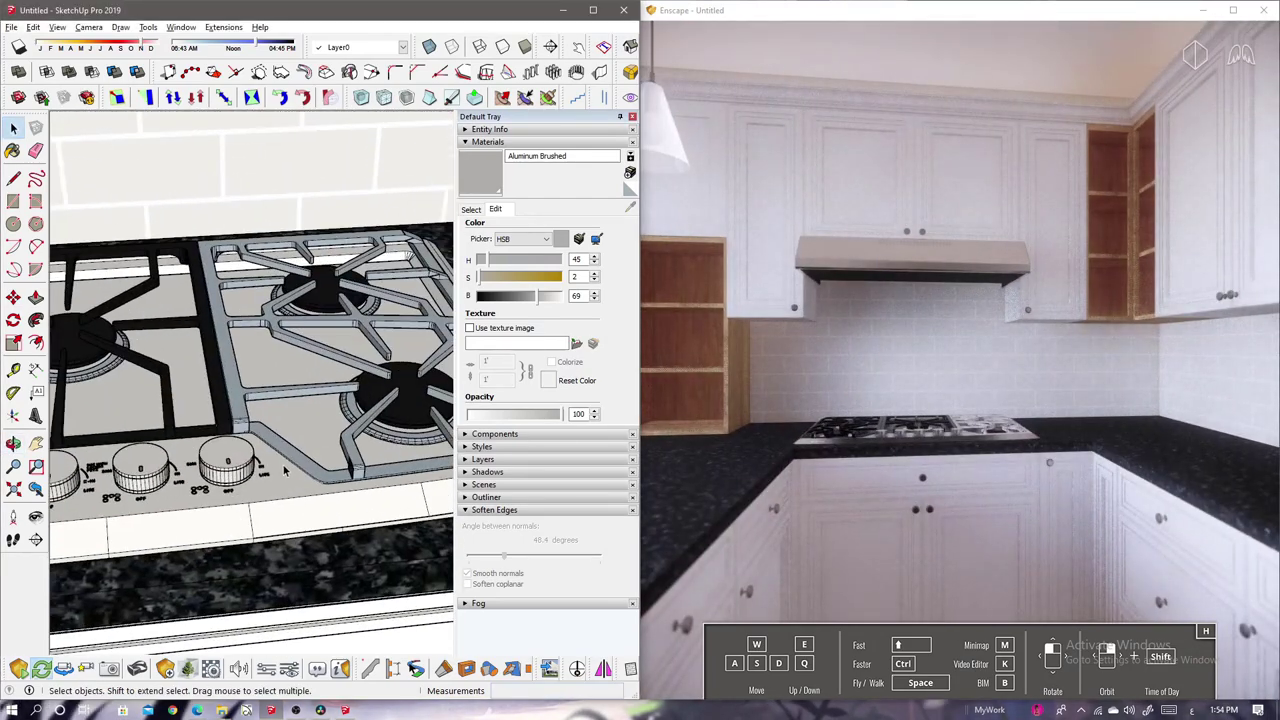
click(296, 462)
key(Escape)
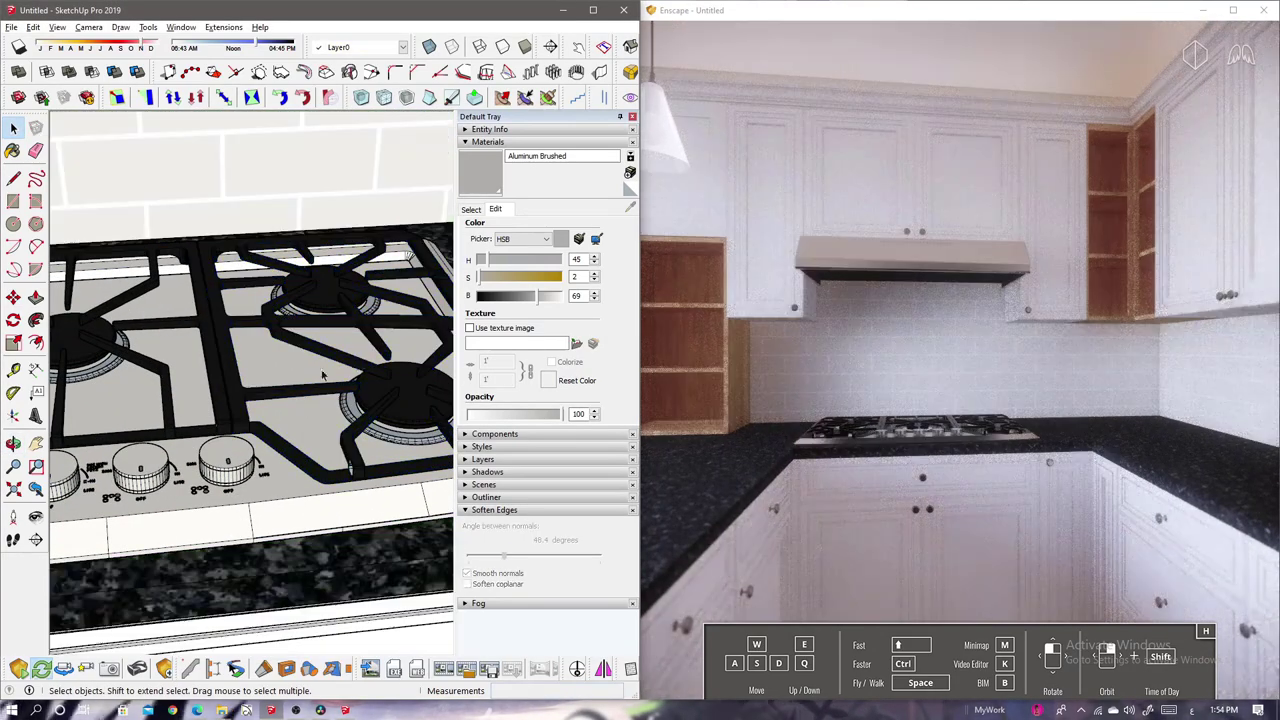
scroll(397, 458, up, 3)
- Reverse the faces of the first two cooktop burner rings
scroll(397, 458, up, 2)
right_click(397, 458)
click(430, 523)
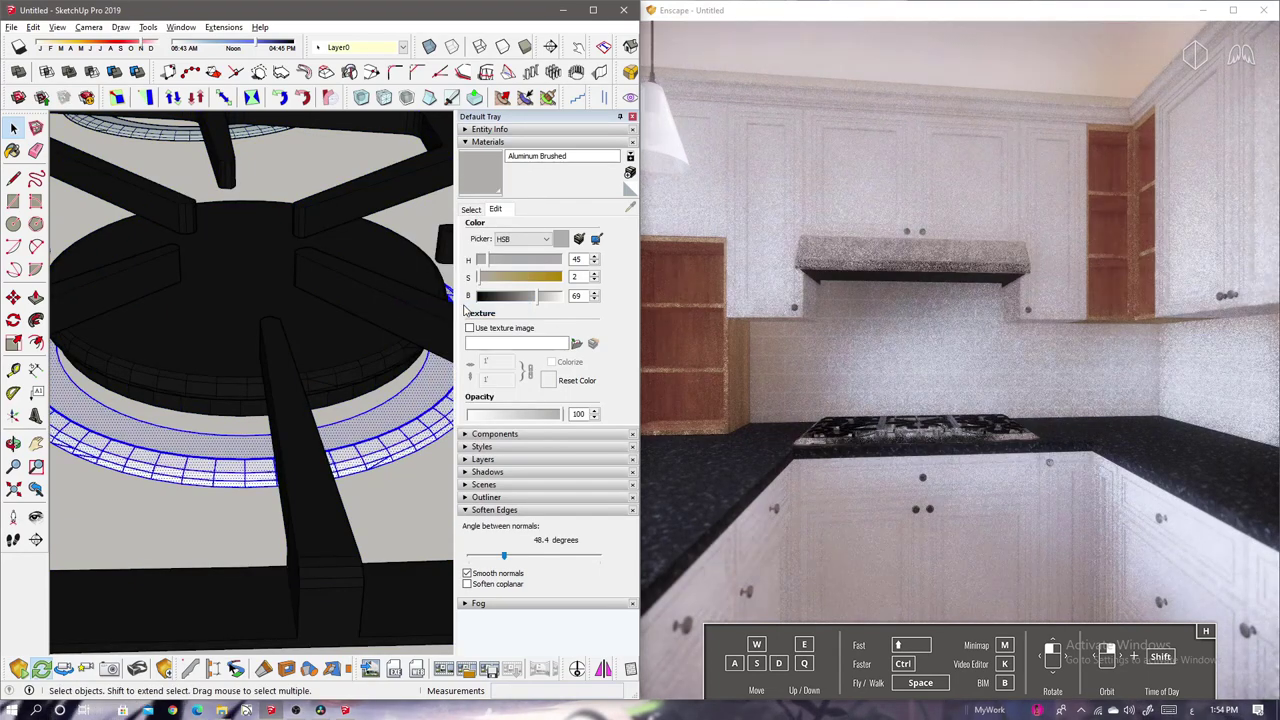
middle_drag(430, 523, 333, 345)
right_click(318, 373)
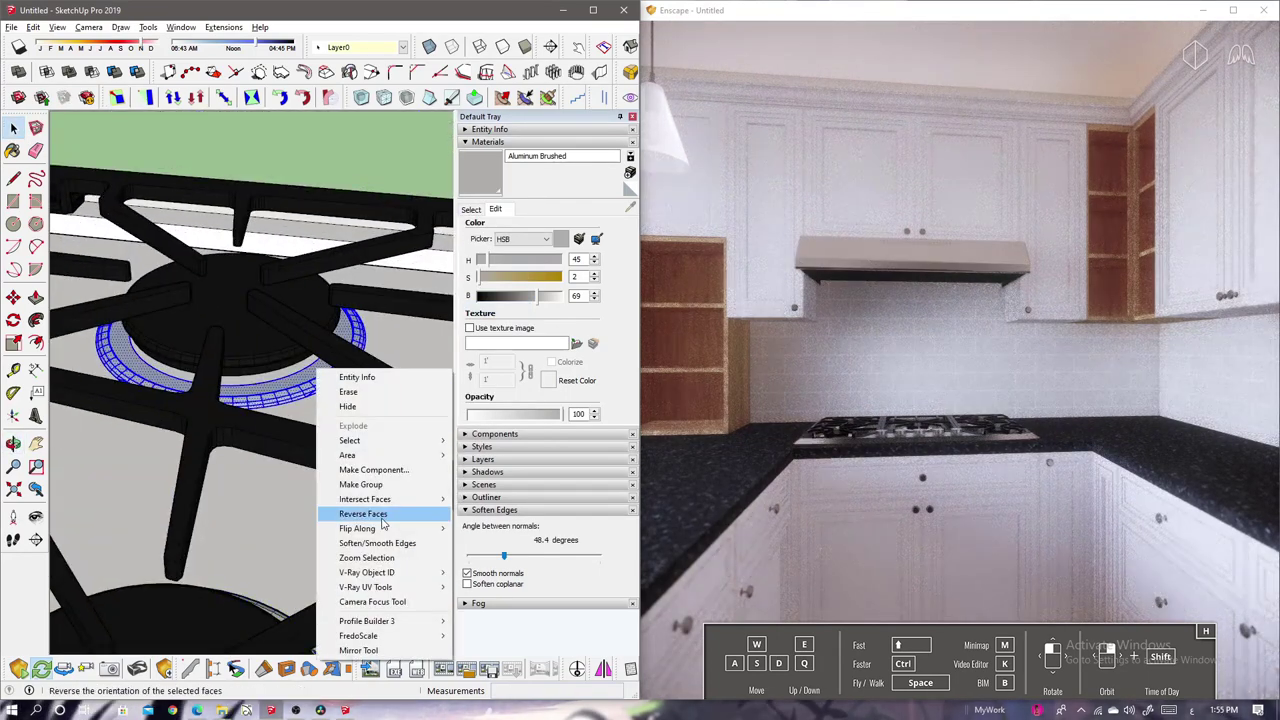
click(340, 519)
middle_drag(340, 519, 352, 363)
right_click(352, 363)
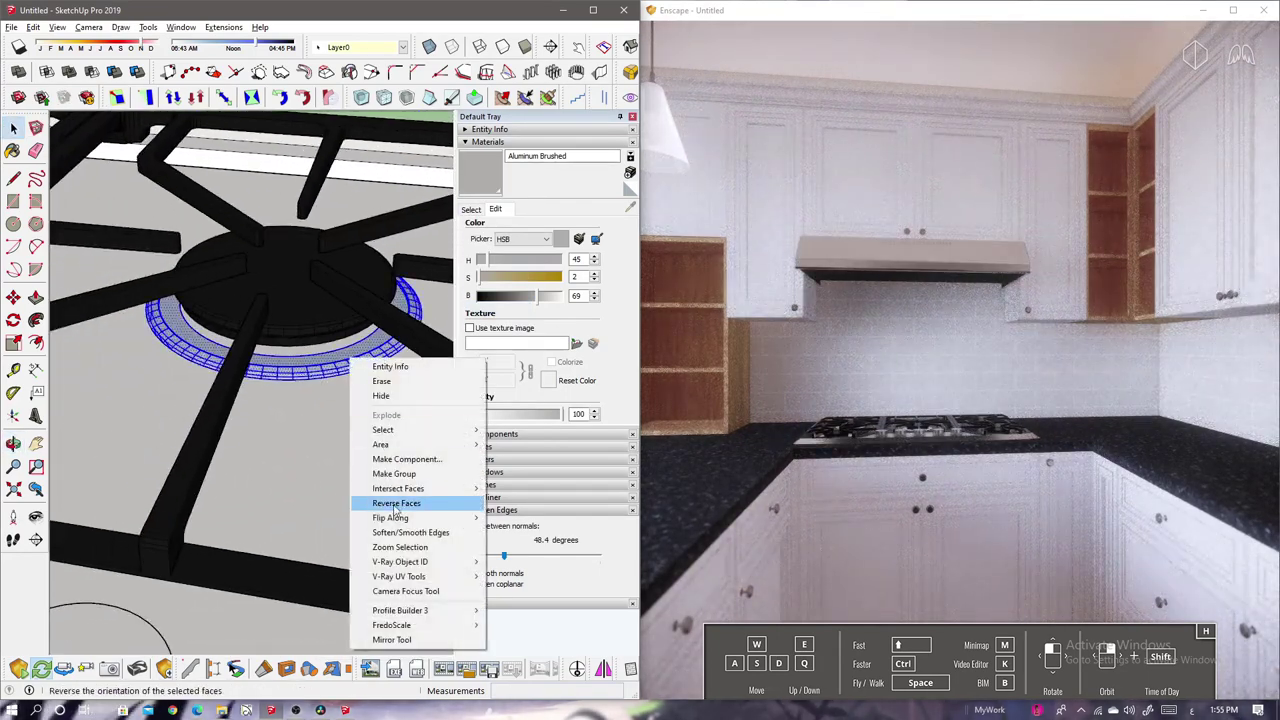
click(370, 500)
- Reverse the faces of the remaining two burner rings, checking each by orbiting
mouse_move(309, 437)
middle_down()
mouse_move(228, 527)
mouse_move(335, 370)
middle_up()
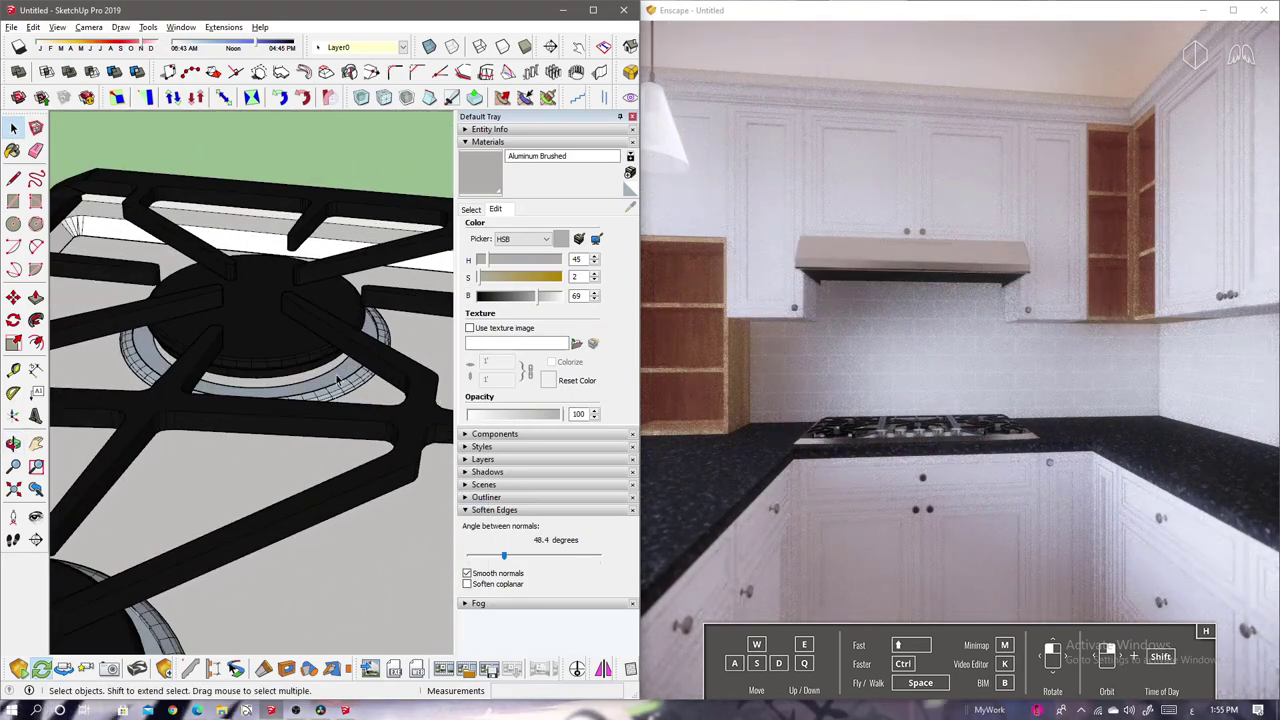
right_click(336, 370)
click(400, 521)
mouse_move(240, 491)
middle_down()
mouse_move(215, 458)
mouse_move(266, 488)
middle_up()
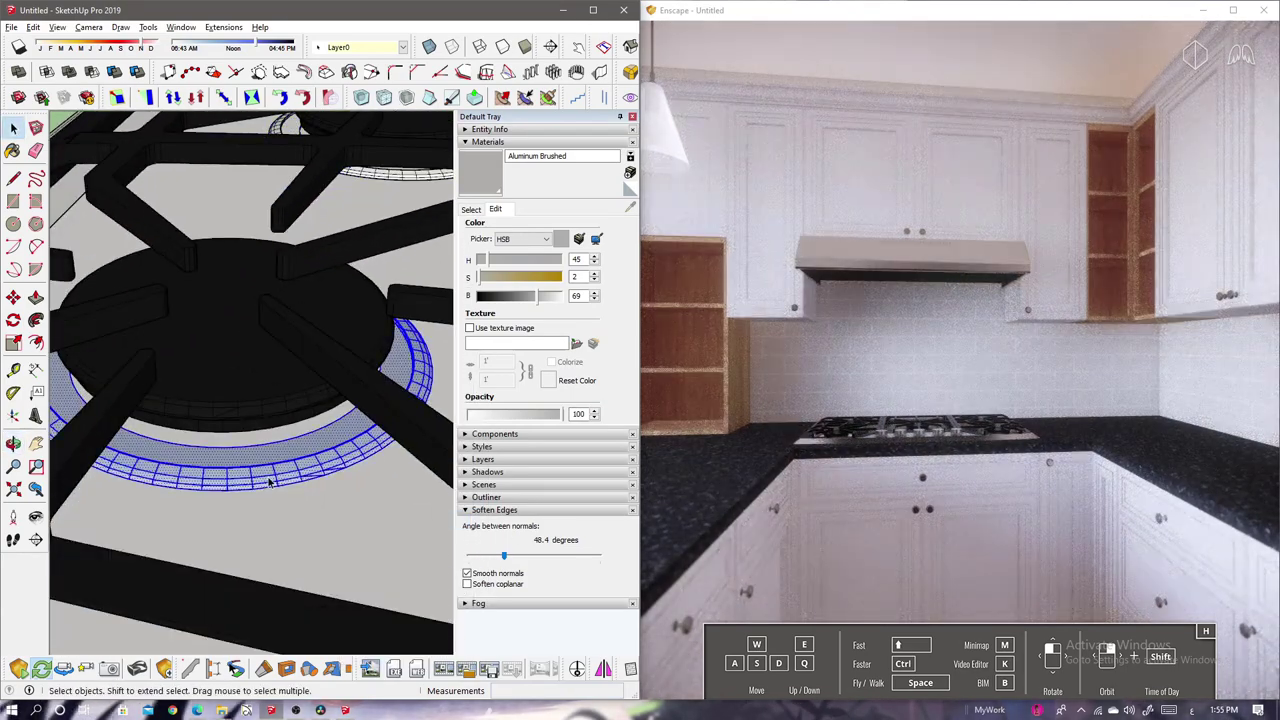
right_click(266, 488)
click(340, 334)
scroll(288, 398, down, 5)
- Rename the countertop material Black Marble and sample the range hood's Stainless Steel1
middle_drag(288, 398, 198, 378)
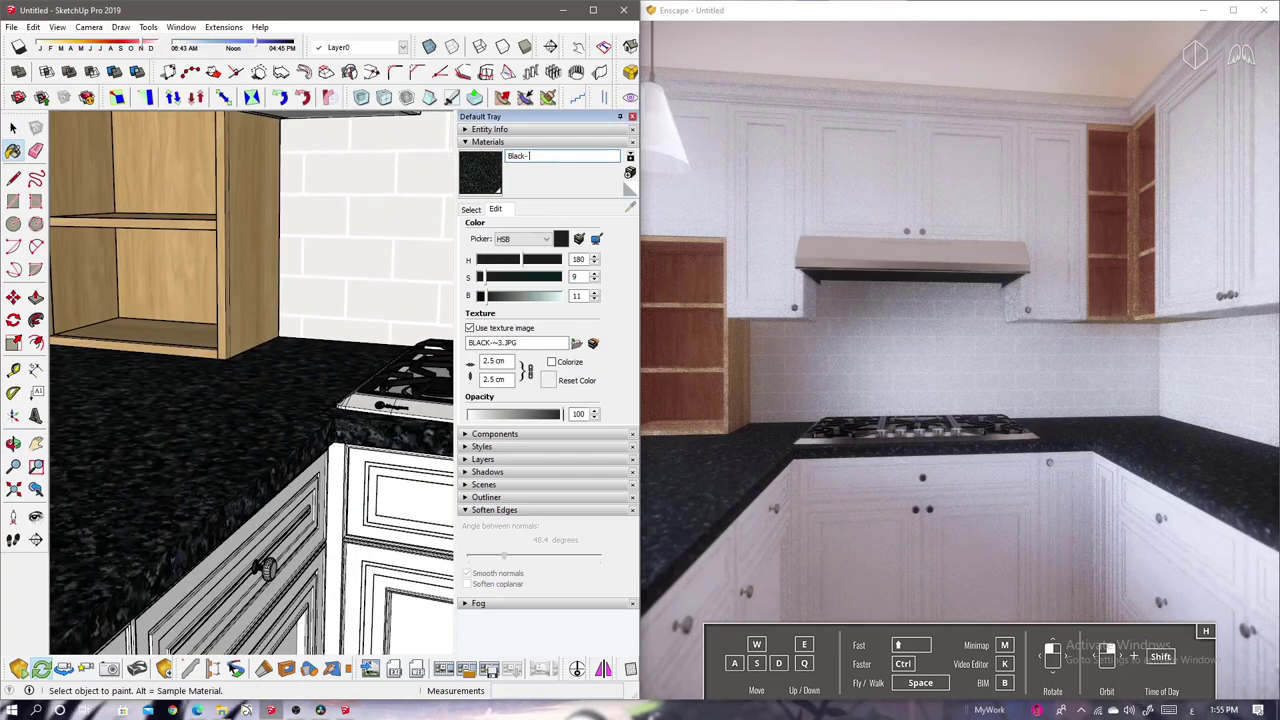
text(ble)
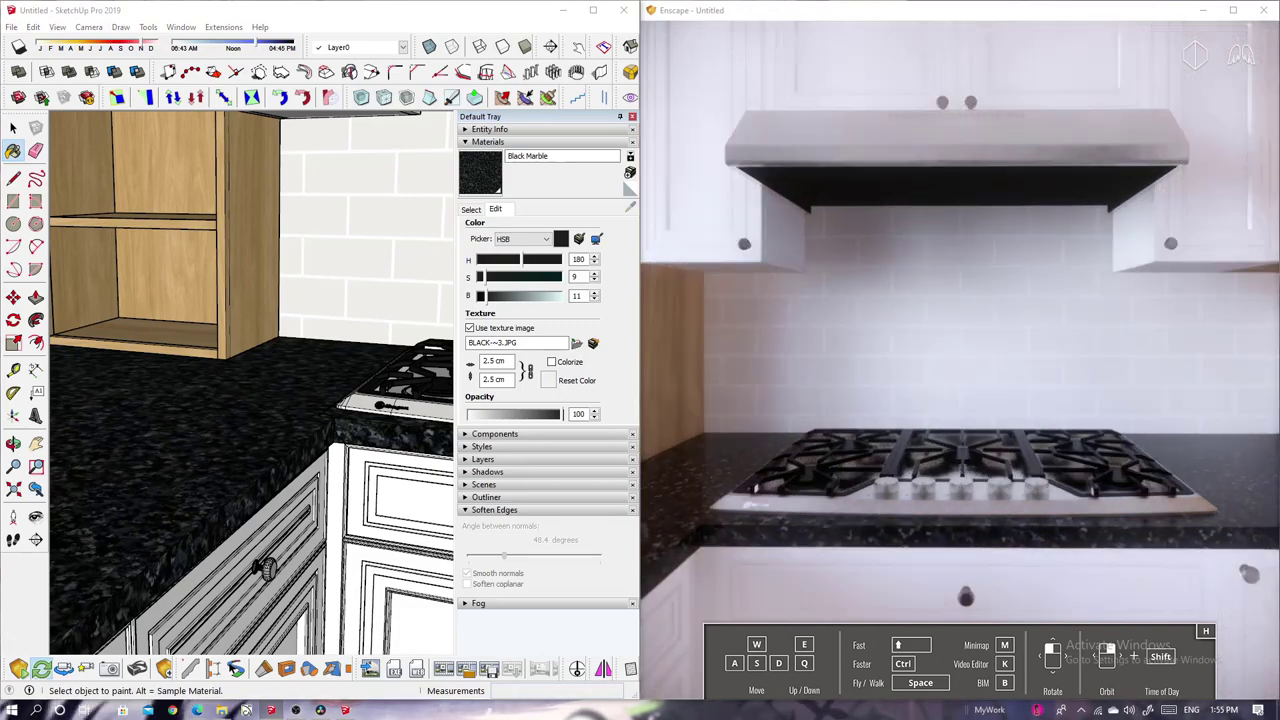
middle_drag(324, 229, 126, 457)
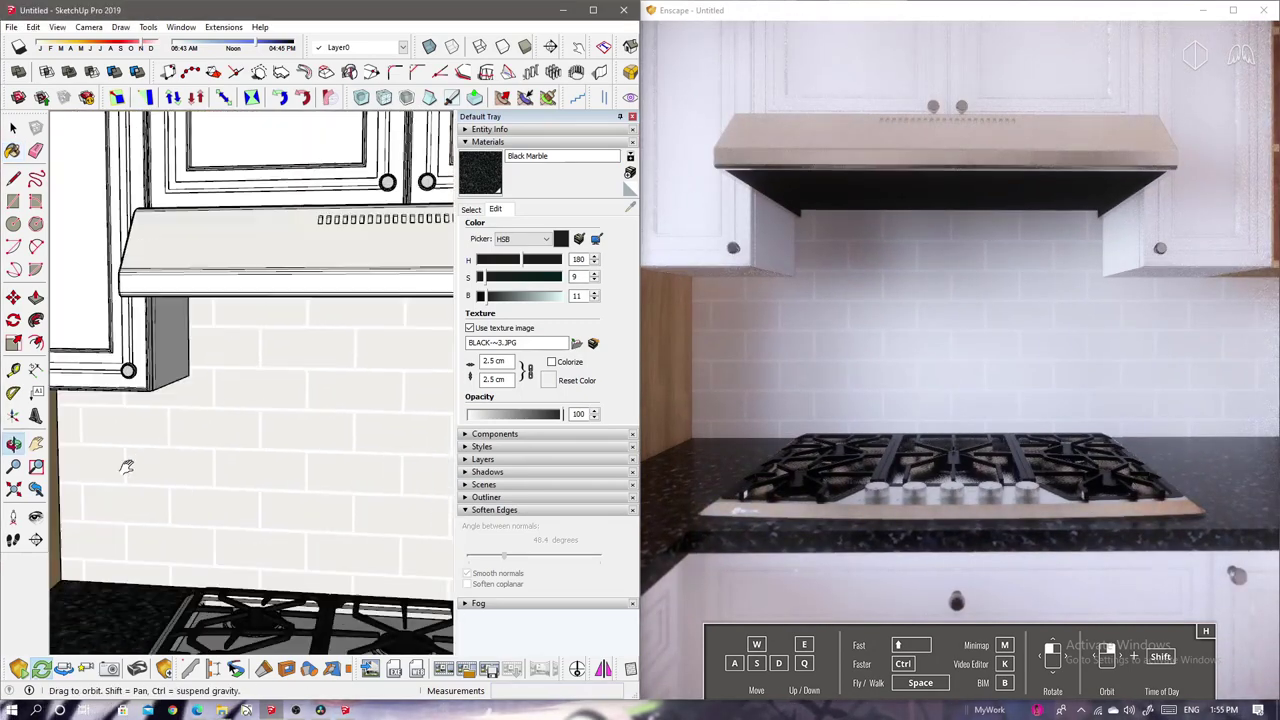
alt+click(281, 245)
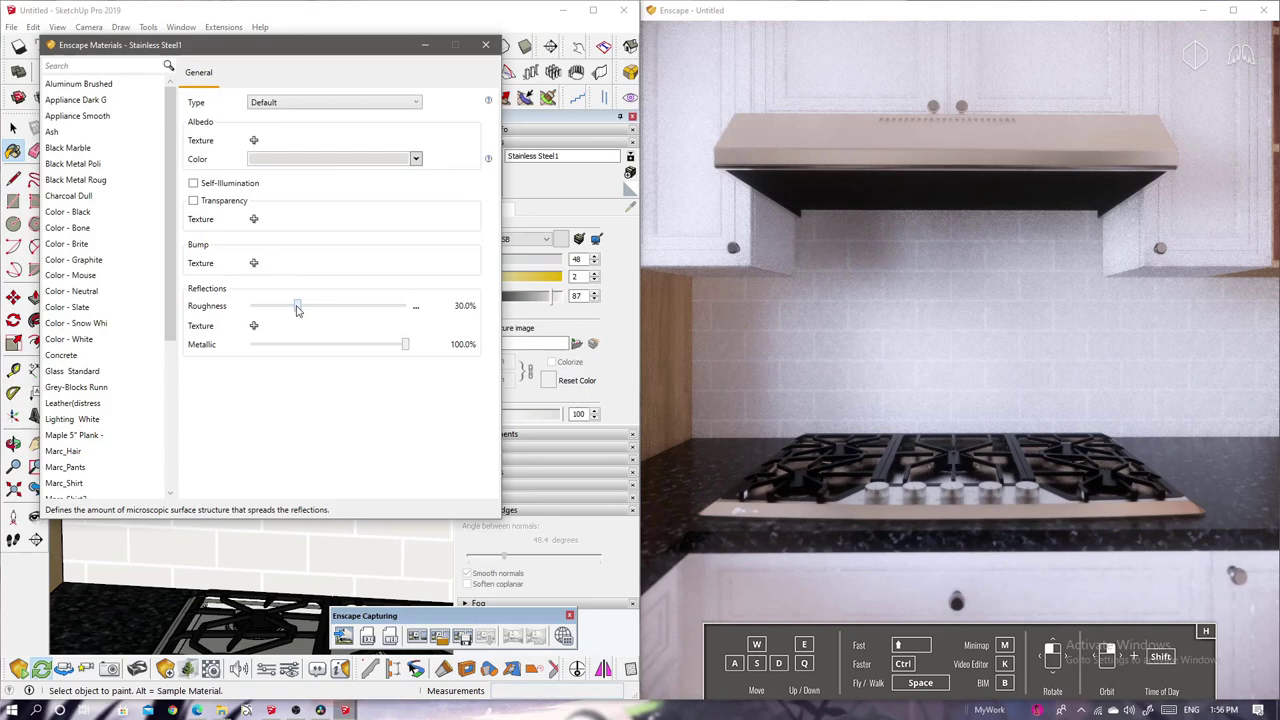
- Lower roughness for stainless steel, white paint (47.4%) and the Aluminum Brushed knobs
mouse_move(296, 310)
mouse_down()
mouse_move(263, 317)
mouse_move(276, 316)
mouse_up()
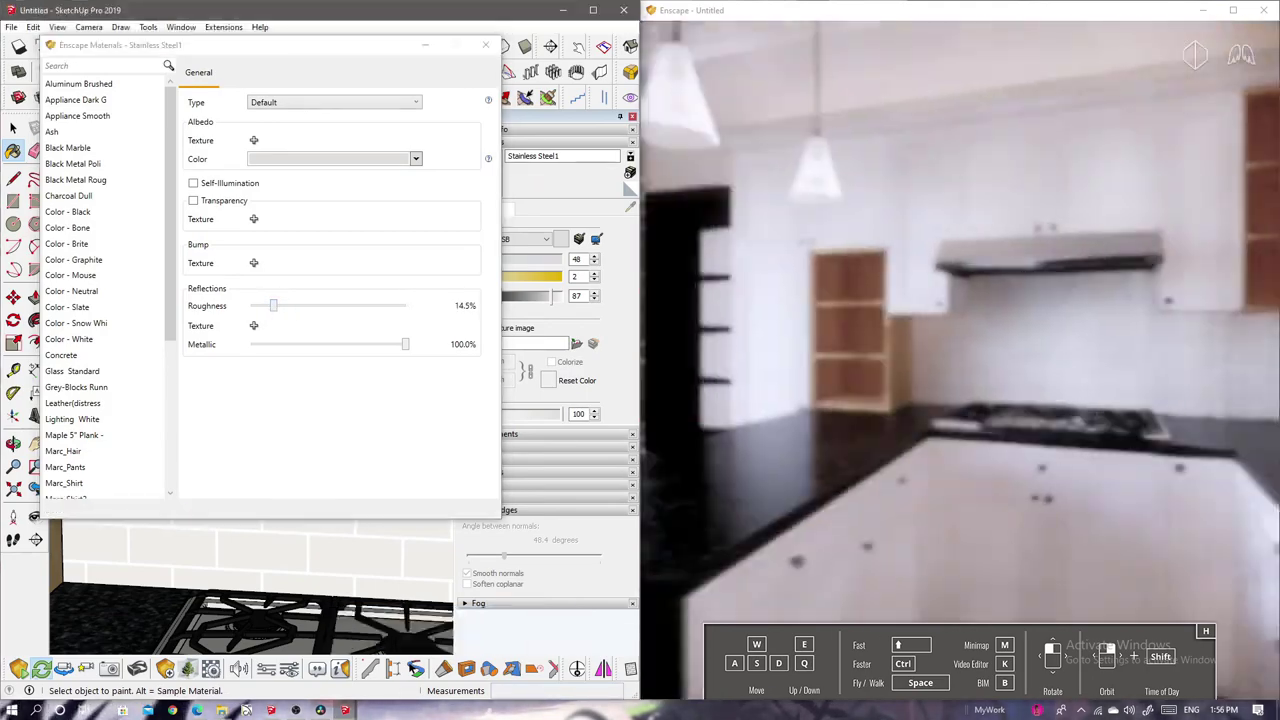
mouse_move(250, 45)
mouse_down()
mouse_move(450, 90)
mouse_move(618, 157)
mouse_up()
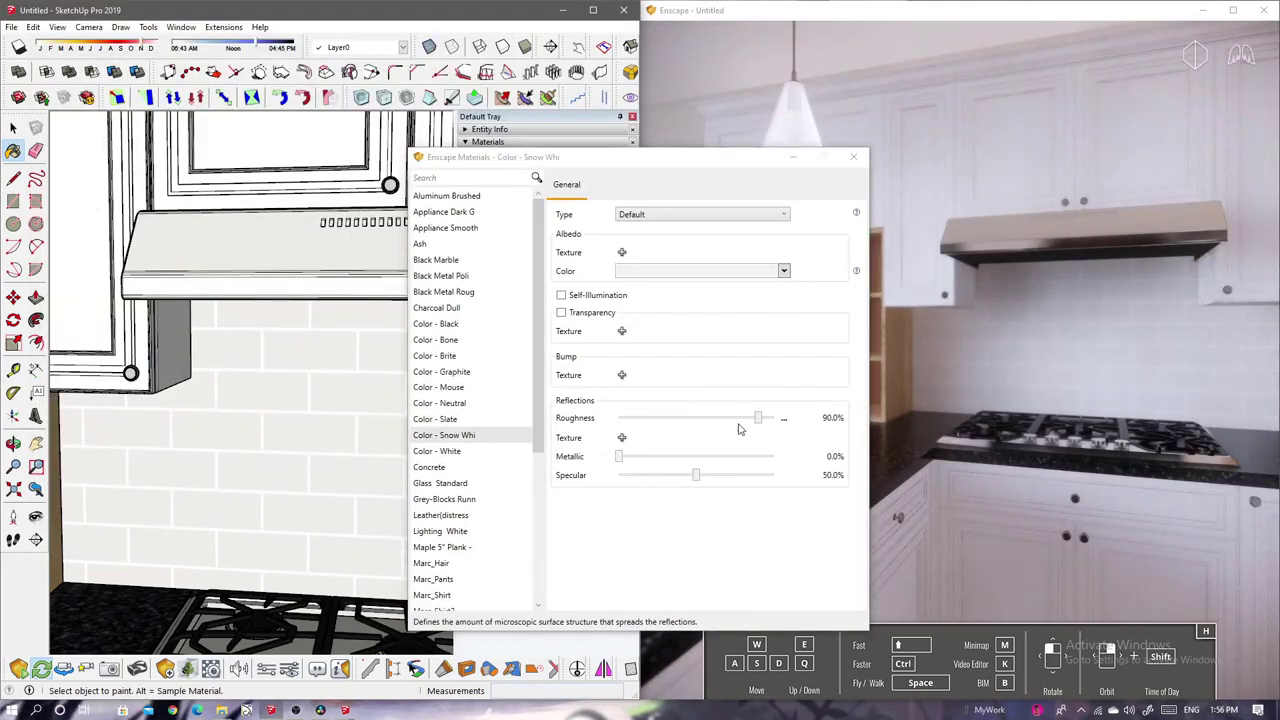
drag(758, 418, 691, 418)
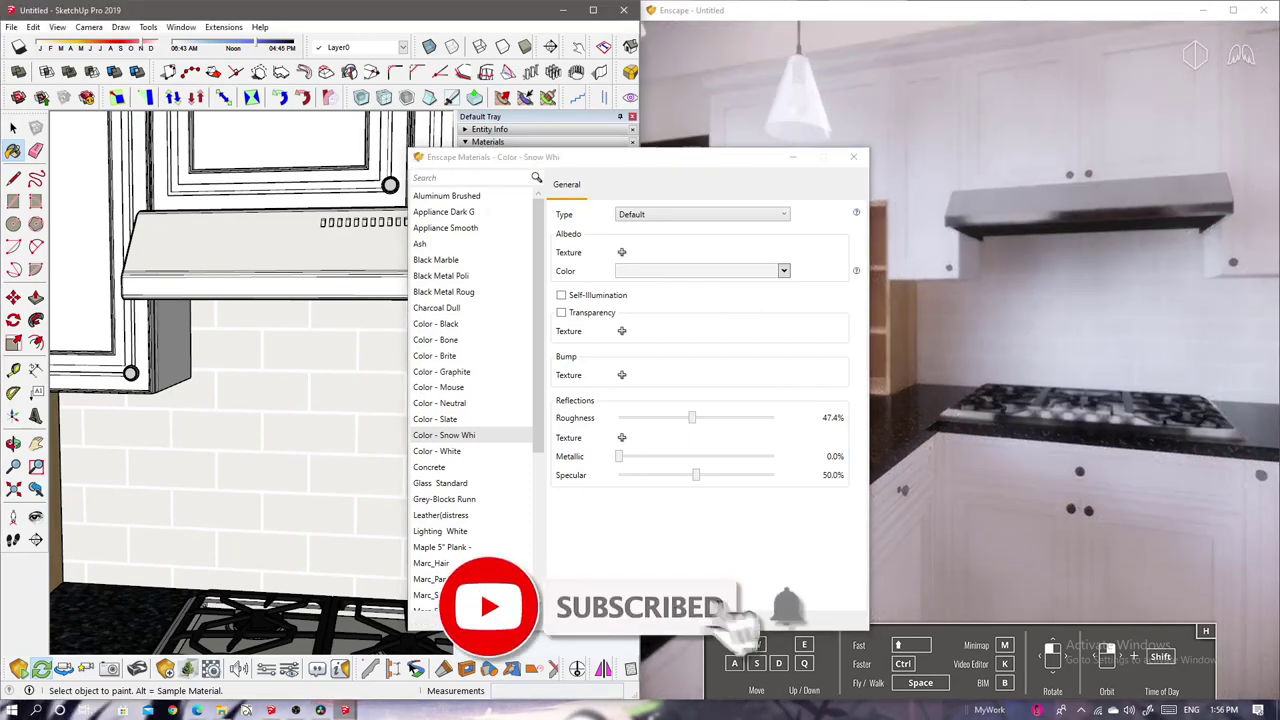
alt+click(140, 370)
scroll(140, 372, up, 3)
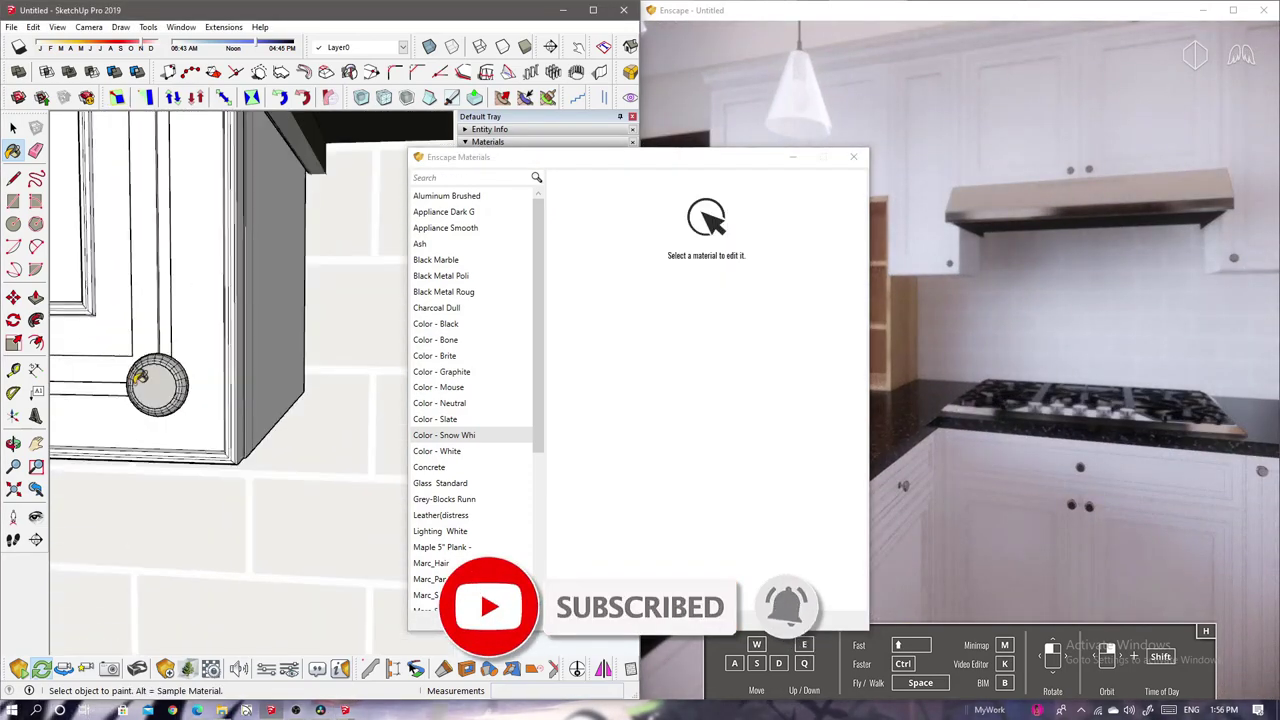
alt+click(157, 383)
drag(664, 418, 640, 418)
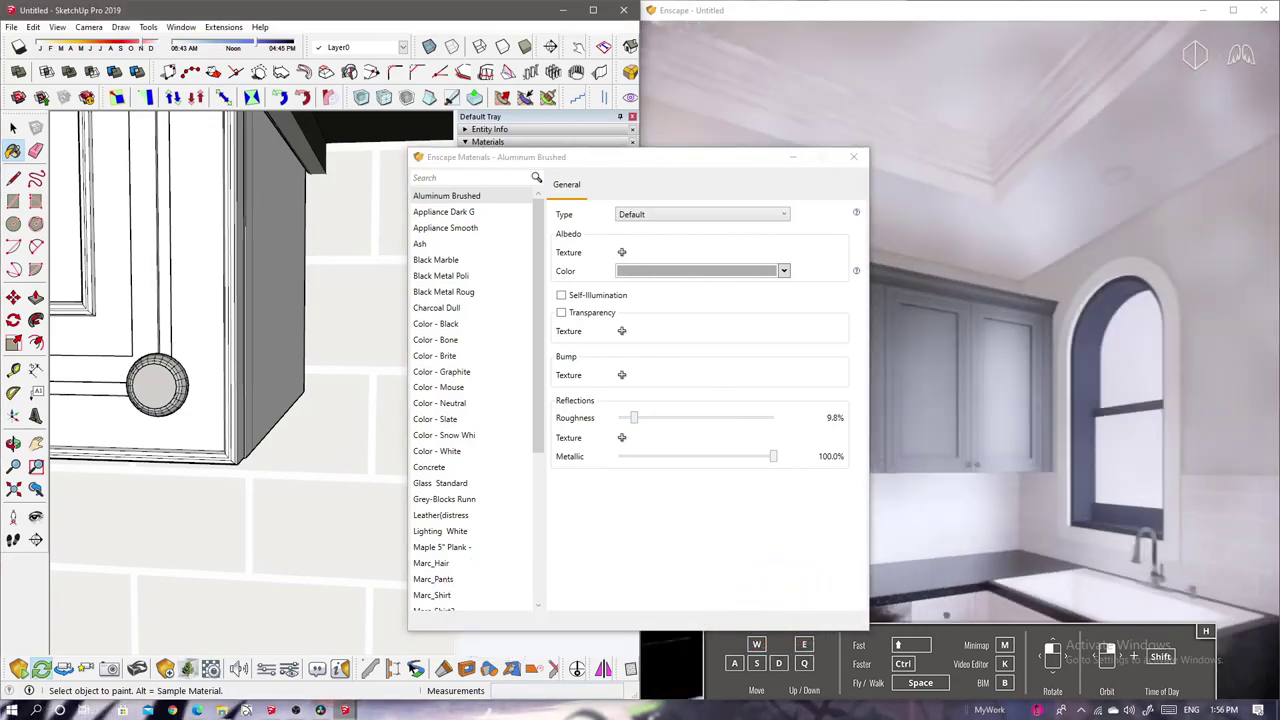
- Sample the grey Color - Mouse cabinet material and lower its roughness
middle_drag(614, 423, 563, 374)
mouse_move(163, 331)
middle_down()
mouse_move(466, 355)
mouse_move(388, 420)
mouse_move(230, 277)
middle_up()
key(b)
alt+click(230, 277)
drag(759, 423, 680, 418)
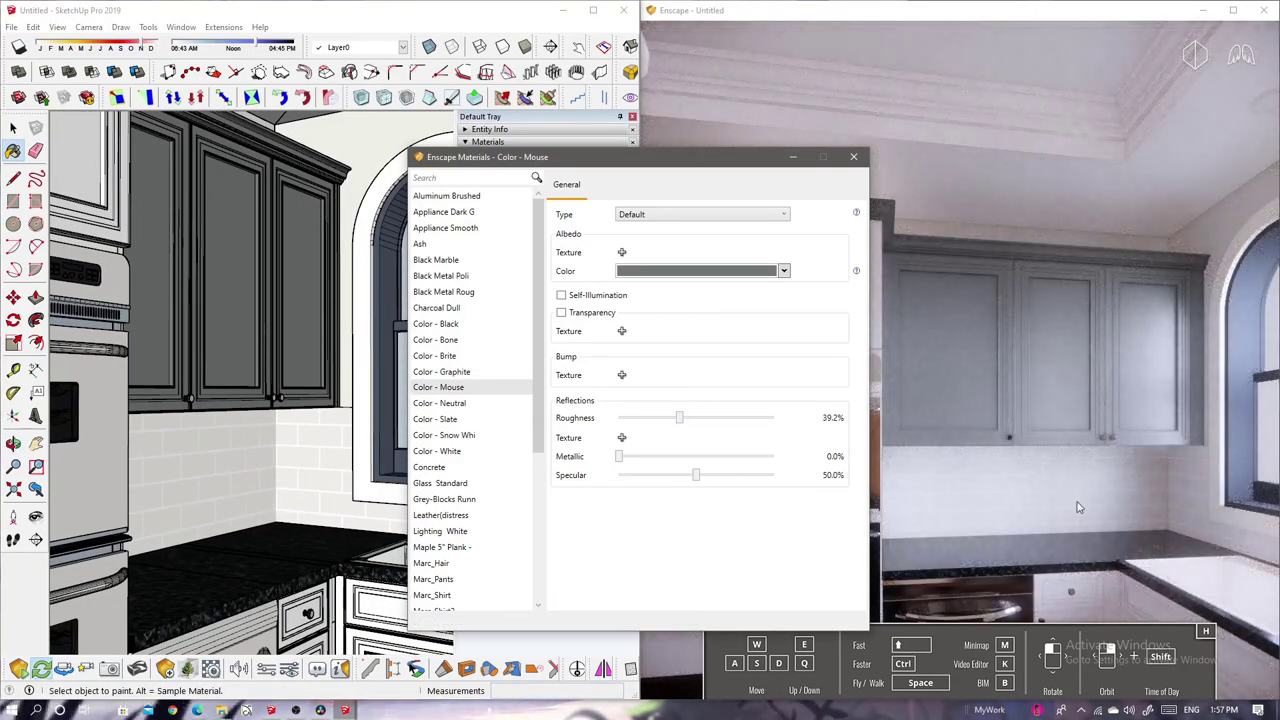
- Apply Stainless Steel1 to the sink, close the materials editor, and view the whole kitchen
drag(1078, 507, 548, 467)
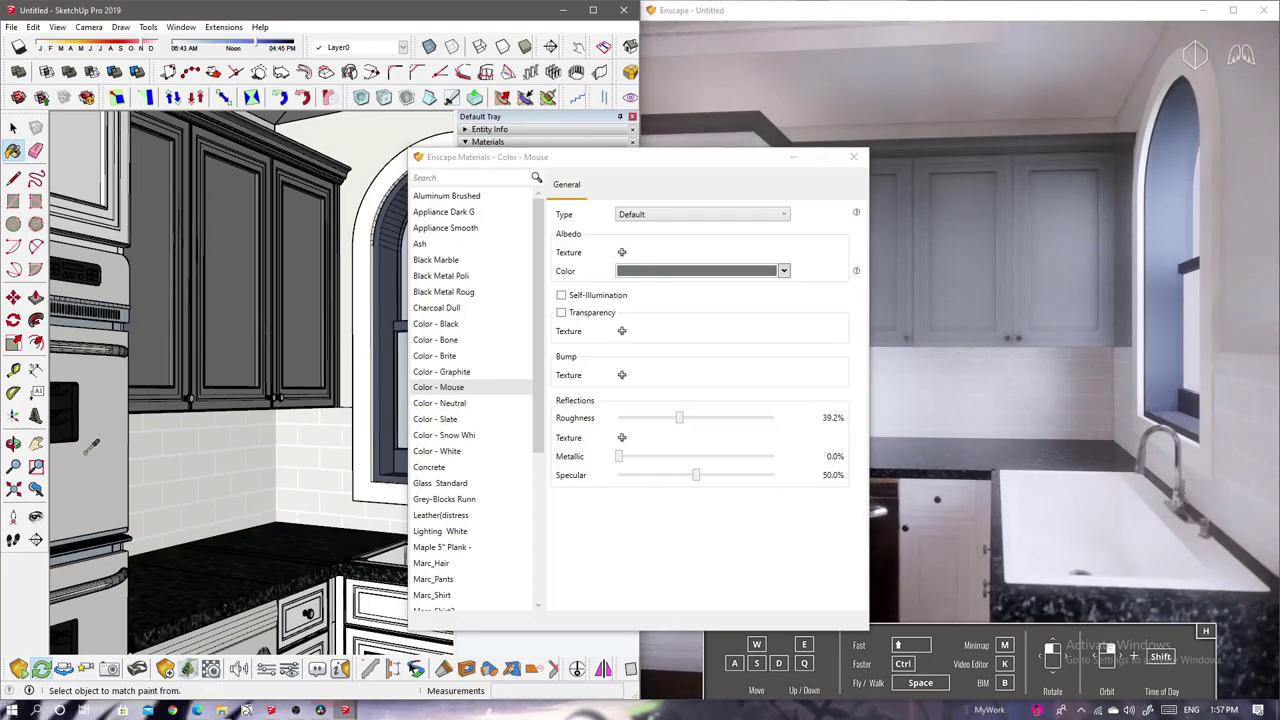
click(90, 447)
middle_drag(90, 447, 285, 507)
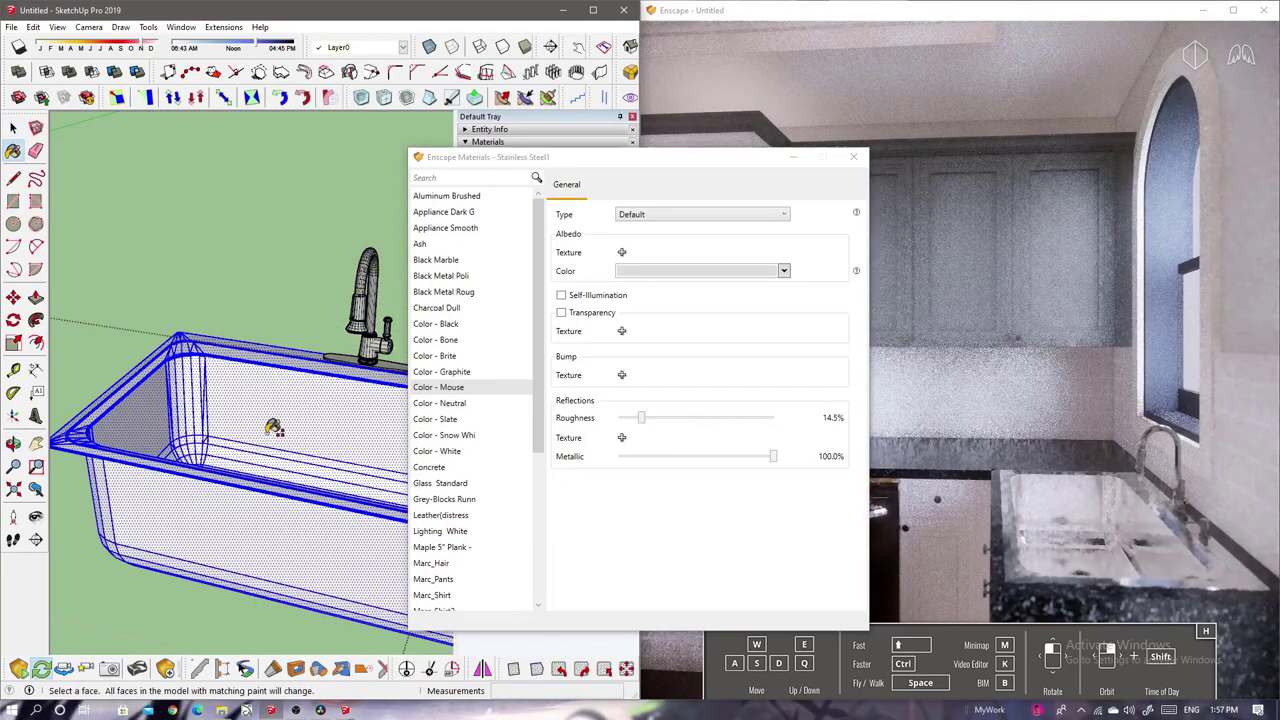
click(853, 157)
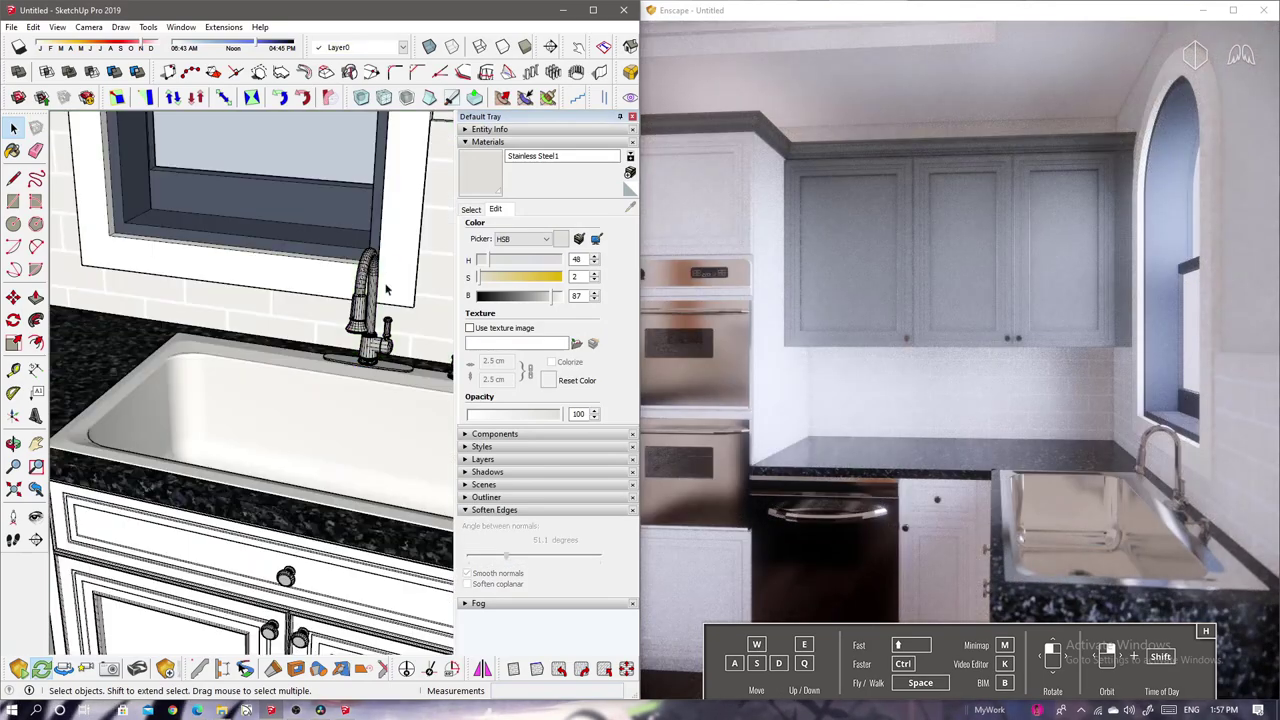
drag(957, 485, 820, 480)
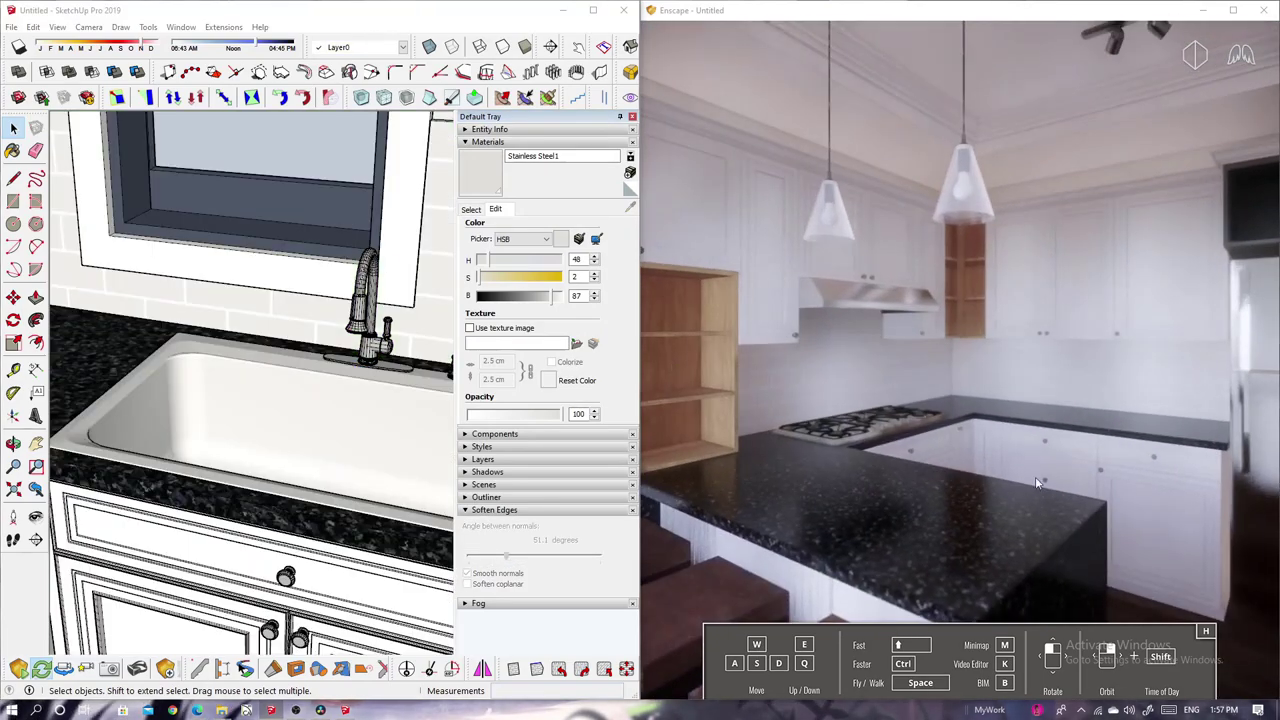
mouse_move(400, 440)
middle_down()
mouse_move(416, 448)
mouse_move(340, 538)
mouse_move(280, 420)
middle_up()
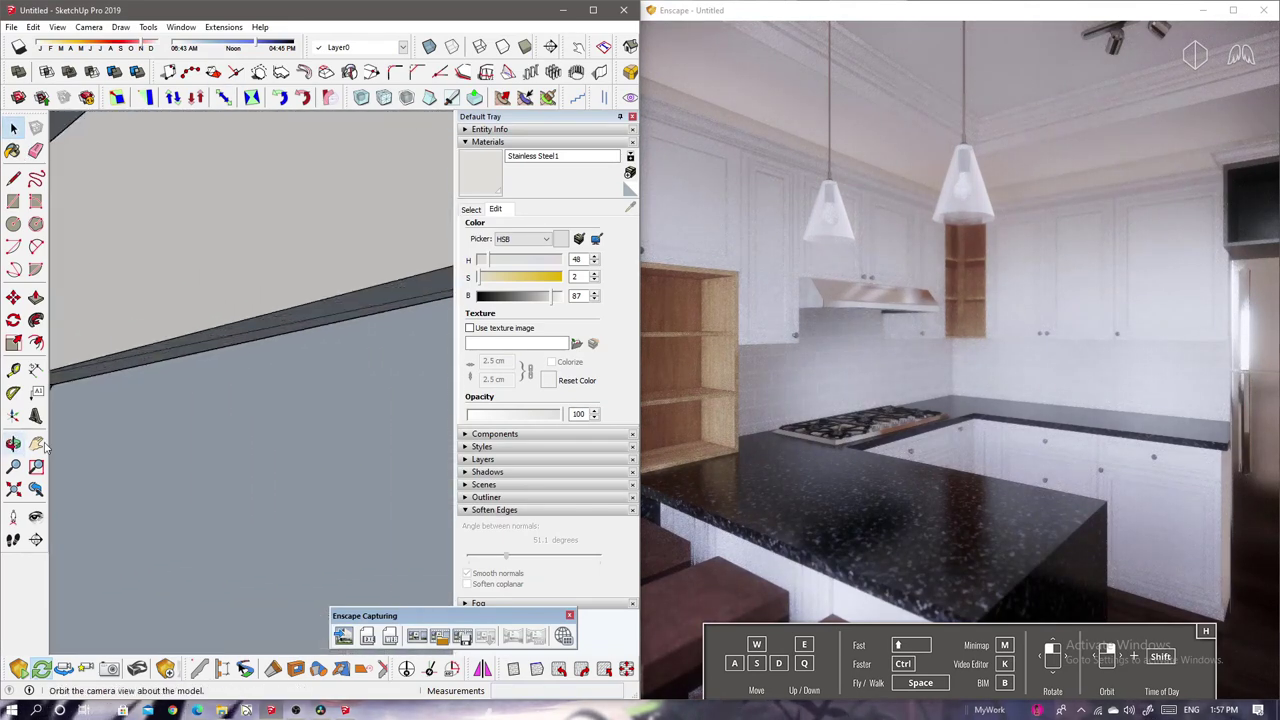
- Place a default-named section plane on the front wall, then zoom into the kitchen
scroll(63, 444, down, 10)
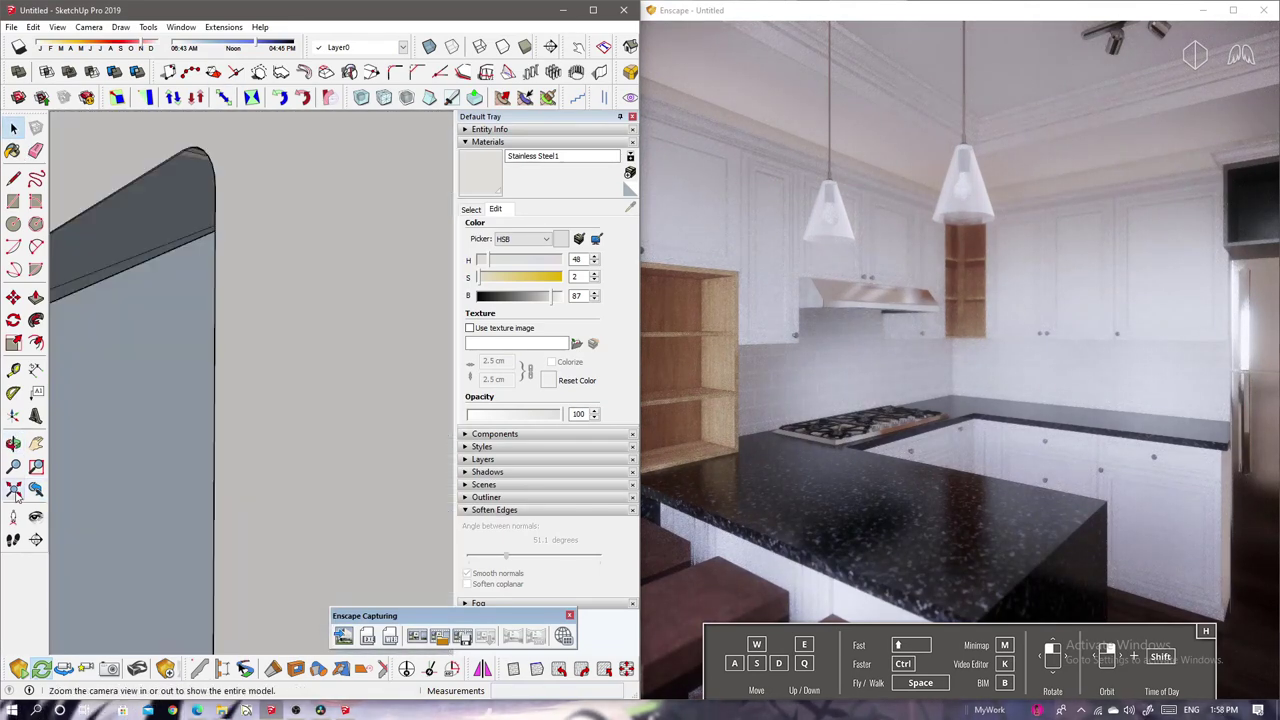
mouse_move(200, 470)
middle_down()
mouse_move(347, 495)
mouse_move(360, 470)
middle_up()
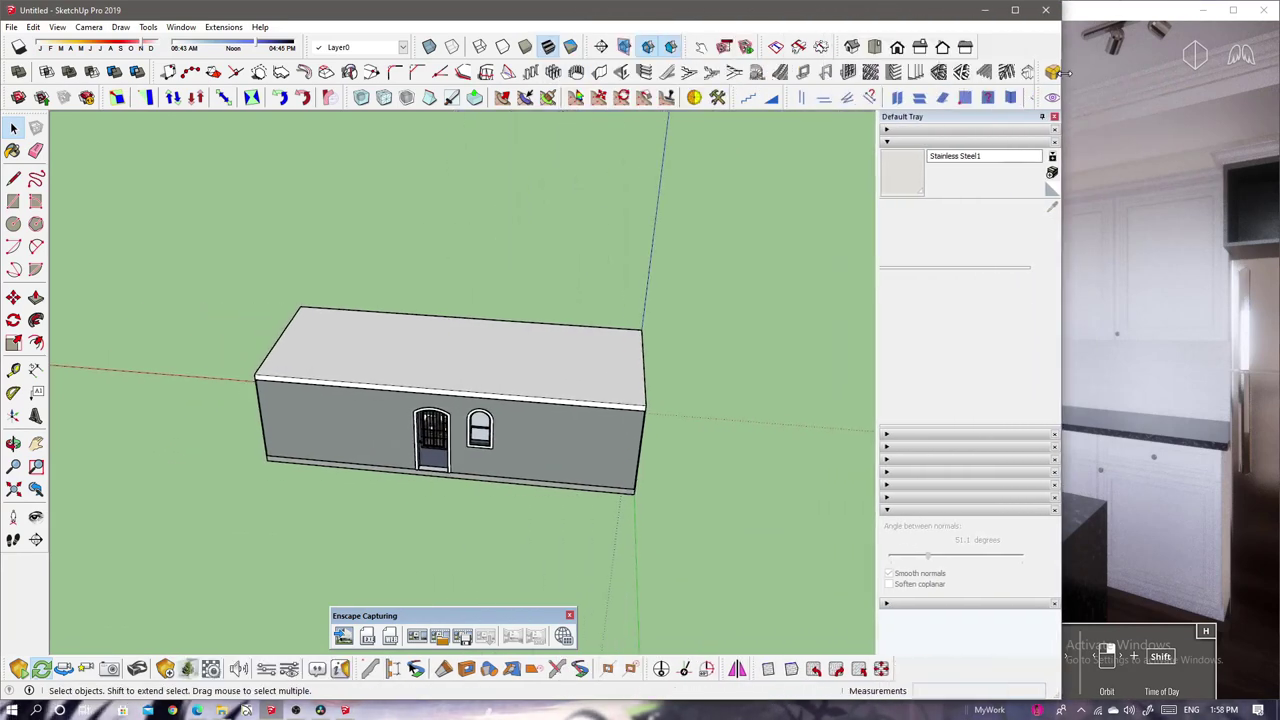
drag(746, 68, 800, 68)
click(547, 47)
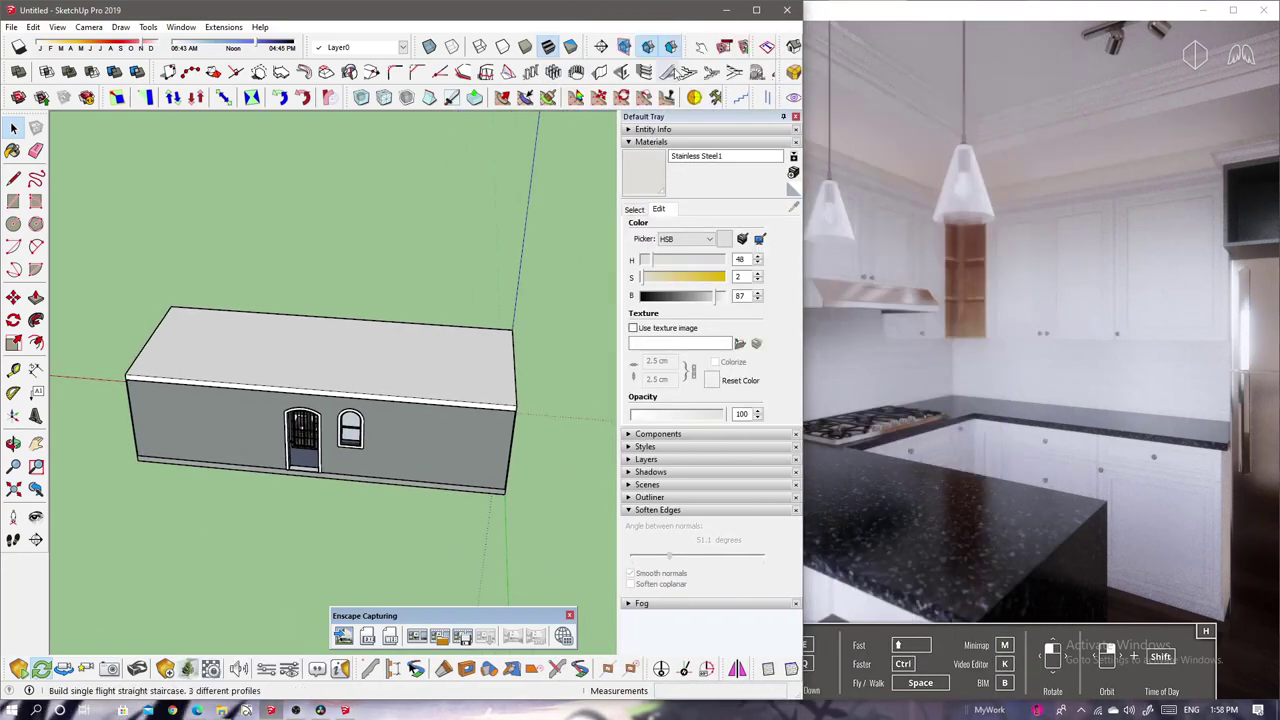
click(268, 540)
key(Return)
click(497, 488)
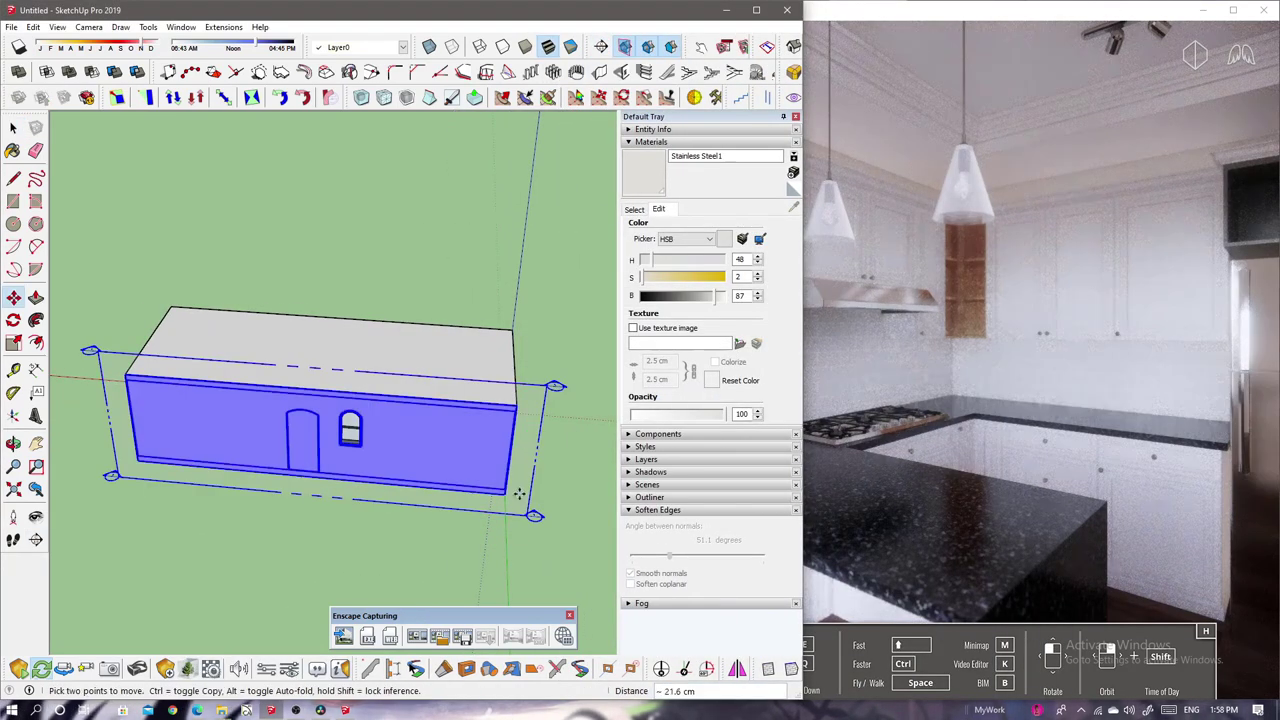
scroll(491, 536, up, 3)
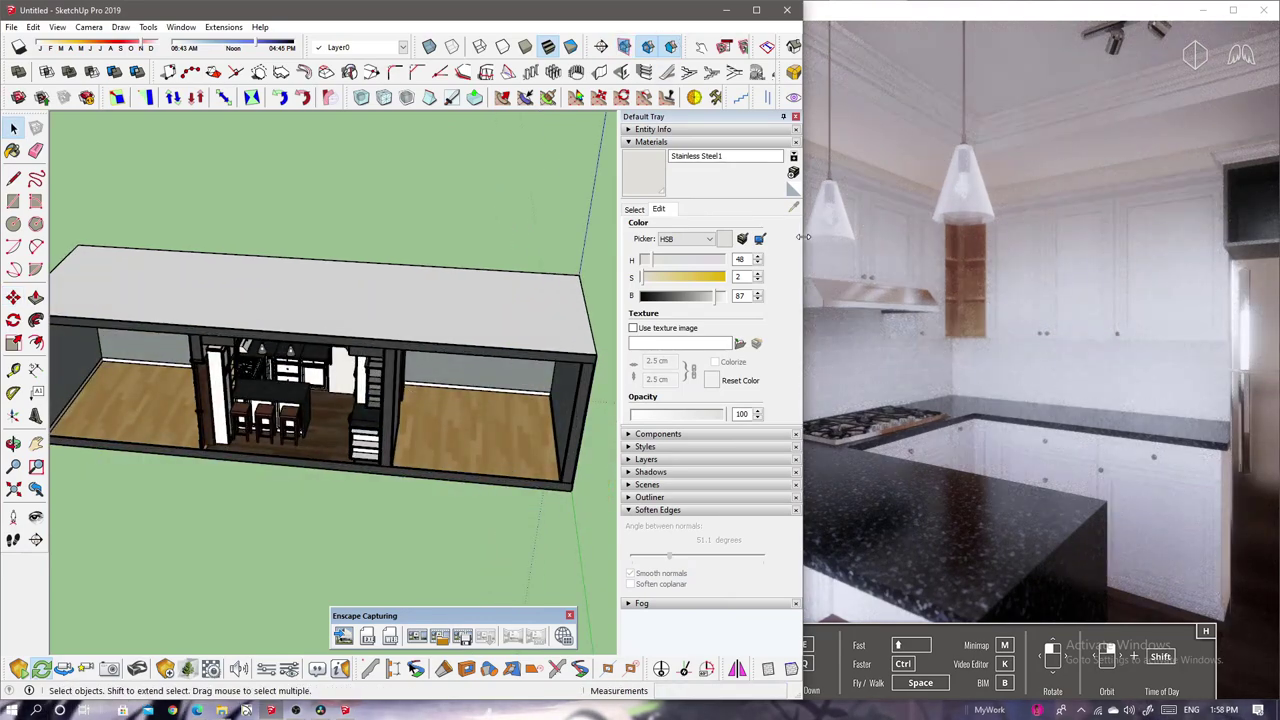
drag(806, 237, 684, 237)
scroll(300, 398, up, 3)
scroll(300, 398, up, 3)
- Sample Color - White and lower its roughness to 44.8%
scroll(300, 398, up, 2)
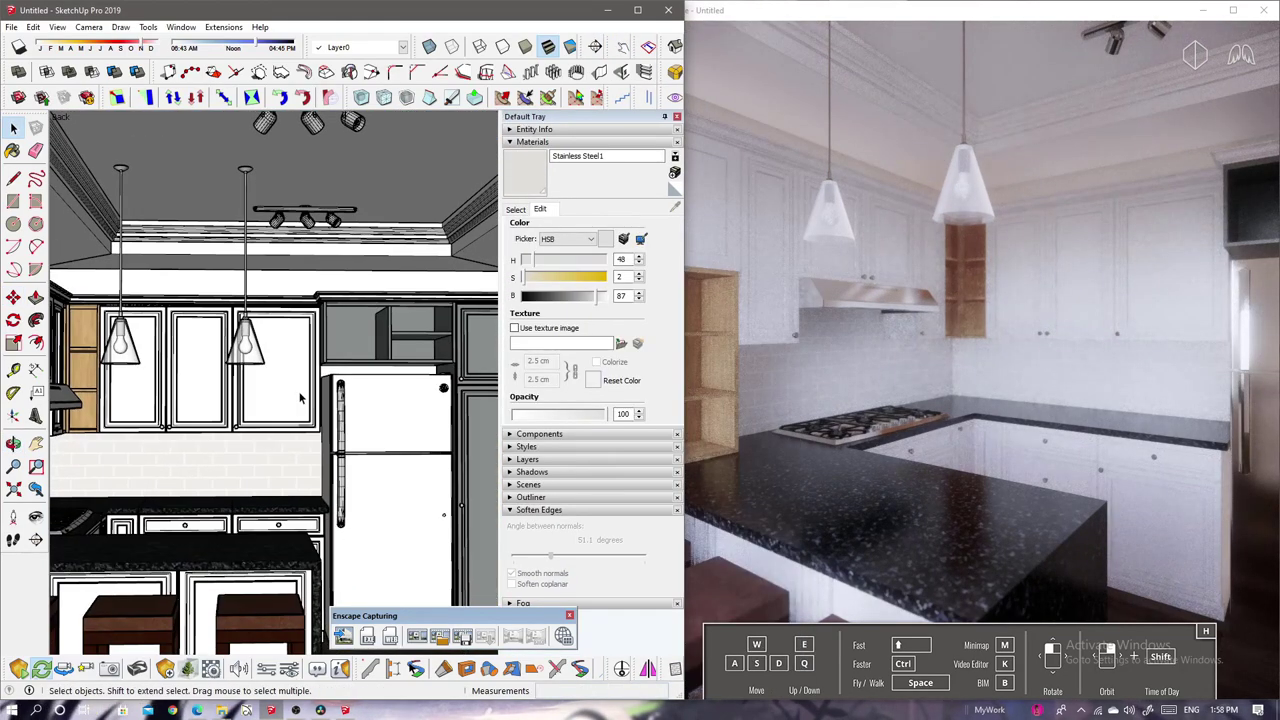
key(b)
click(211, 668)
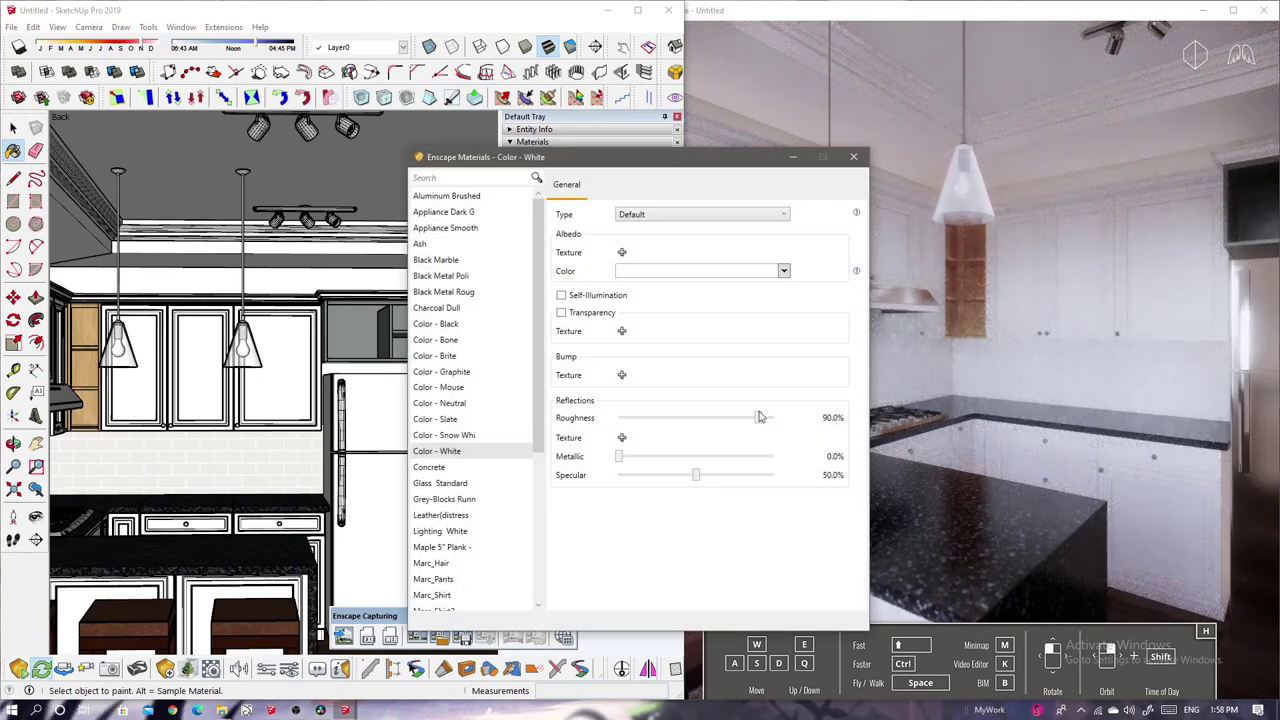
drag(757, 418, 694, 425)
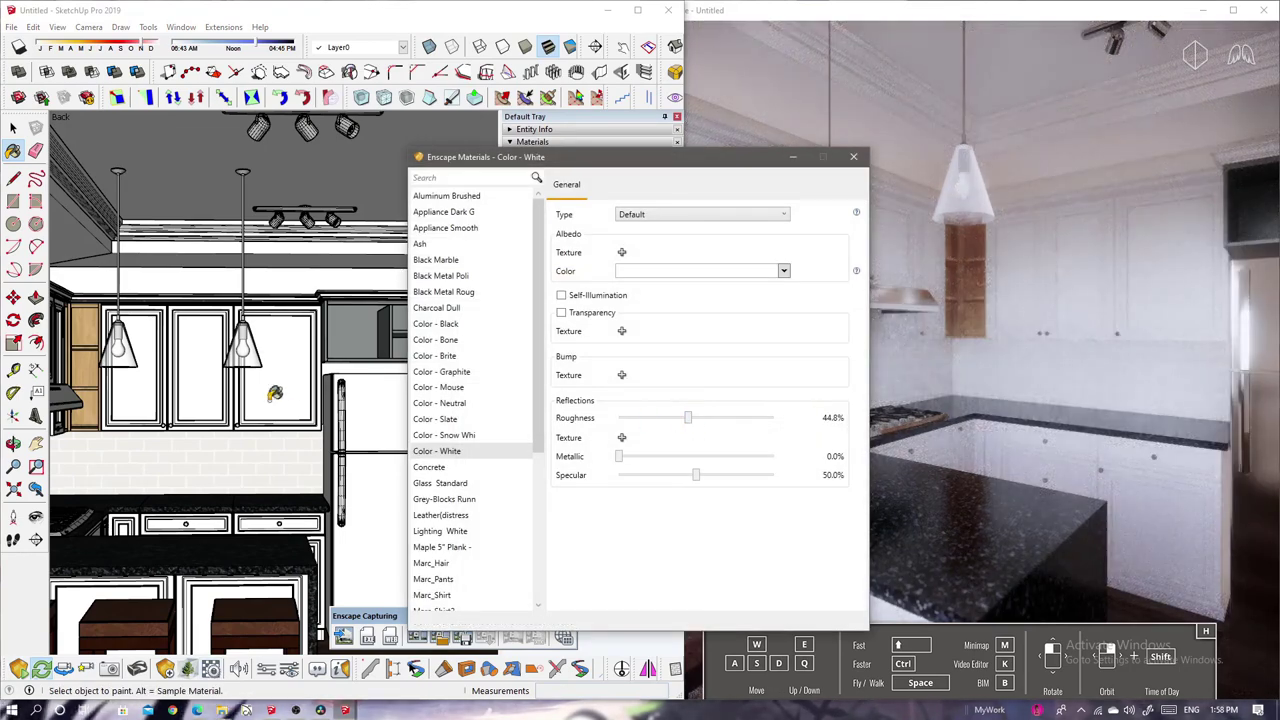
- Give Glass Standard 87.4% specular, 4.1% opacity and a black albedo colour
alt+click(258, 356)
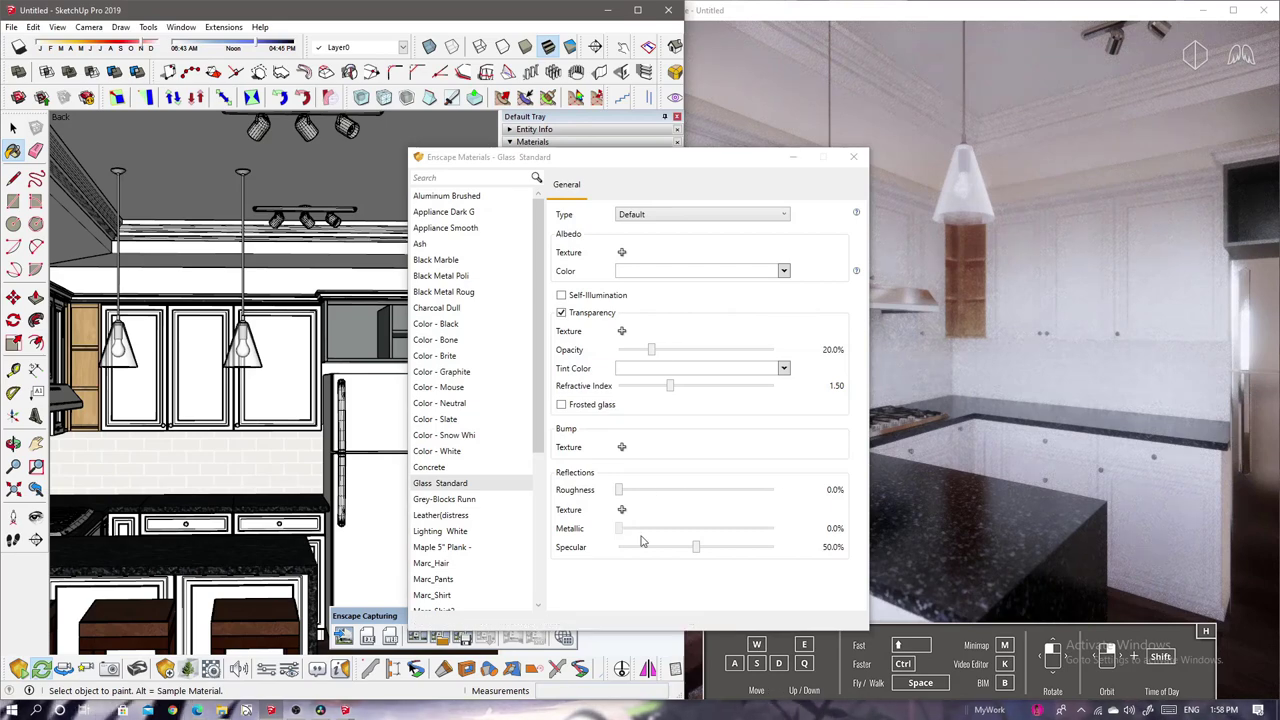
drag(696, 547, 754, 547)
drag(651, 349, 625, 350)
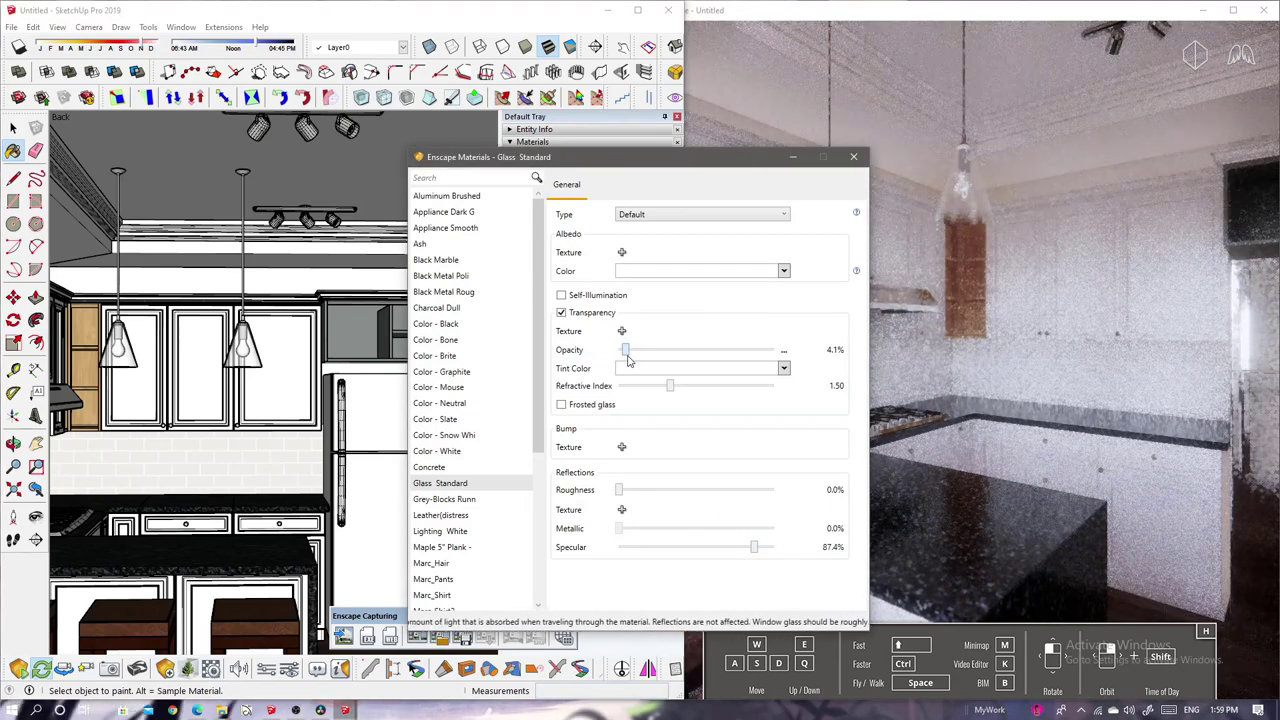
click(785, 271)
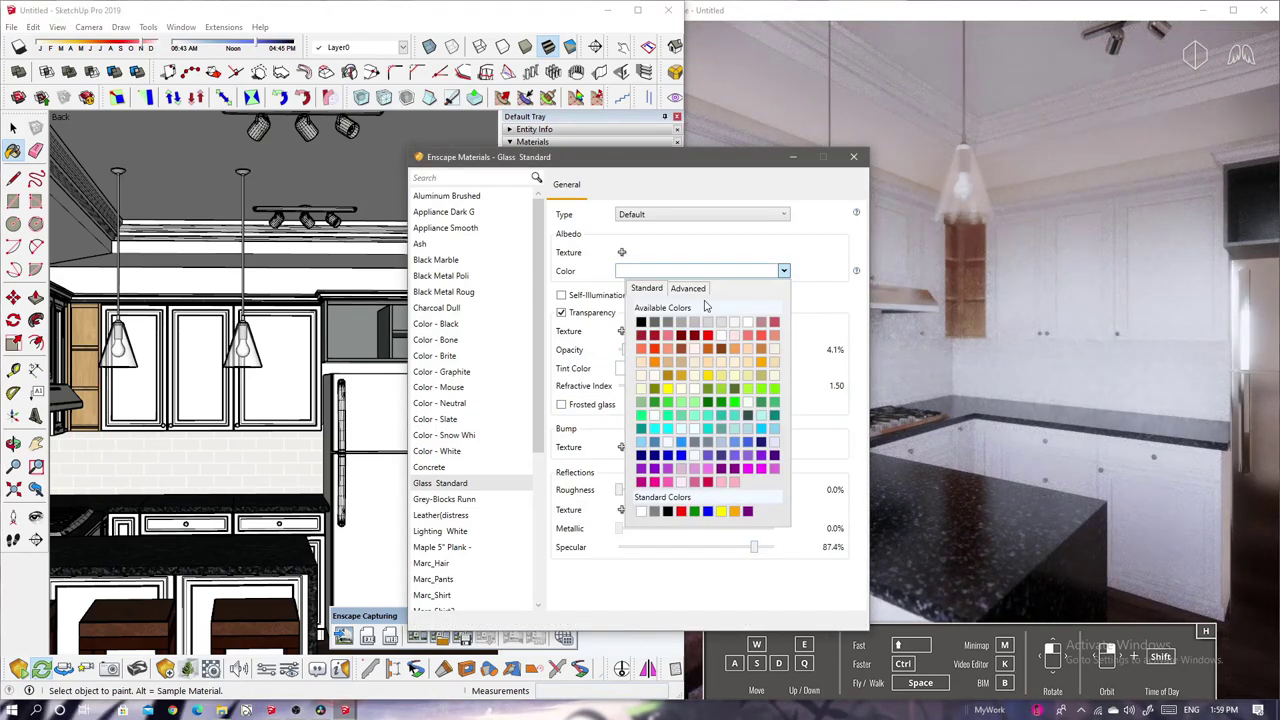
click(642, 323)
- Leave the glass tint colour unset and orbit around the pendant lamp bulb
click(783, 369)
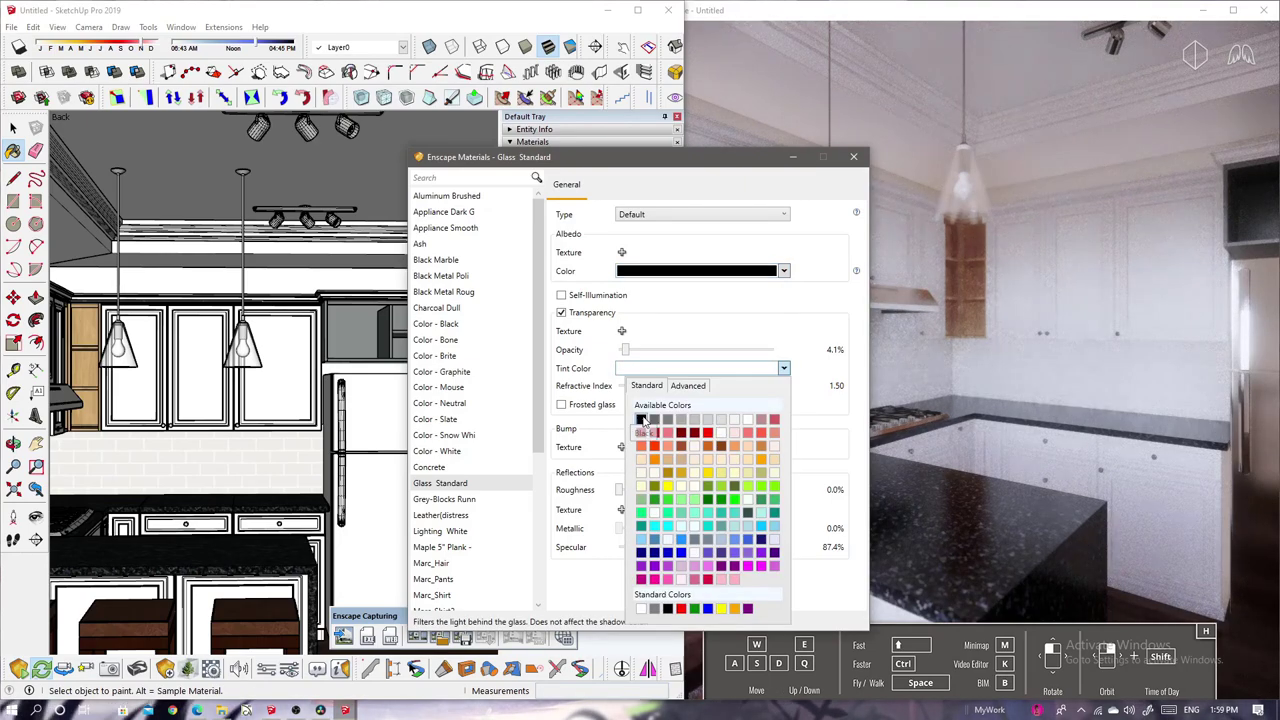
click(737, 410)
click(783, 369)
click(754, 421)
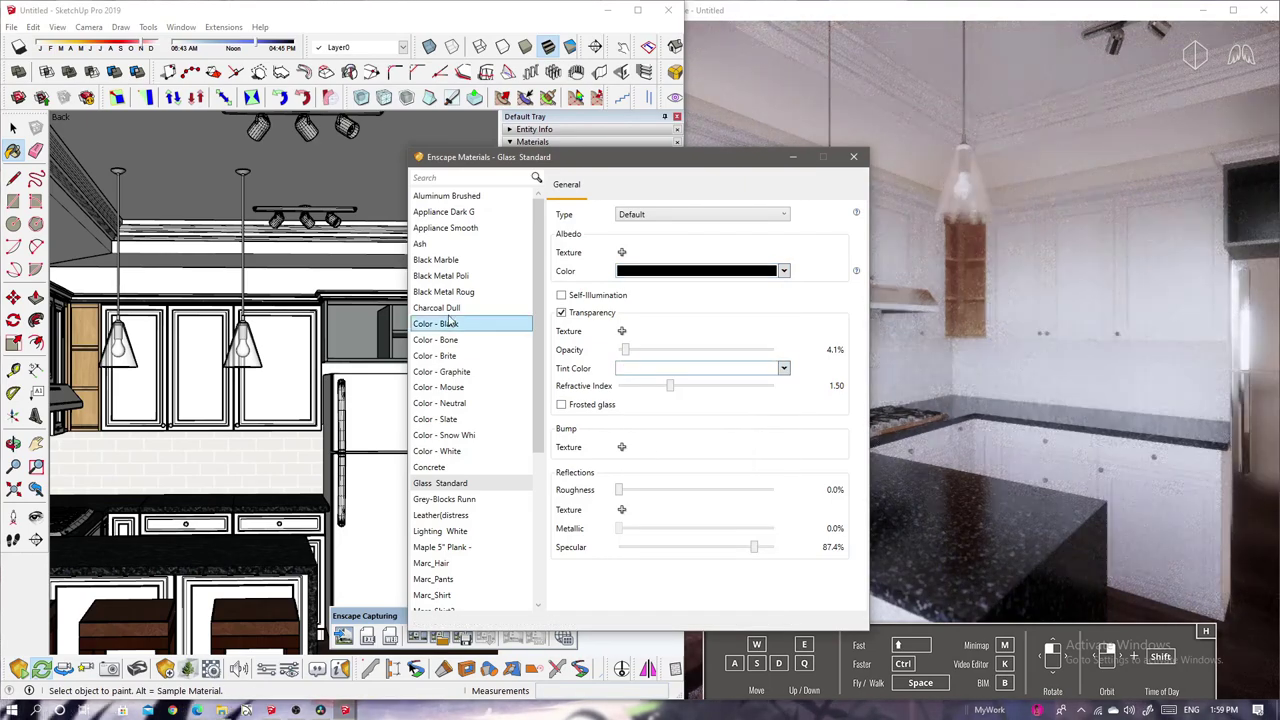
scroll(200, 360, up, 2)
scroll(210, 370, up, 3)
scroll(216, 374, up, 3)
middle_drag(216, 374, 408, 321)
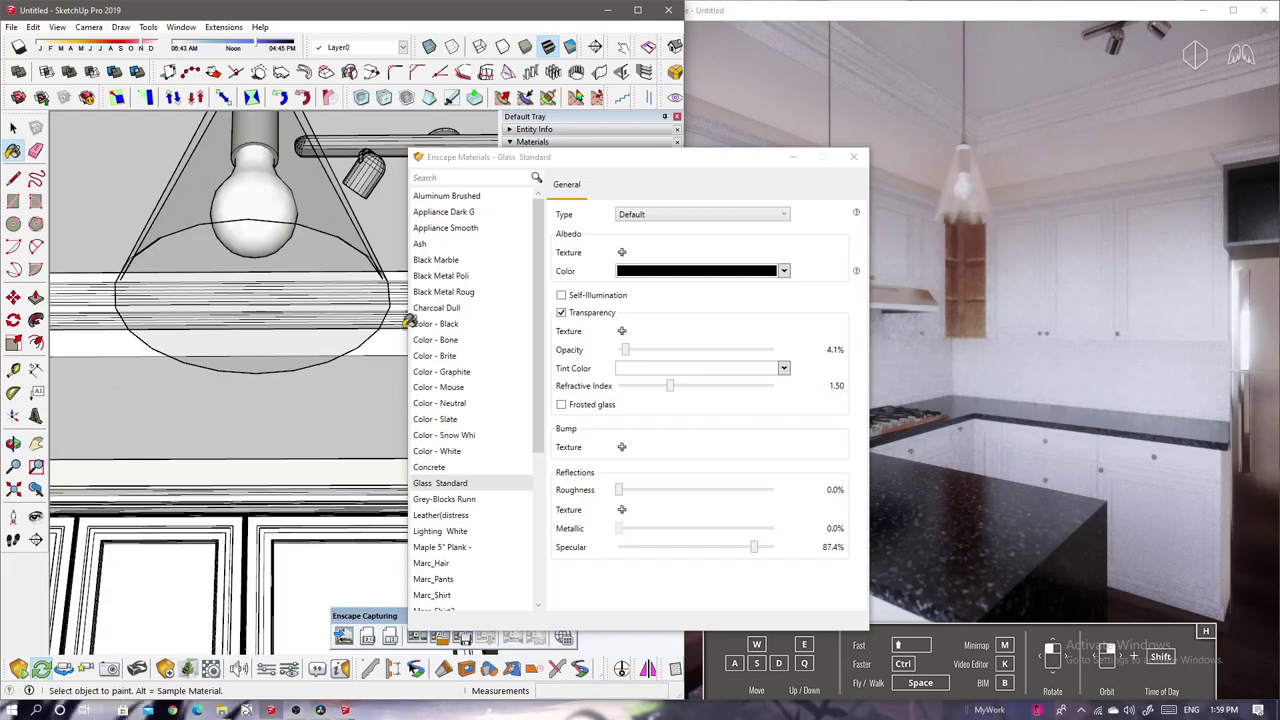
- Turn off Transparency and enable Self-Illumination for Lighting White, then sample the Ash shelves
click(561, 313)
click(561, 295)
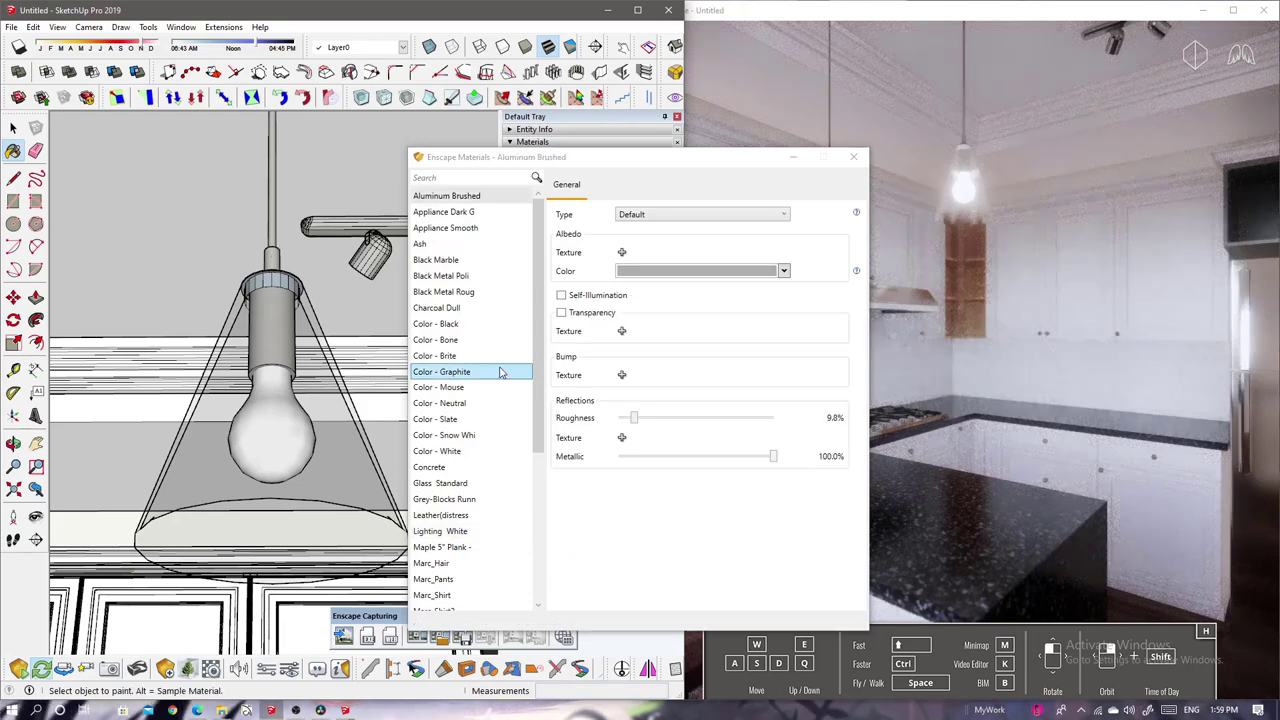
drag(700, 175, 629, 153)
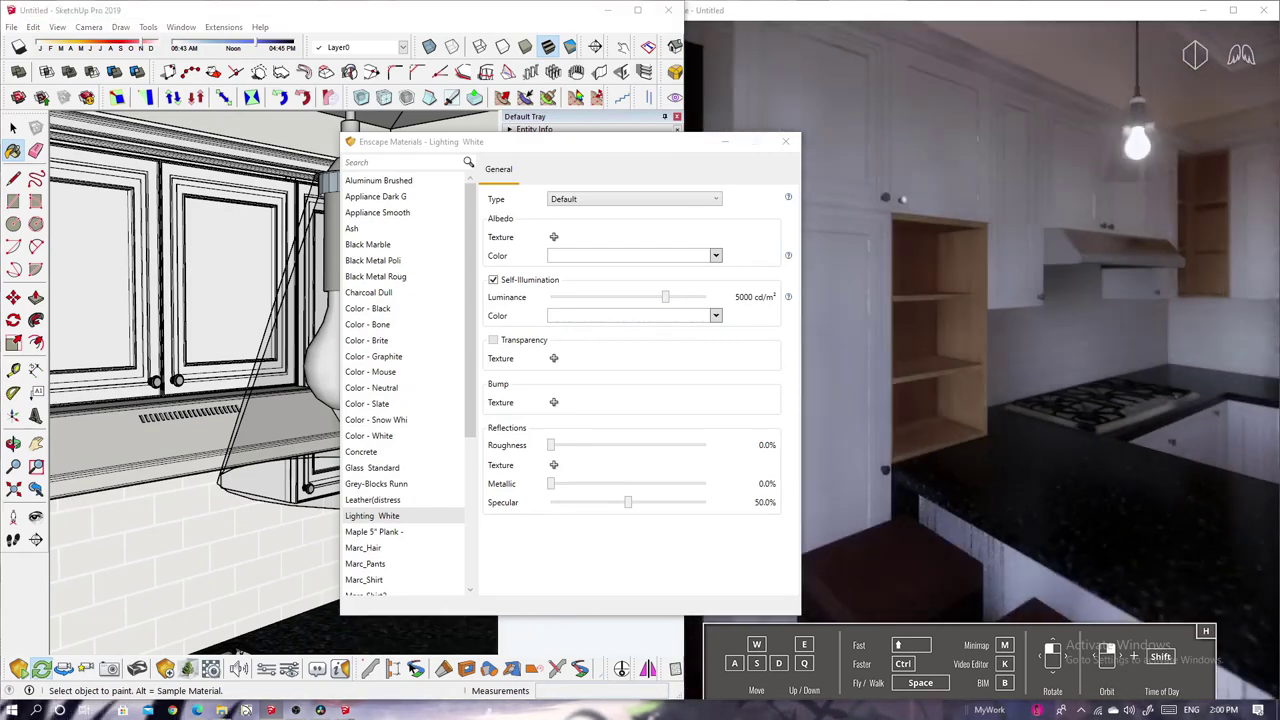
middle_drag(129, 272, 200, 330)
alt+click(290, 250)
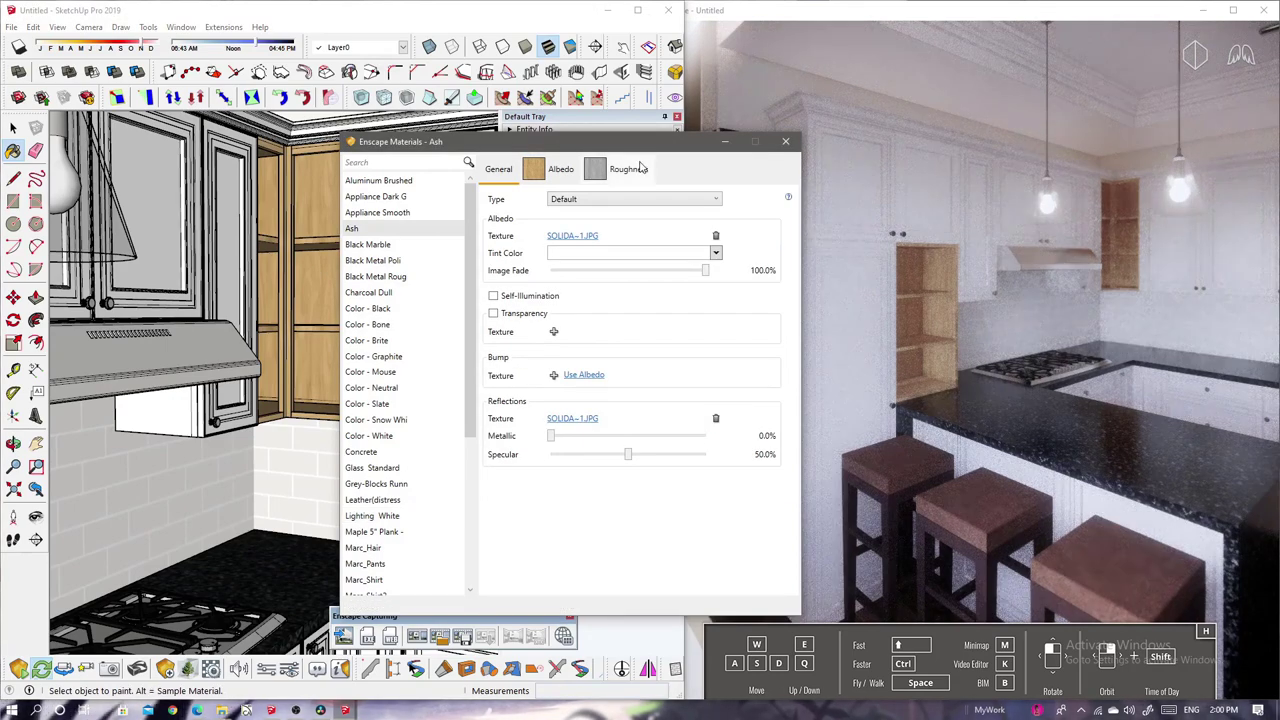
- Lower the Ash roughness map brightness to 70%
click(628, 168)
drag(722, 416, 663, 416)
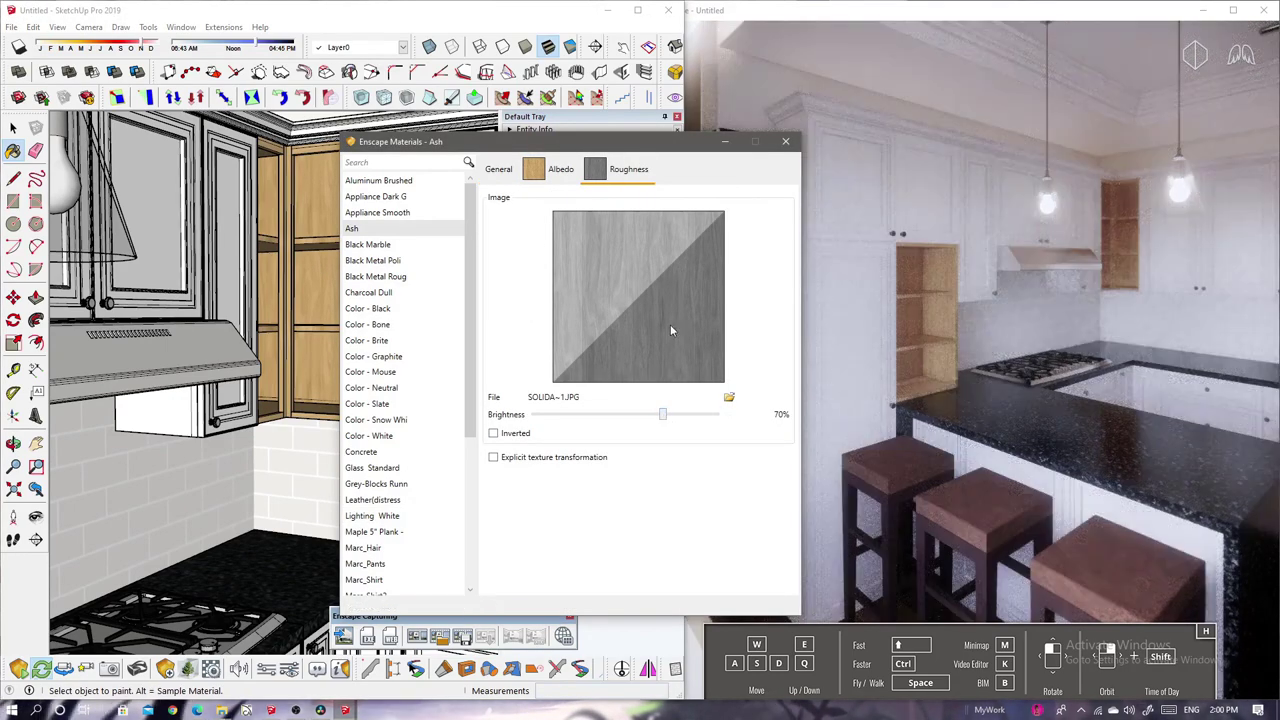
click(498, 168)
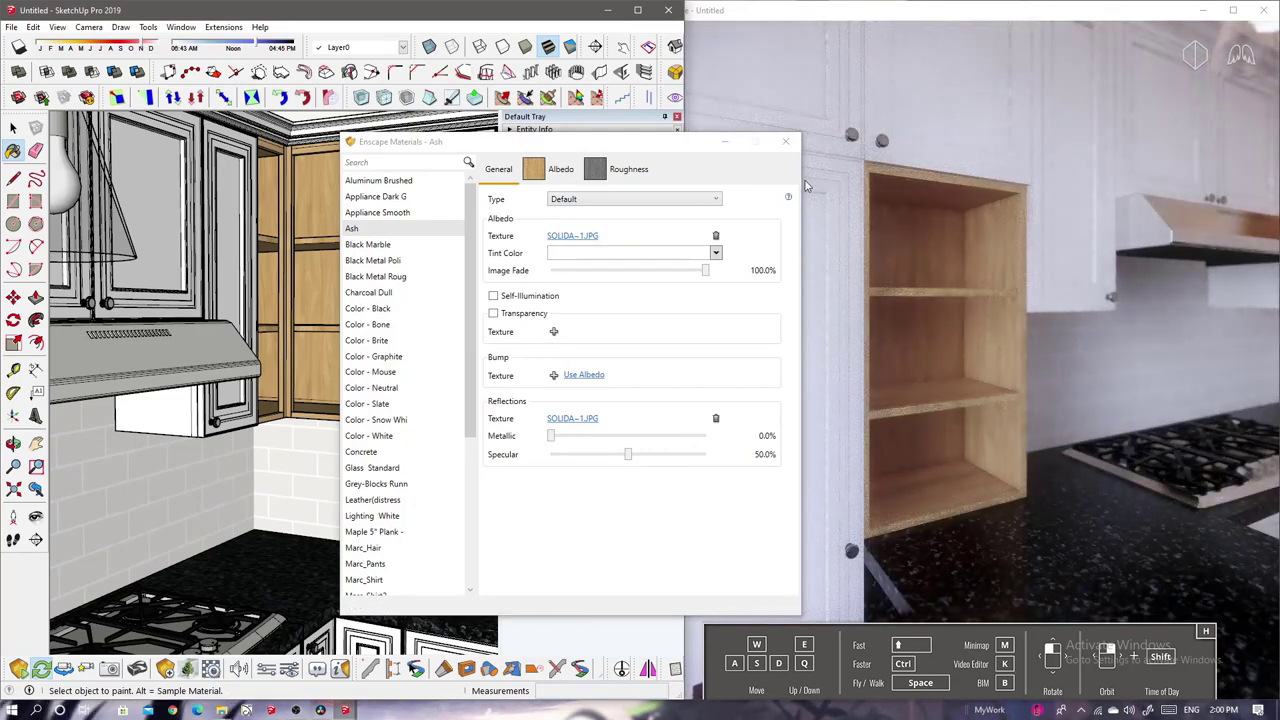
- Close the Enscape materials editor and Visual Settings, then orbit toward the floor
click(278, 612)
click(147, 97)
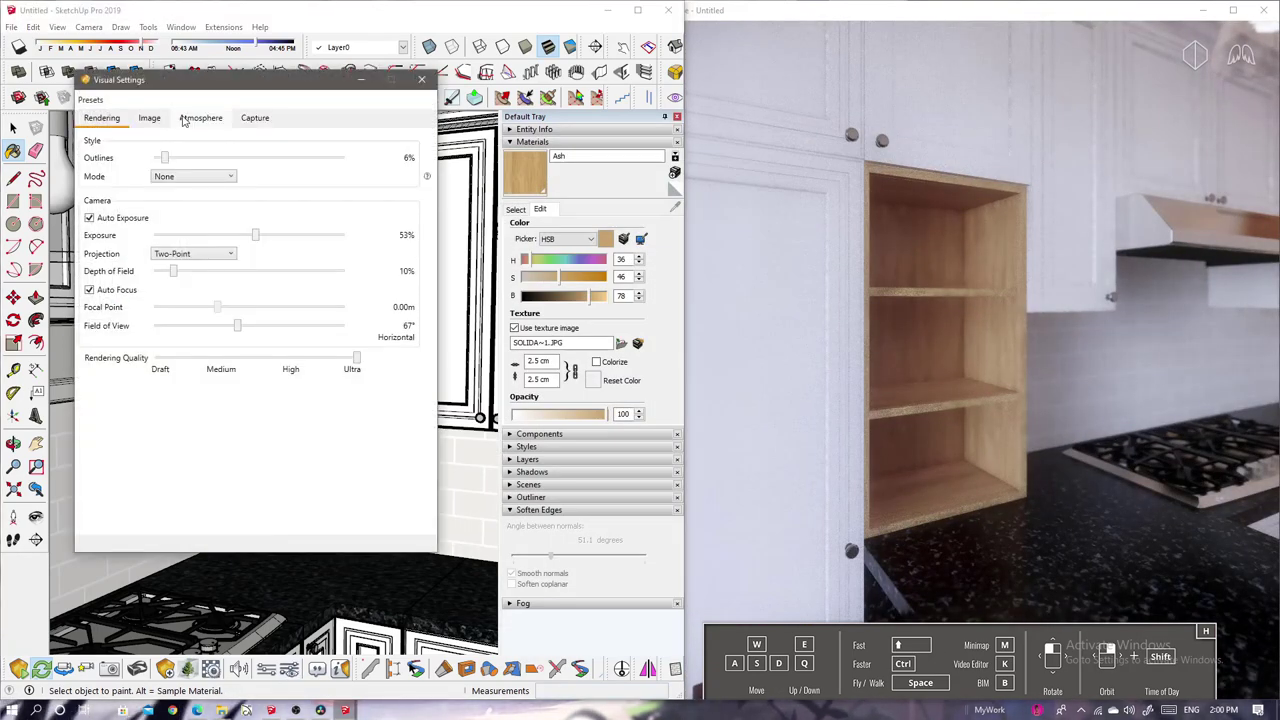
click(419, 80)
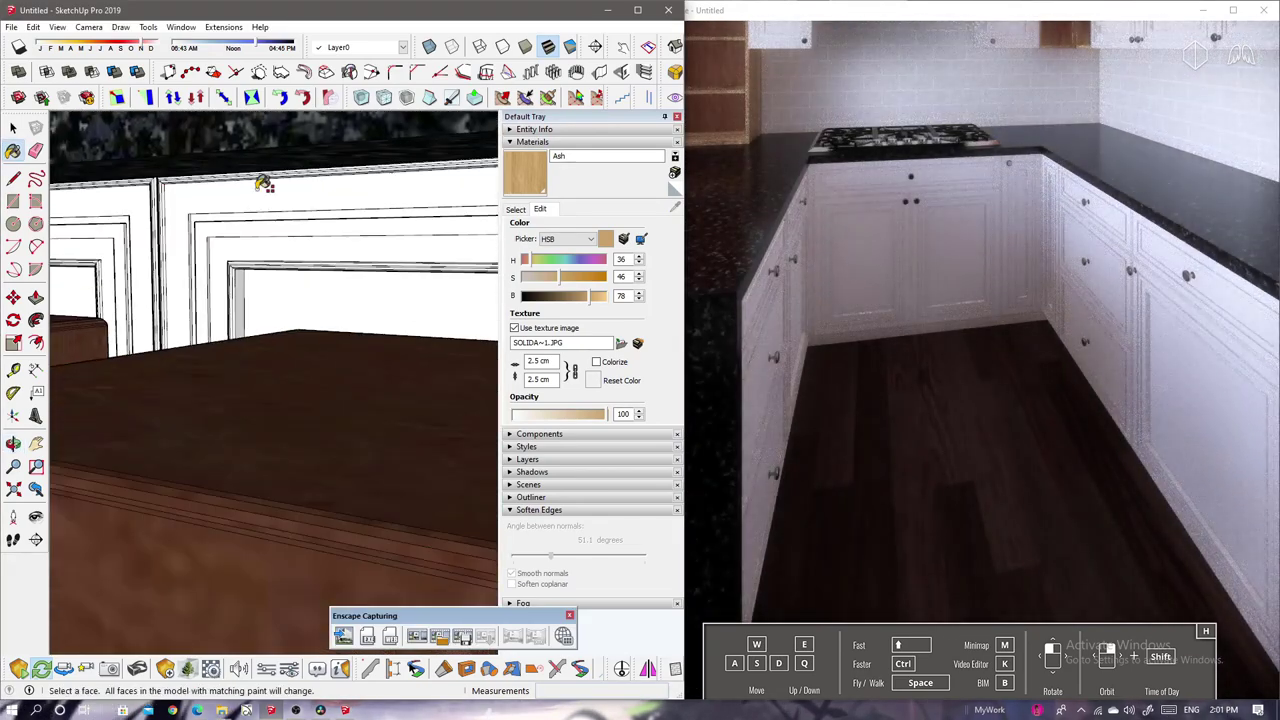
shift+middle_drag(263, 450, 238, 305)
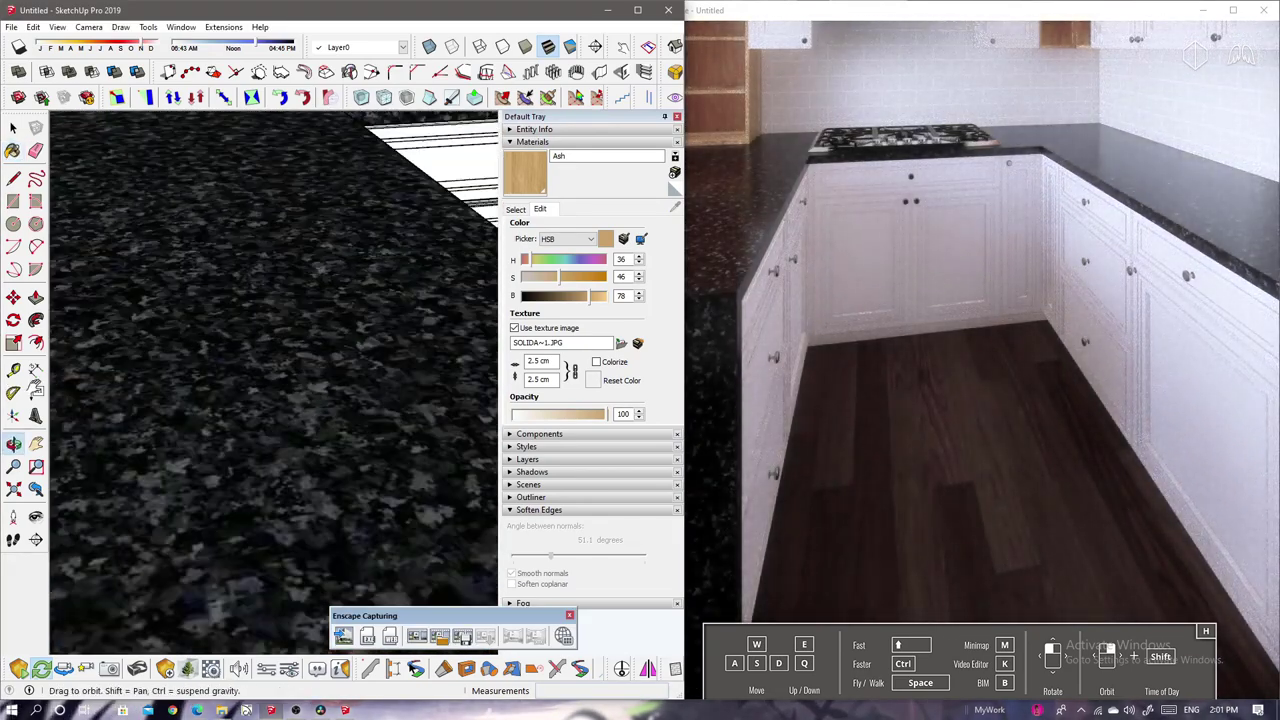
- Use WALNUT~3.JPG as the Walnut 5" Plank bump and roughness maps, inverting and lowering the bump
click(211, 669)
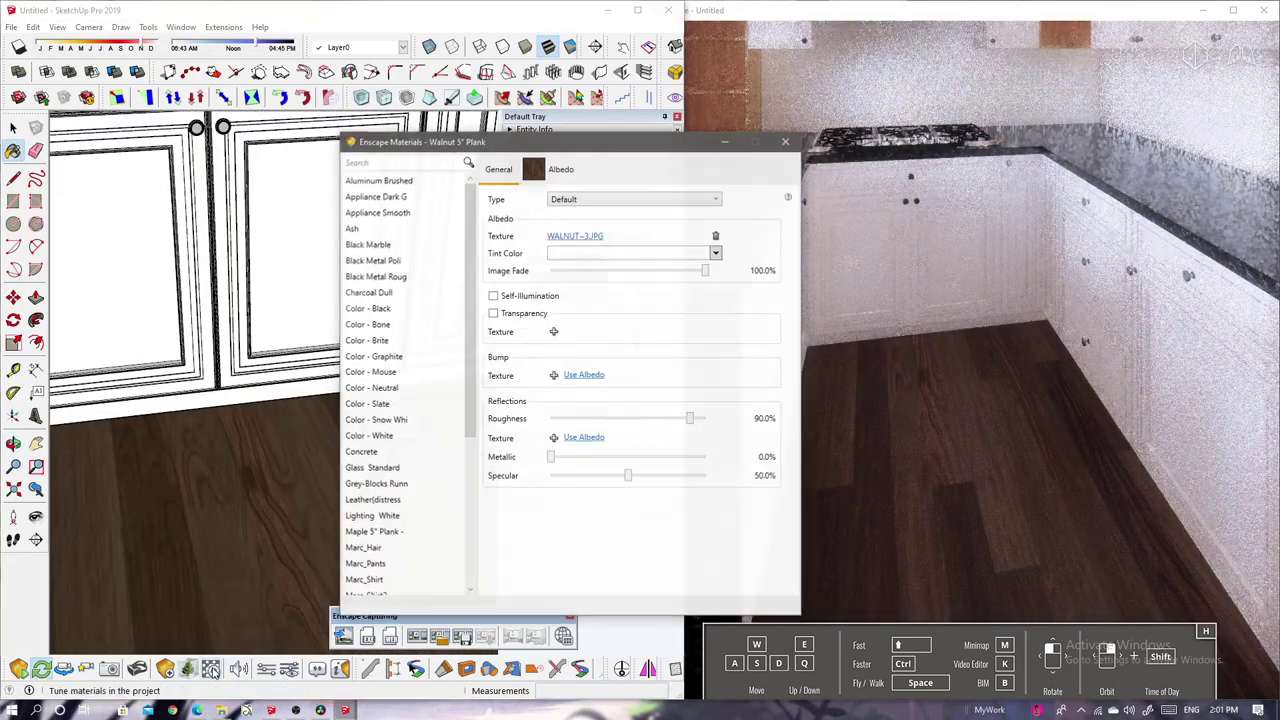
click(583, 375)
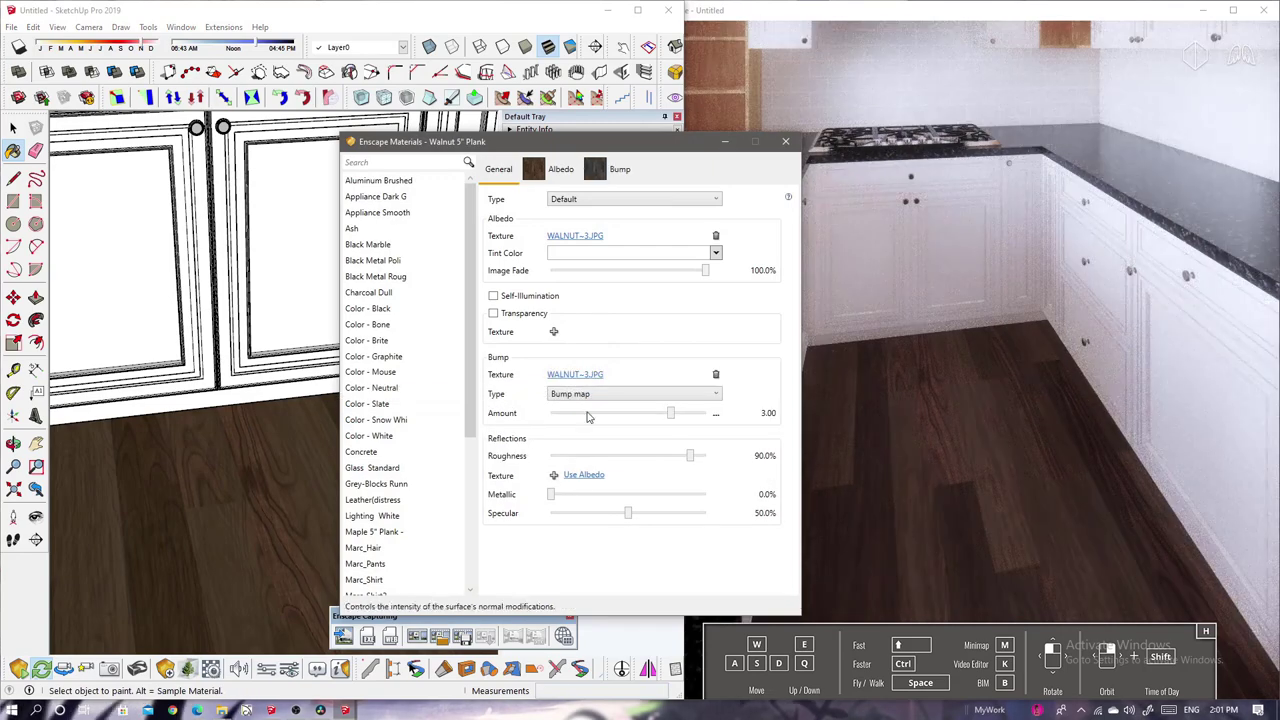
click(580, 477)
click(685, 169)
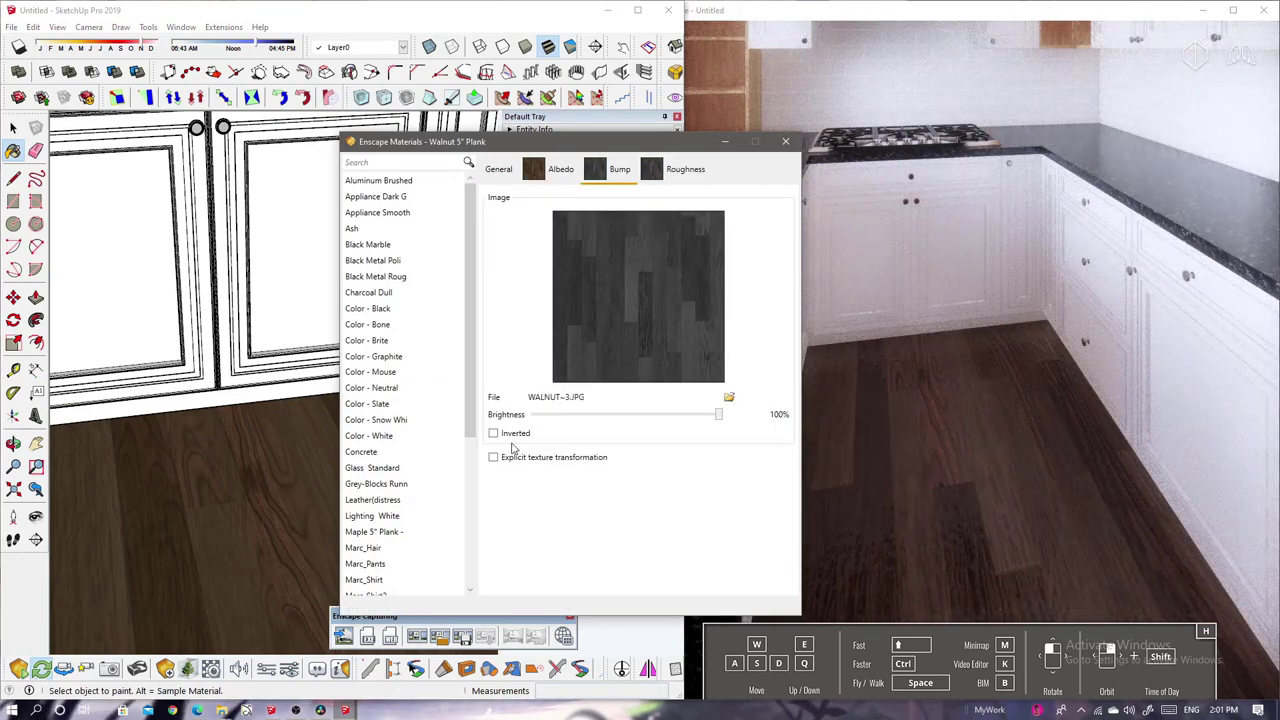
click(493, 433)
click(560, 169)
click(498, 169)
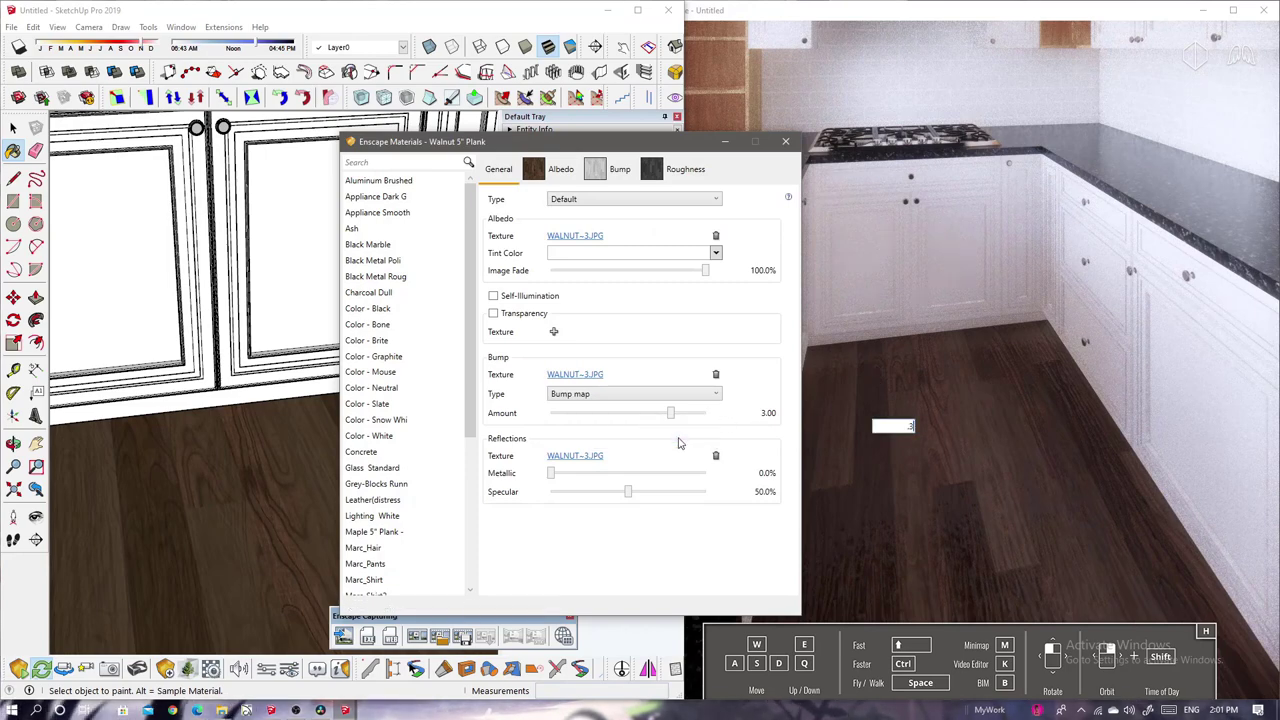
key(Return)
- Lower the walnut roughness map brightness and close the material settings
click(685, 169)
mouse_move(718, 414)
mouse_down()
mouse_move(683, 414)
mouse_move(703, 422)
mouse_up()
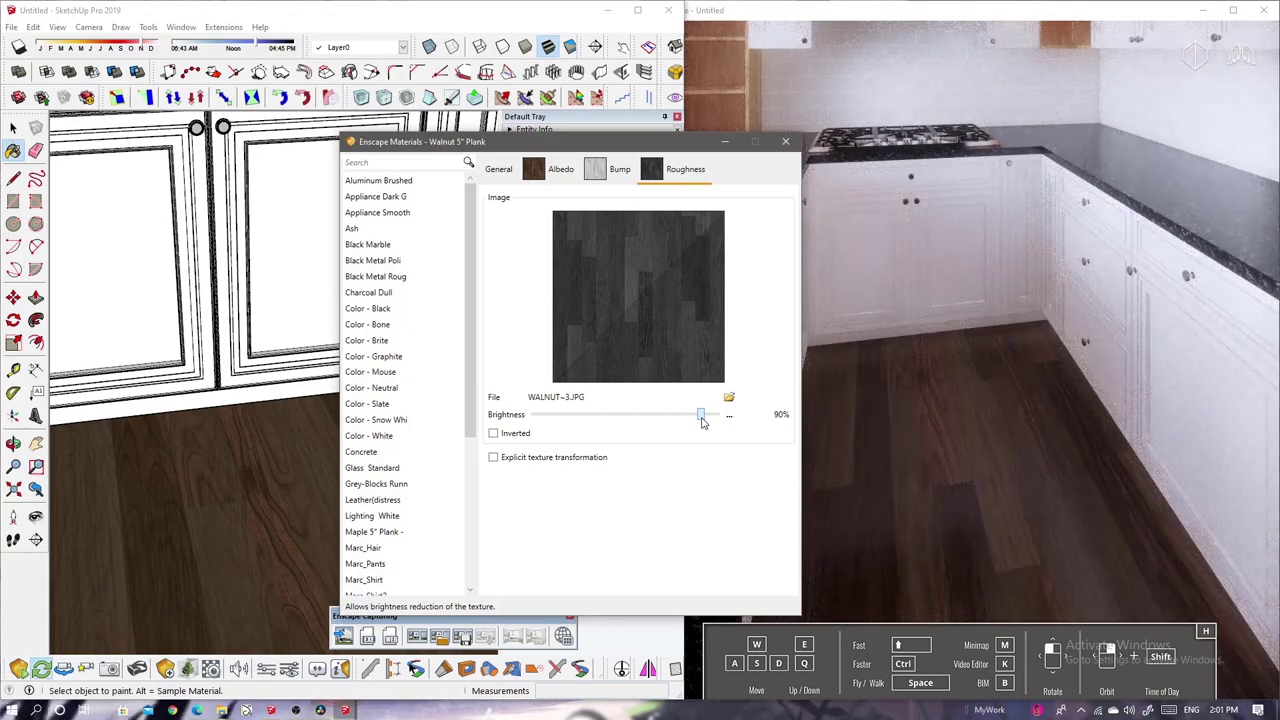
click(785, 141)
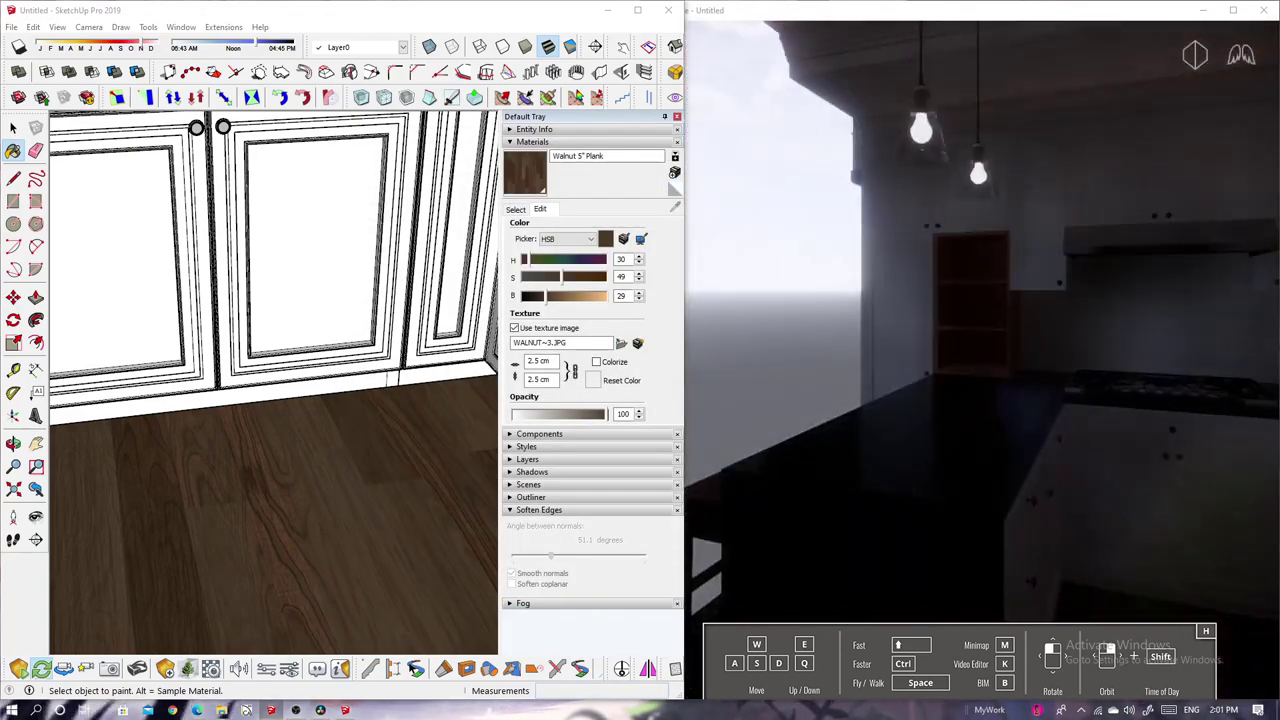
- Widen the modelling window and orbit to a front view of the arched window
drag(686, 77, 738, 77)
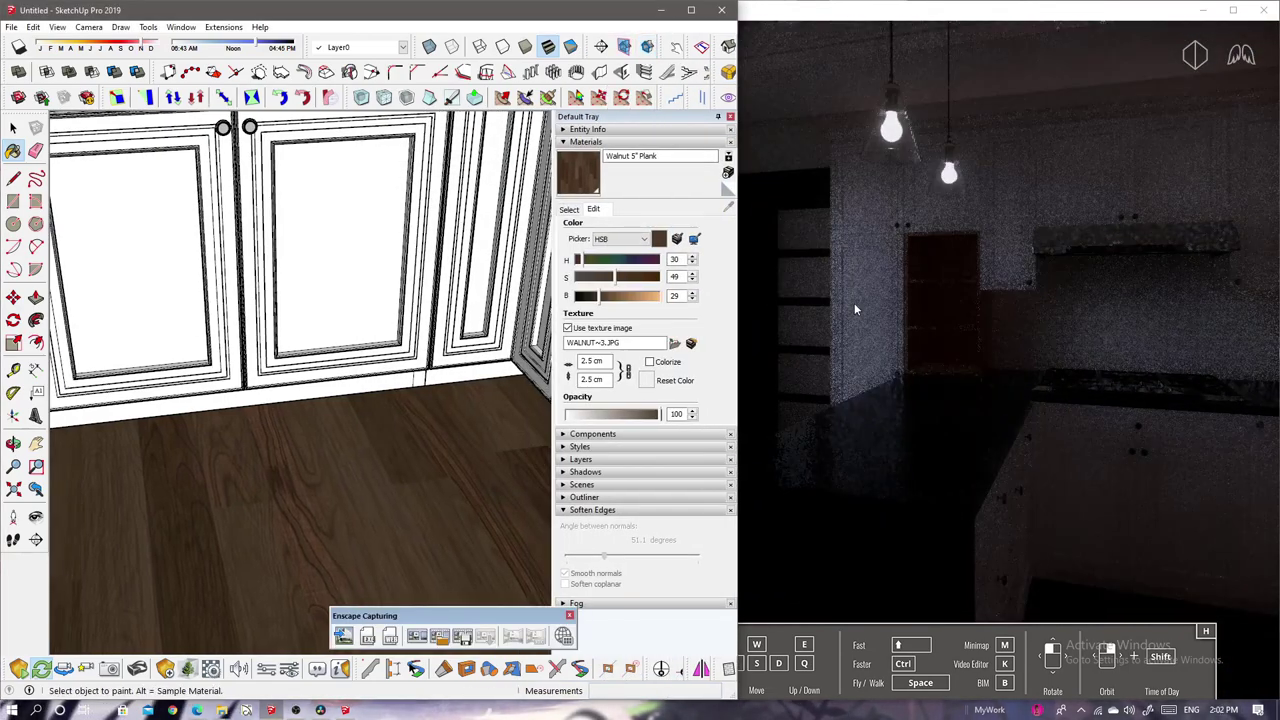
scroll(453, 262, down, 3)
scroll(320, 423, down, 5)
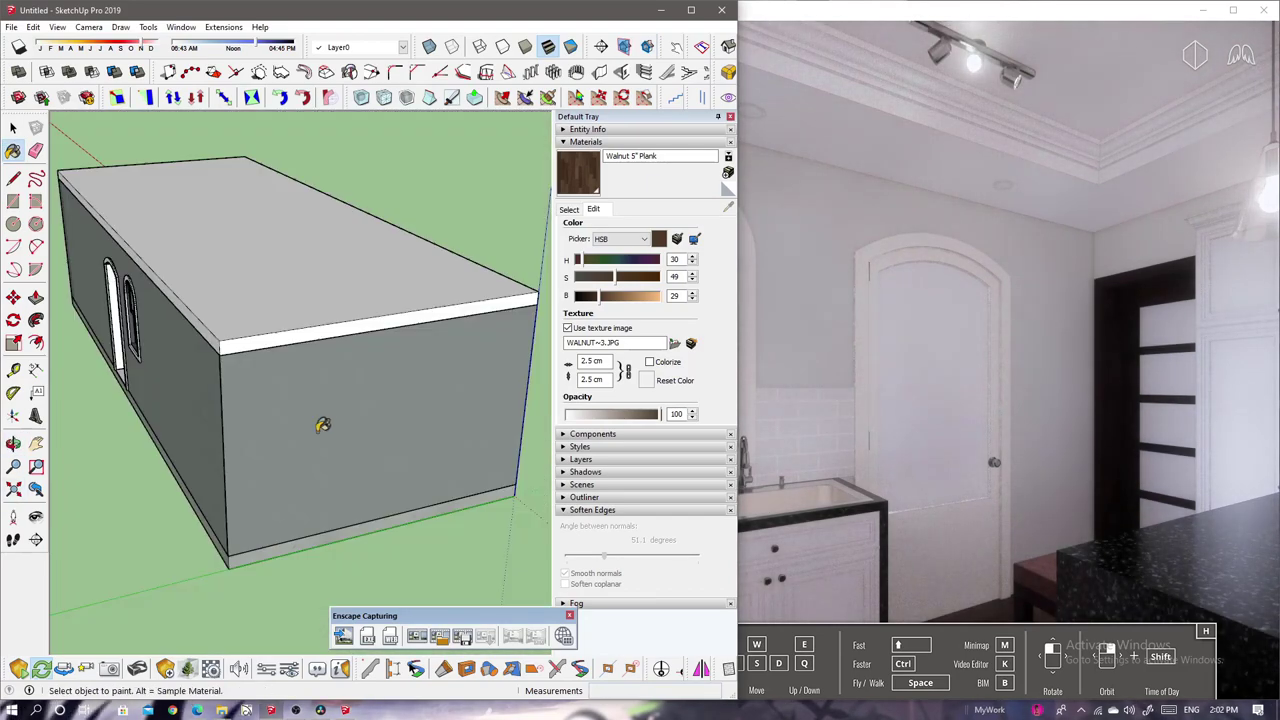
scroll(480, 380, up, 5)
scroll(300, 370, up, 3)
middle_drag(300, 370, 463, 337)
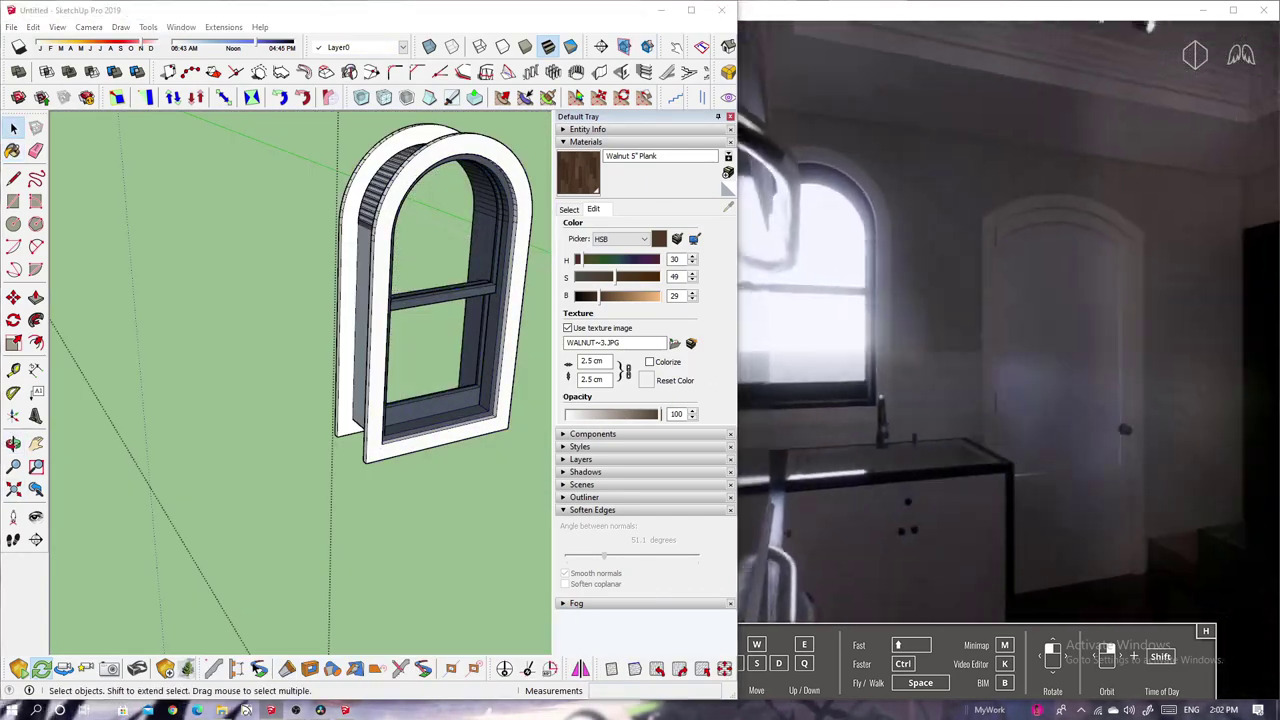
mouse_move(468, 235)
middle_down()
mouse_move(437, 457)
mouse_move(397, 485)
middle_up()
scroll(437, 420, up, 5)
scroll(437, 420, down, 3)
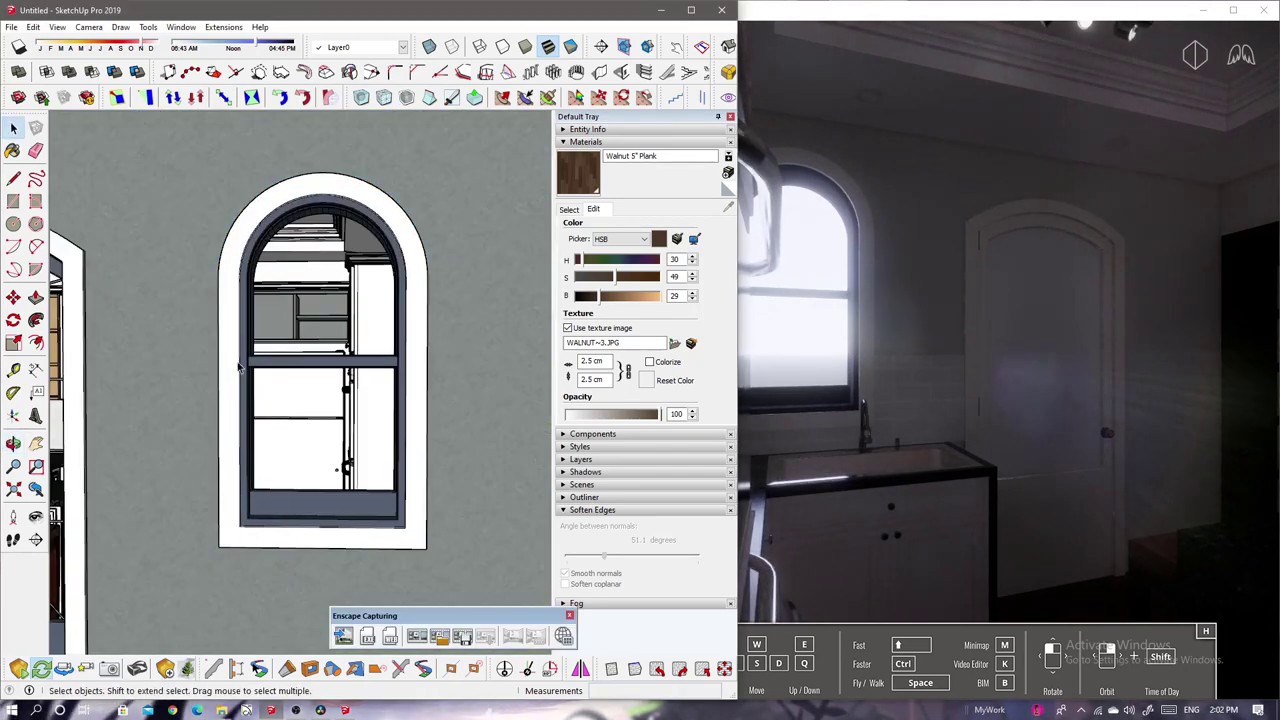
scroll(280, 274, up, 5)
- Draw a rectangle filling the arched window opening
click(178, 280)
scroll(286, 414, down, 3)
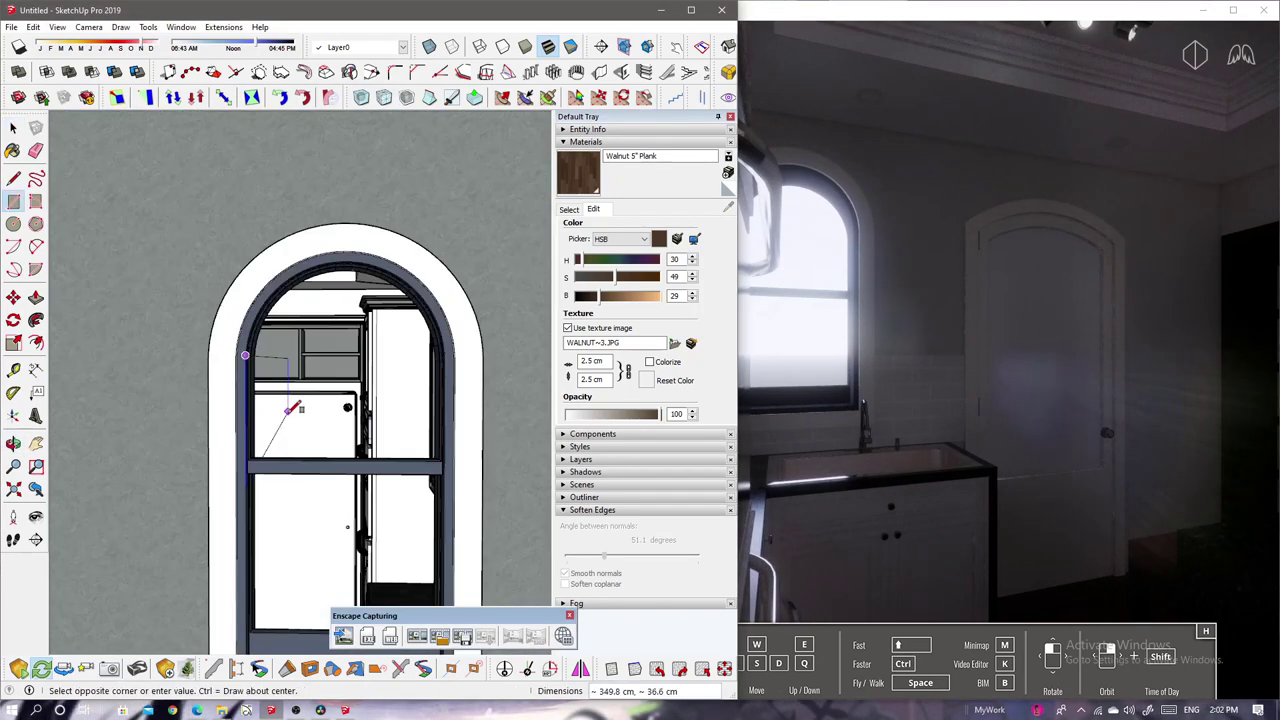
scroll(290, 450, down, 2)
click(325, 567)
mouse_move(214, 400)
middle_down()
mouse_move(343, 451)
mouse_move(409, 349)
middle_up()
scroll(409, 349, up, 2)
- Push the new arched face back to the depth of the window frame
key(p)
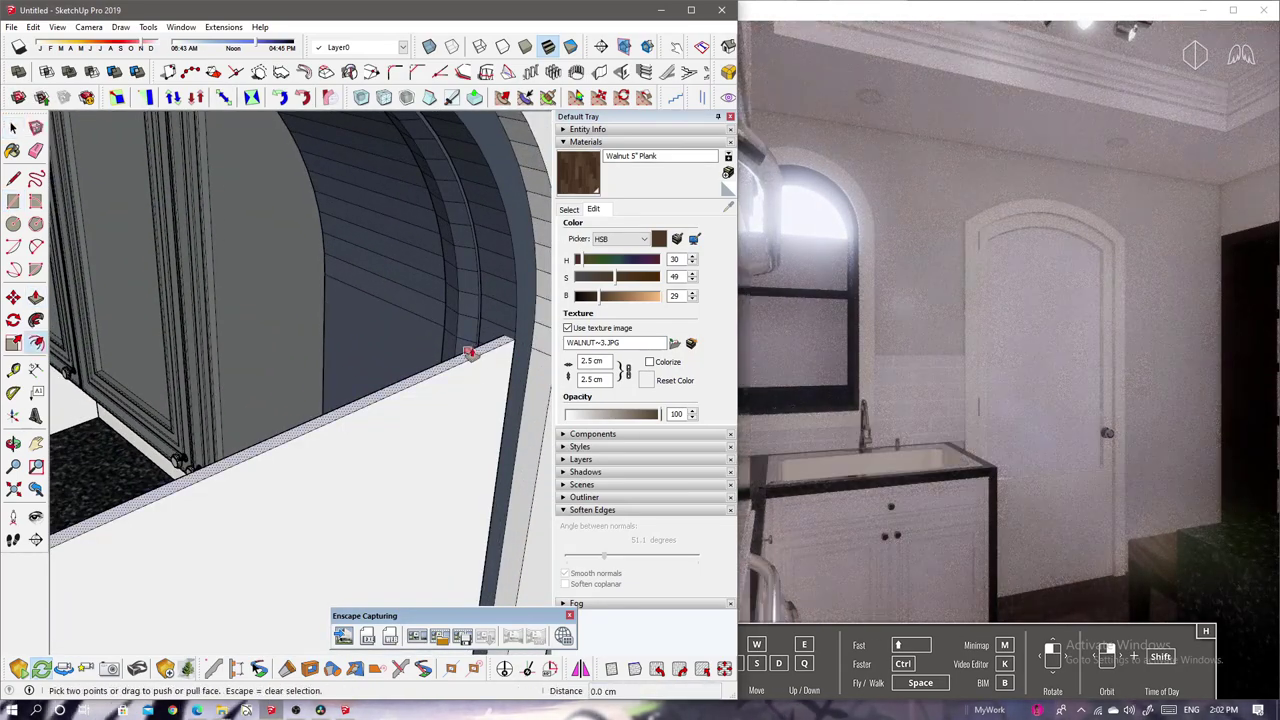
middle_drag(480, 398, 458, 160)
key(space)
click(391, 374)
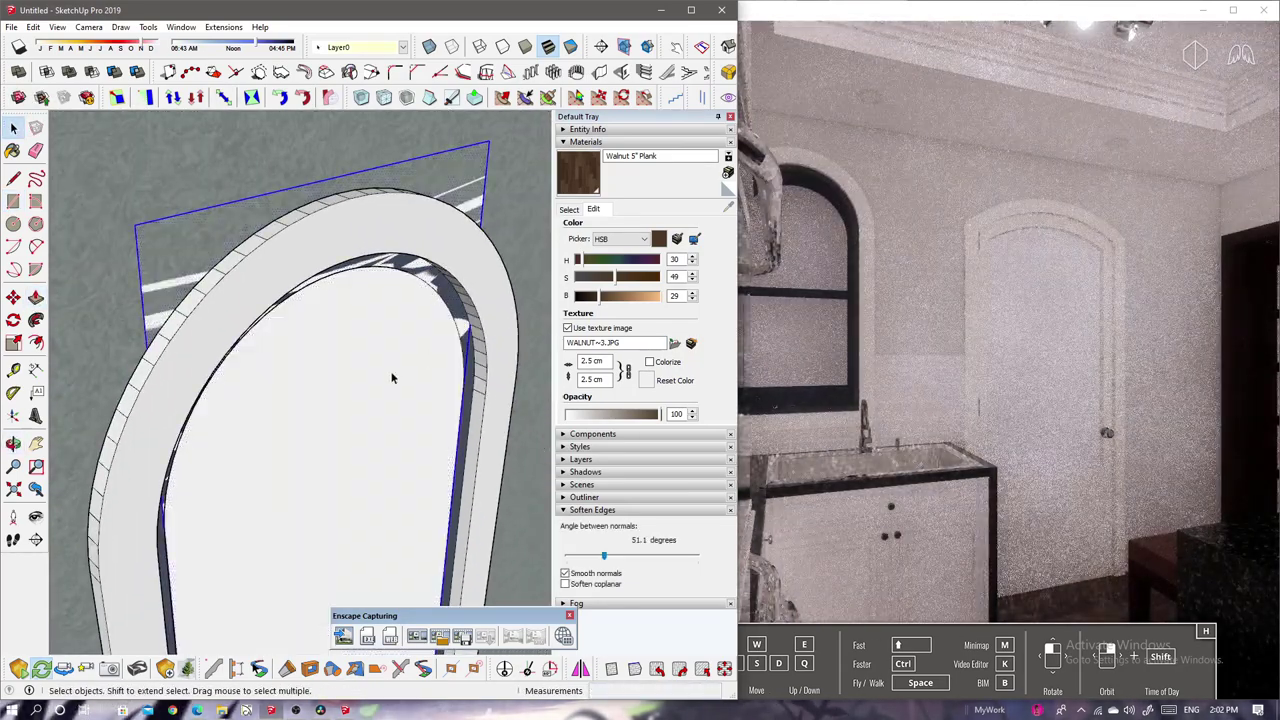
scroll(371, 429, up, 5)
mouse_move(371, 429)
middle_down()
mouse_move(410, 323)
mouse_move(380, 428)
middle_up()
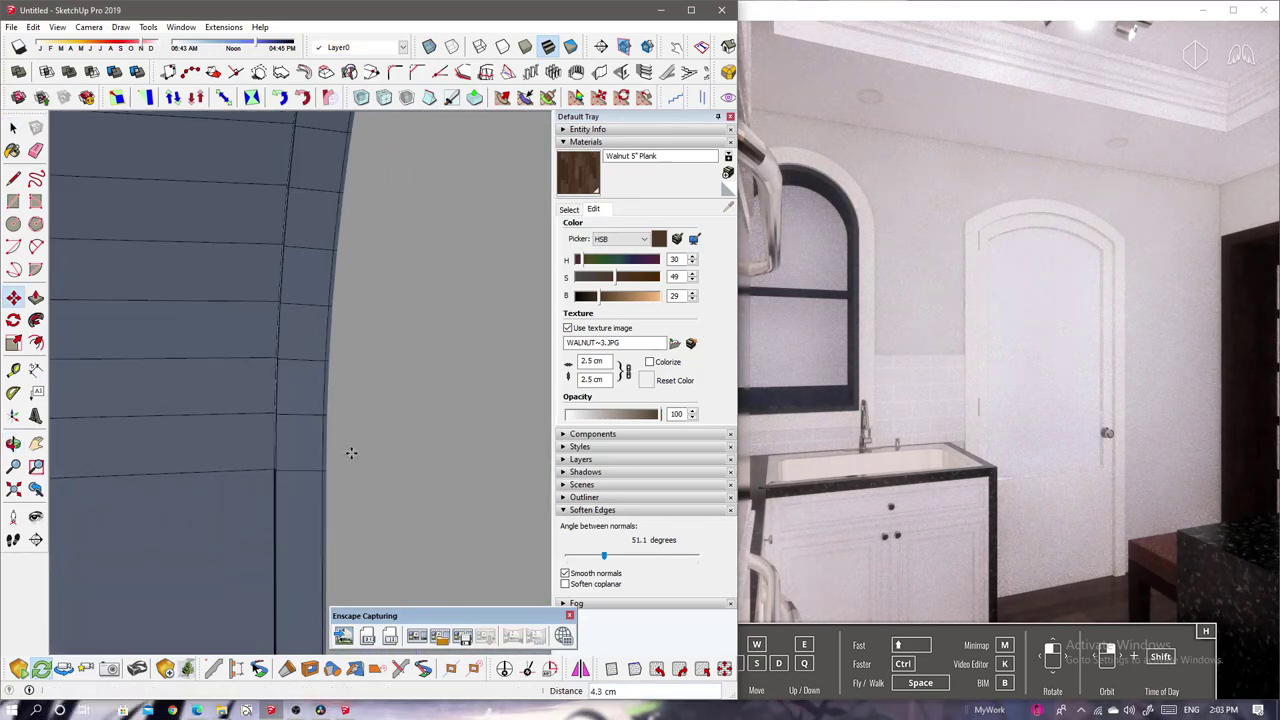
- Browse the materials already in the model for the arched face
key(b)
click(569, 209)
click(598, 227)
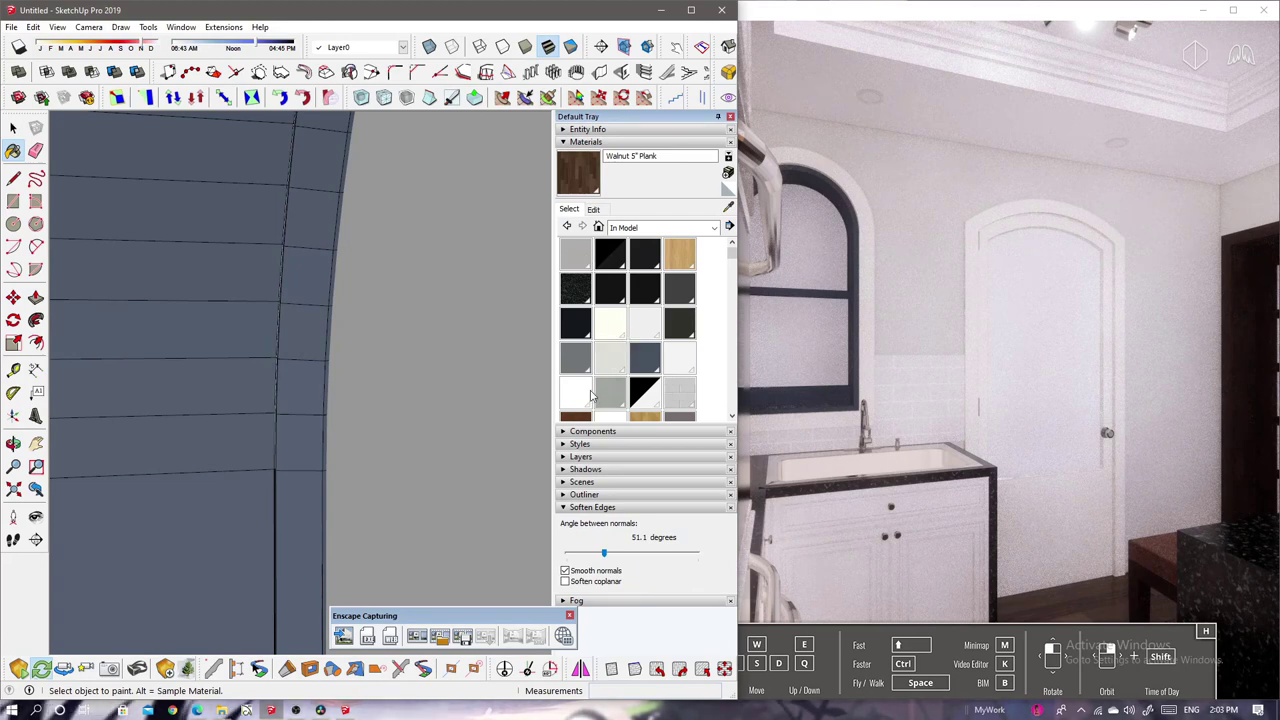
scroll(640, 355, down, 2)
scroll(611, 344, down, 3)
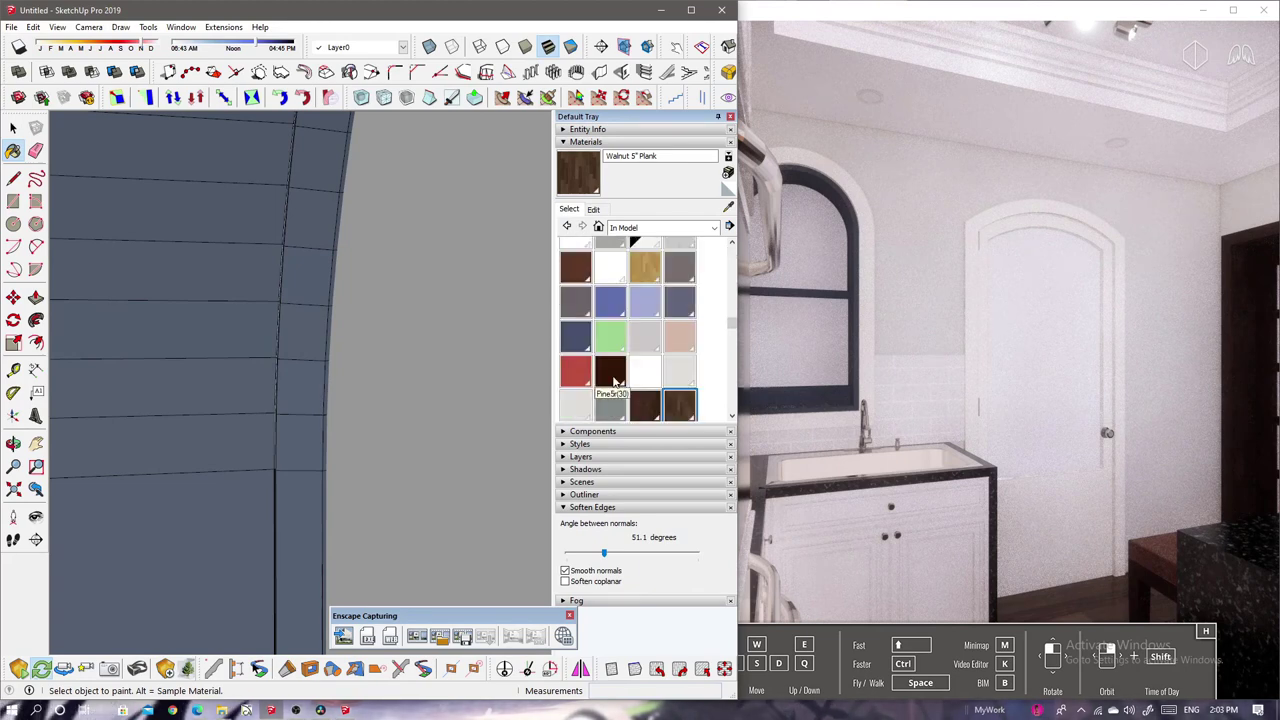
mouse_move(349, 343)
middle_down()
mouse_move(172, 393)
mouse_move(362, 465)
mouse_move(214, 337)
mouse_move(424, 415)
mouse_move(214, 343)
middle_up()
scroll(424, 415, up, 3)
- View the door glass panel straight on, move to the sink, then launch Photoshop
key(space)
right_click(262, 362)
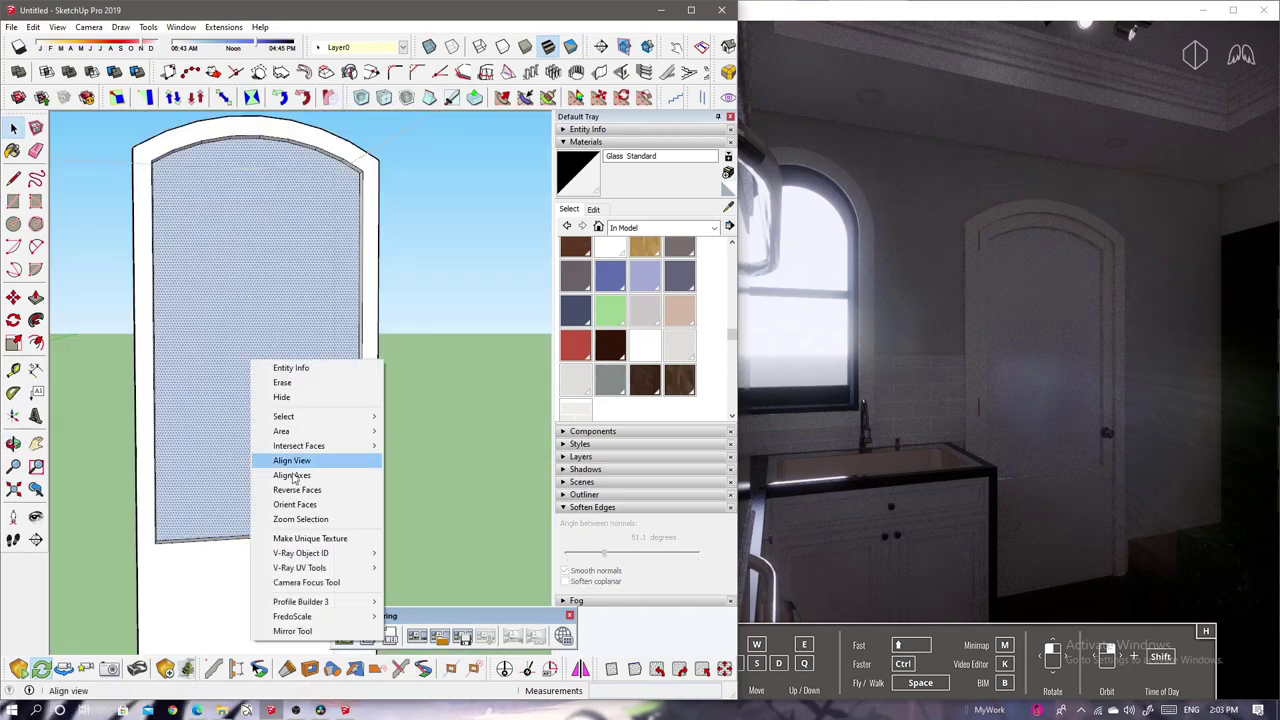
click(300, 466)
scroll(295, 490, up, 2)
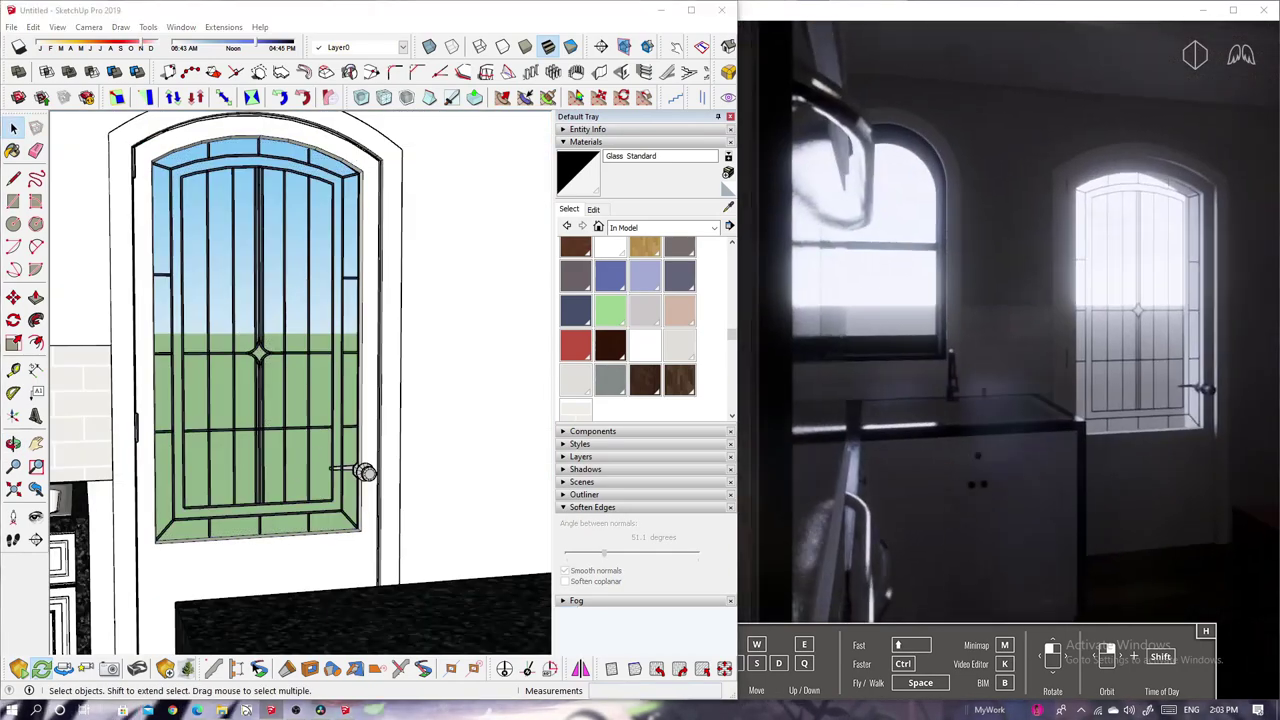
drag(871, 517, 959, 505)
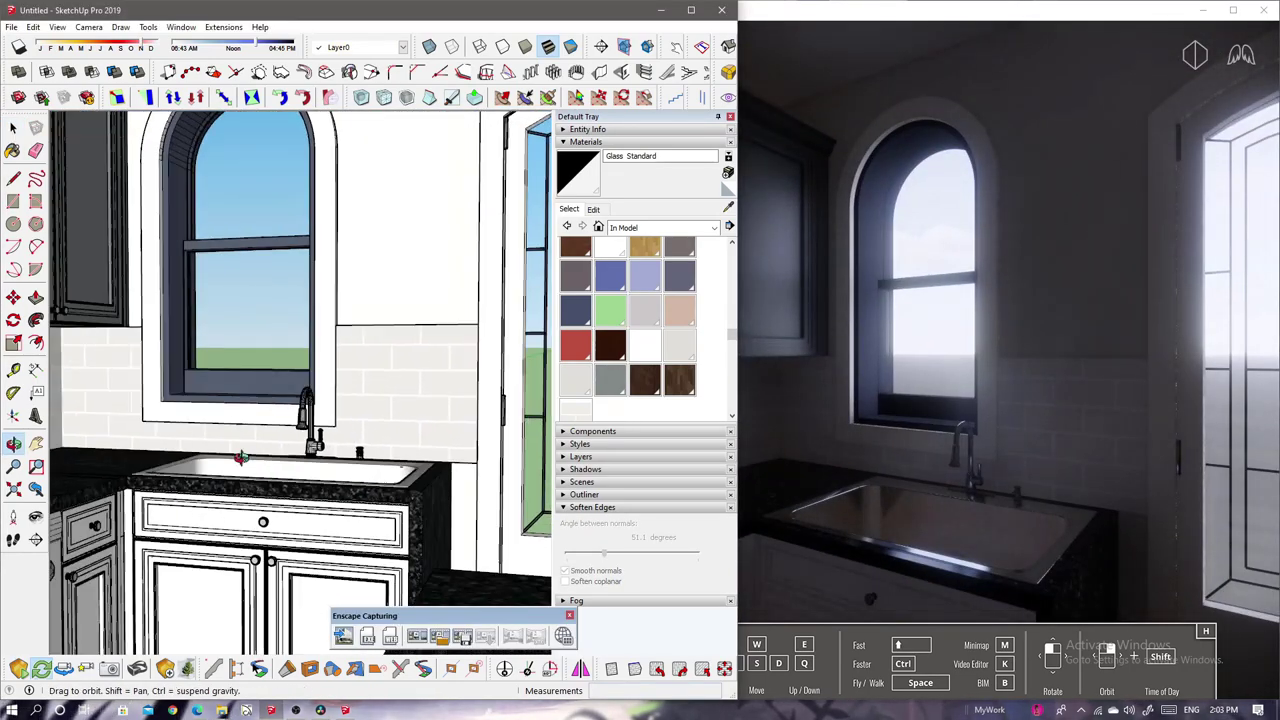
key(super)
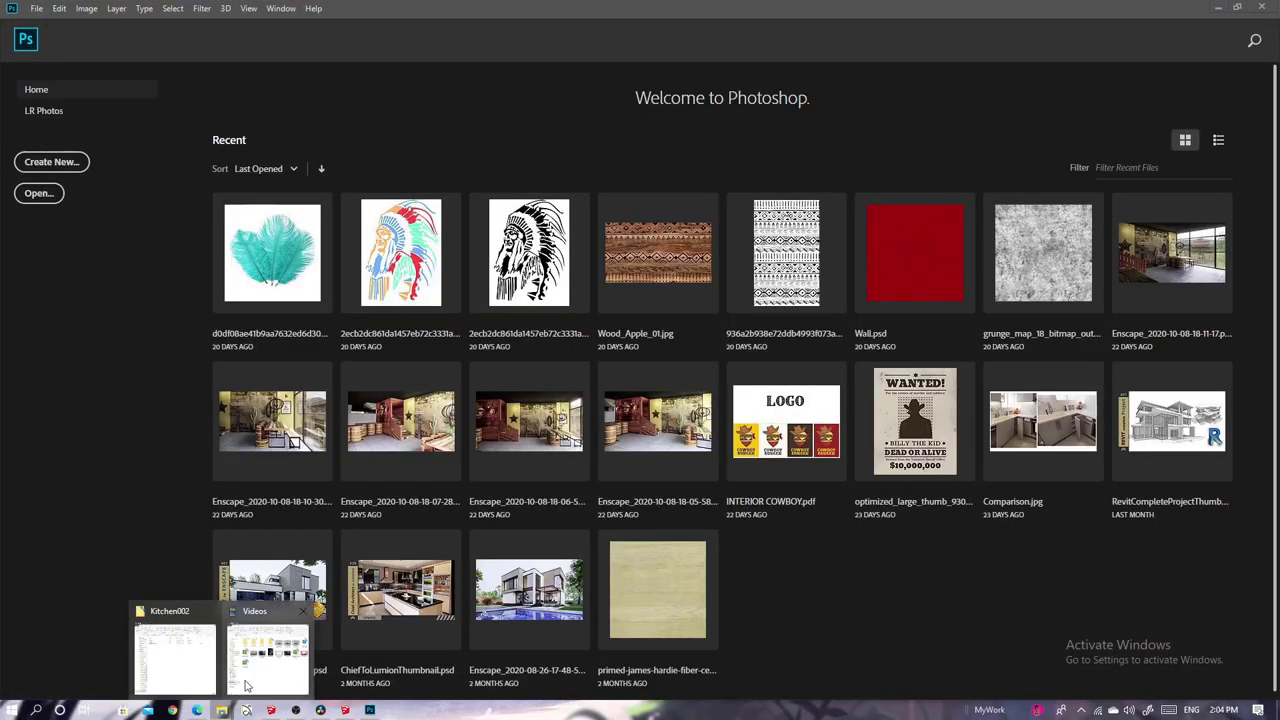
- Drag SUBWAY~1.JPG from the Kitchen002\3ds folder into Photoshop
click(185, 650)
double_click(171, 215)
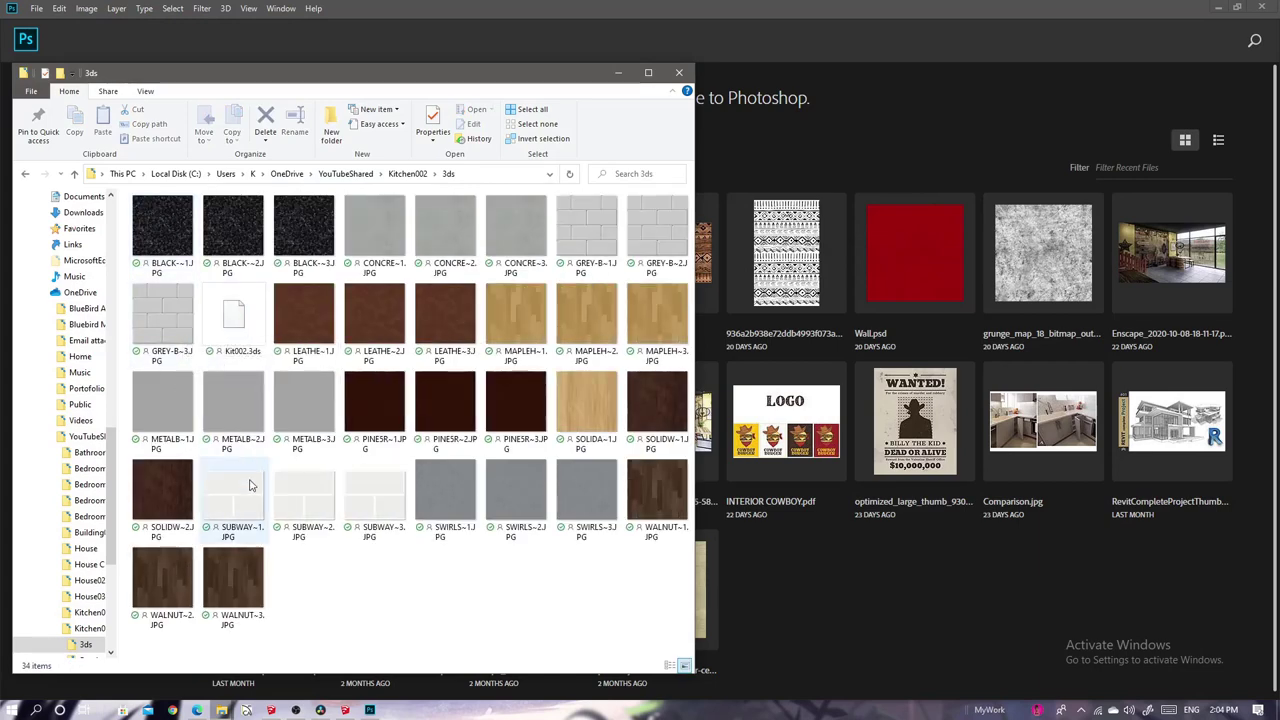
drag(903, 140, 900, 142)
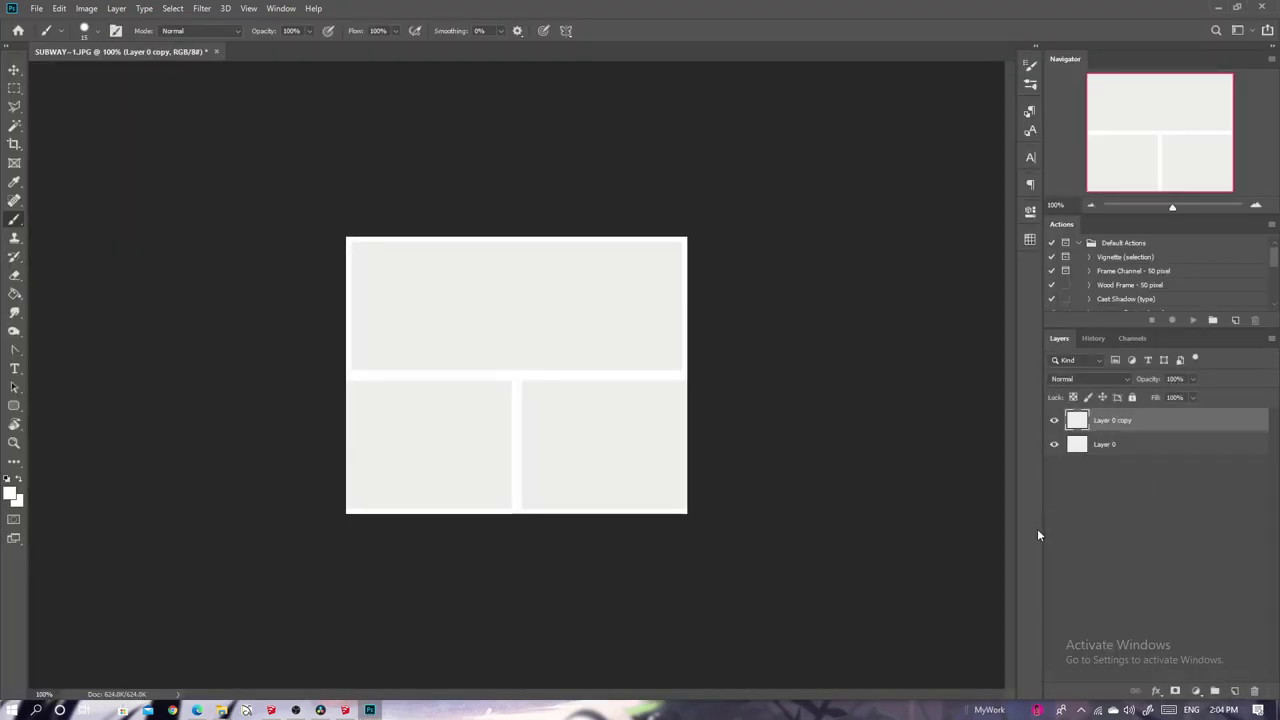
- Invert the tile image colours and brighten it with a Levels adjustment
key(ctrl+i)
key(ctrl+l)
drag(988, 404, 877, 403)
click(1051, 275)
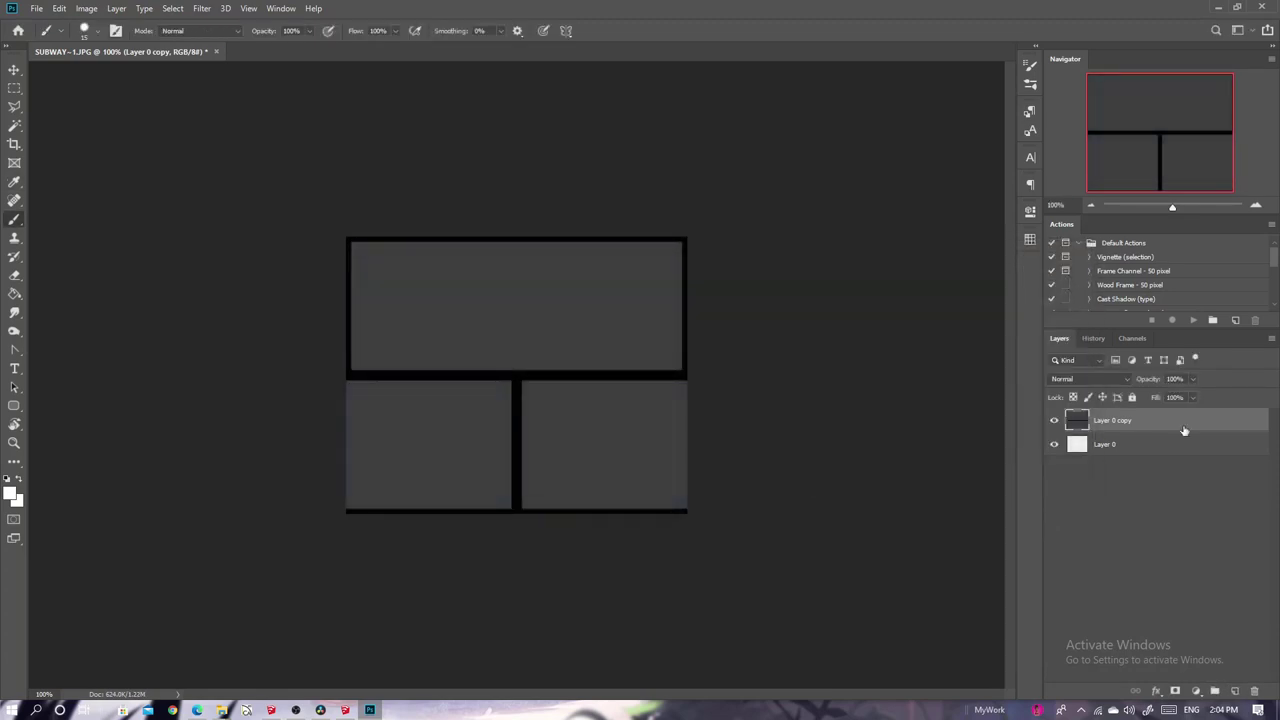
- Set the layer's blend mode to Multiply after cancelling a Gaussian Blur
click(202, 8)
mouse_move(209, 160)
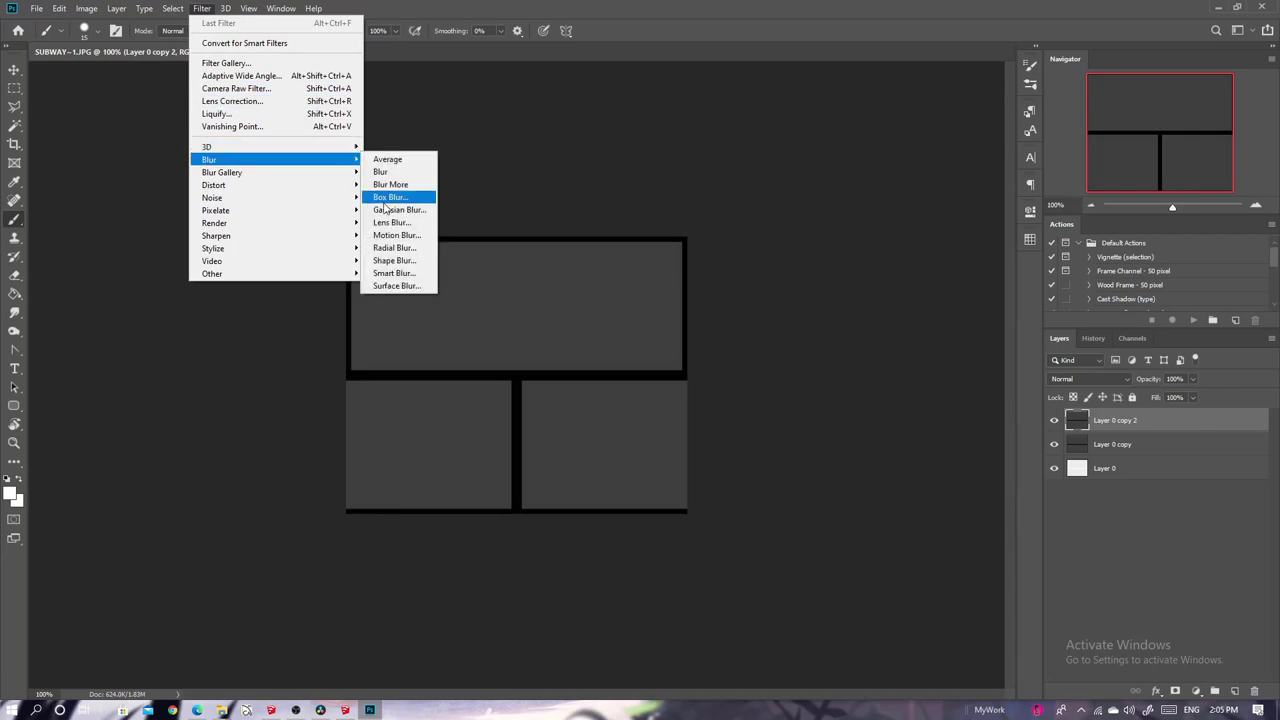
click(400, 212)
click(1029, 162)
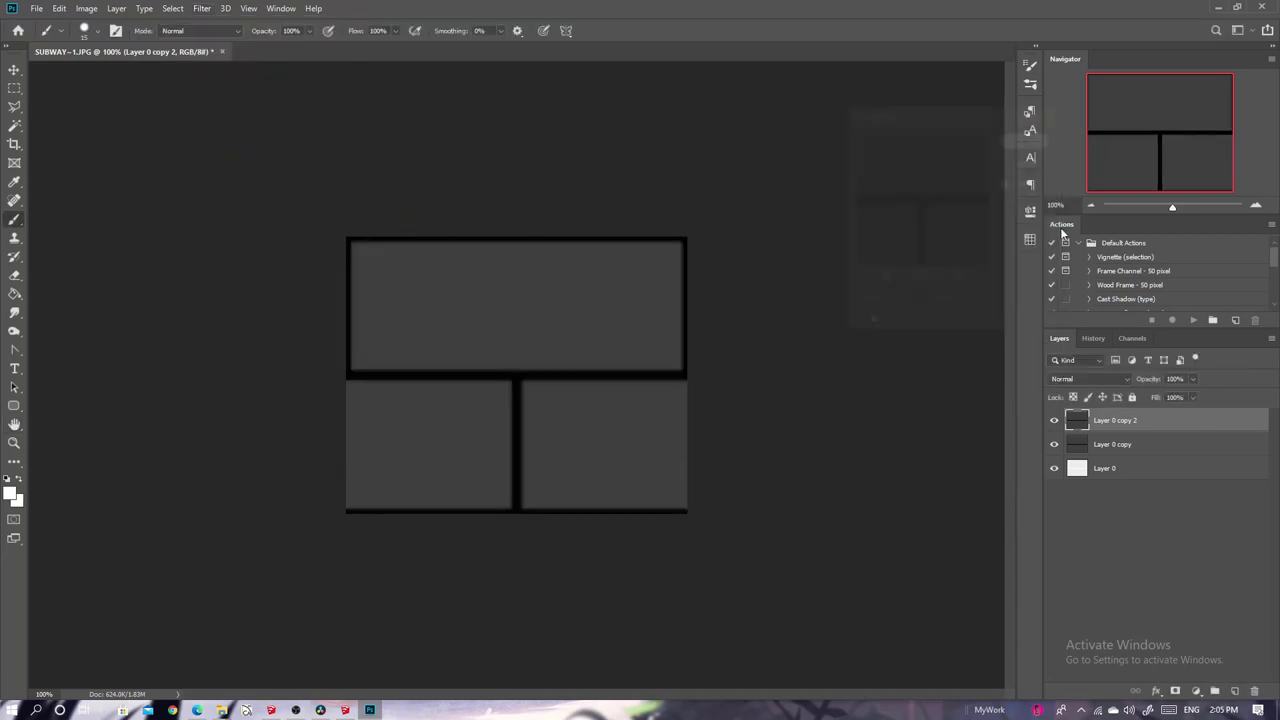
click(1088, 379)
click(1098, 418)
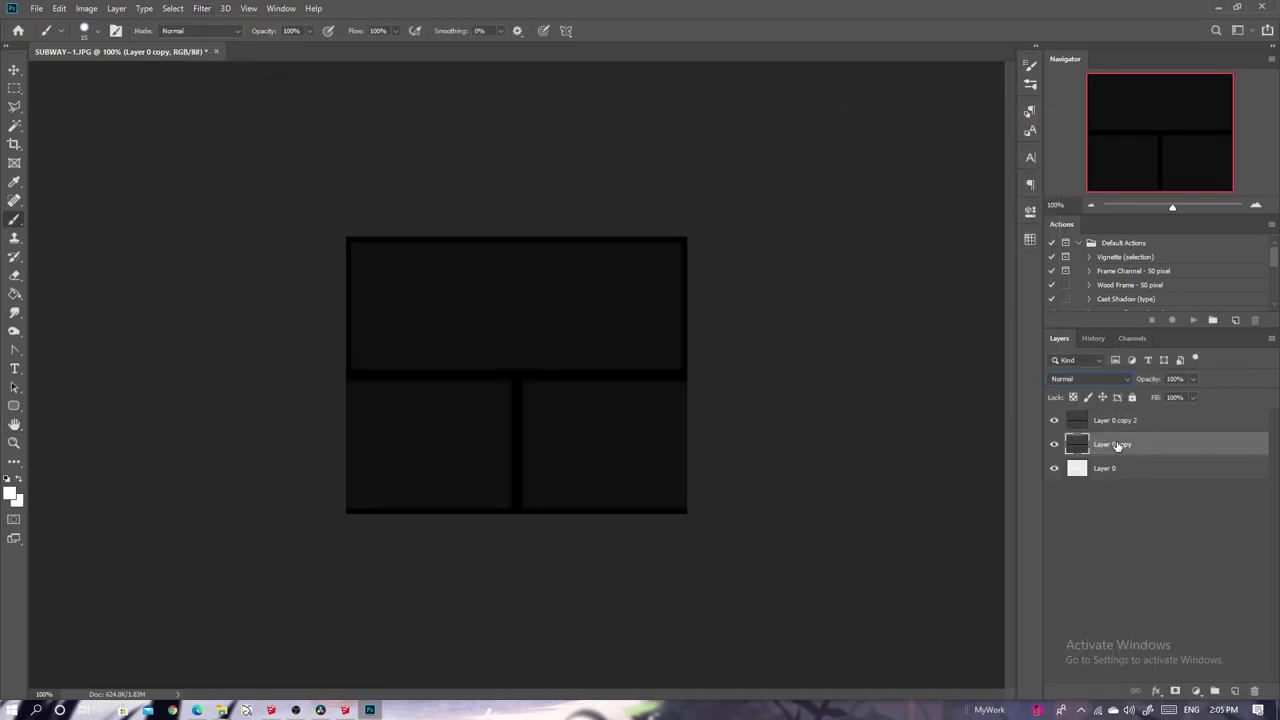
- Brighten Layer 0 copy 2 with a Levels adjustment
key(ctrl+l)
drag(988, 403, 865, 405)
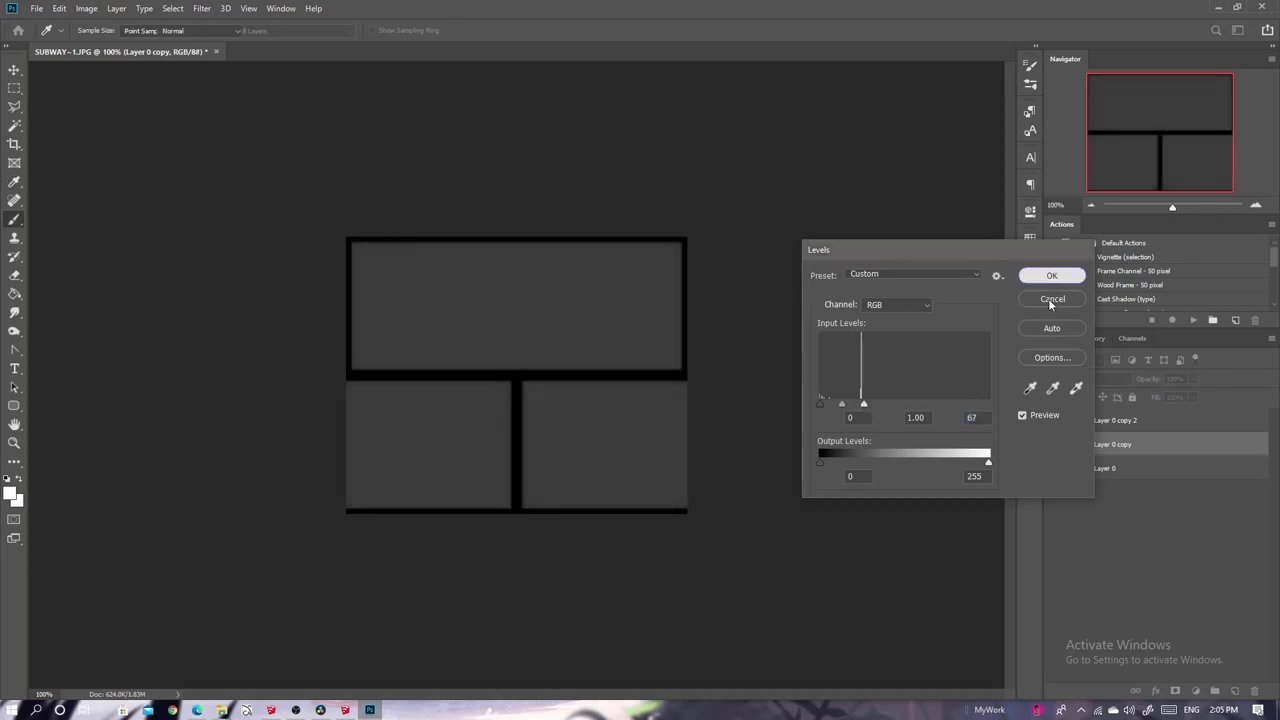
click(1051, 299)
click(1115, 420)
key(ctrl+l)
drag(988, 403, 877, 404)
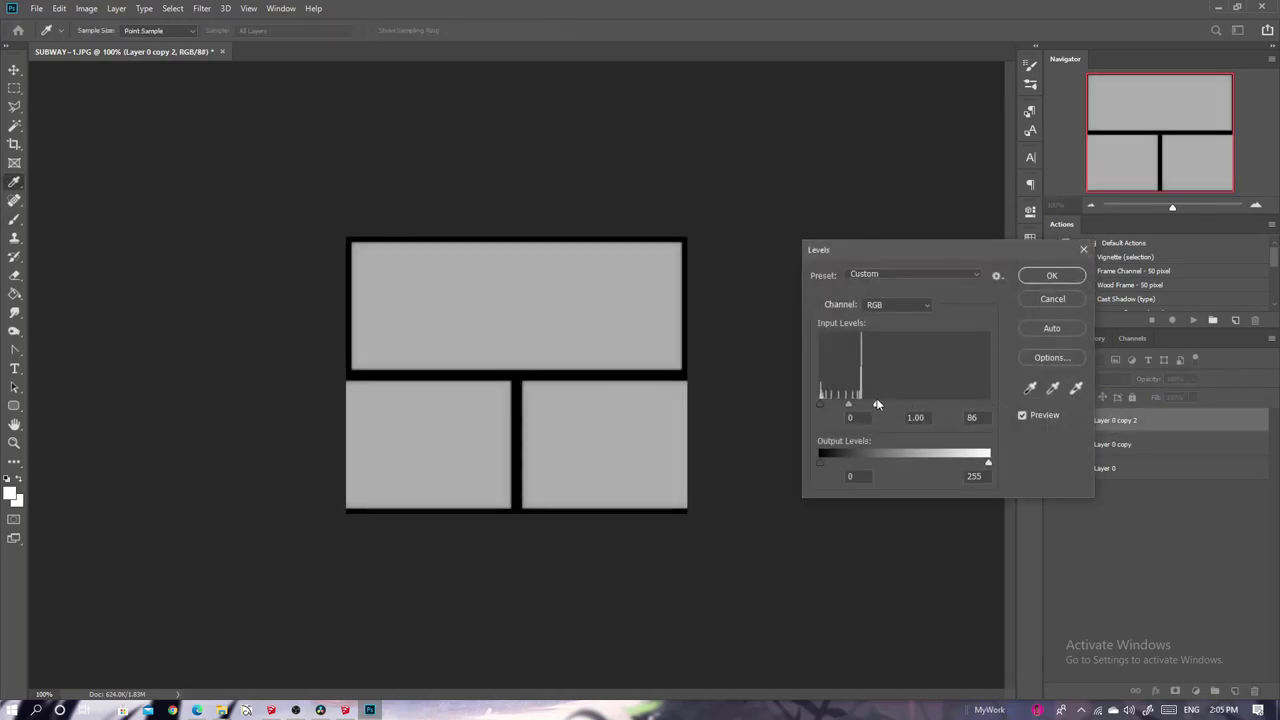
click(1055, 276)
- Duplicate and merge the layers, then reapply the last Gaussian Blur
key(b)
key(ctrl+j)
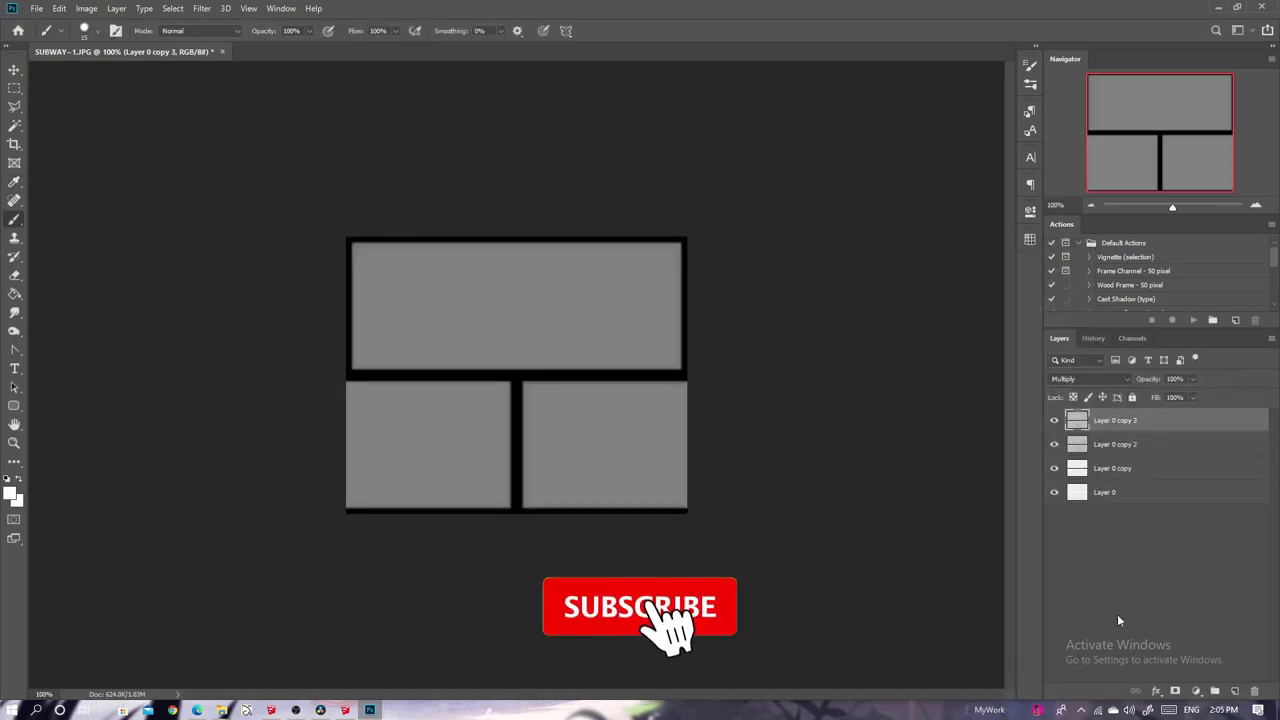
key(shift+alt+m)
click(193, 9)
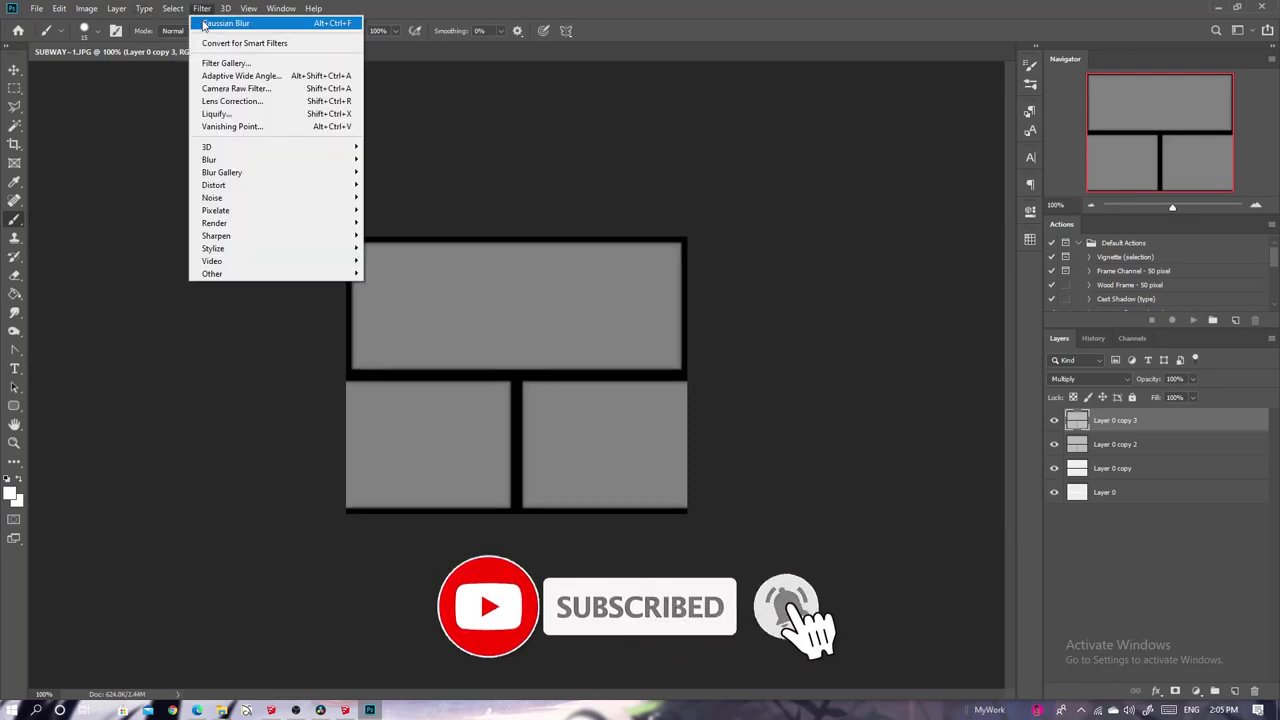
click(204, 23)
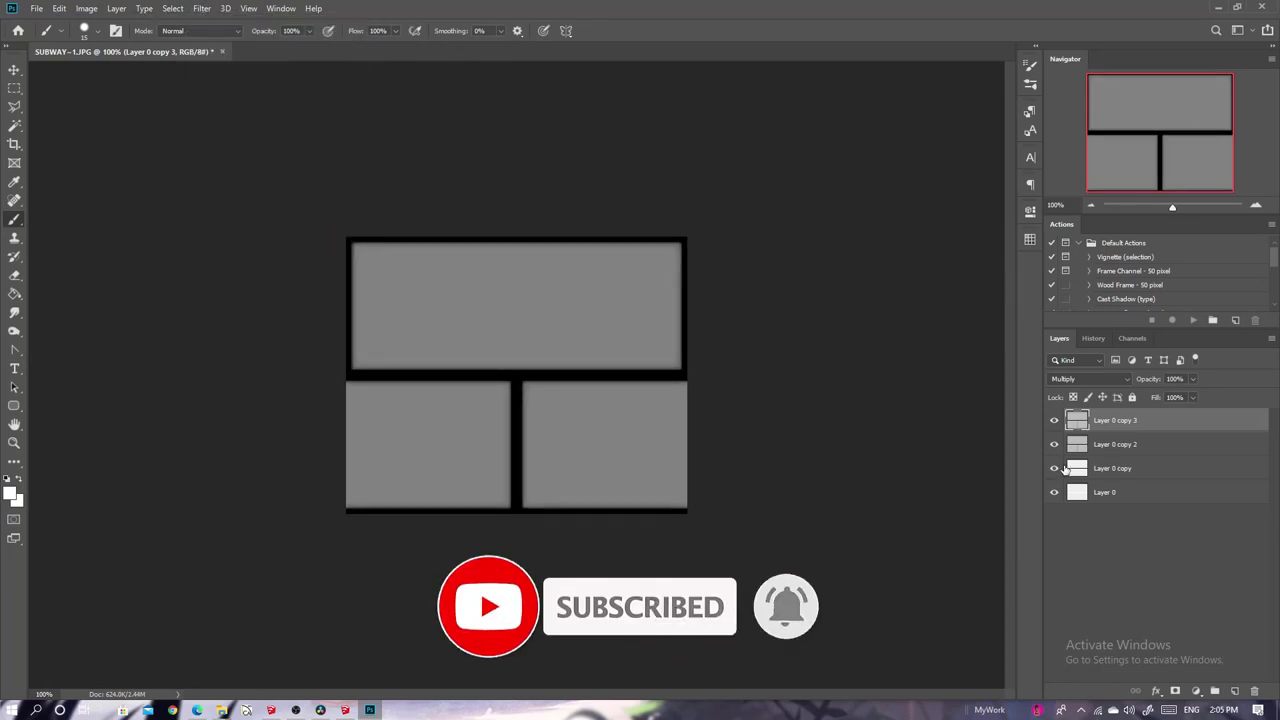
- Save a JPEG copy of the texture as SUBWAY_Bump.jpg
key(ctrl+shift+s)
click(200, 308)
click(150, 403)
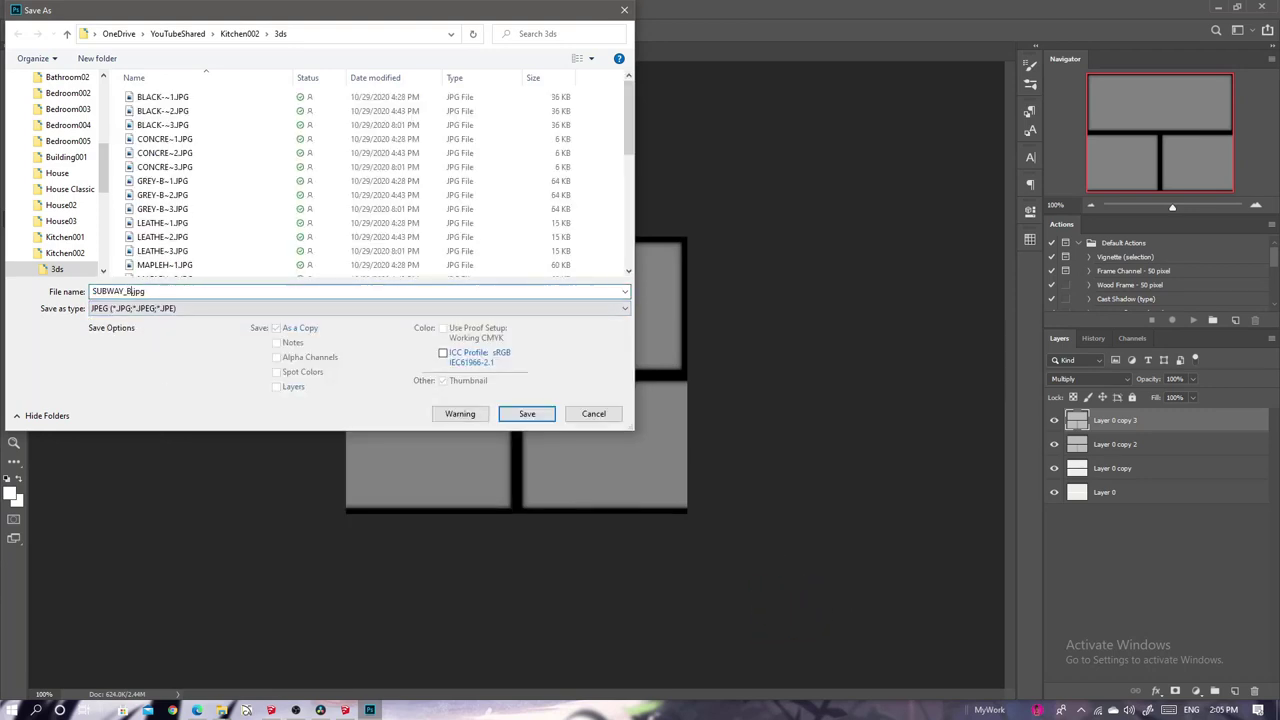
key(Return)
key(Return)
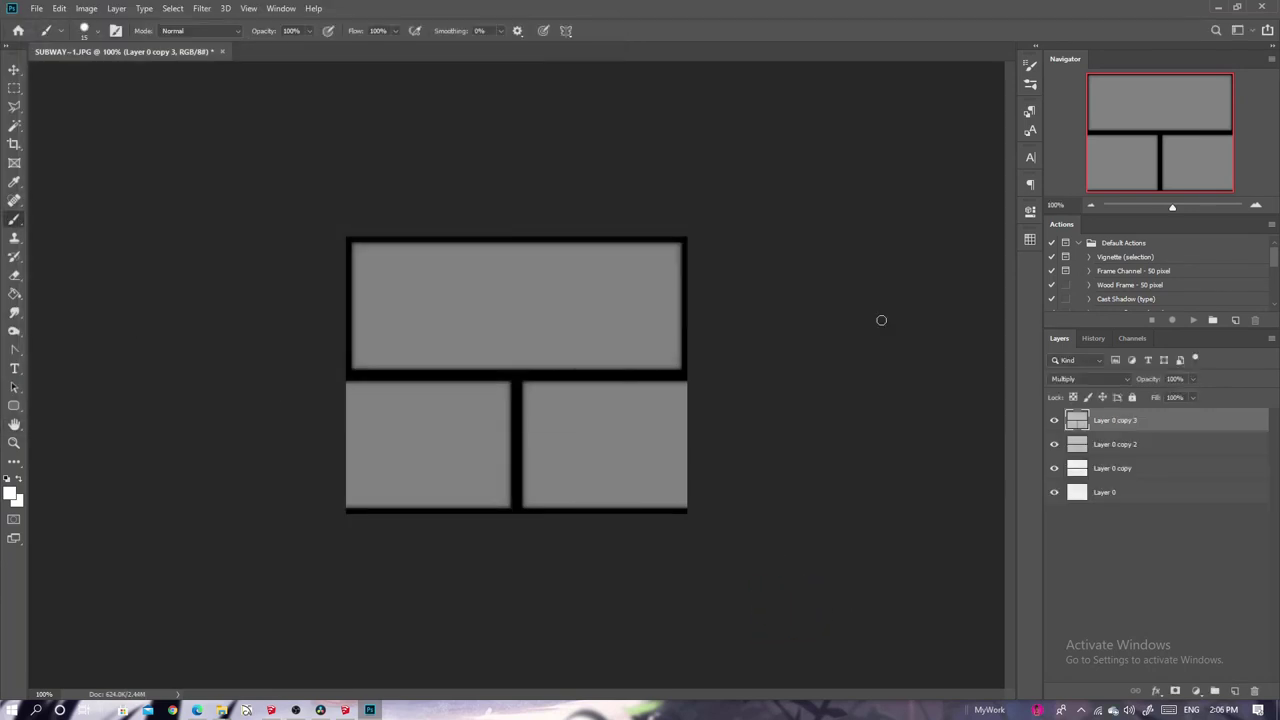
- Duplicate the three tile layers, invert them, and darken the grey panels with Levels
drag(1136, 471, 1237, 692)
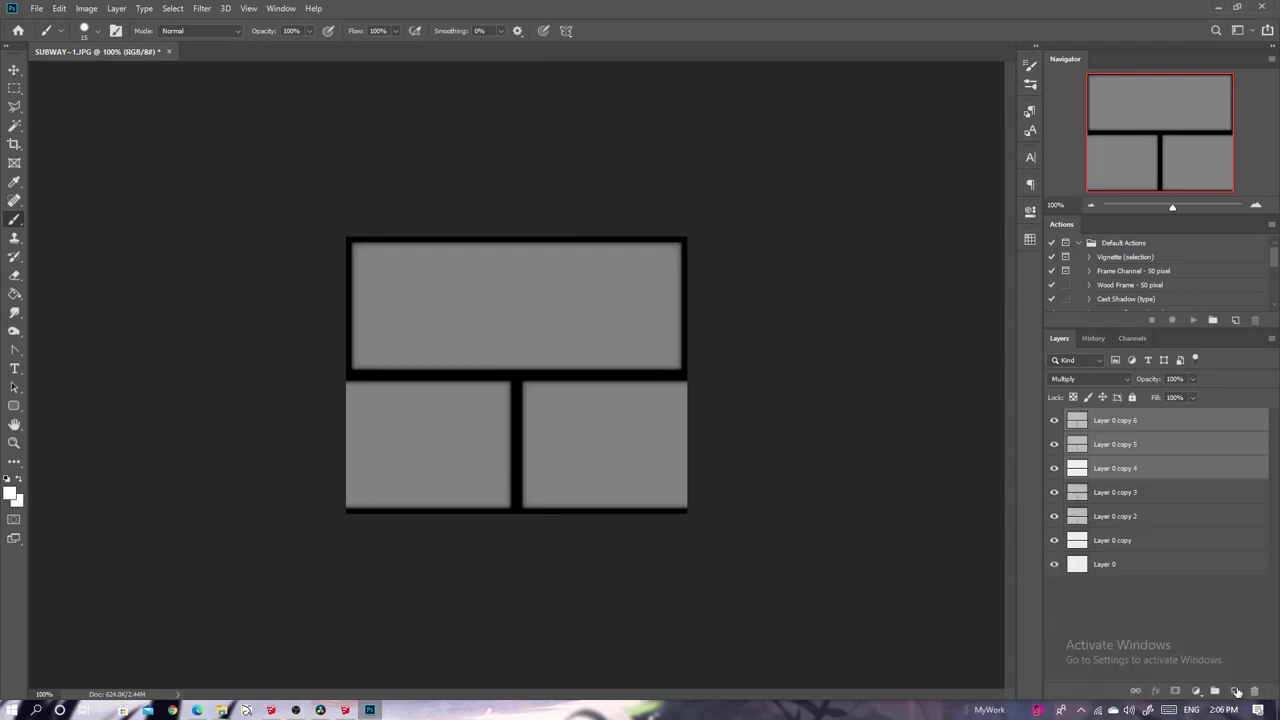
key(ctrl+i)
key(ctrl+l)
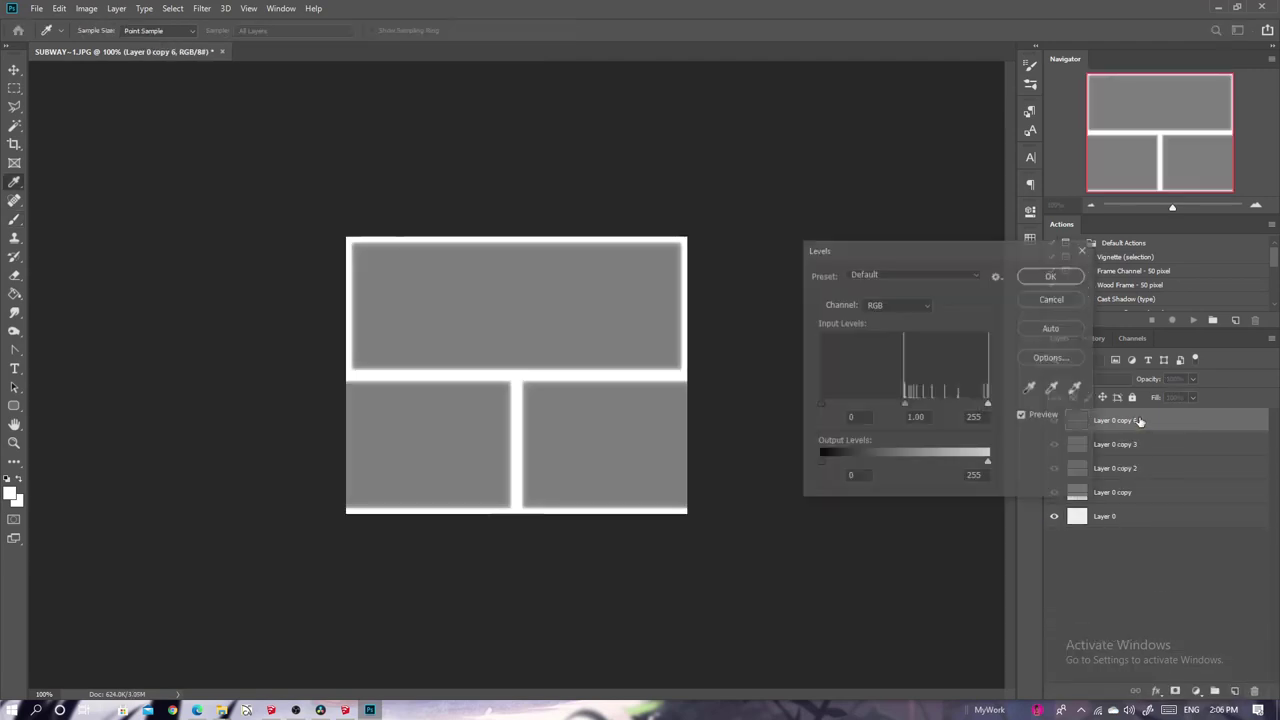
drag(818, 404, 898, 402)
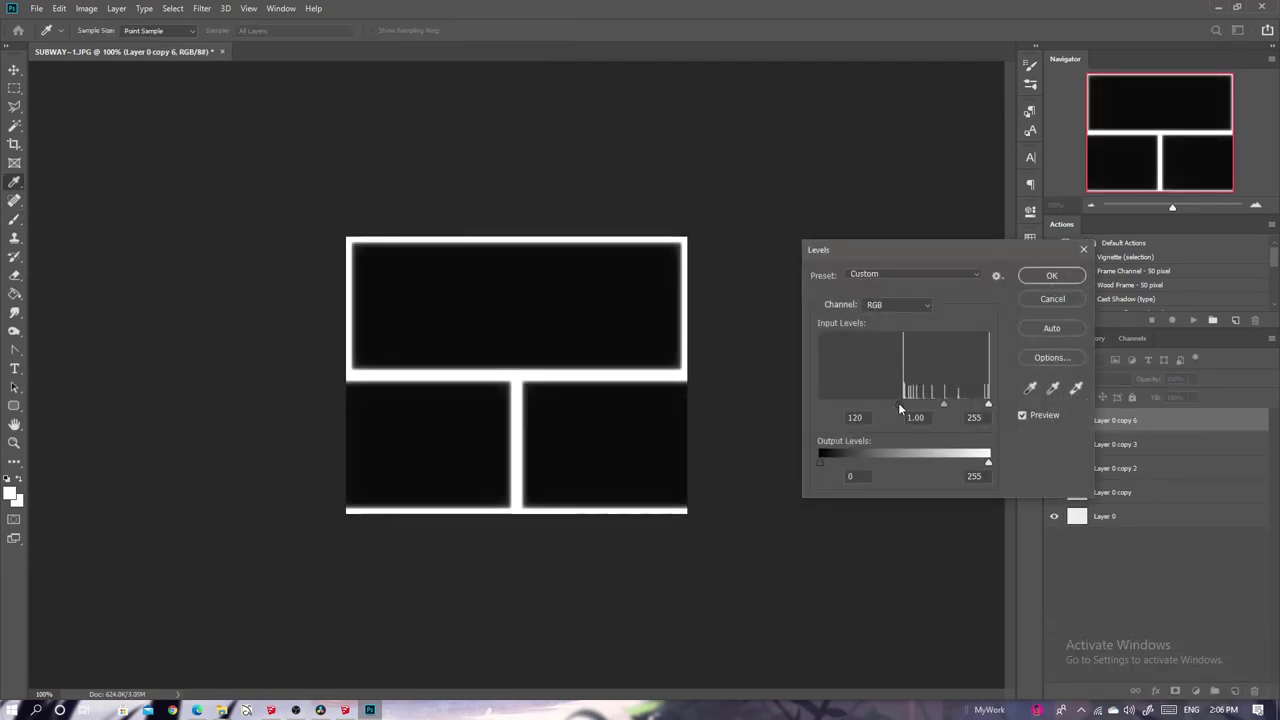
click(1037, 268)
- Save the darkened map as SUBWAY_Roughness.jpg in JPEG format
key(ctrl+shift+s)
click(220, 309)
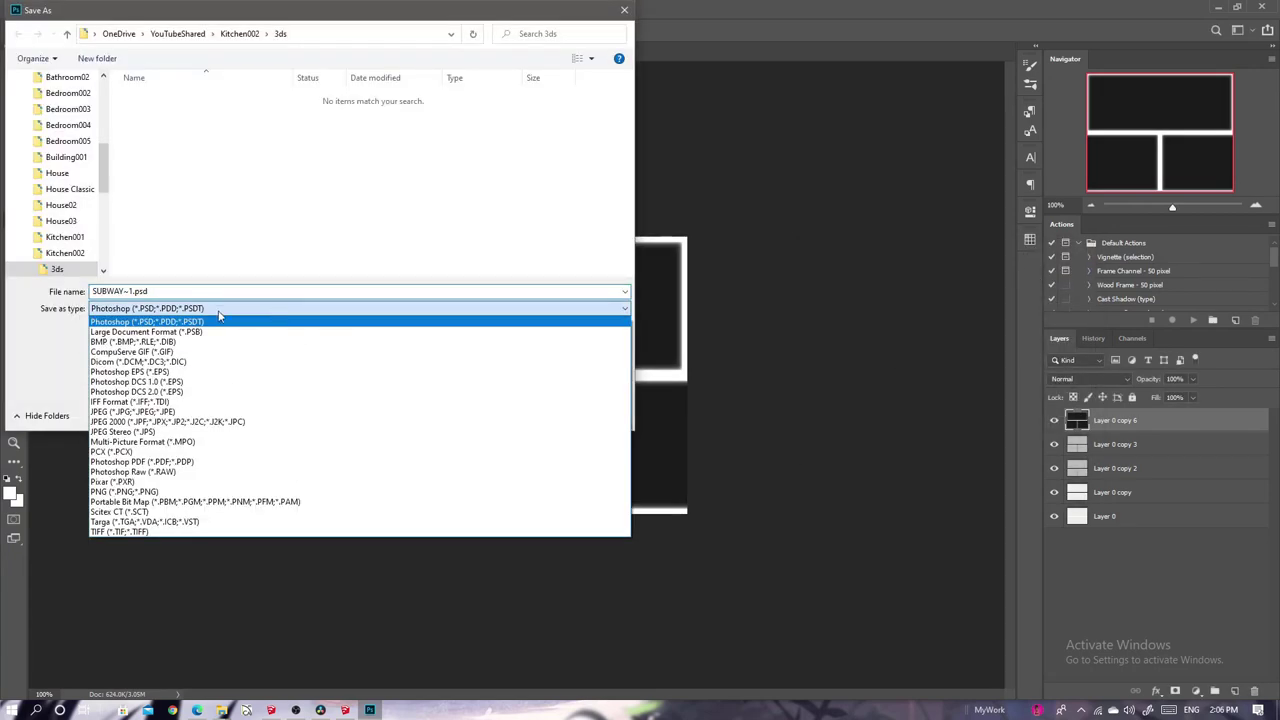
click(187, 411)
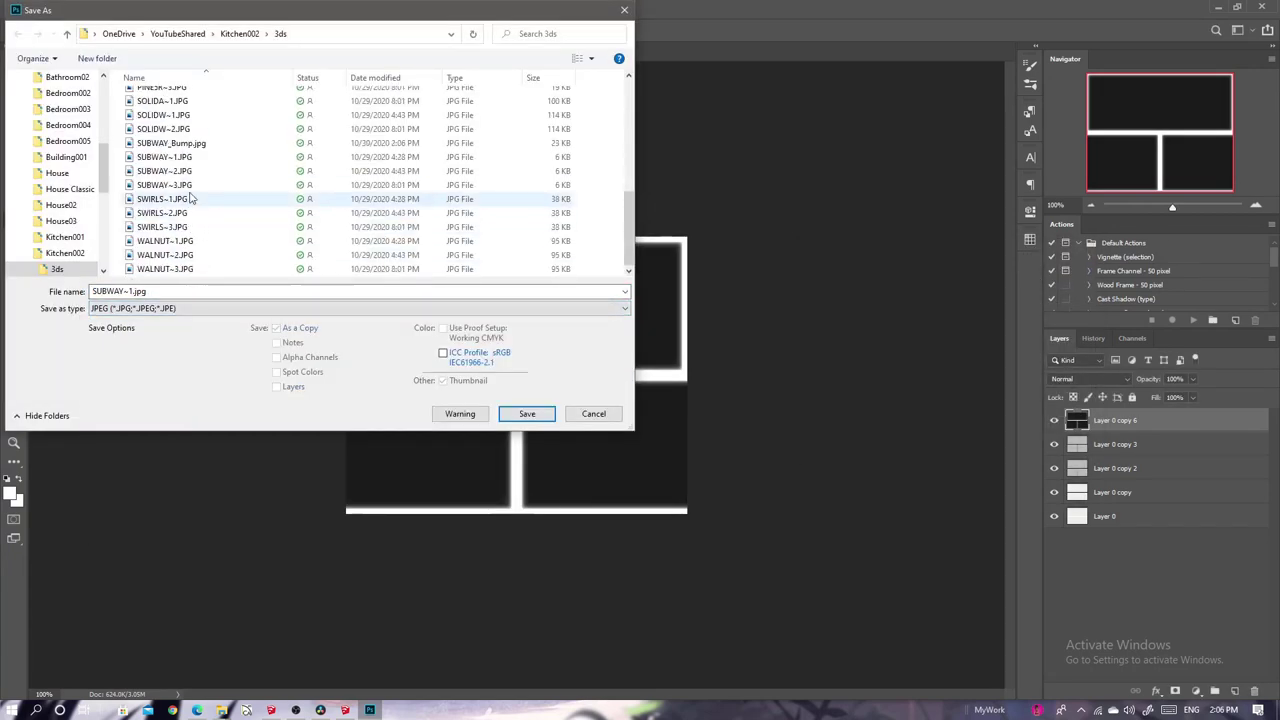
click(195, 145)
text(_Roughness)
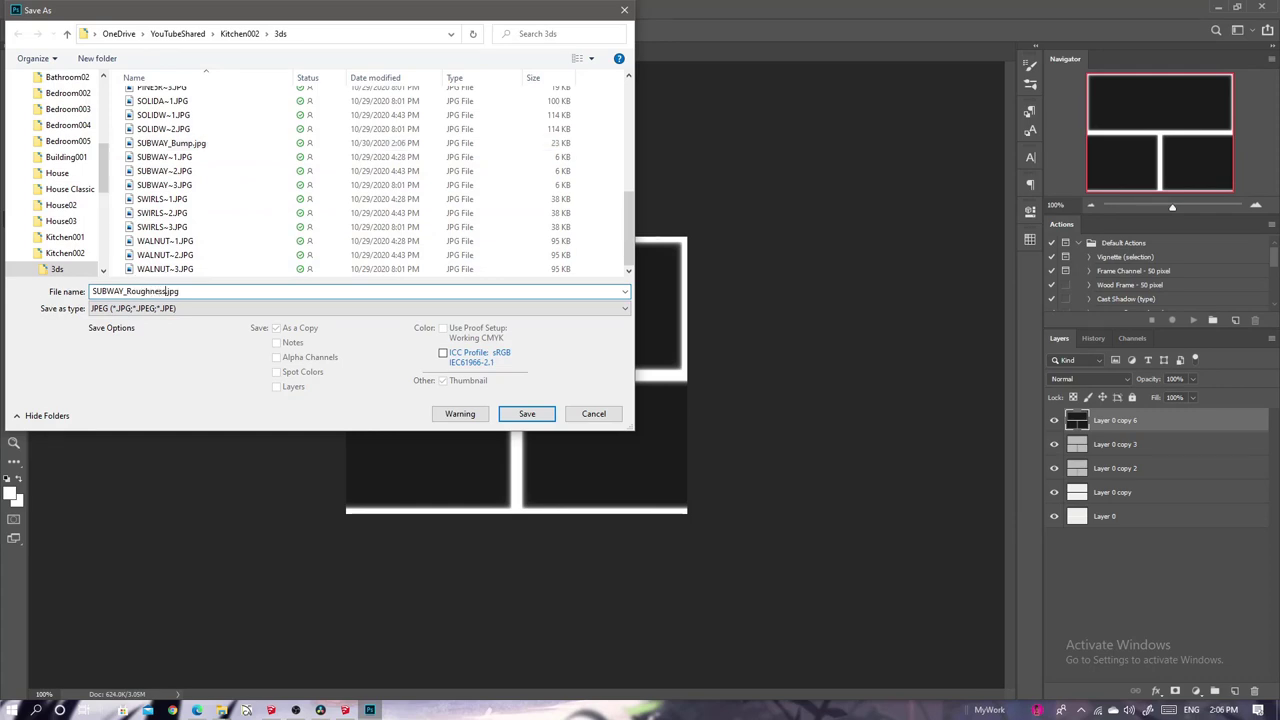
key(Return)
key(Return)
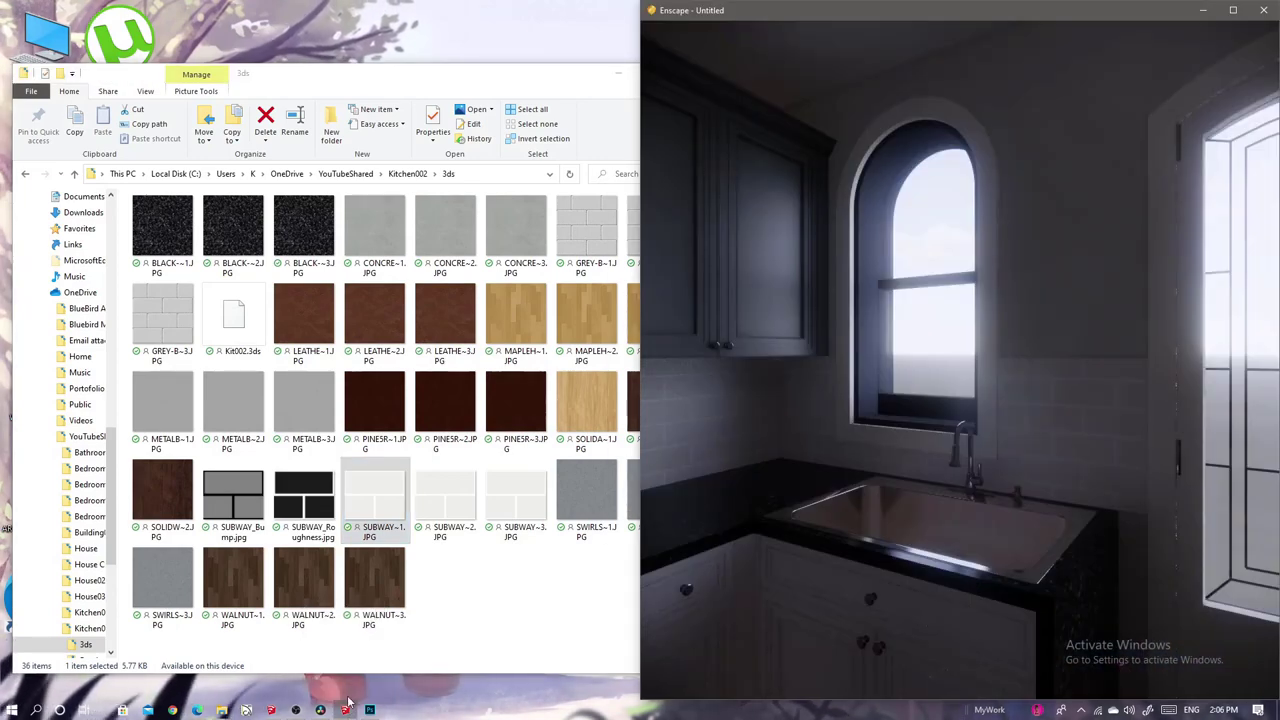
- Assign SUBWAY_Bump.jpg as bump and SUBWAY_Roughness.jpg as roughness texture to White Tile
click(268, 683)
key(b)
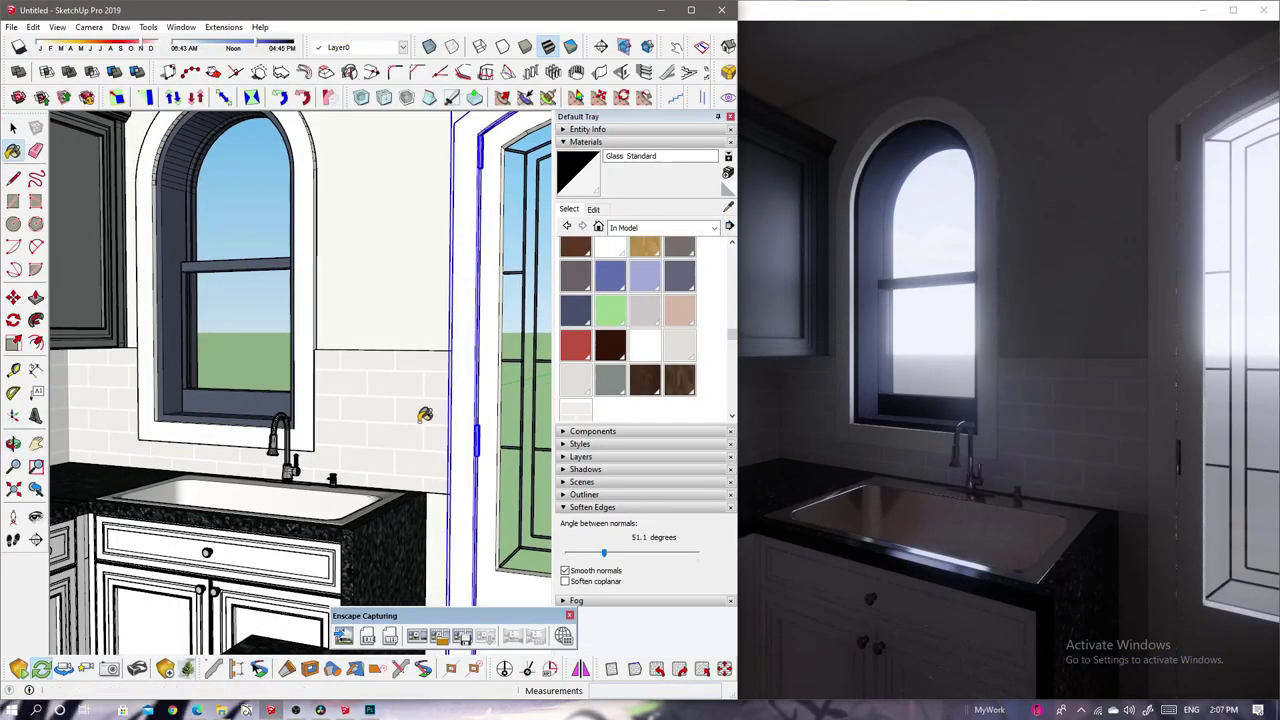
drag(200, 676, 481, 437)
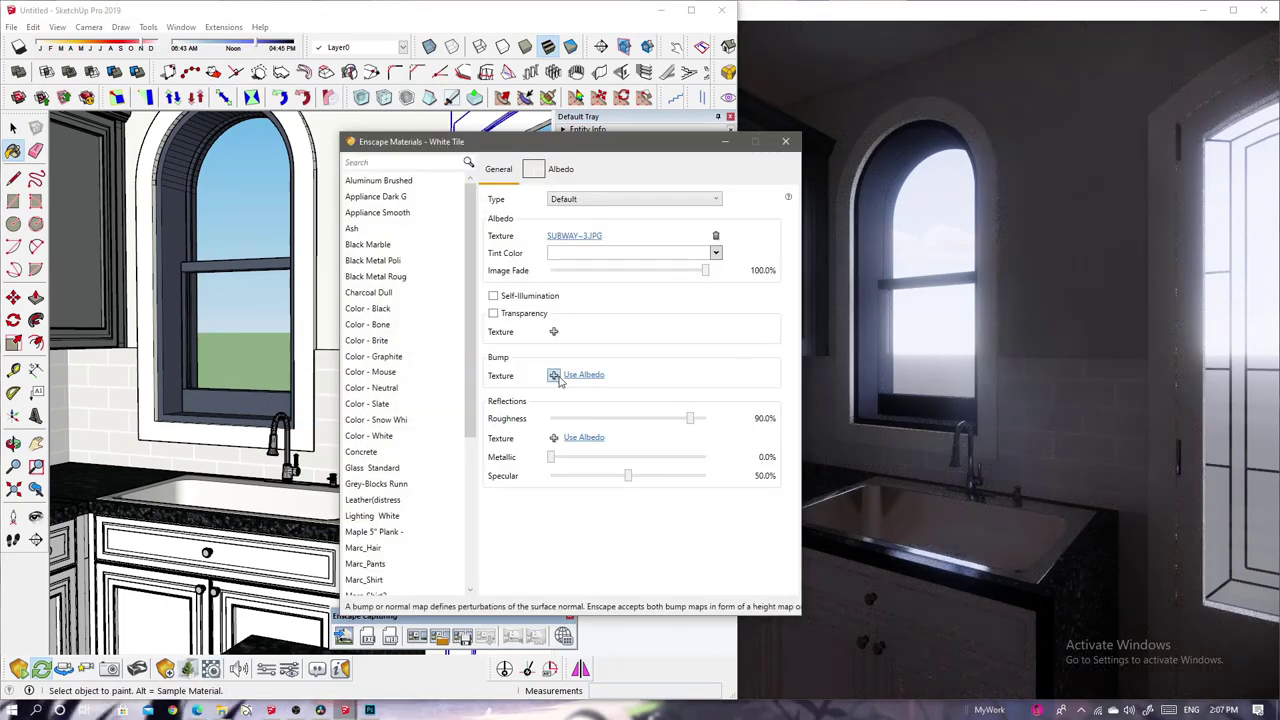
click(554, 375)
double_click(518, 468)
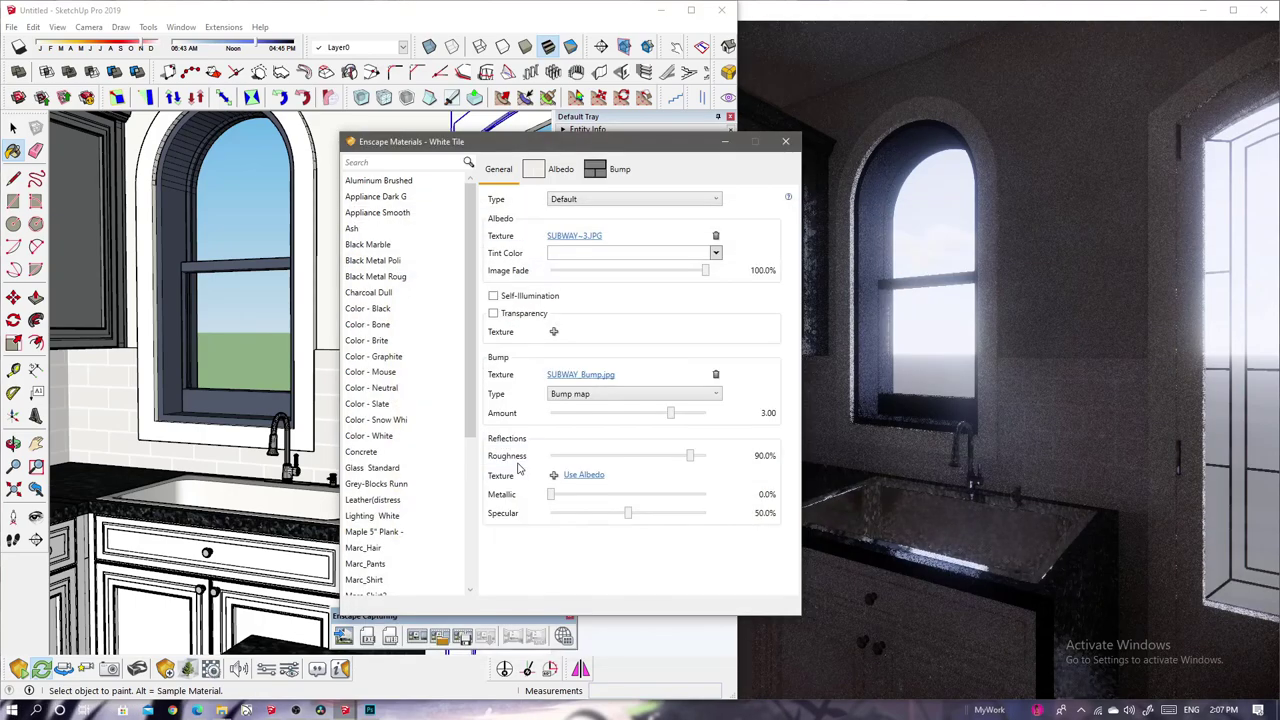
click(554, 476)
double_click(580, 483)
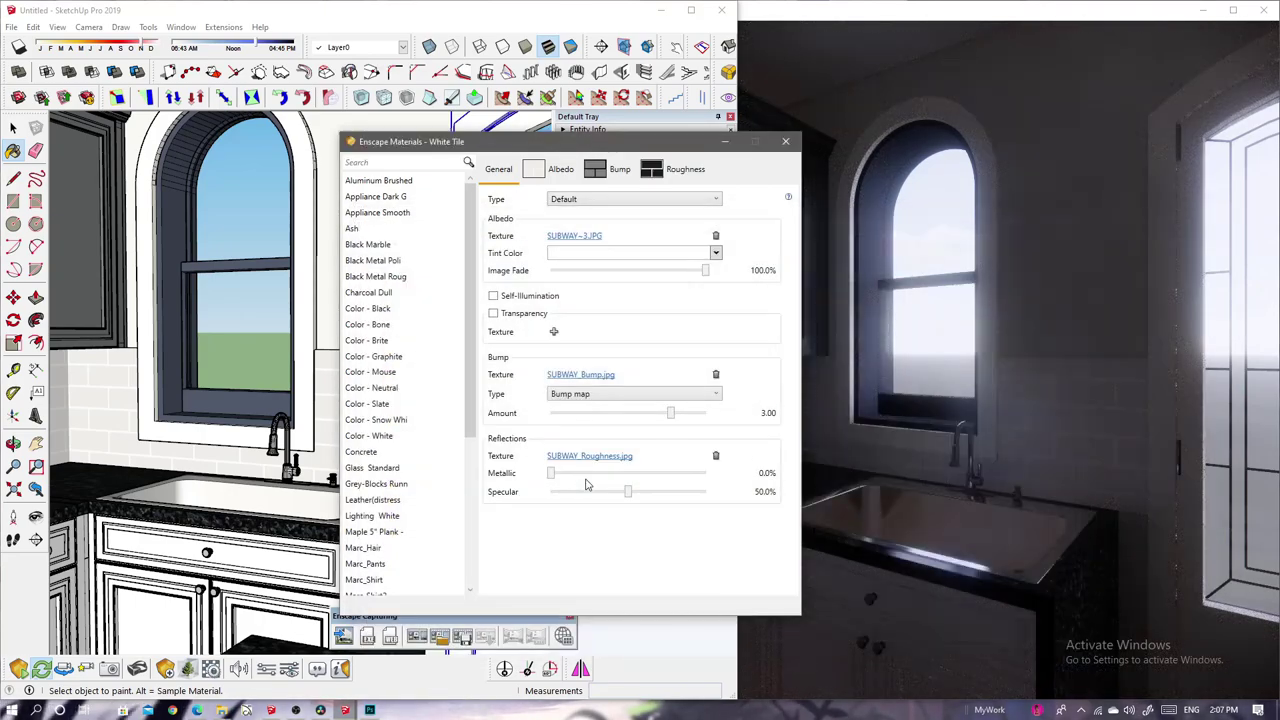
- Set the bump amount to 6 and lower the roughness map brightness to 83%
mouse_move(958, 453)
mouse_down()
mouse_move(900, 450)
mouse_move(992, 458)
mouse_up()
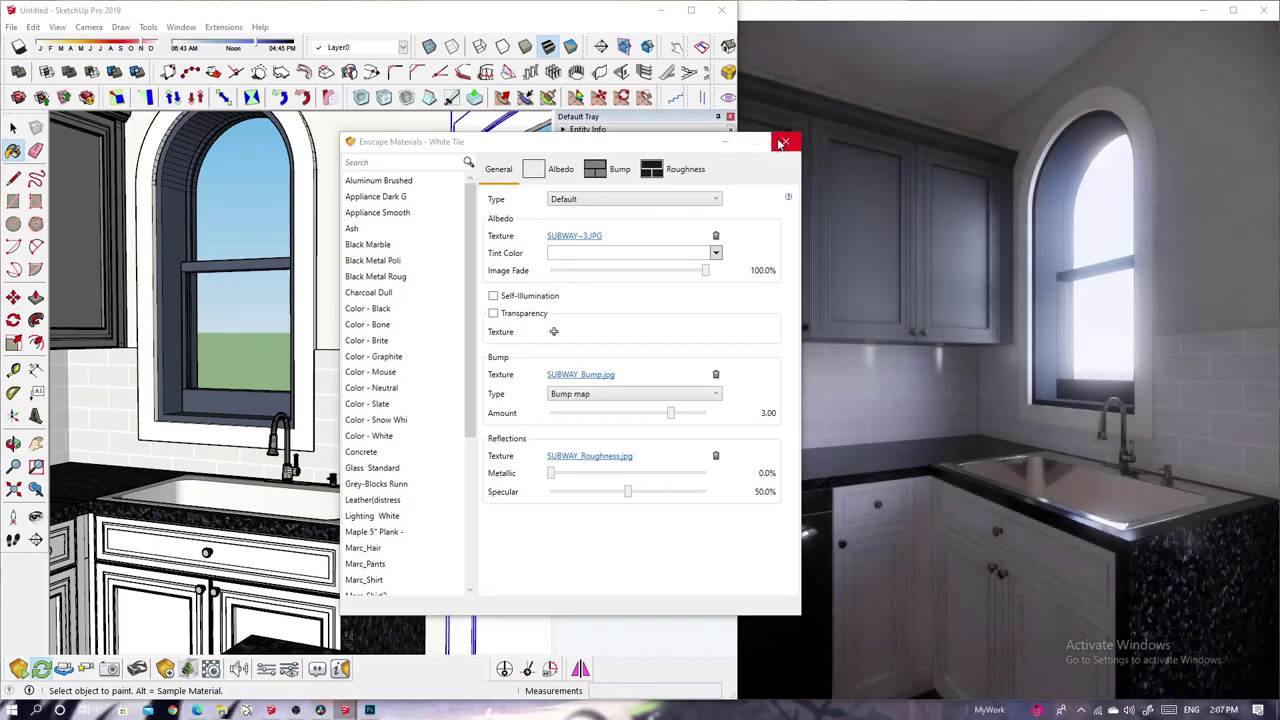
right_click(693, 410)
text(6)
key(Return)
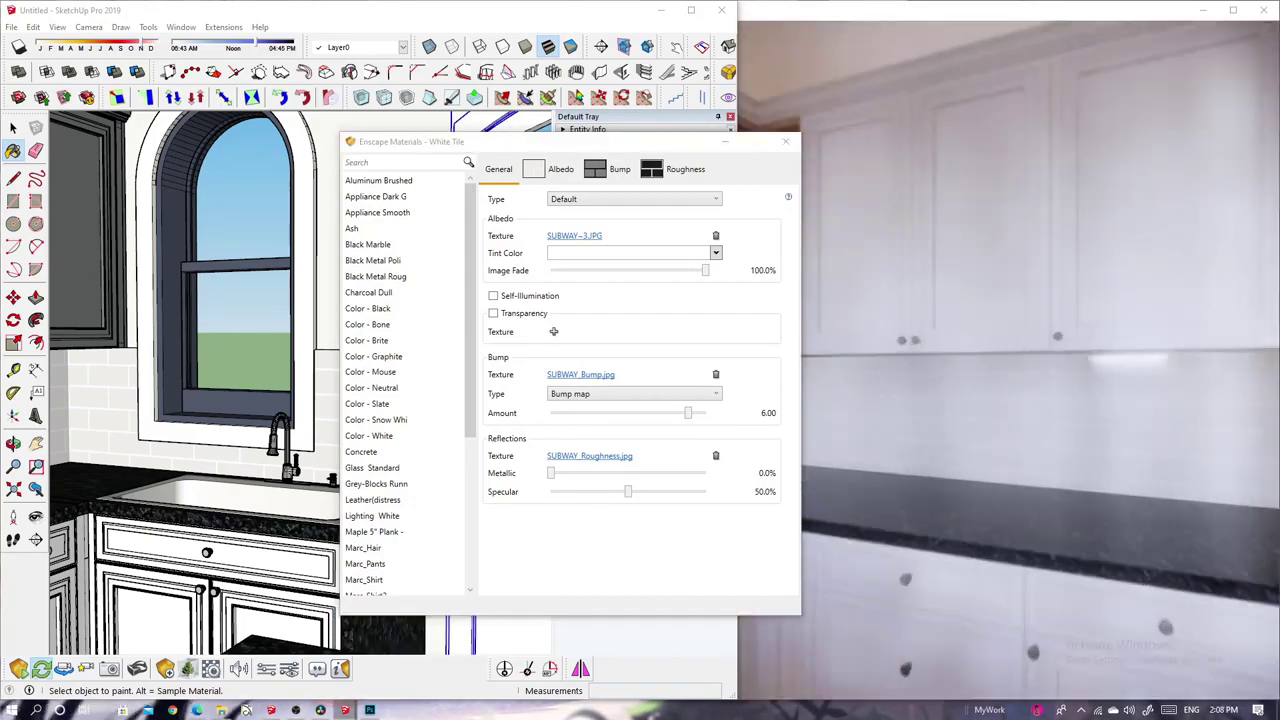
click(685, 169)
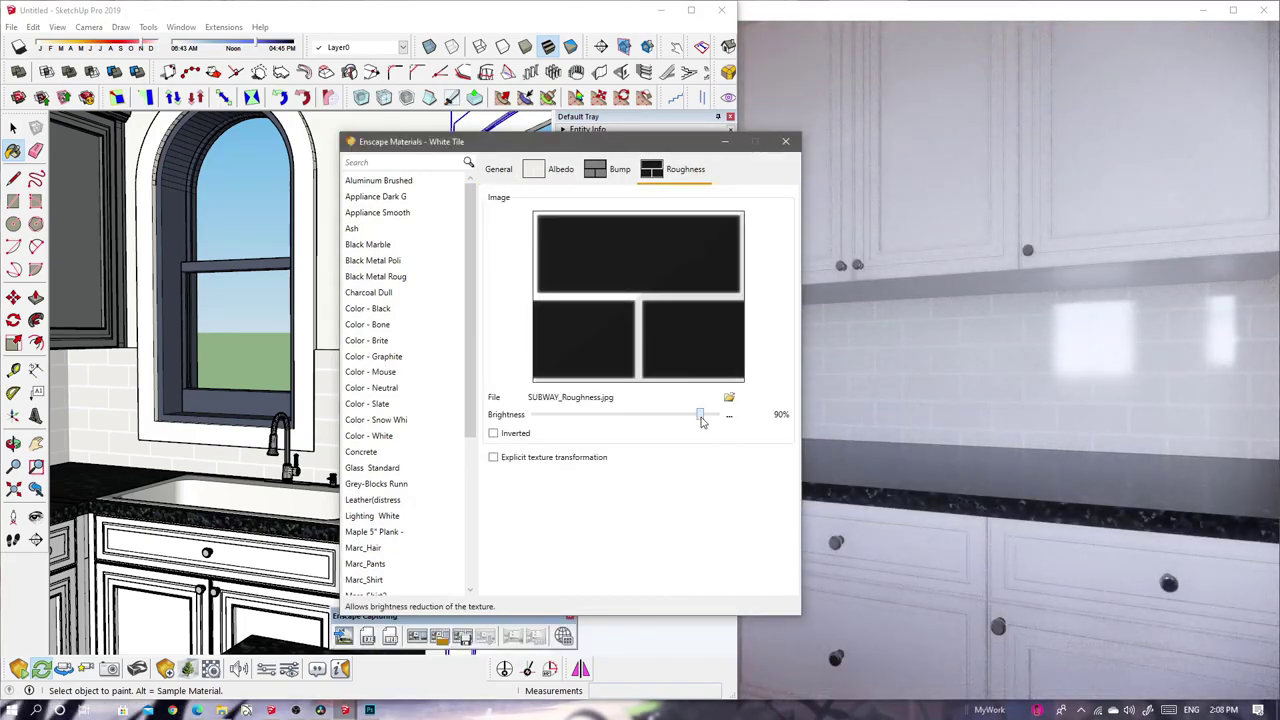
drag(701, 421, 673, 421)
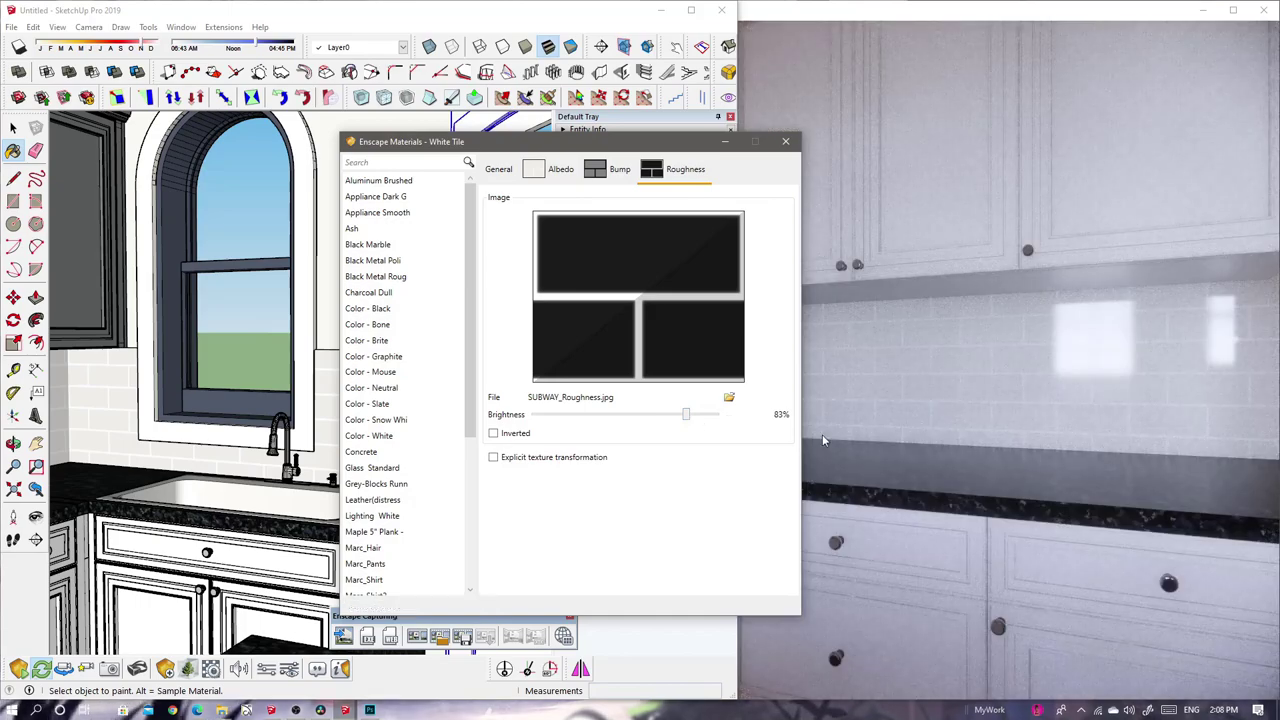
drag(822, 434, 1002, 446)
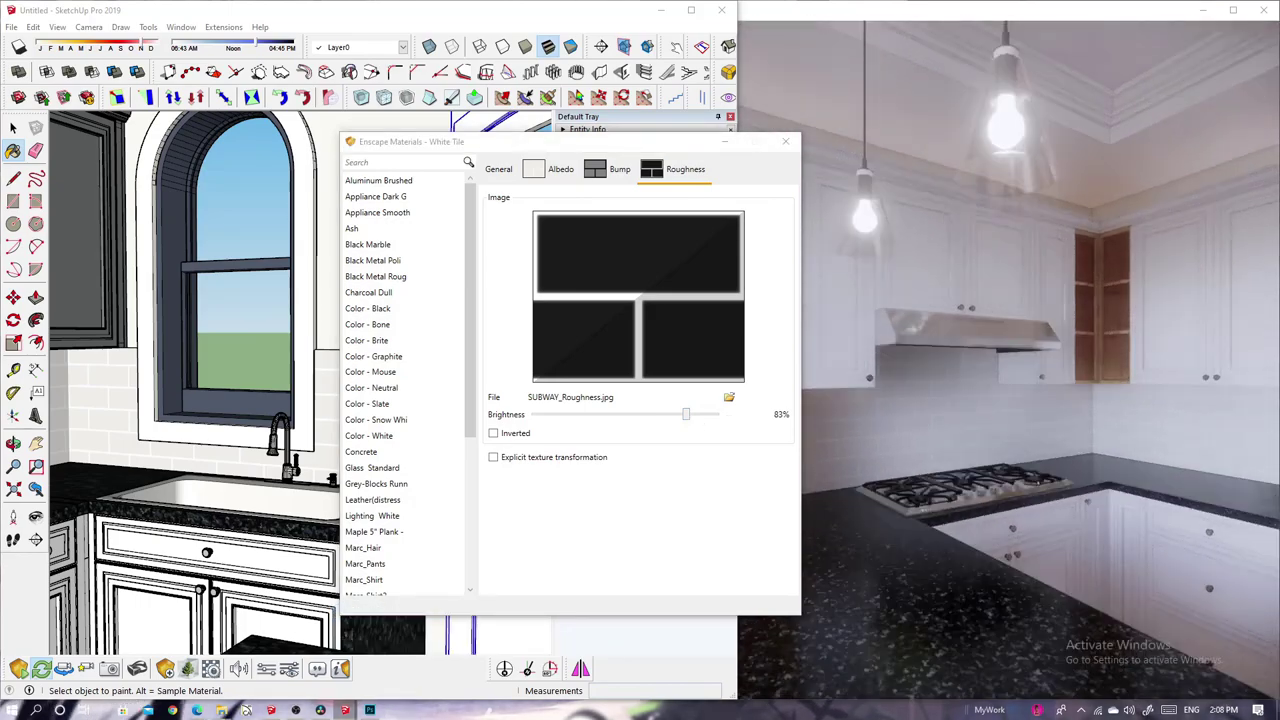
click(785, 141)
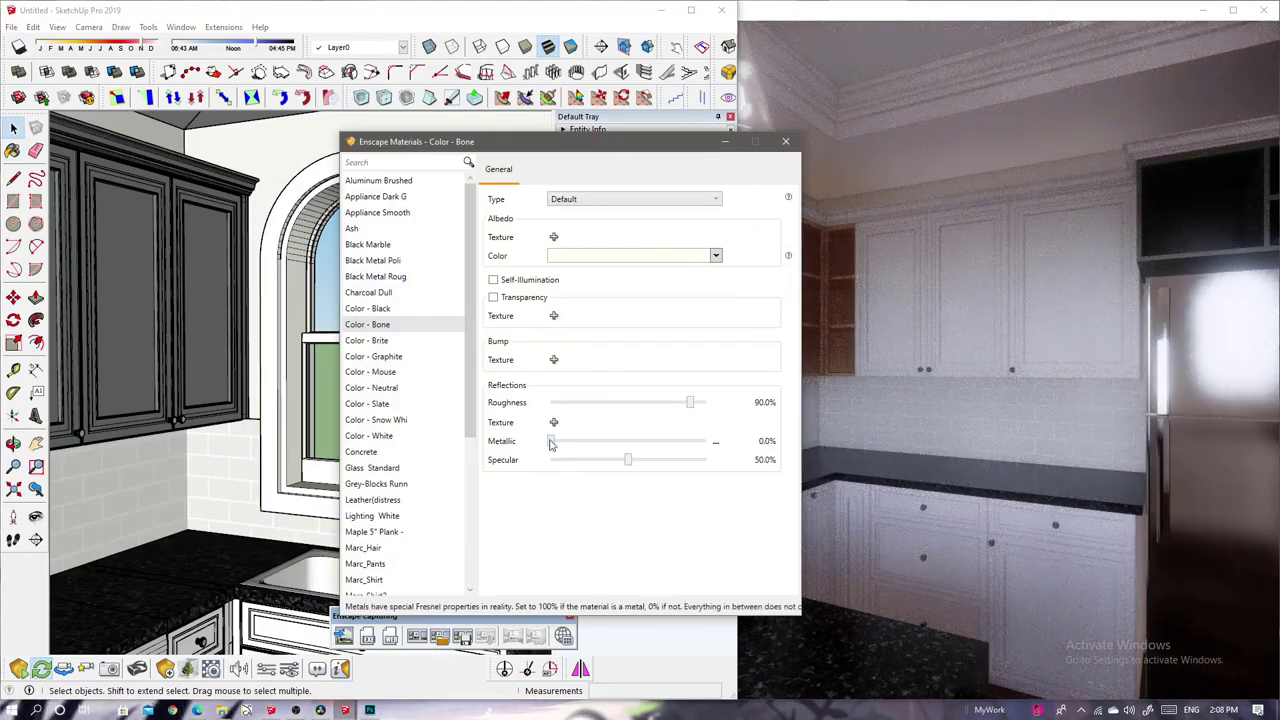
- Set the Color - Bone material's Metallic value to 89.5%
mouse_move(550, 441)
mouse_down()
mouse_move(696, 441)
mouse_move(563, 403)
mouse_move(581, 405)
mouse_up()
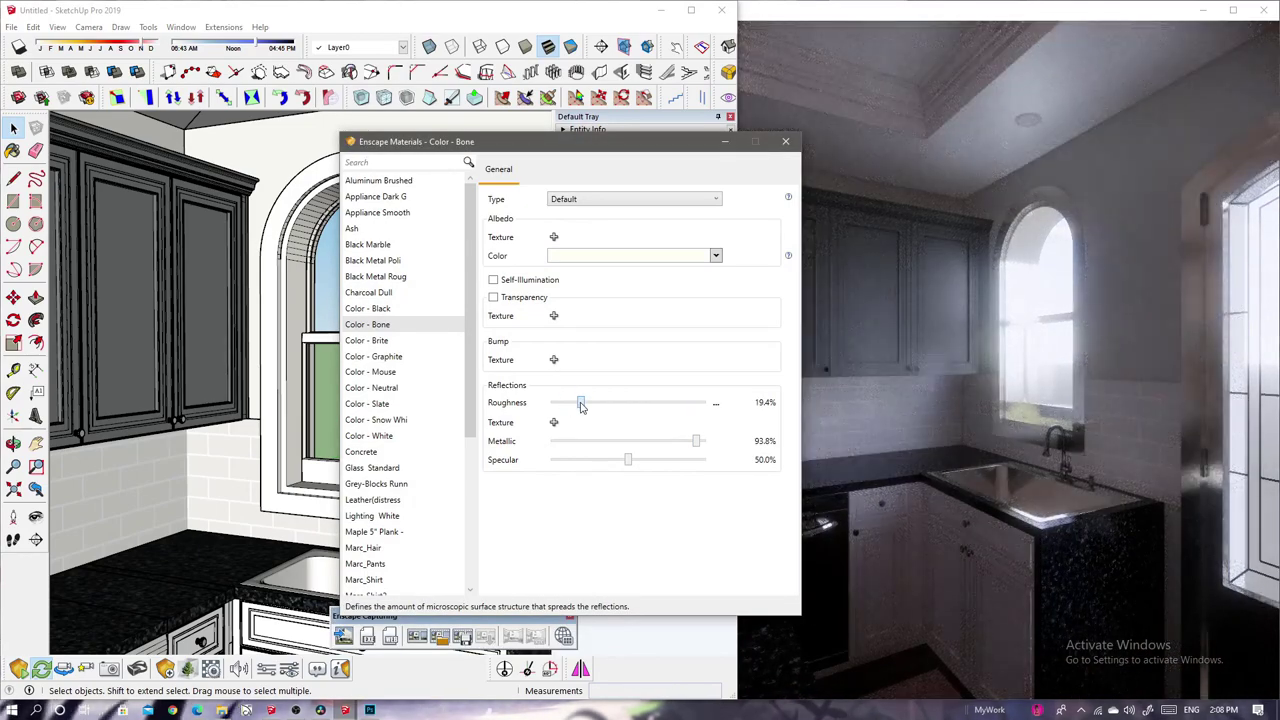
drag(696, 448, 688, 448)
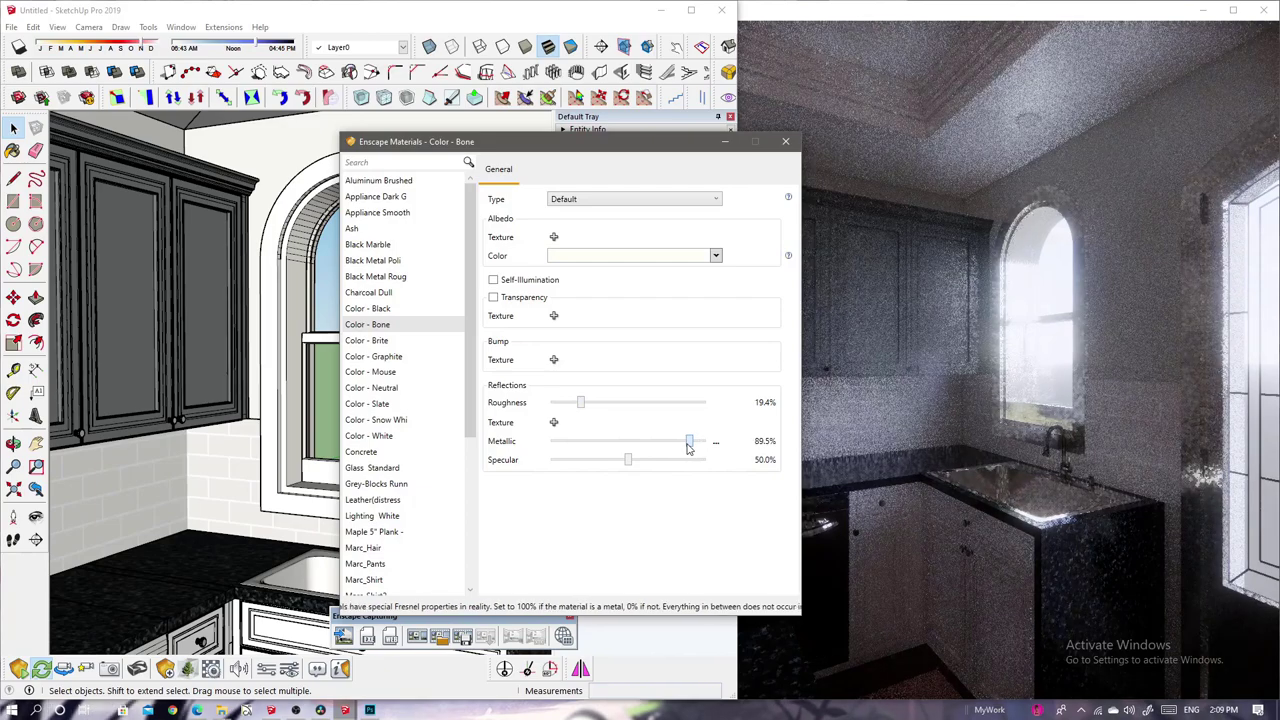
drag(900, 471, 812, 434)
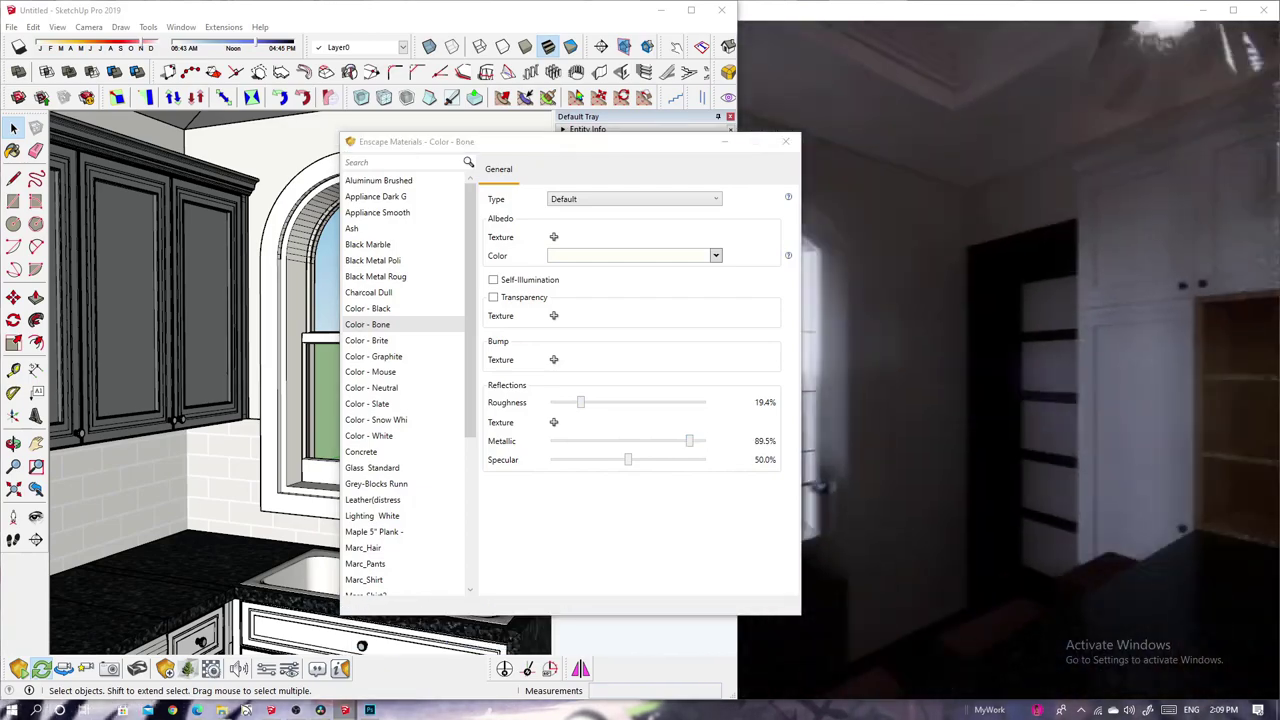
scroll(453, 270, up, 5)
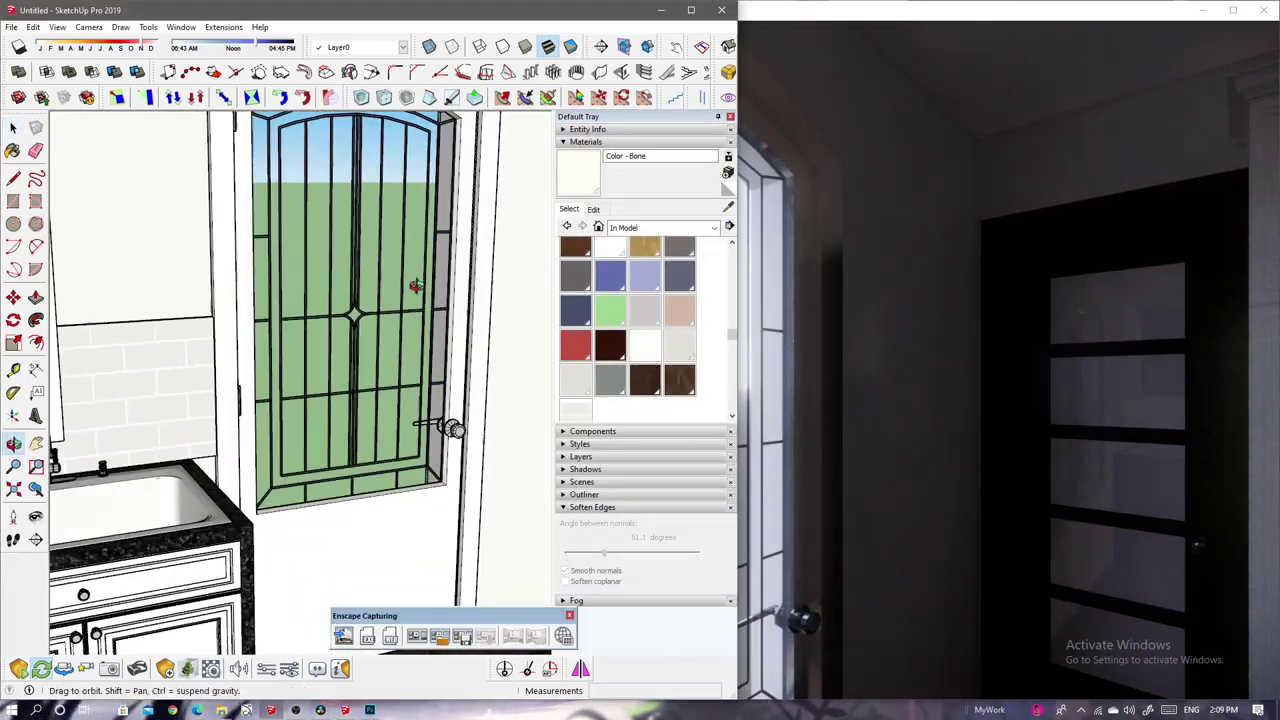
middle_drag(430, 280, 453, 270)
scroll(453, 270, down, 5)
- Reverse the faces of the door glass panels, including the glass door beside the ovens
key(space)
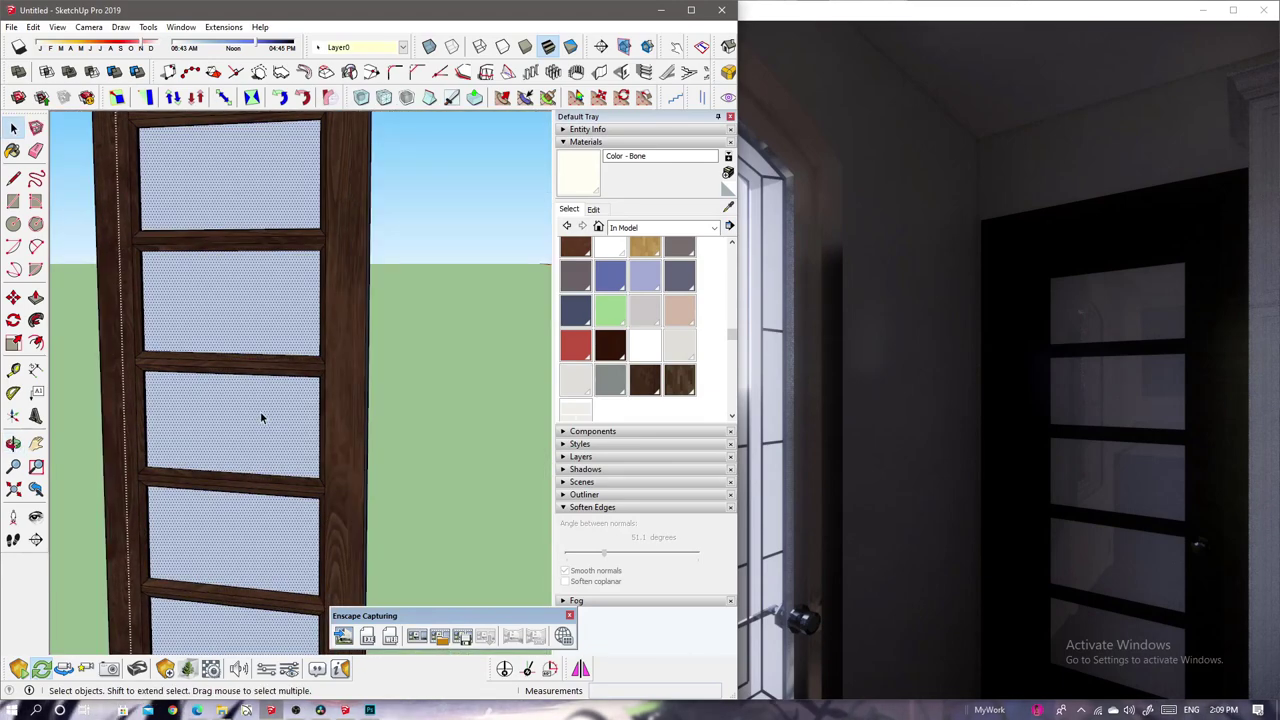
right_click(260, 411)
click(307, 545)
mouse_move(278, 409)
middle_down()
mouse_move(396, 411)
mouse_move(165, 313)
middle_up()
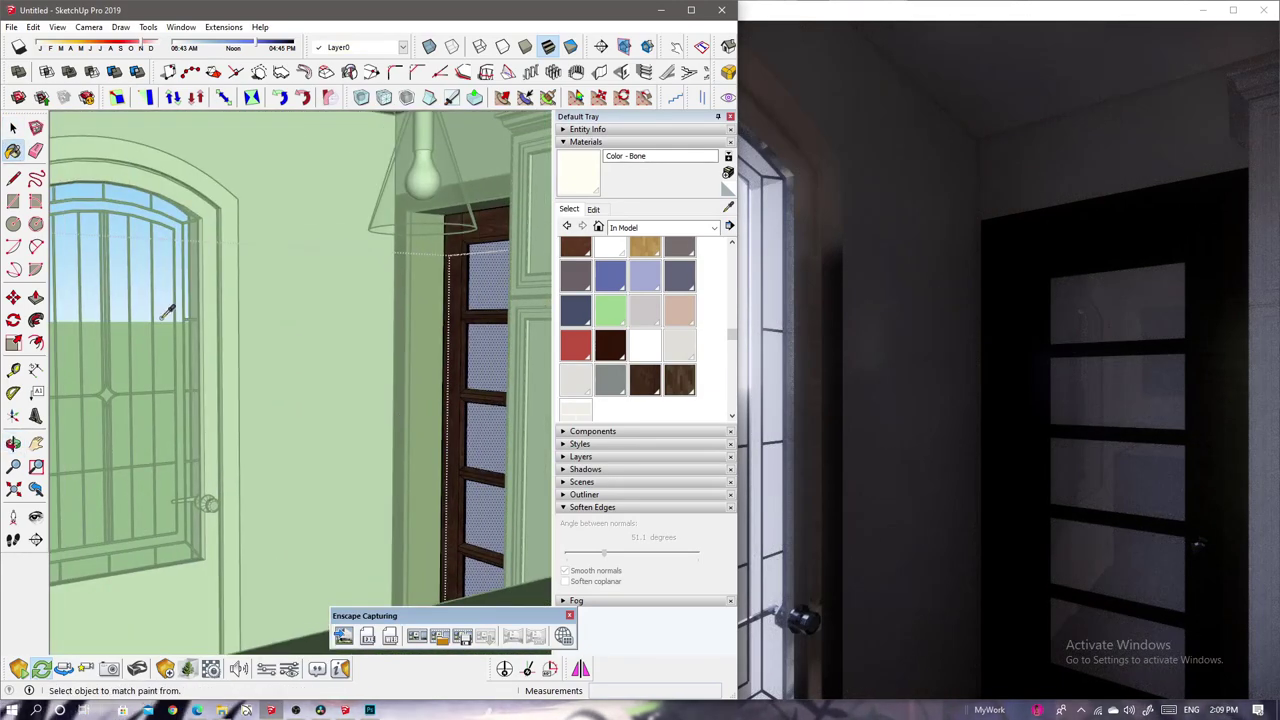
right_click(489, 441)
click(520, 288)
mouse_move(520, 288)
middle_down()
mouse_move(361, 396)
mouse_move(191, 389)
middle_up()
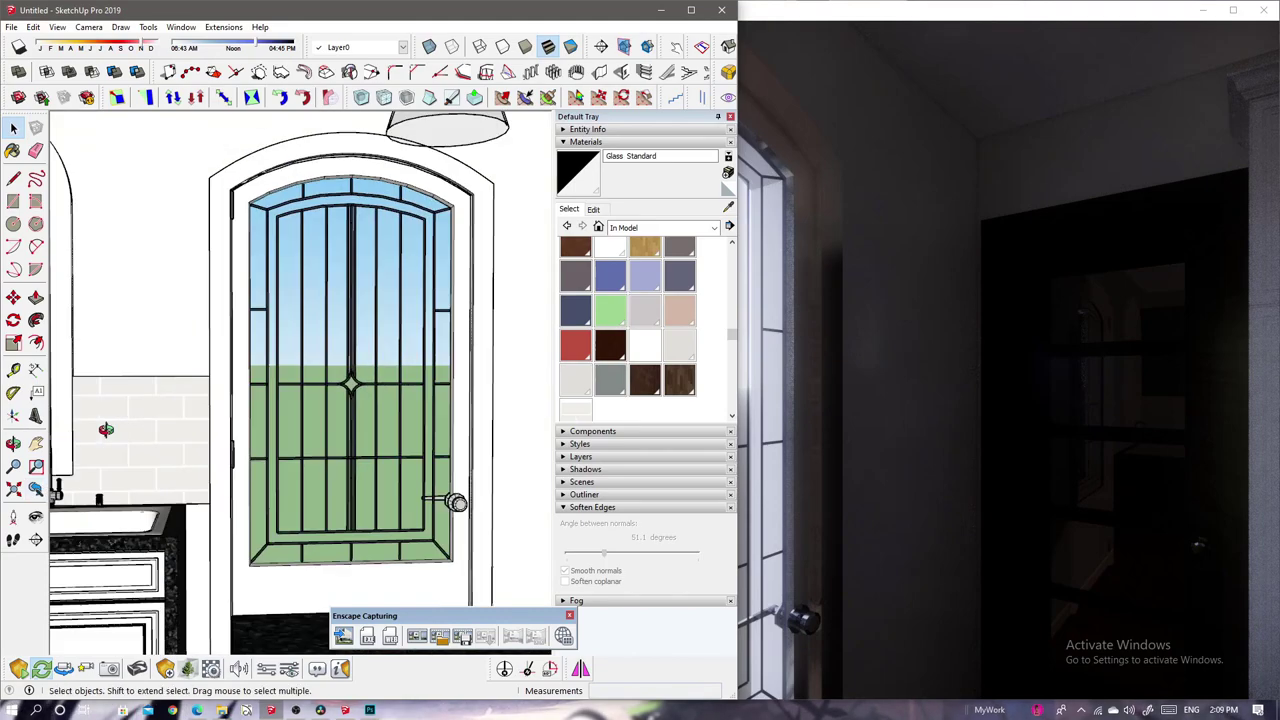
middle_drag(106, 429, 303, 457)
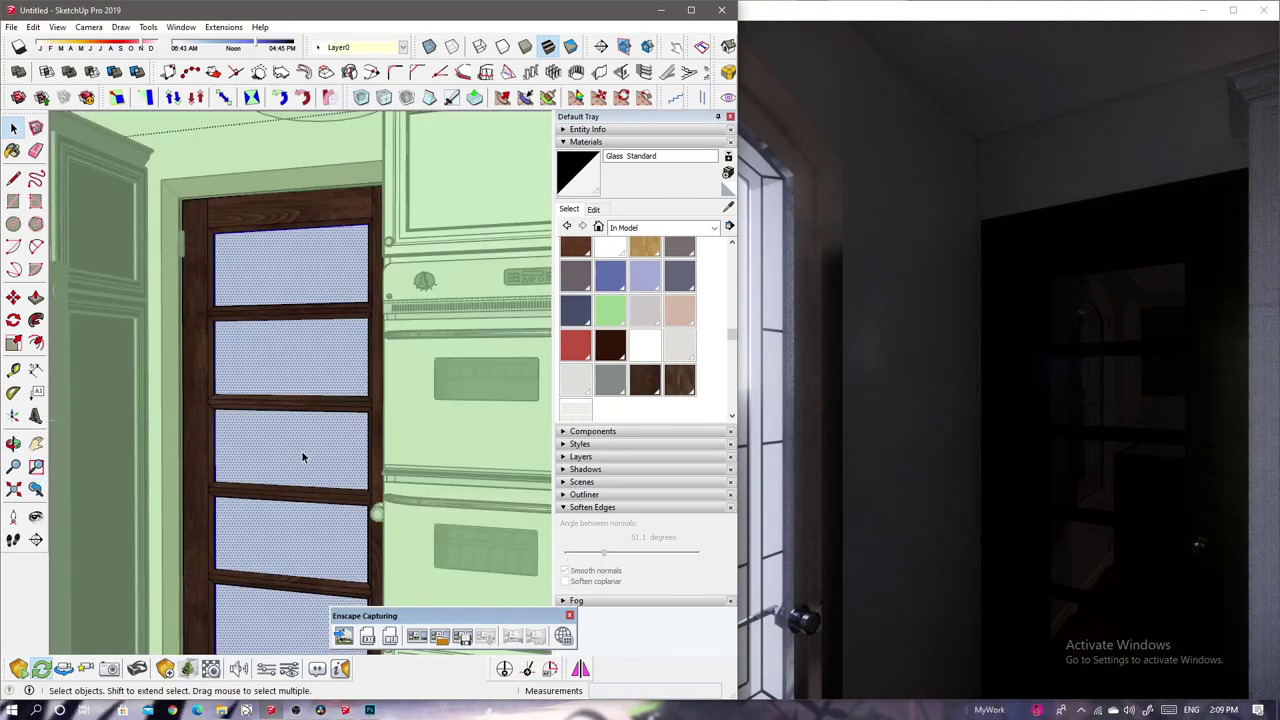
right_click(303, 457)
click(360, 304)
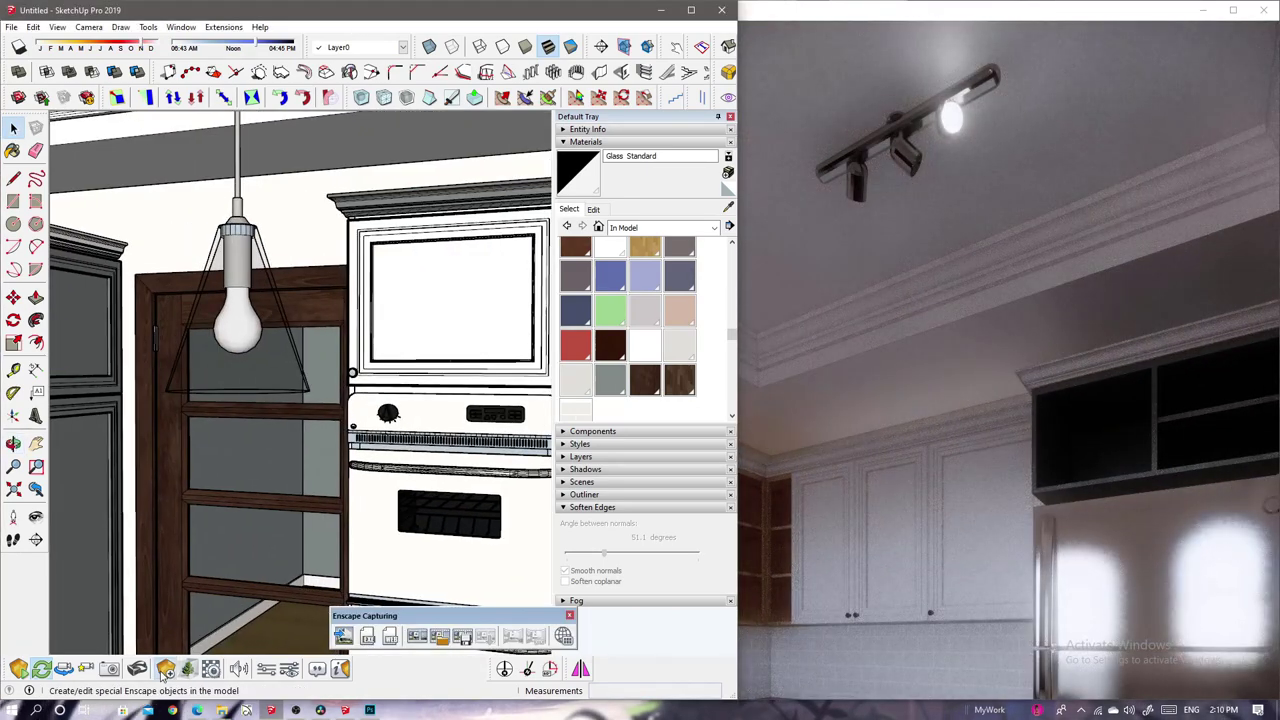
- Select the pendant lamp's sphere light and move it up to the ceiling
click(165, 668)
middle_drag(257, 363, 285, 5)
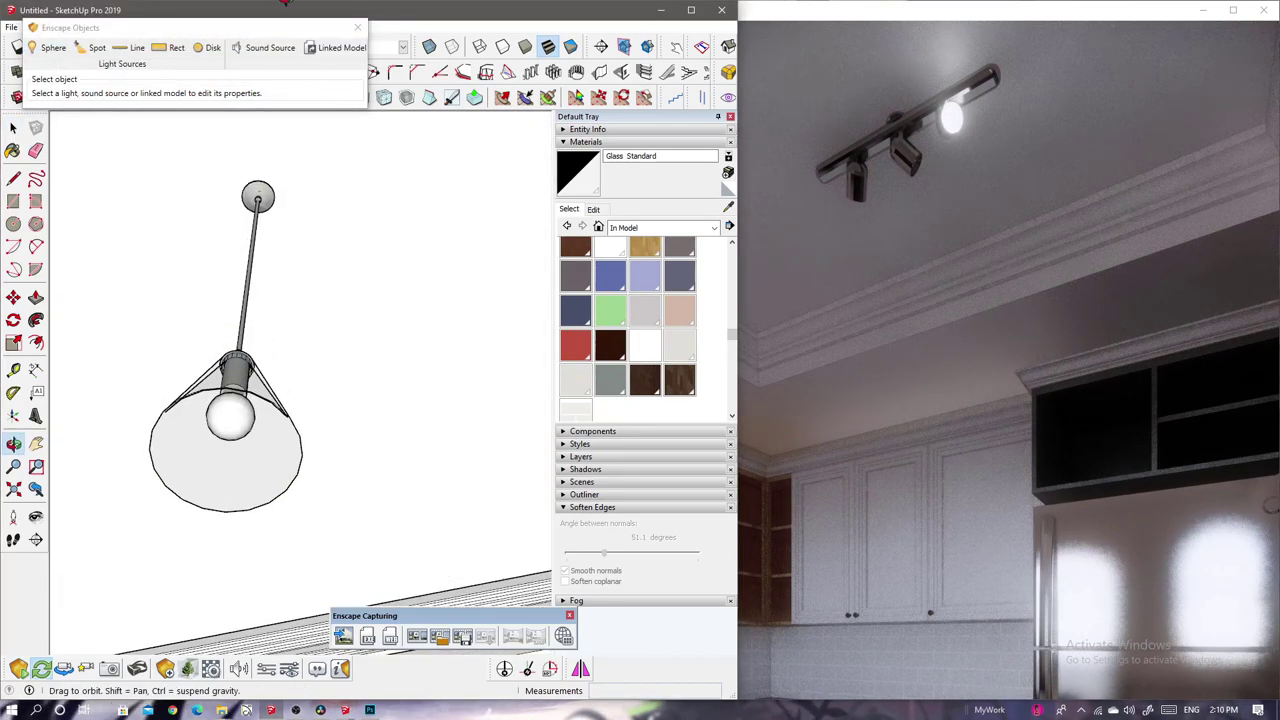
click(230, 440)
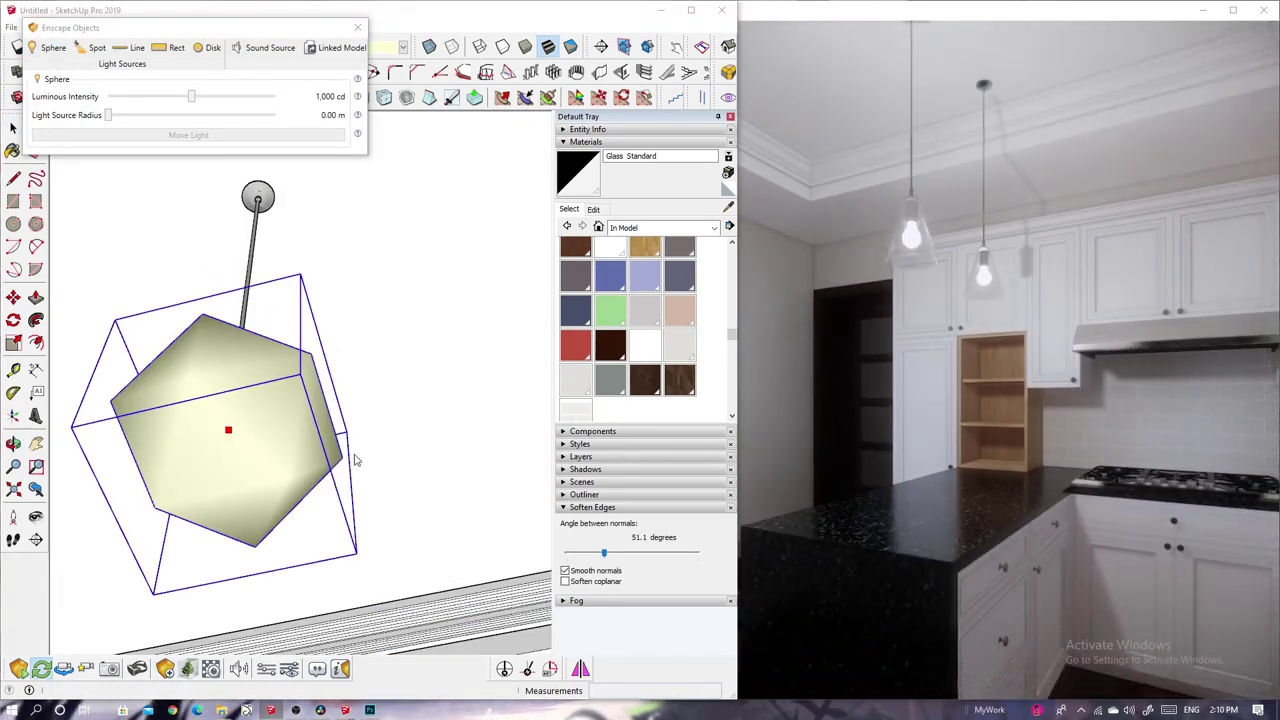
middle_drag(228, 430, 308, 429)
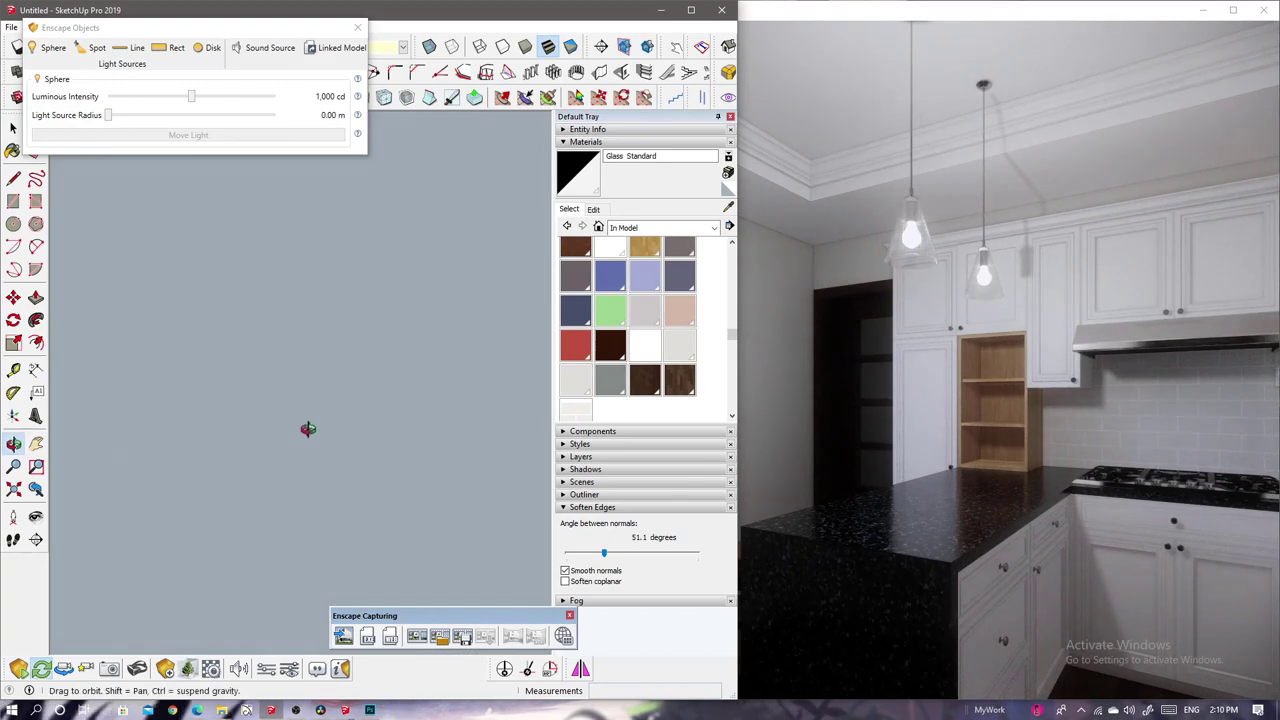
click(36, 489)
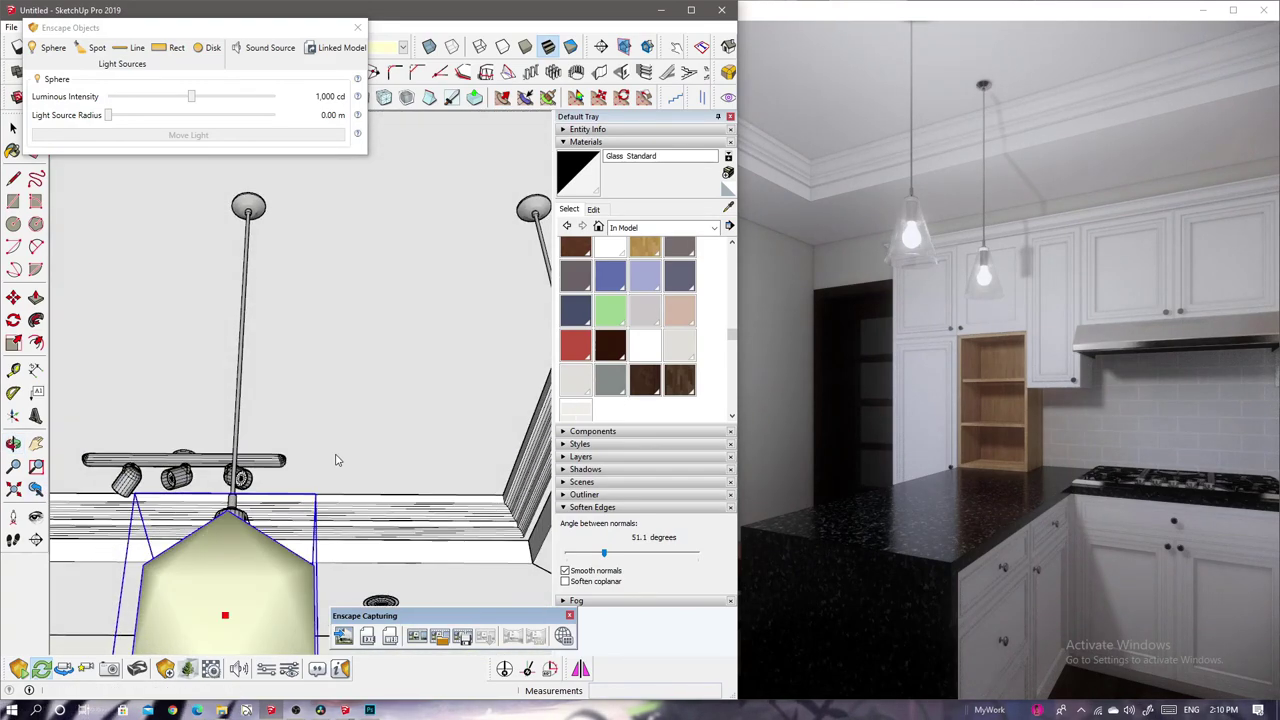
key(m)
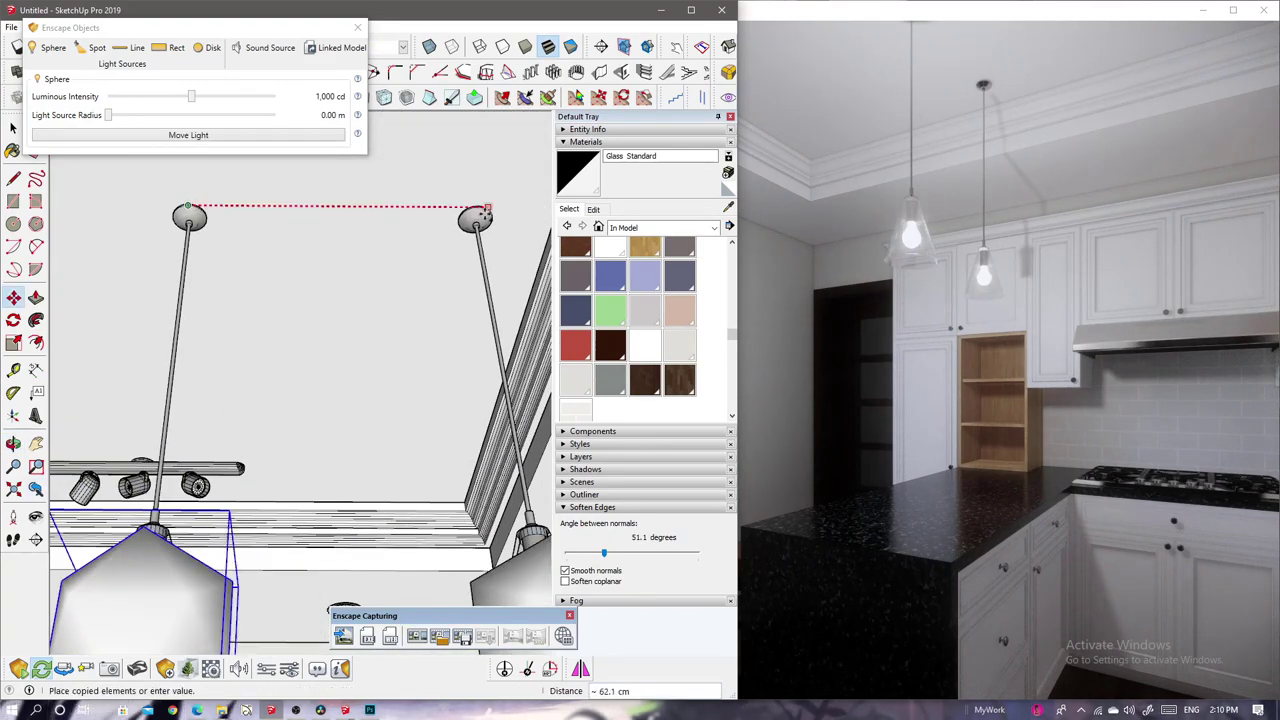
click(480, 208)
middle_drag(480, 208, 365, 331)
key(space)
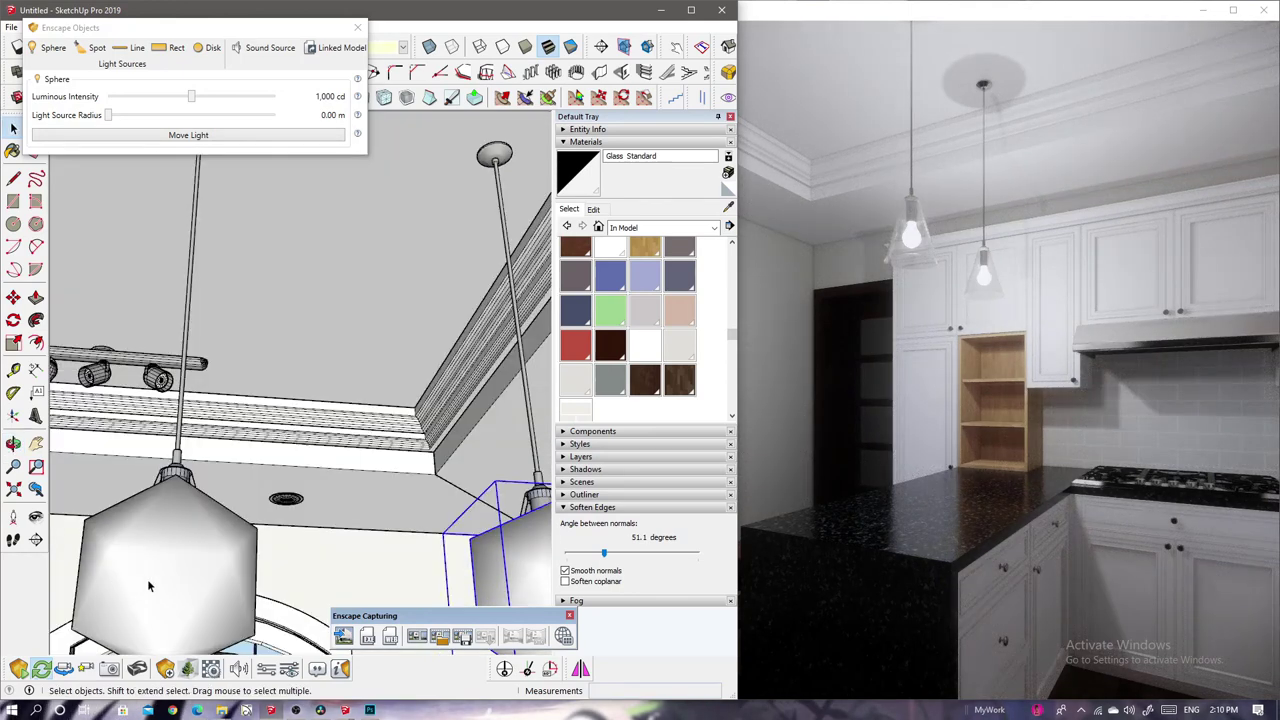
- Switch the material library to Colors, pick Color D01, and lower the pendant light's intensity
click(660, 227)
click(637, 314)
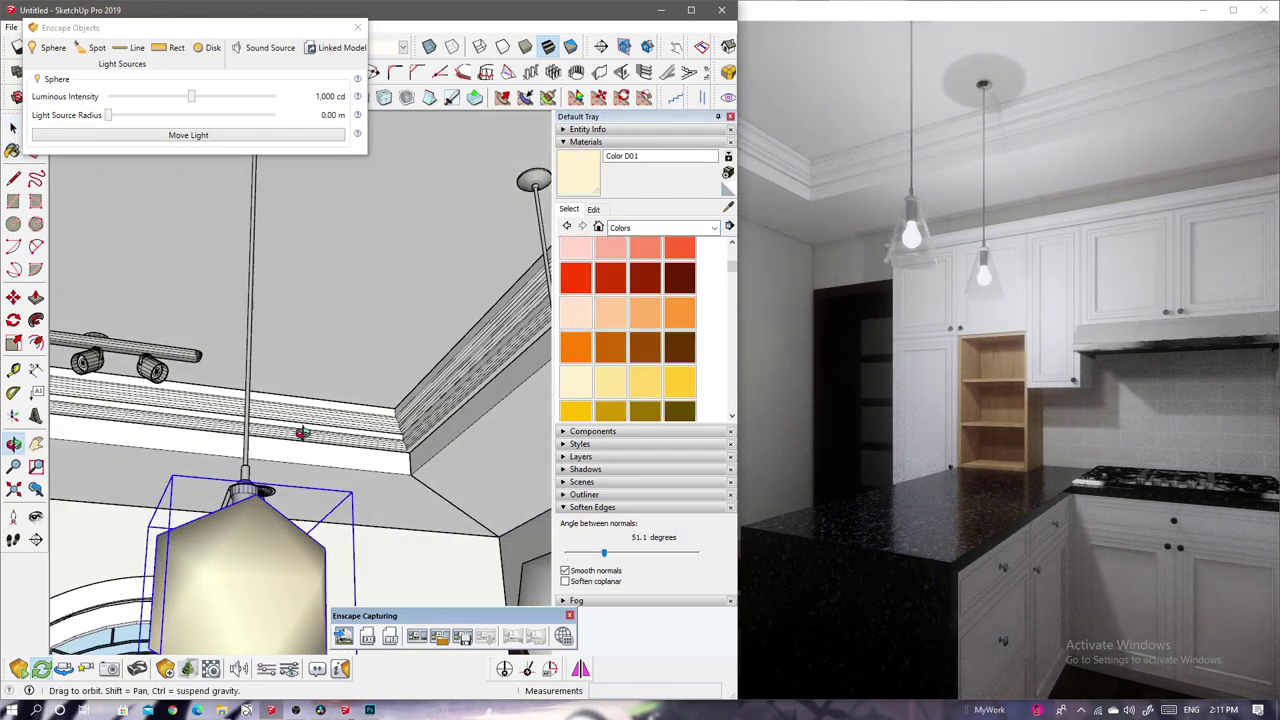
middle_drag(447, 452, 318, 400)
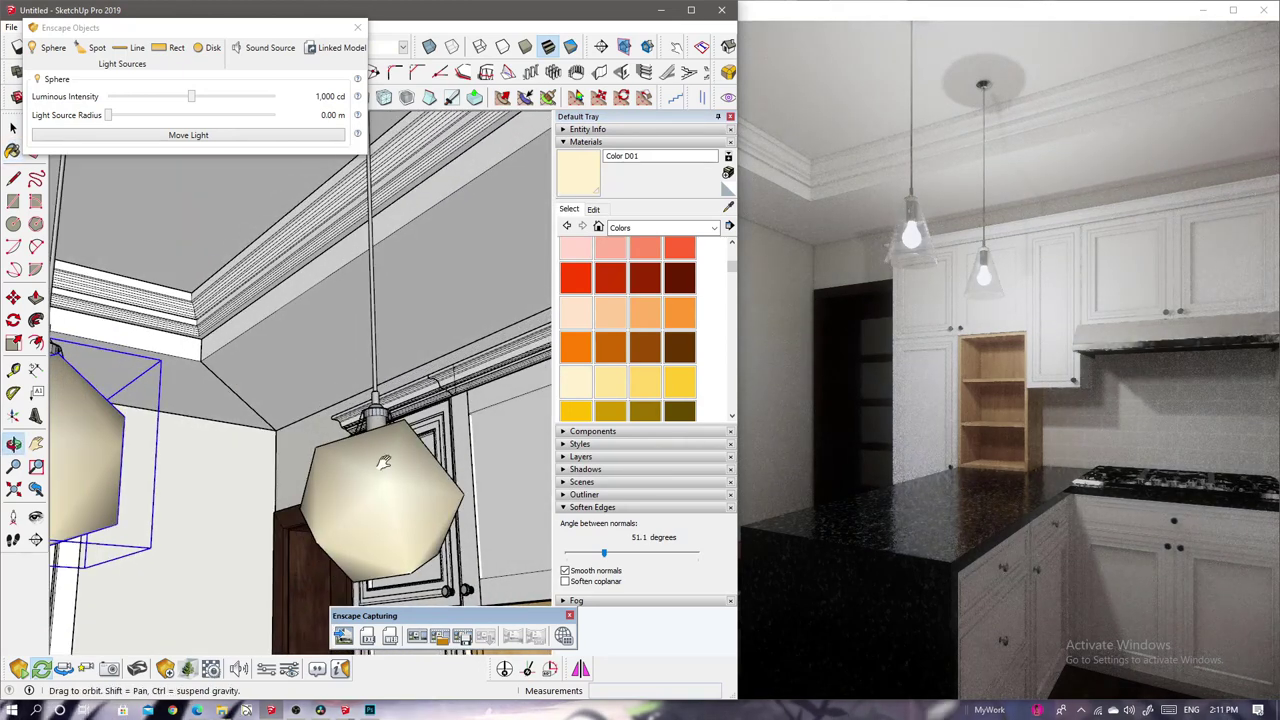
middle_drag(383, 462, 385, 473)
click(594, 209)
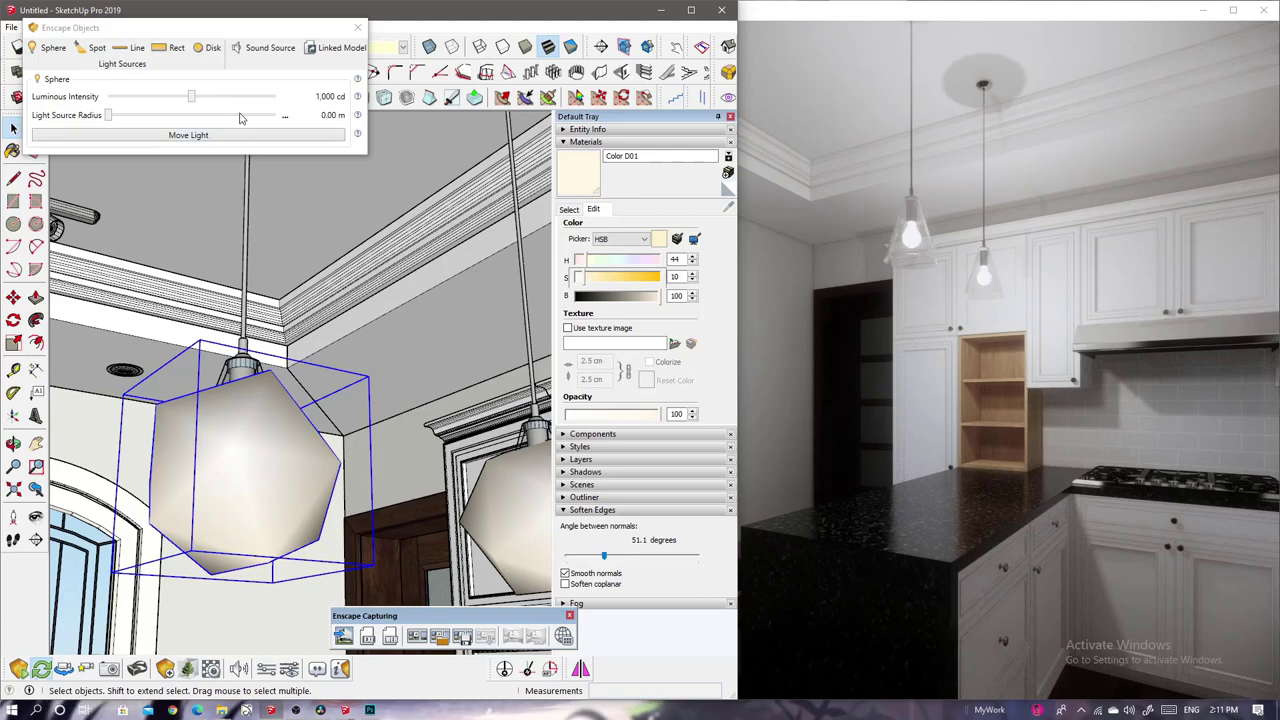
drag(191, 96, 183, 96)
mouse_move(300, 300)
middle_down()
mouse_move(367, 332)
mouse_move(329, 294)
mouse_move(200, 280)
mouse_move(323, 443)
middle_up()
scroll(128, 285, up, 5)
- Select all of the recessed downlight's geometry and make it a group
key(b)
scroll(351, 271, down, 5)
key(space)
scroll(351, 271, up, 5)
triple_click(290, 260)
right_click(350, 250)
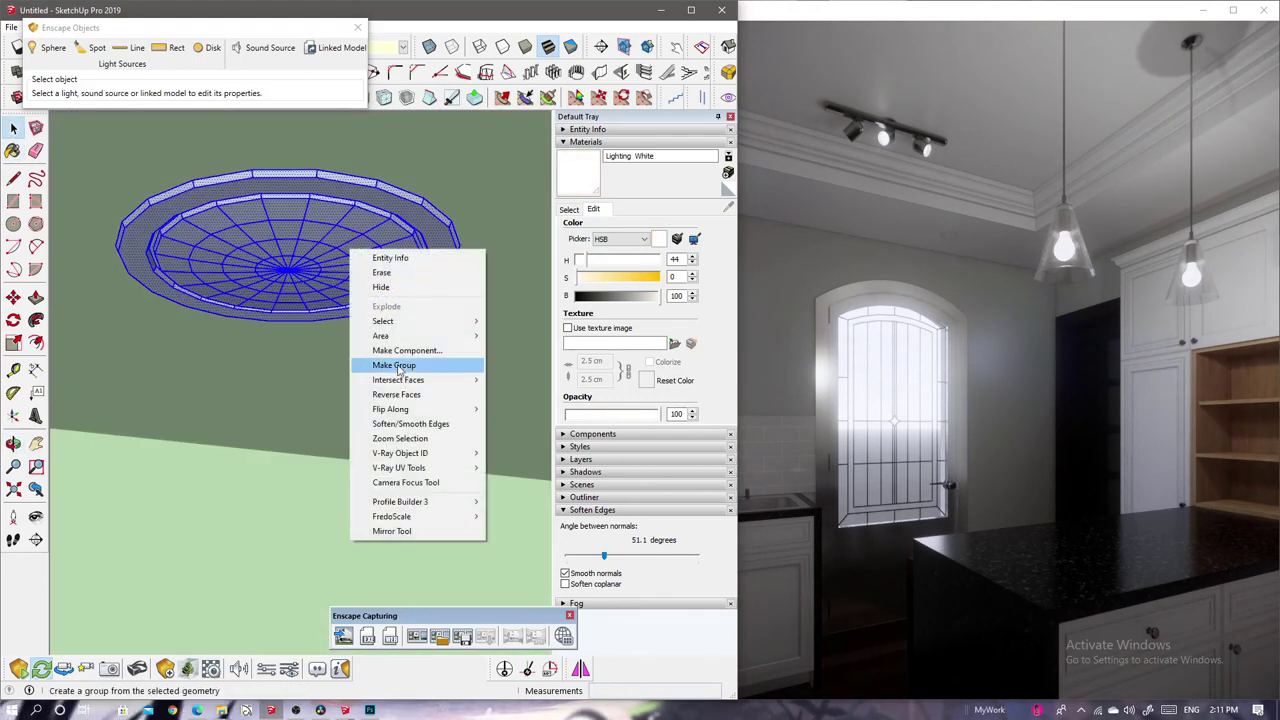
click(398, 366)
click(403, 400)
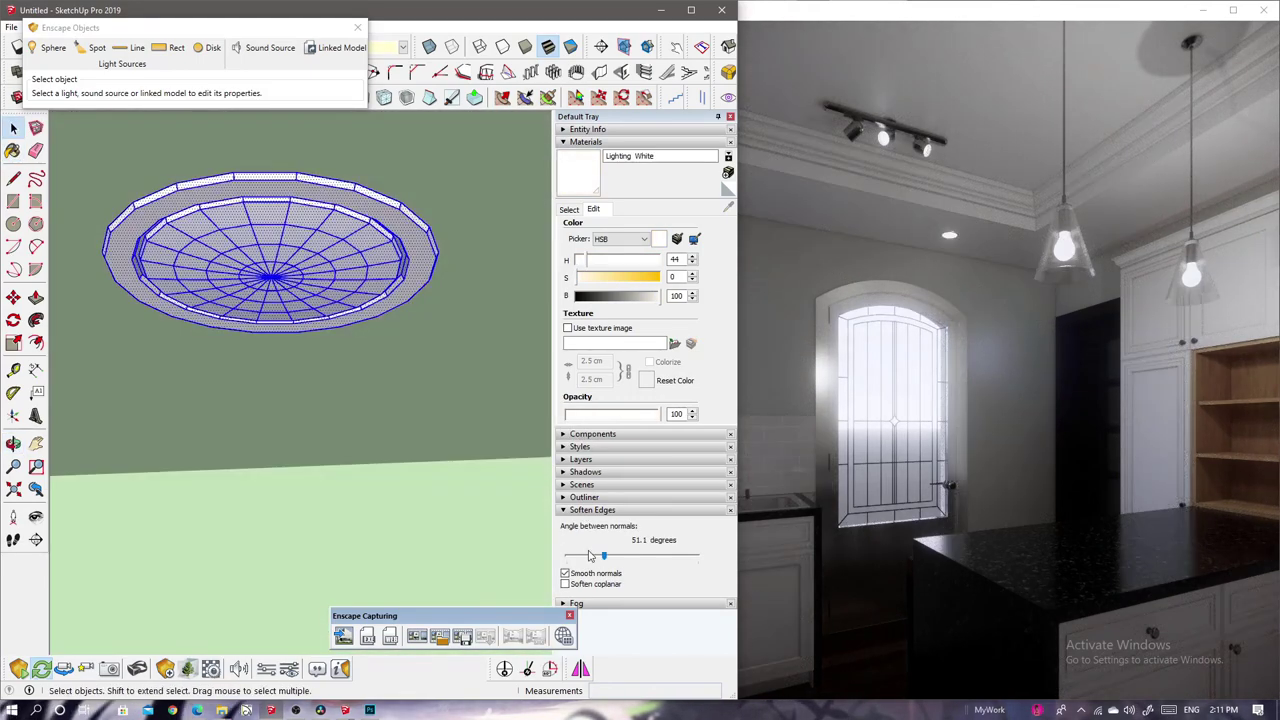
- Reverse the faces of the downlight group
middle_drag(278, 316, 397, 280)
scroll(397, 374, down, 5)
scroll(343, 343, down, 5)
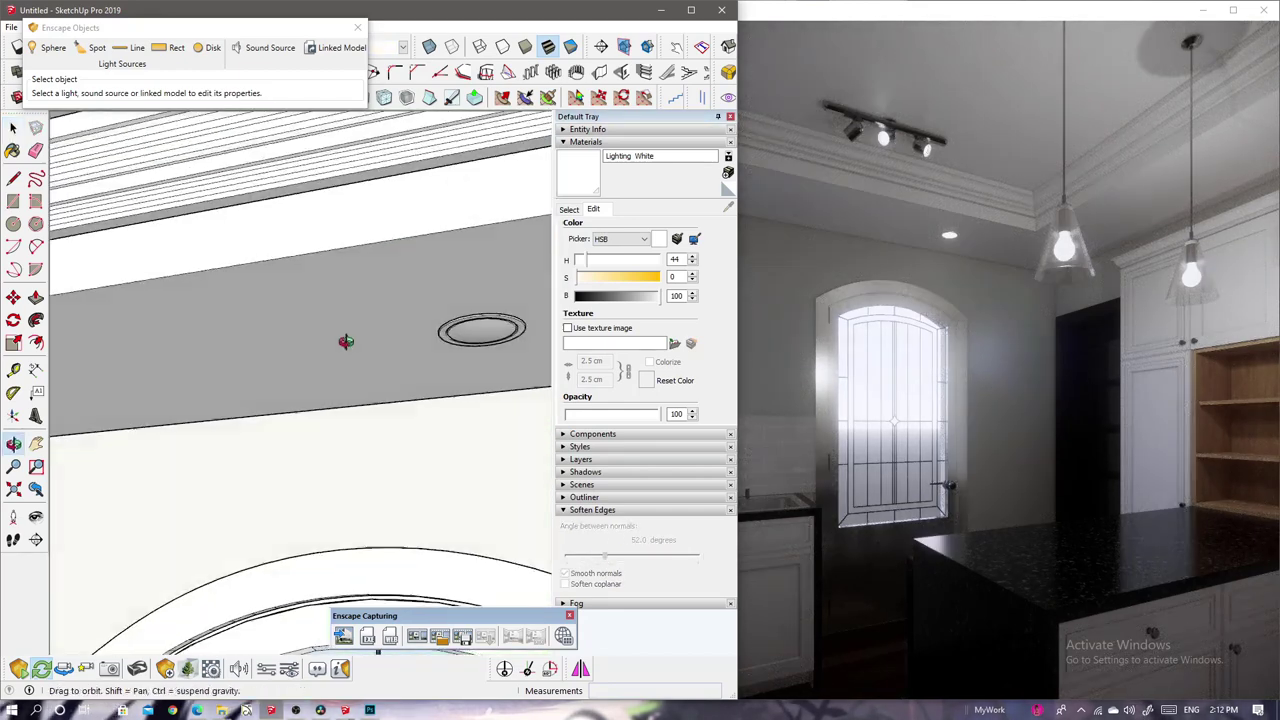
scroll(533, 325, down, 2)
click(443, 333)
scroll(443, 333, up, 5)
right_click(426, 328)
click(485, 476)
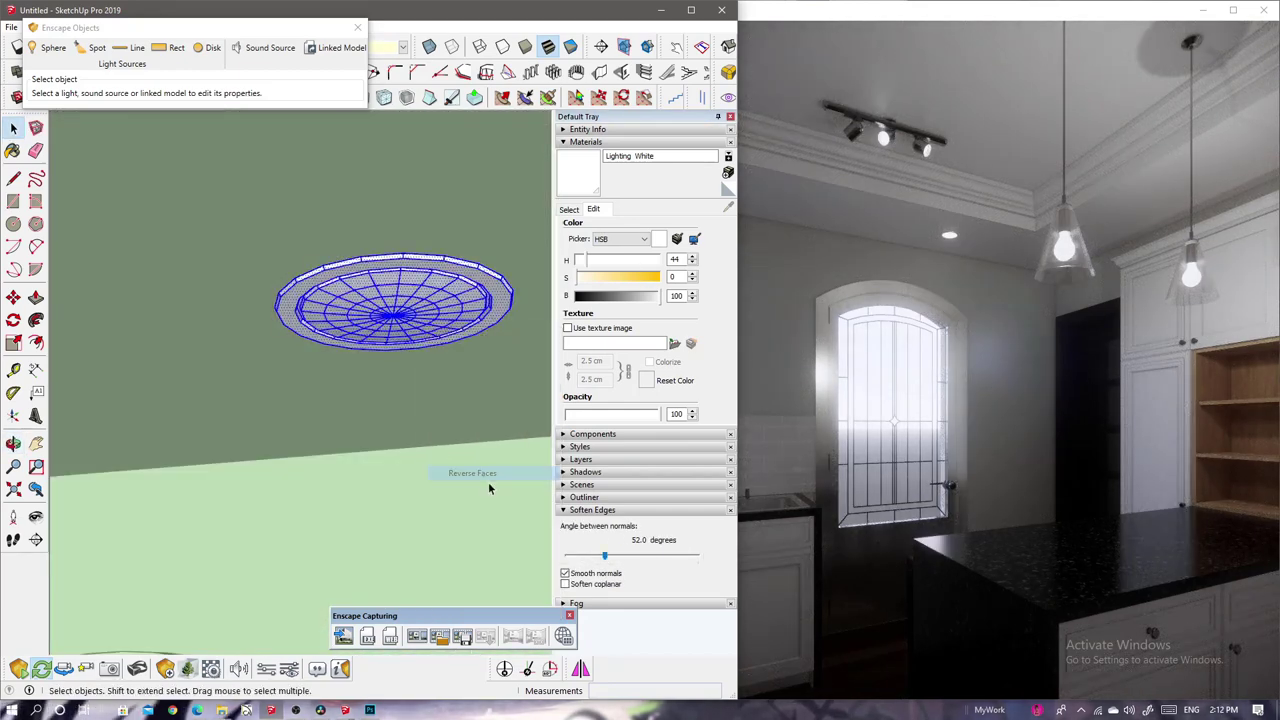
click(468, 394)
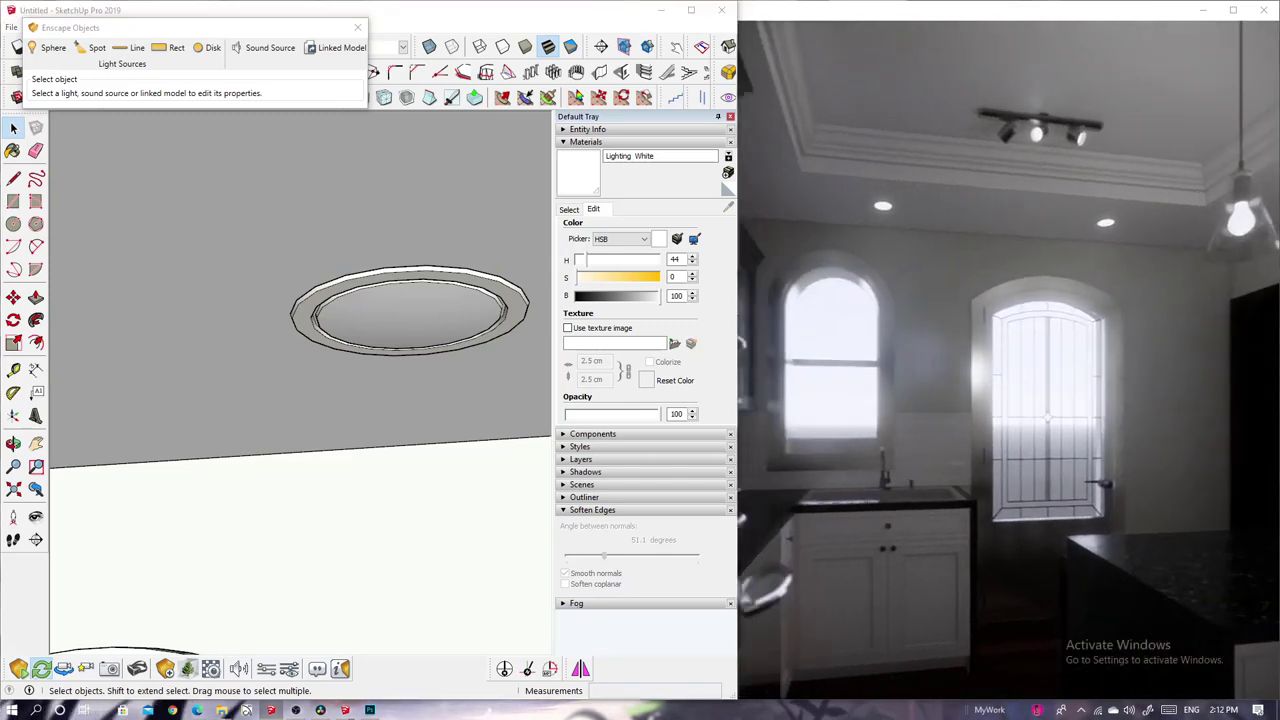
- Copy the downlight group onto the ceiling soffit
click(389, 322)
scroll(198, 207, down, 3)
scroll(198, 207, down, 4)
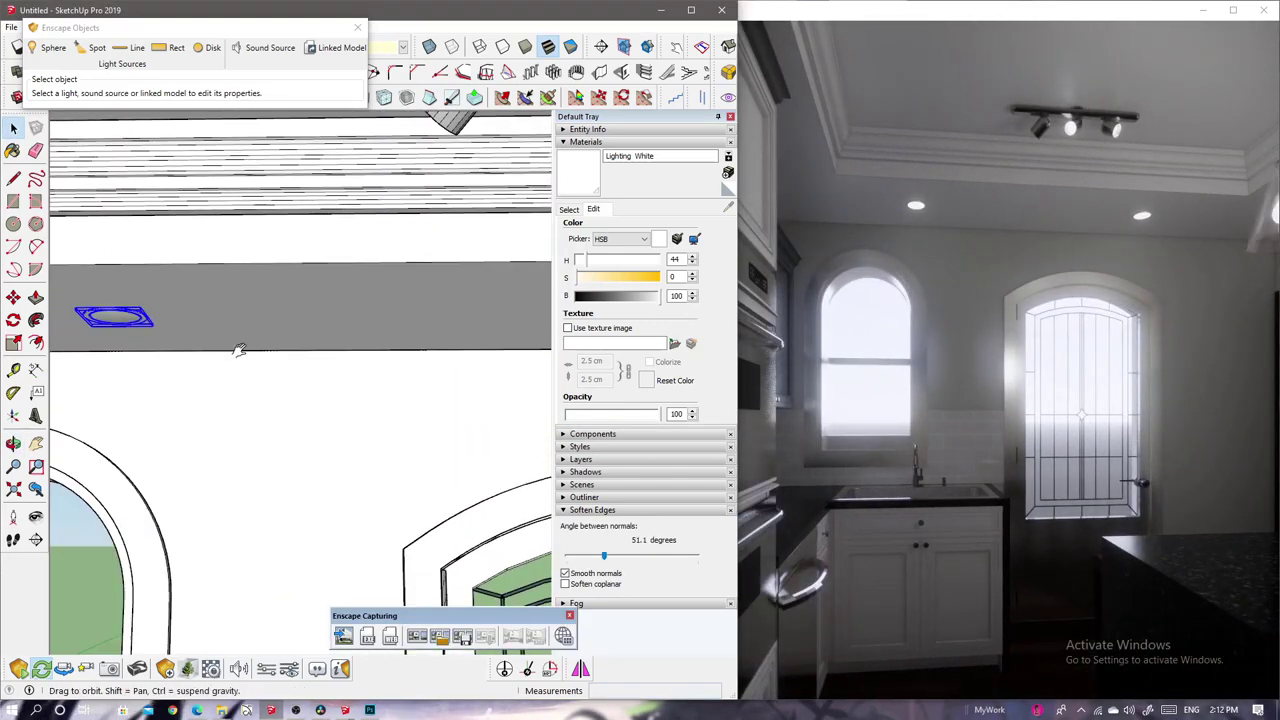
scroll(193, 340, down, 3)
right_click(120, 268)
key(Escape)
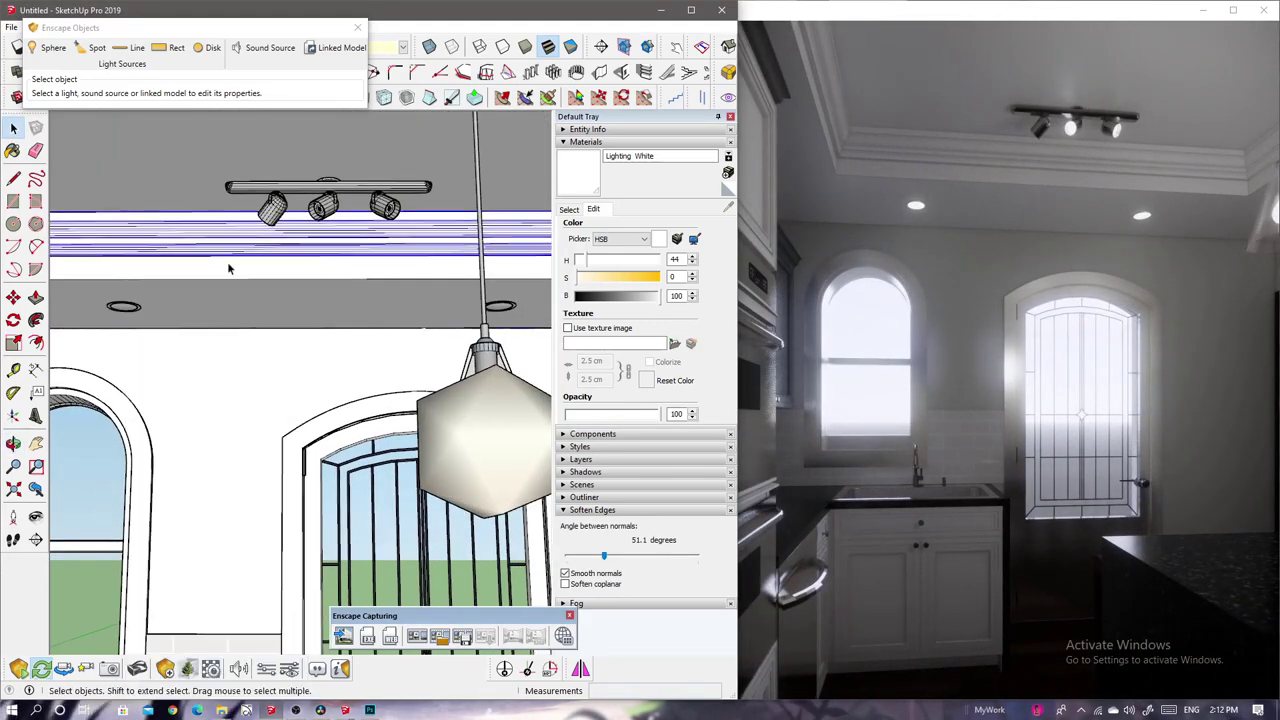
click(125, 313)
key(m)
key(ctrl)
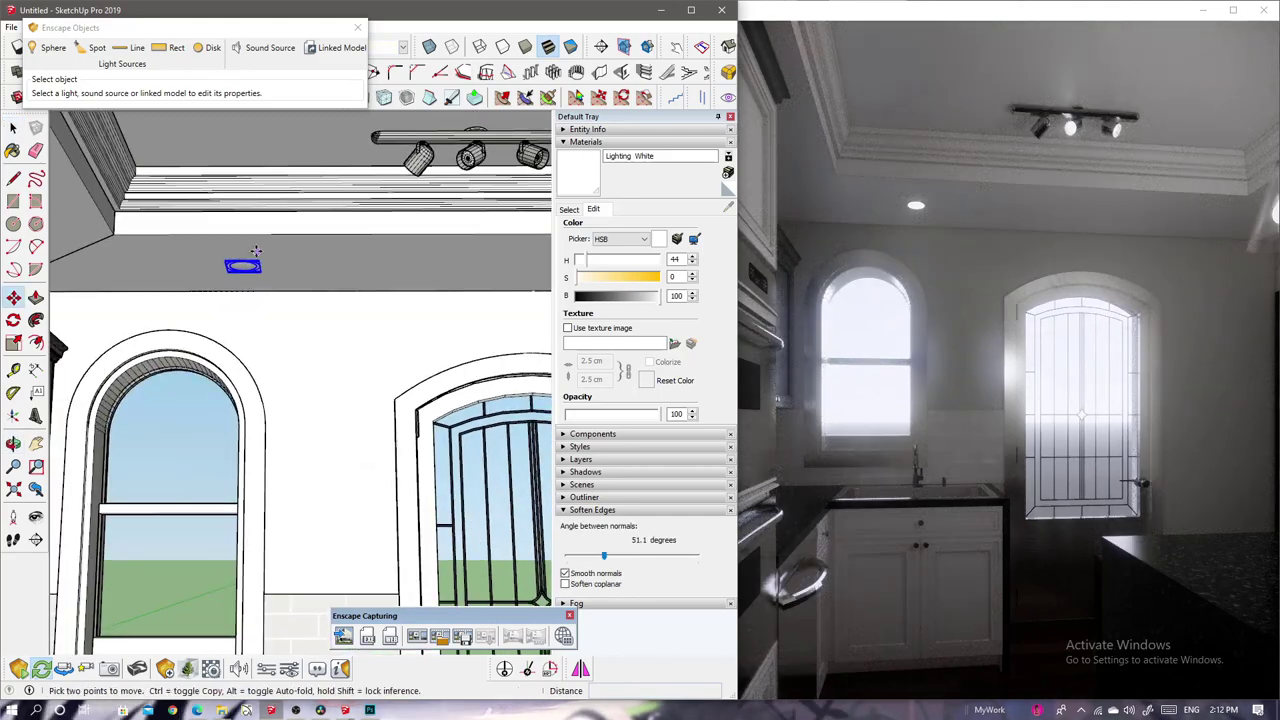
click(229, 266)
click(341, 249)
- Place another downlight copy on the ceiling above the cabinets and check the result
mouse_move(280, 277)
middle_down()
mouse_move(410, 405)
mouse_move(134, 127)
middle_up()
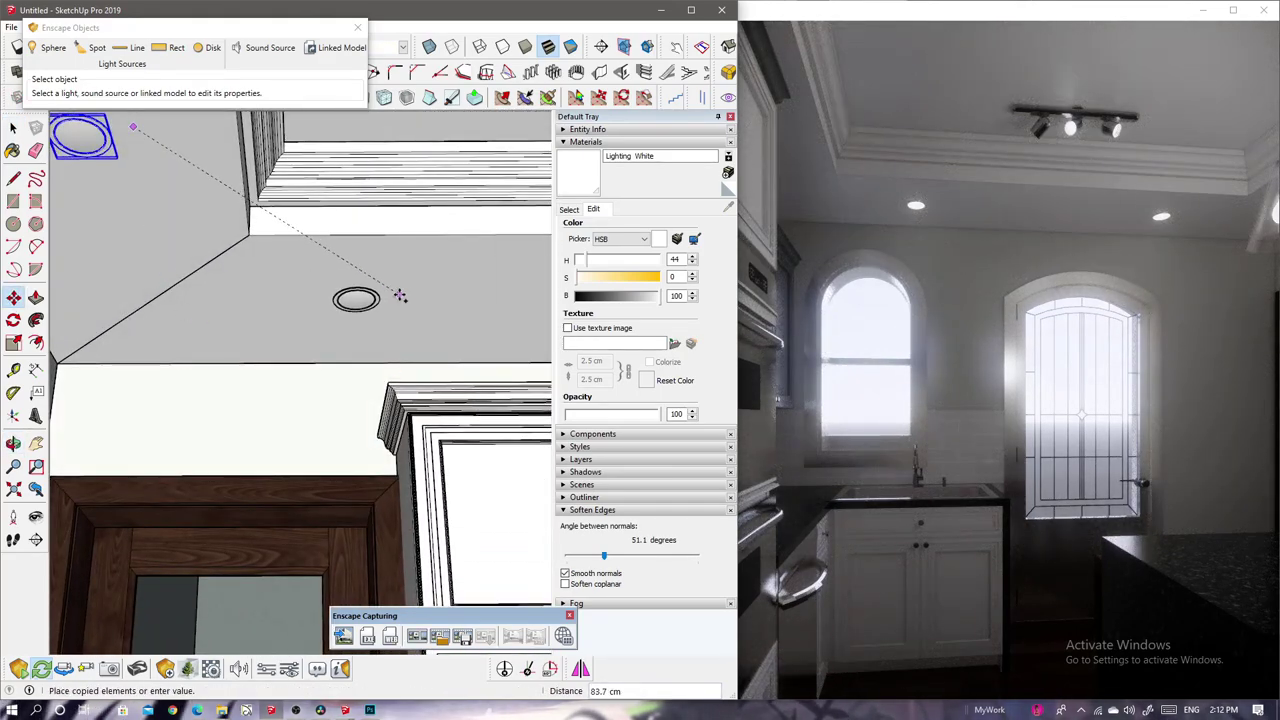
mouse_move(410, 303)
middle_down()
mouse_move(206, 240)
mouse_move(305, 273)
mouse_move(137, 321)
middle_up()
key(ctrl)
click(206, 240)
click(305, 273)
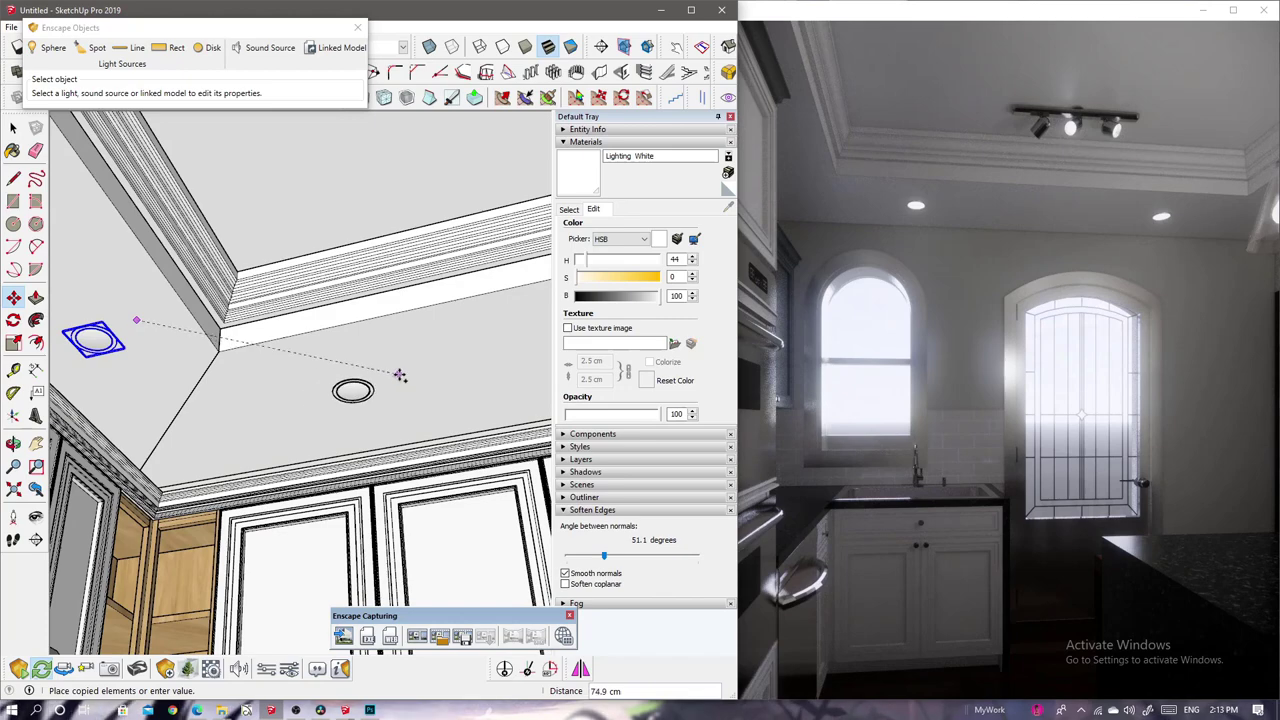
mouse_move(306, 380)
middle_down()
mouse_move(274, 369)
mouse_move(390, 377)
middle_up()
mouse_move(468, 375)
middle_down()
mouse_move(314, 323)
mouse_move(243, 374)
mouse_move(87, 380)
middle_up()
middle_drag(381, 426, 456, 364)
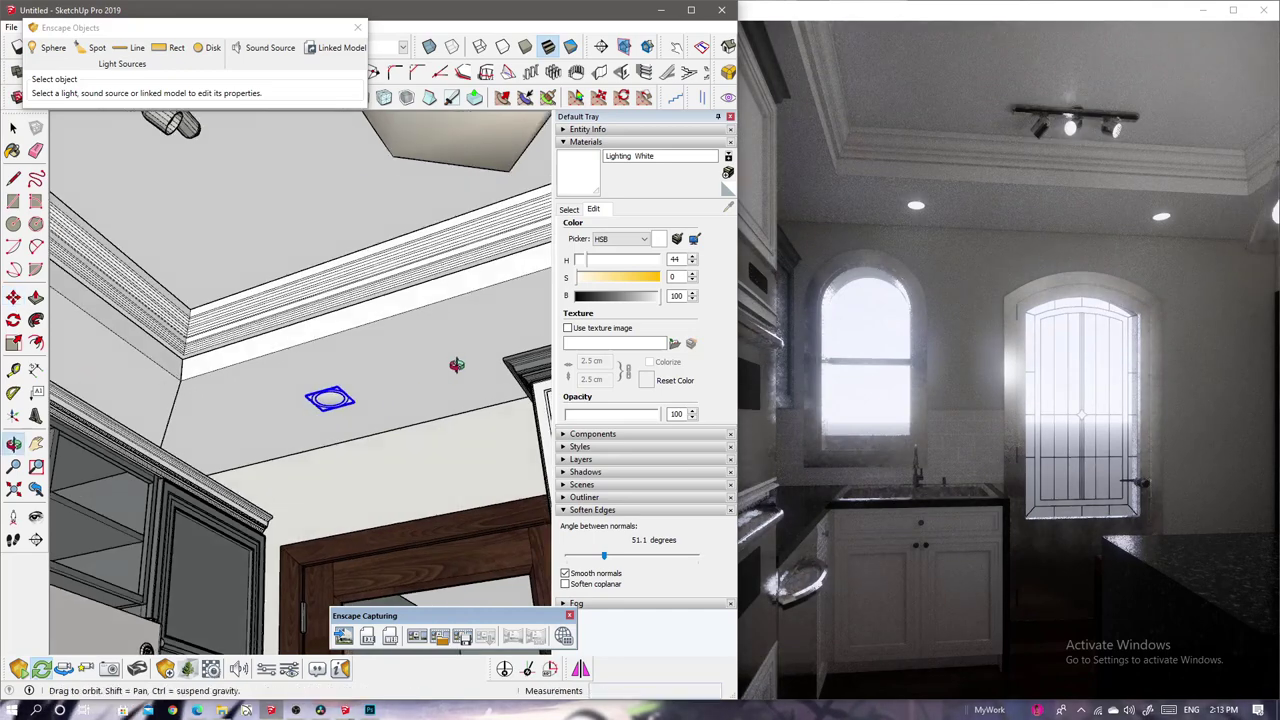
middle_drag(263, 355, 482, 345)
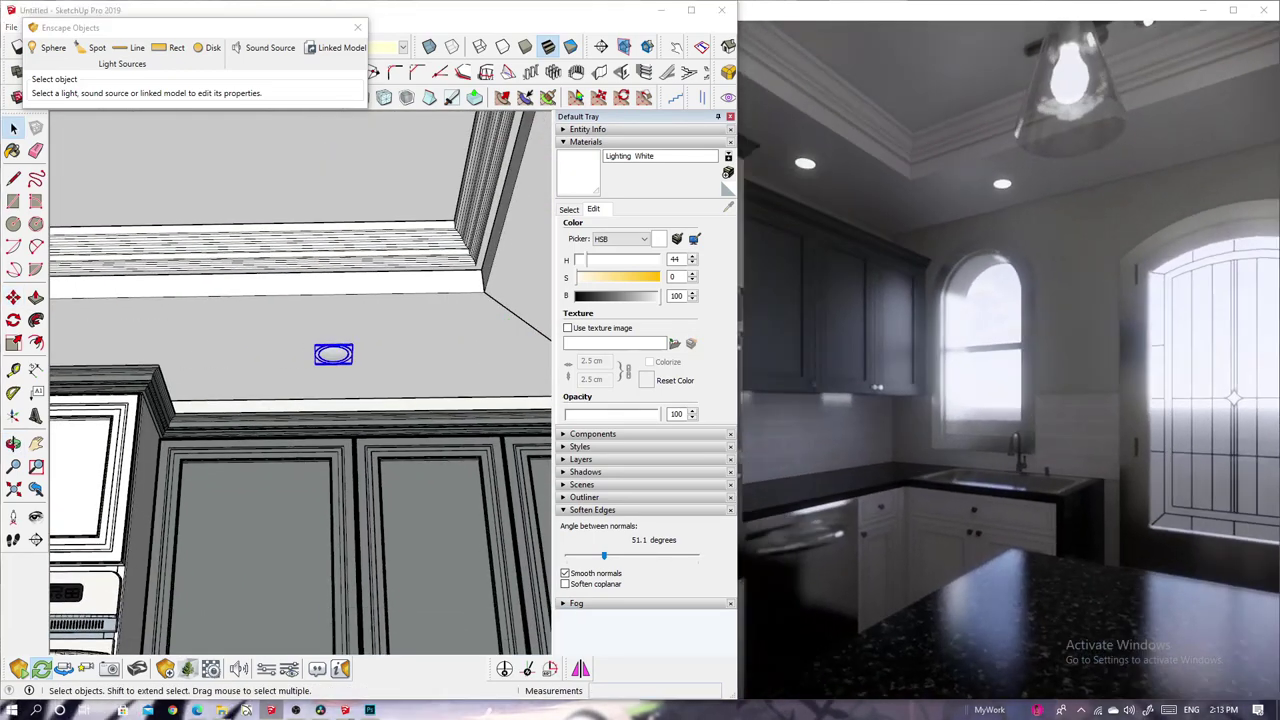
mouse_move(300, 380)
middle_down()
mouse_move(337, 357)
mouse_move(300, 340)
middle_up()
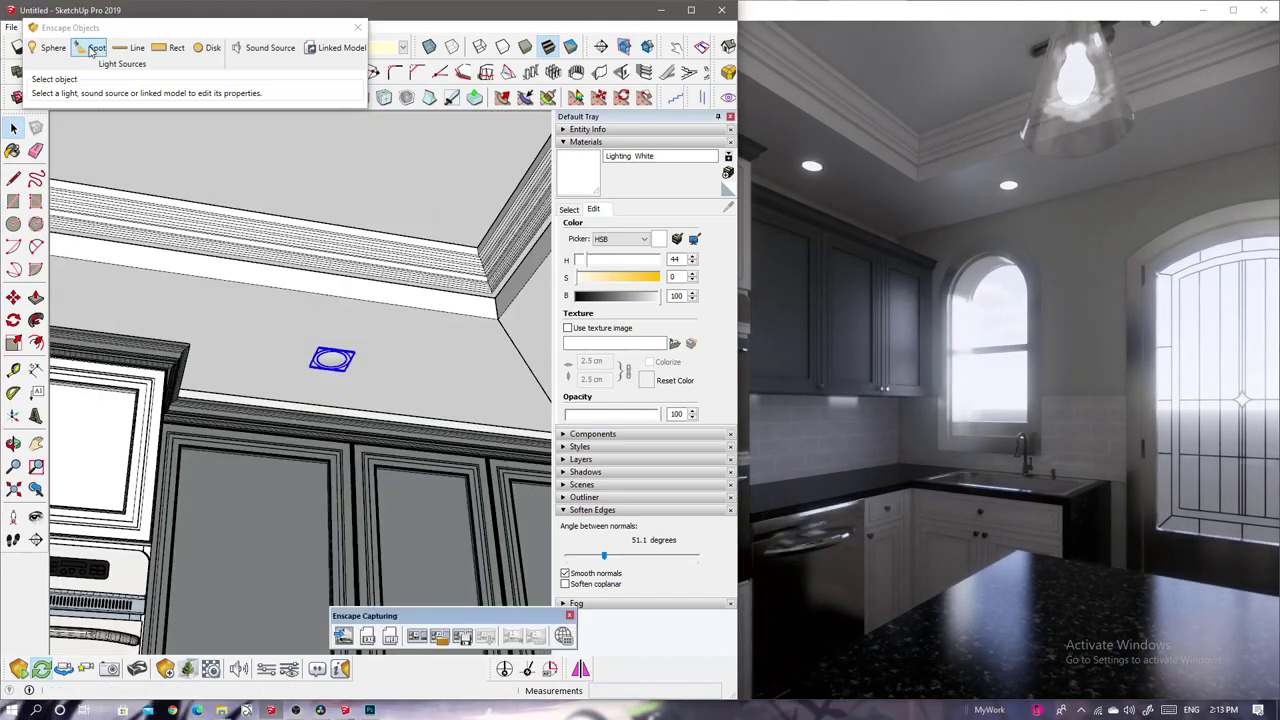
- Place an Enscape spot light at the downlight's centre, aimed straight down
click(336, 366)
scroll(336, 366, up, 2)
scroll(334, 370, up, 3)
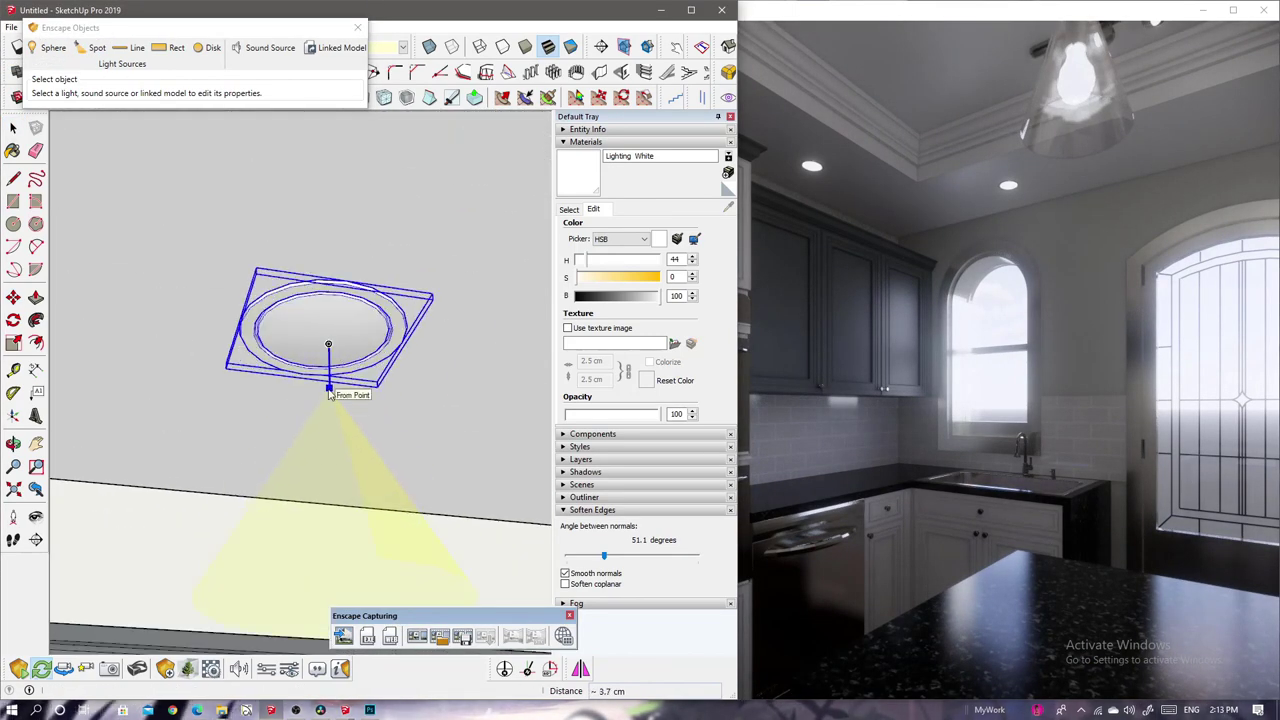
scroll(330, 382, down, 3)
mouse_move(337, 437)
middle_down()
mouse_move(83, 480)
mouse_move(429, 466)
mouse_move(418, 365)
mouse_move(334, 486)
mouse_move(366, 480)
mouse_move(390, 455)
middle_up()
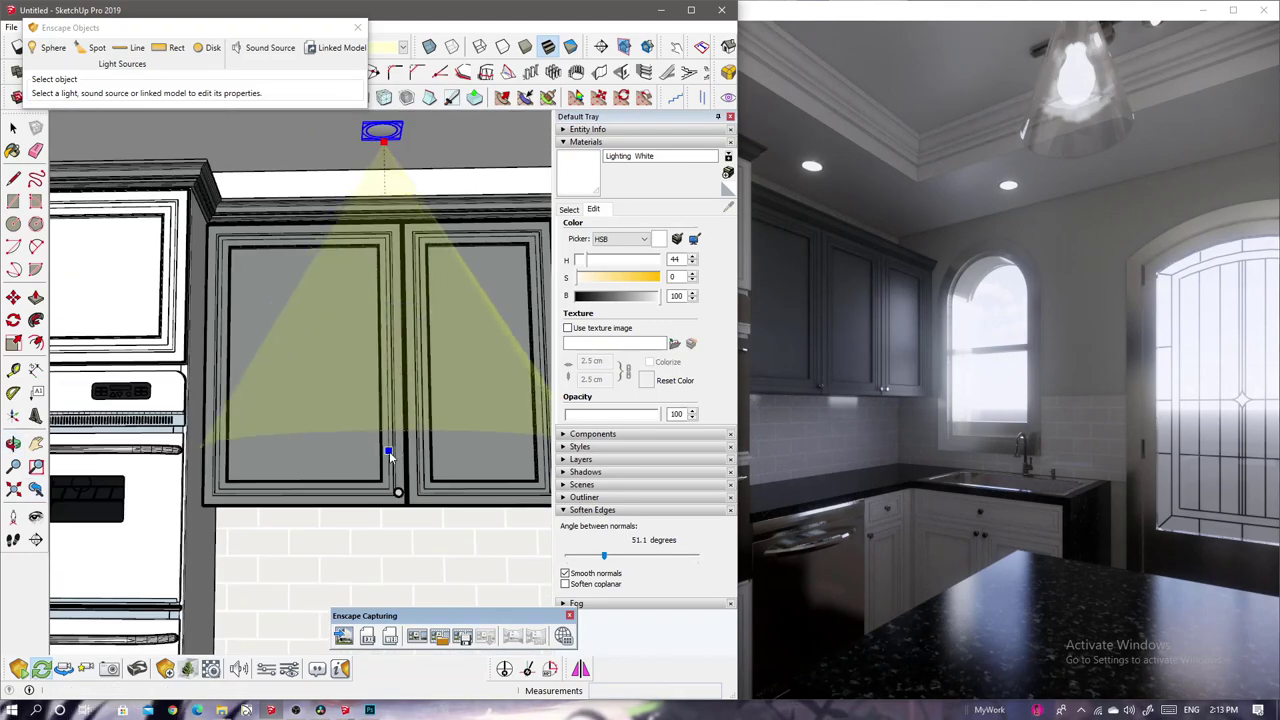
click(392, 490)
- Move the cone light into position under the downlight and reselect it
scroll(314, 400, up, 3)
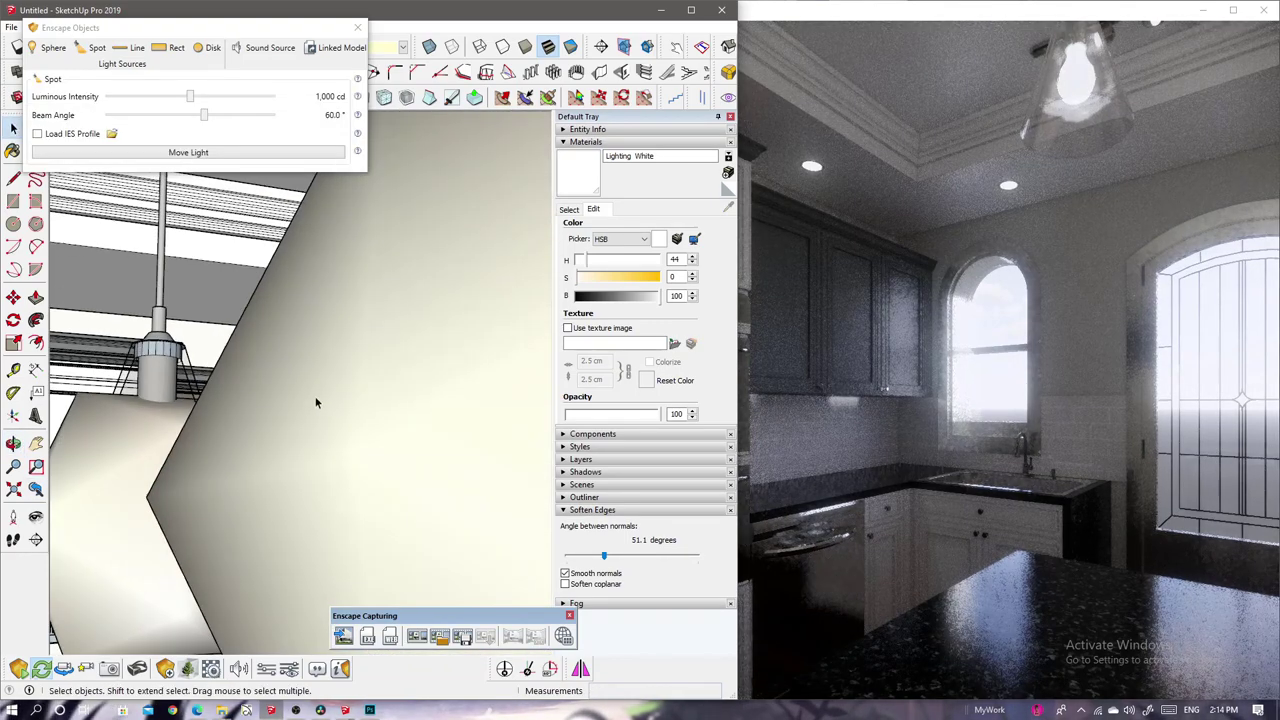
mouse_move(314, 400)
middle_down()
mouse_move(457, 394)
mouse_move(360, 363)
middle_up()
key(m)
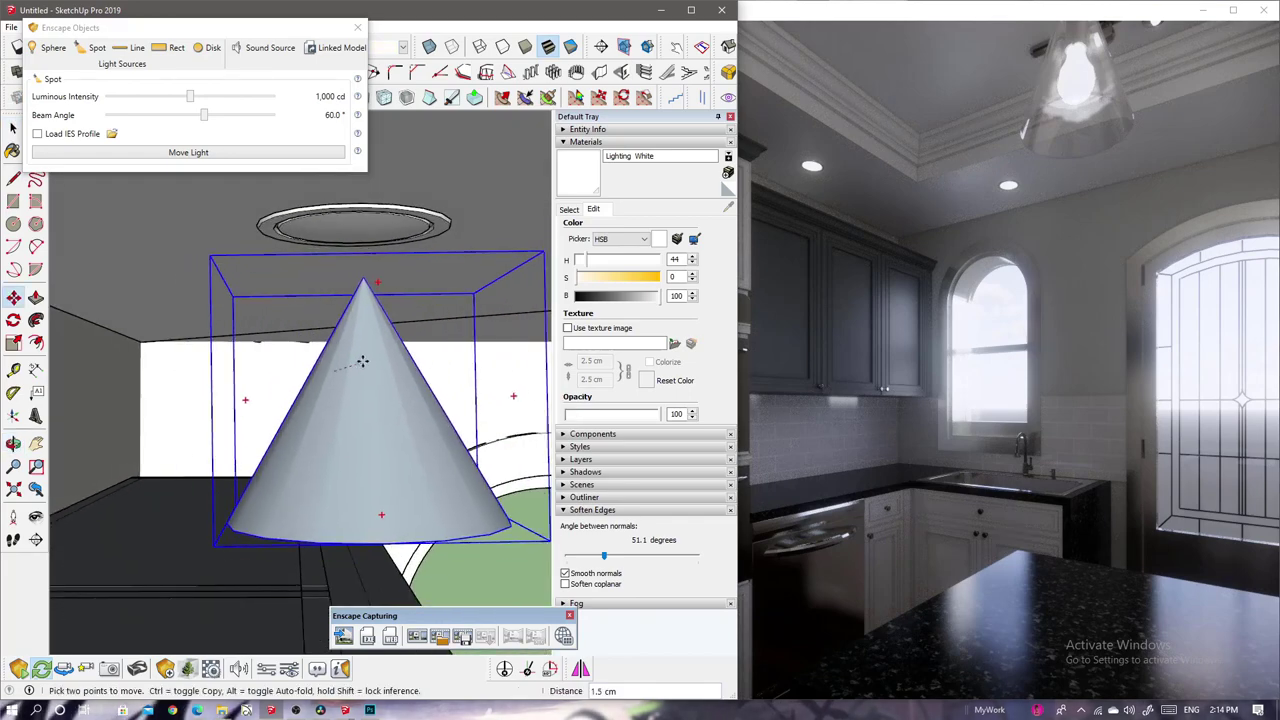
click(336, 371)
click(361, 359)
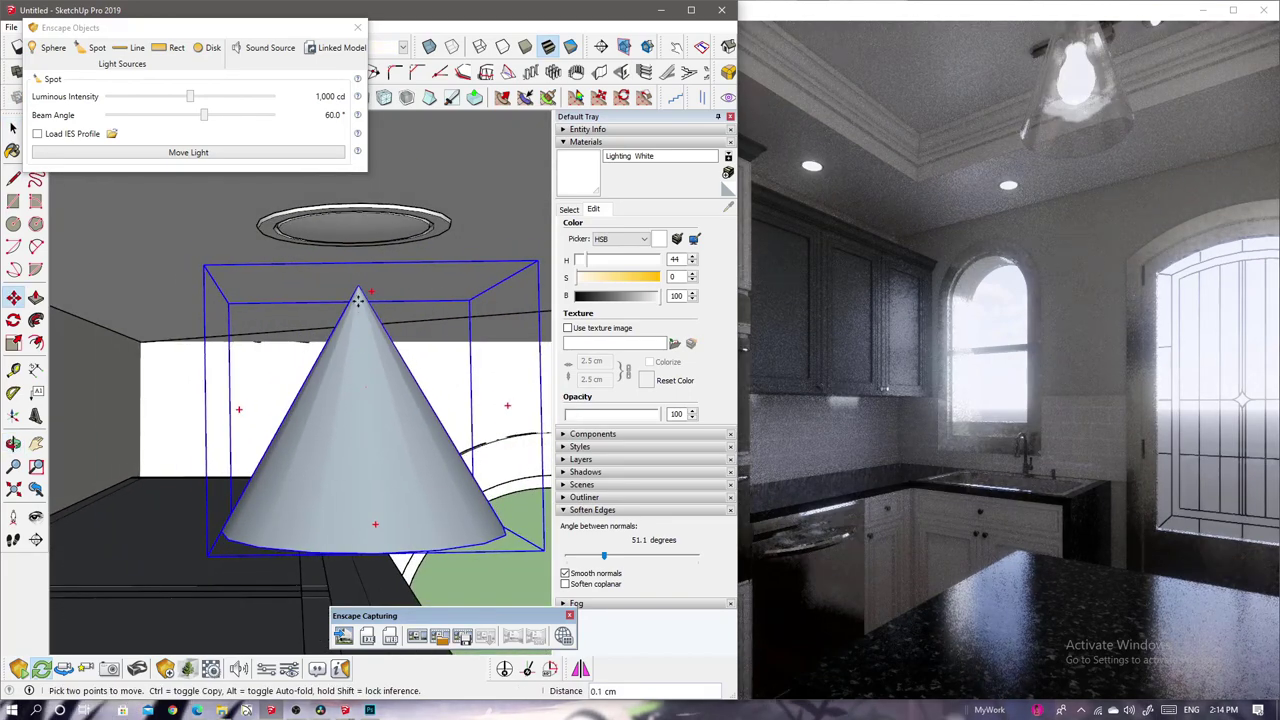
key(space)
click(377, 342)
click(343, 266)
key(space)
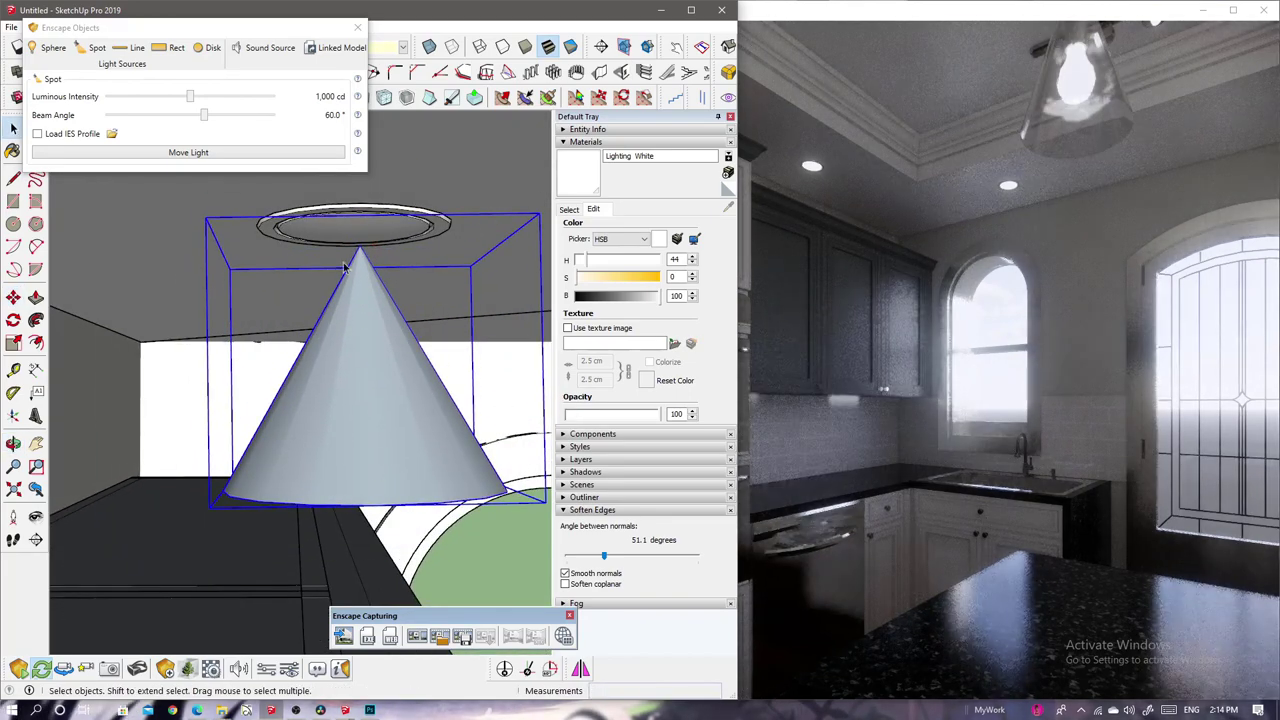
- Turn the cone light 90 degrees so it points downward
mouse_move(430, 346)
middle_down()
mouse_move(357, 300)
mouse_move(318, 413)
mouse_move(230, 380)
middle_up()
scroll(357, 300, up, 3)
scroll(230, 380, up, 3)
key(q)
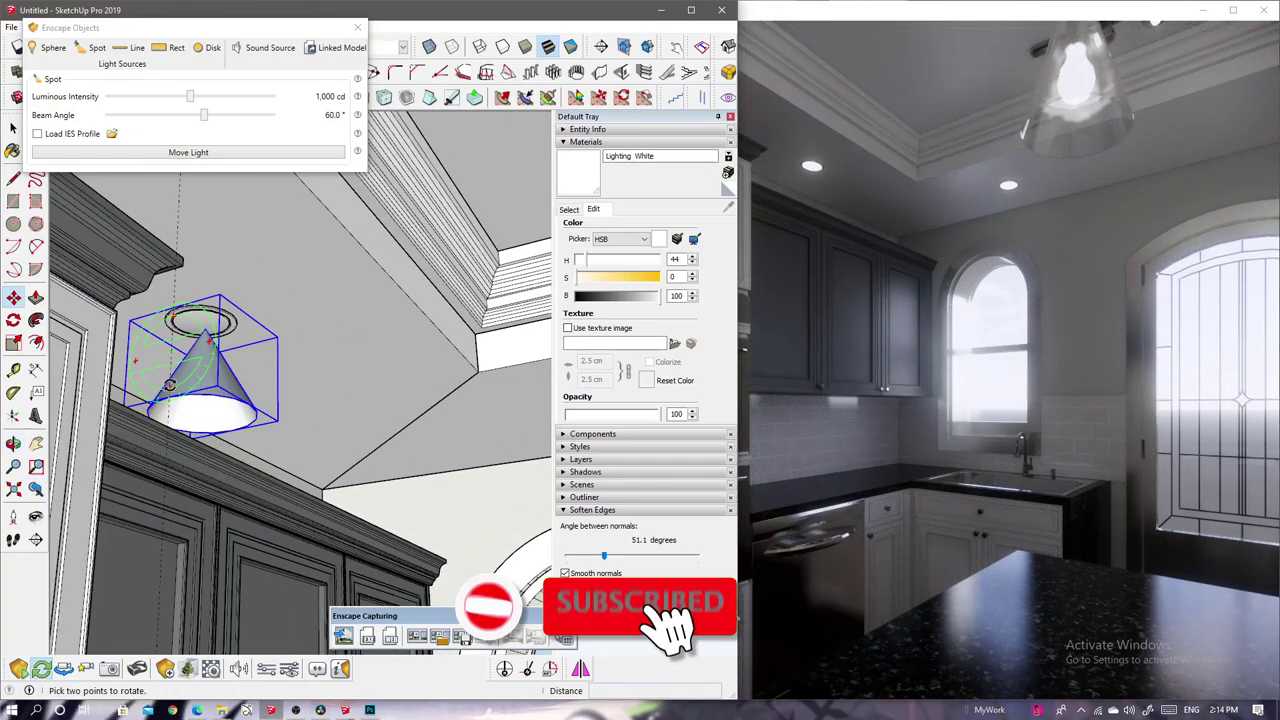
key(m)
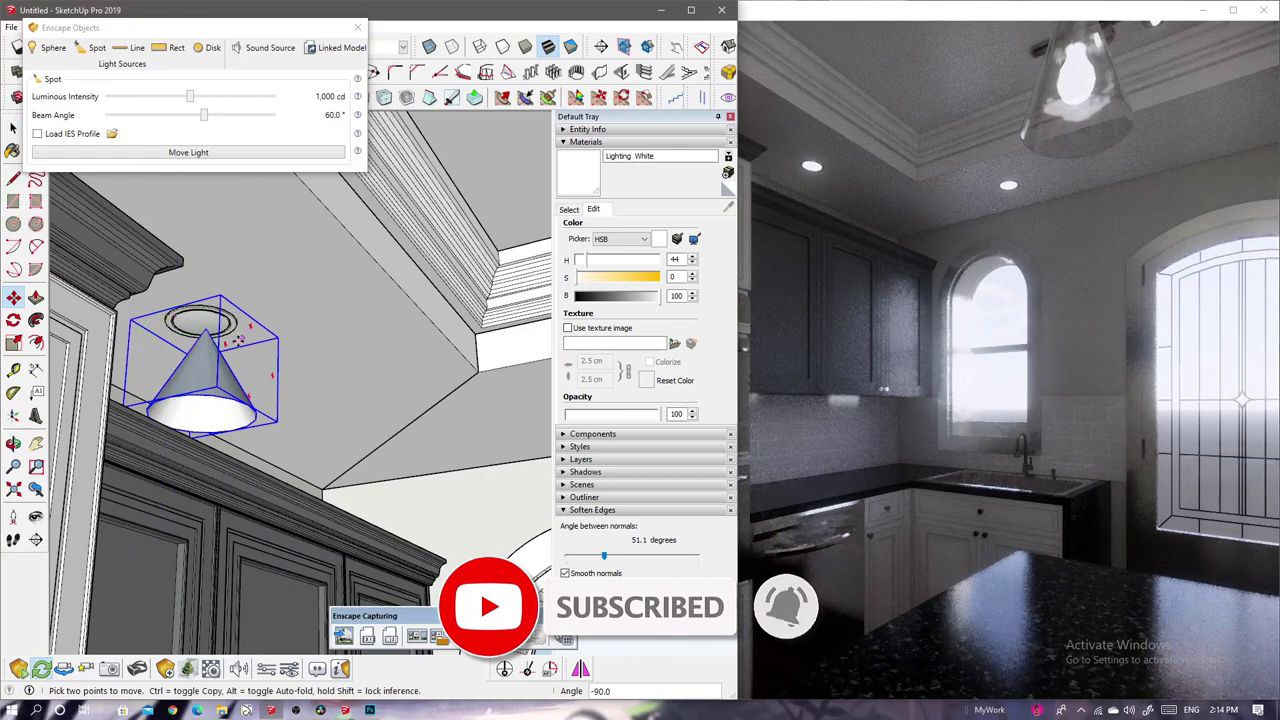
click(254, 236)
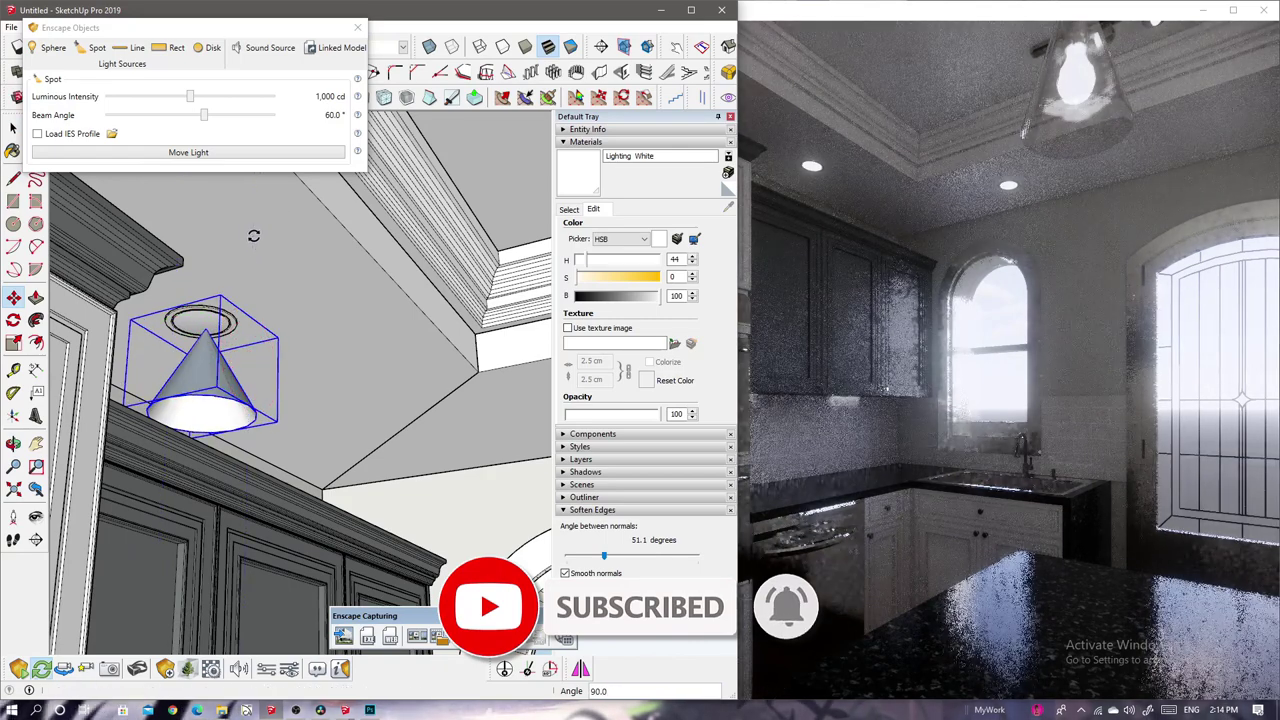
- Clear the selection and view both cone lights for painting with Color D01
key(space)
key(ctrl+a)
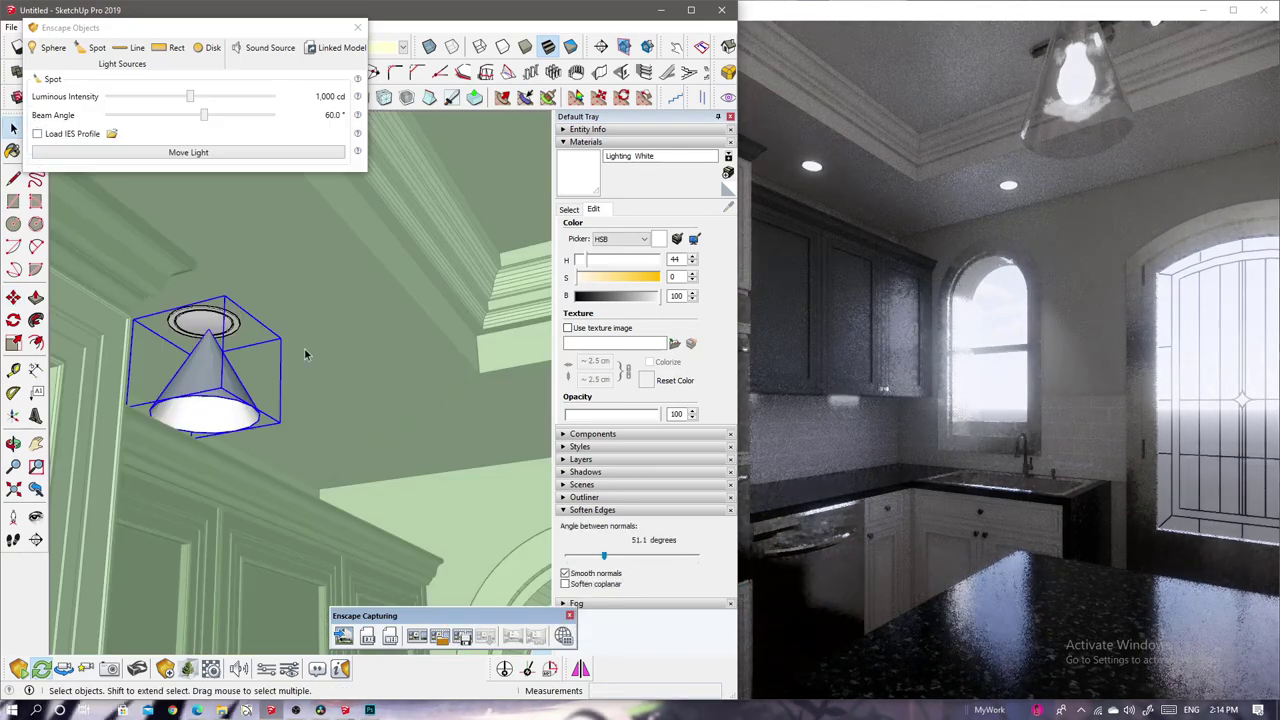
click(306, 354)
middle_drag(306, 354, 101, 375)
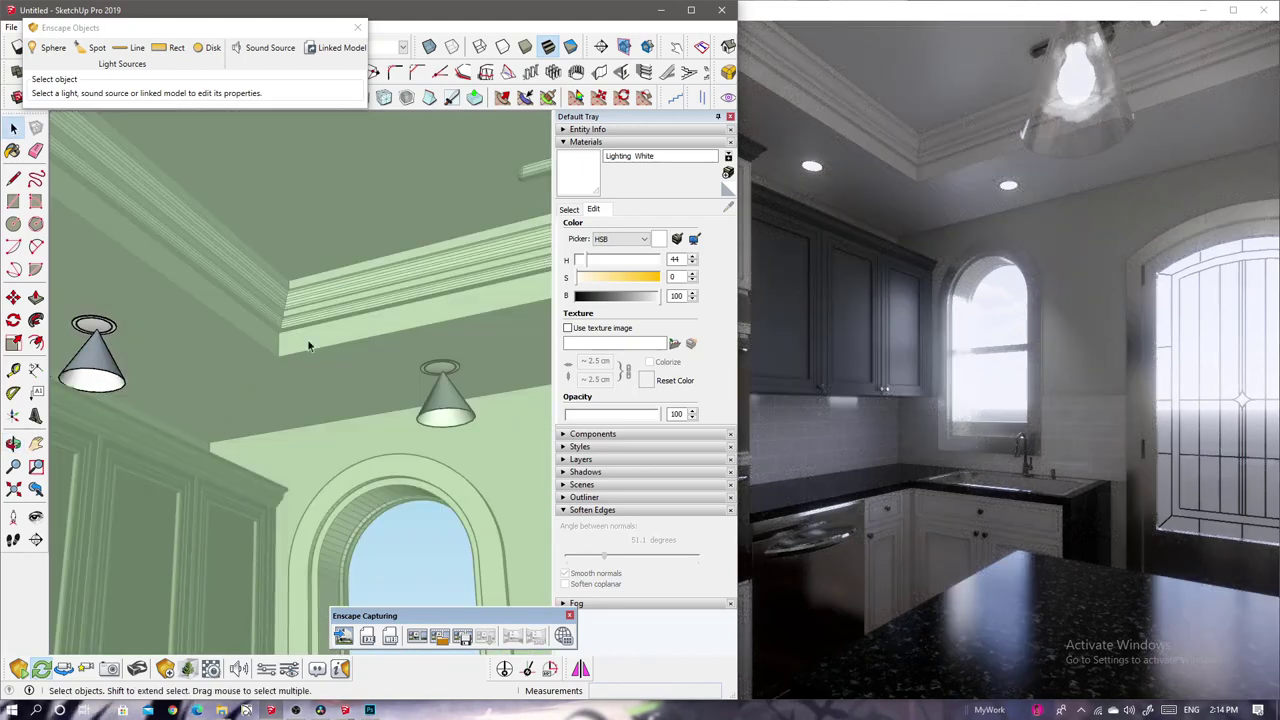
scroll(419, 367, up, 5)
scroll(419, 367, down, 5)
key(b)
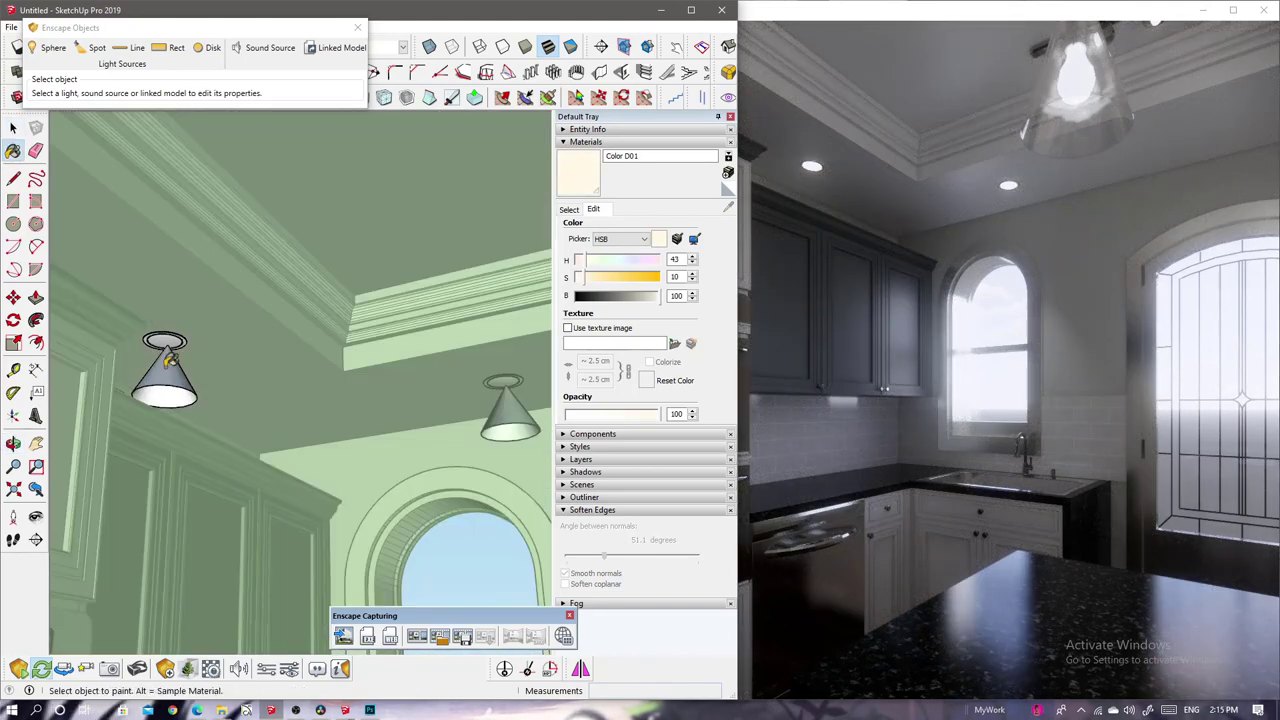
key(space)
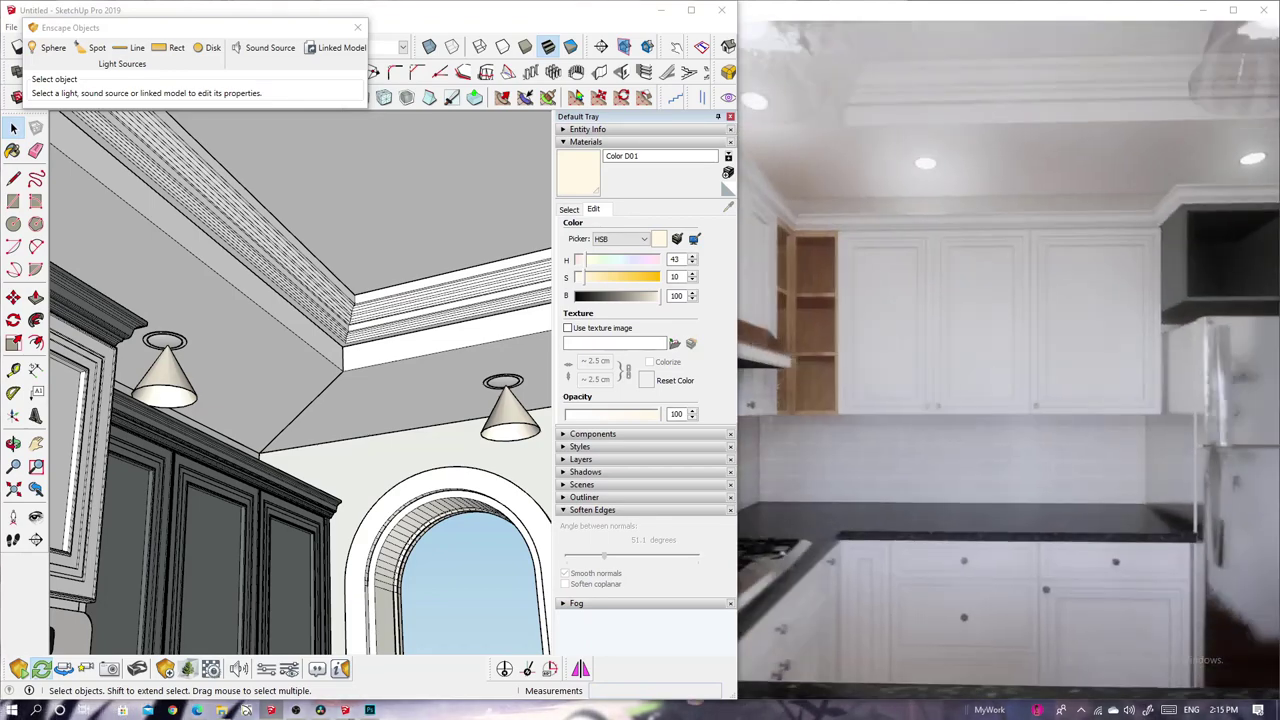
- Select the existing cone light and zoom in close around it
click(198, 430)
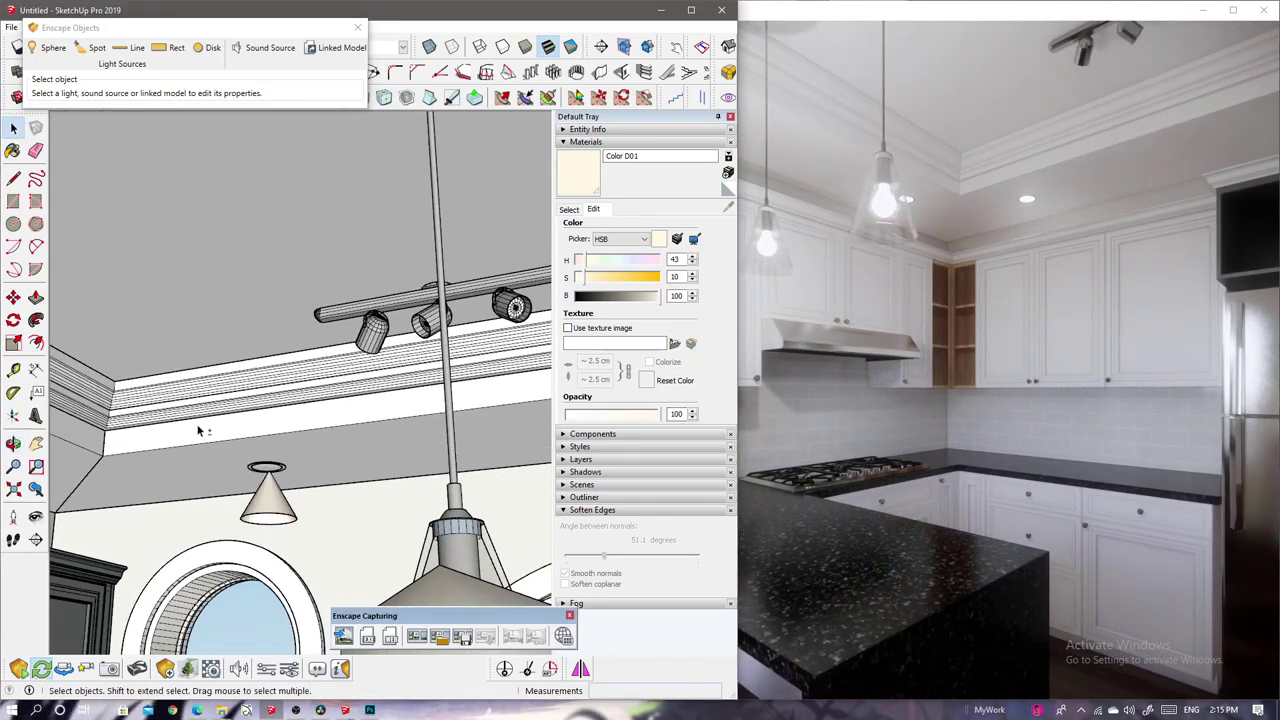
click(270, 482)
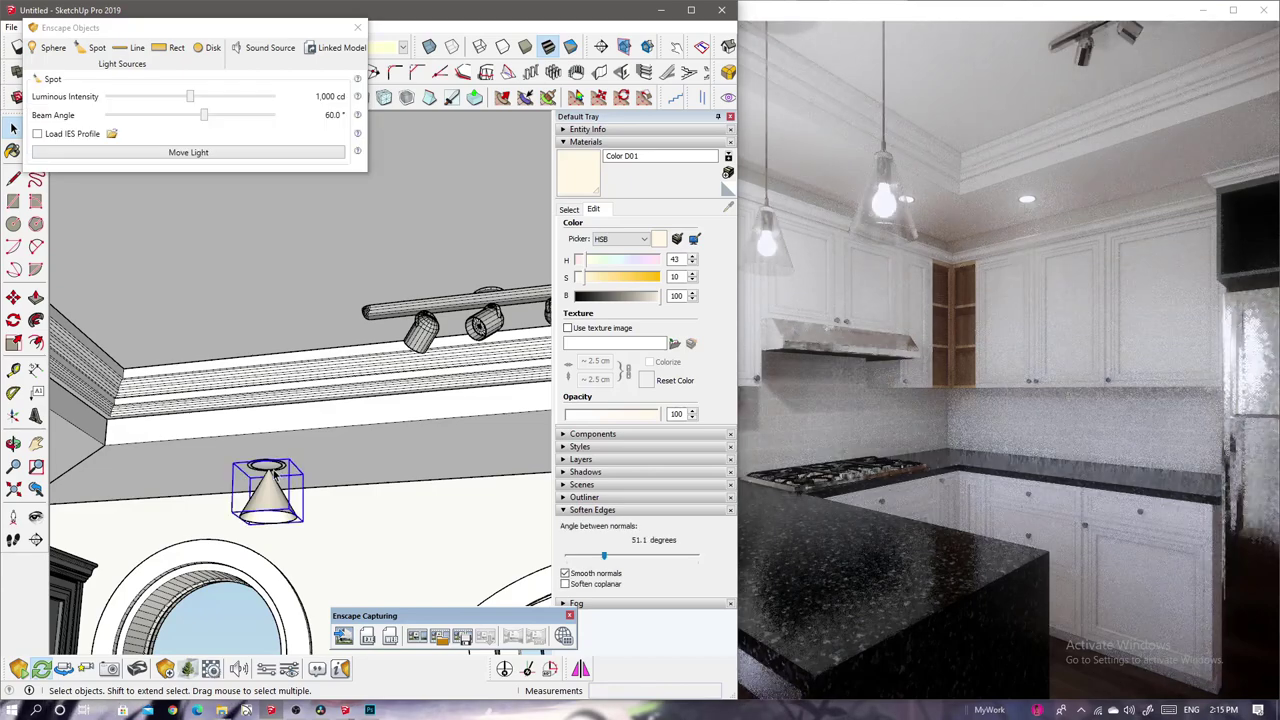
scroll(270, 482, up, 5)
scroll(343, 406, up, 3)
mouse_move(343, 406)
middle_down()
mouse_move(340, 519)
mouse_move(424, 452)
middle_up()
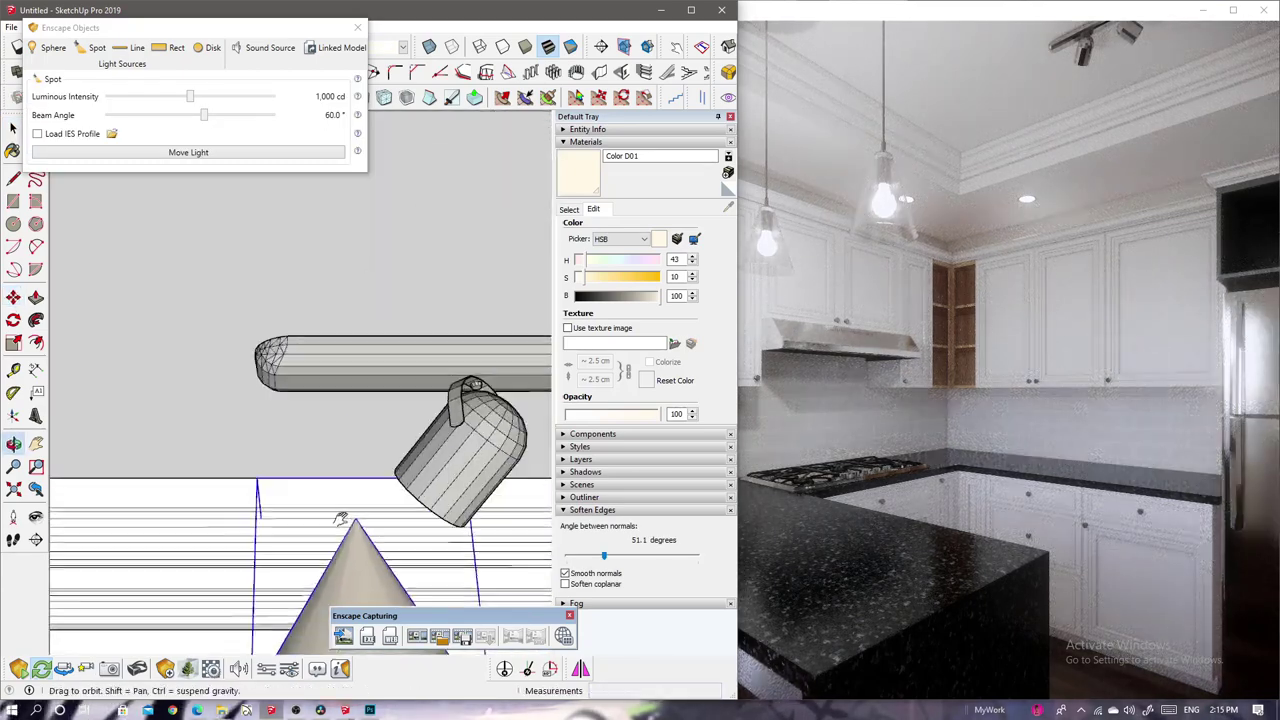
key(m)
click(424, 452)
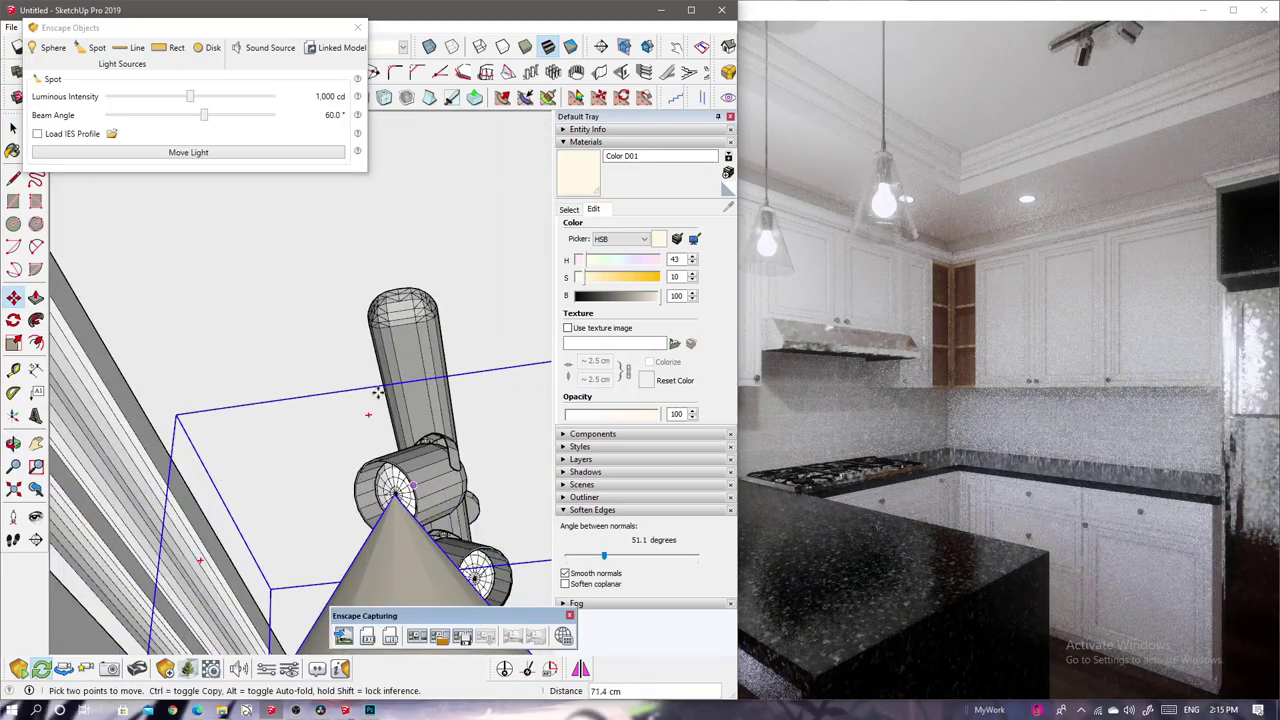
scroll(378, 393, up, 4)
mouse_move(378, 393)
middle_down()
mouse_move(388, 338)
mouse_move(470, 230)
middle_up()
key(space)
scroll(509, 204, up, 3)
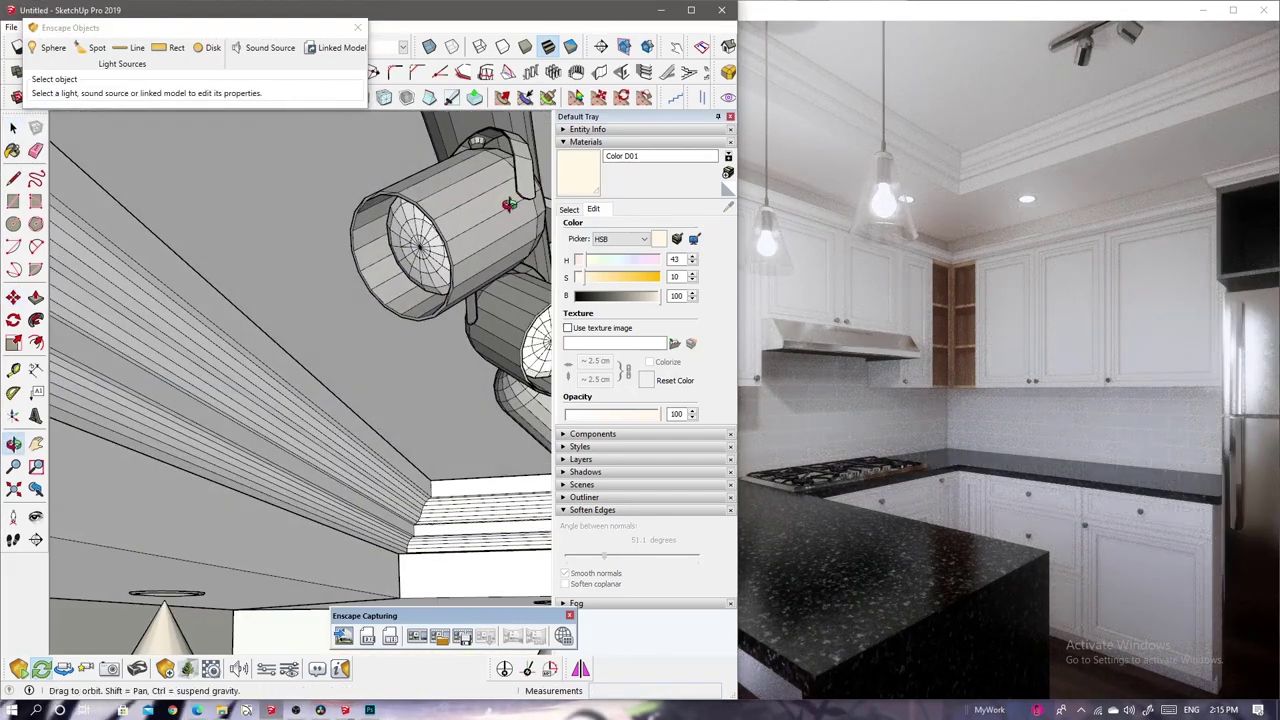
- Add an Enscape spot light on a track fixture head and place a copy
click(96, 56)
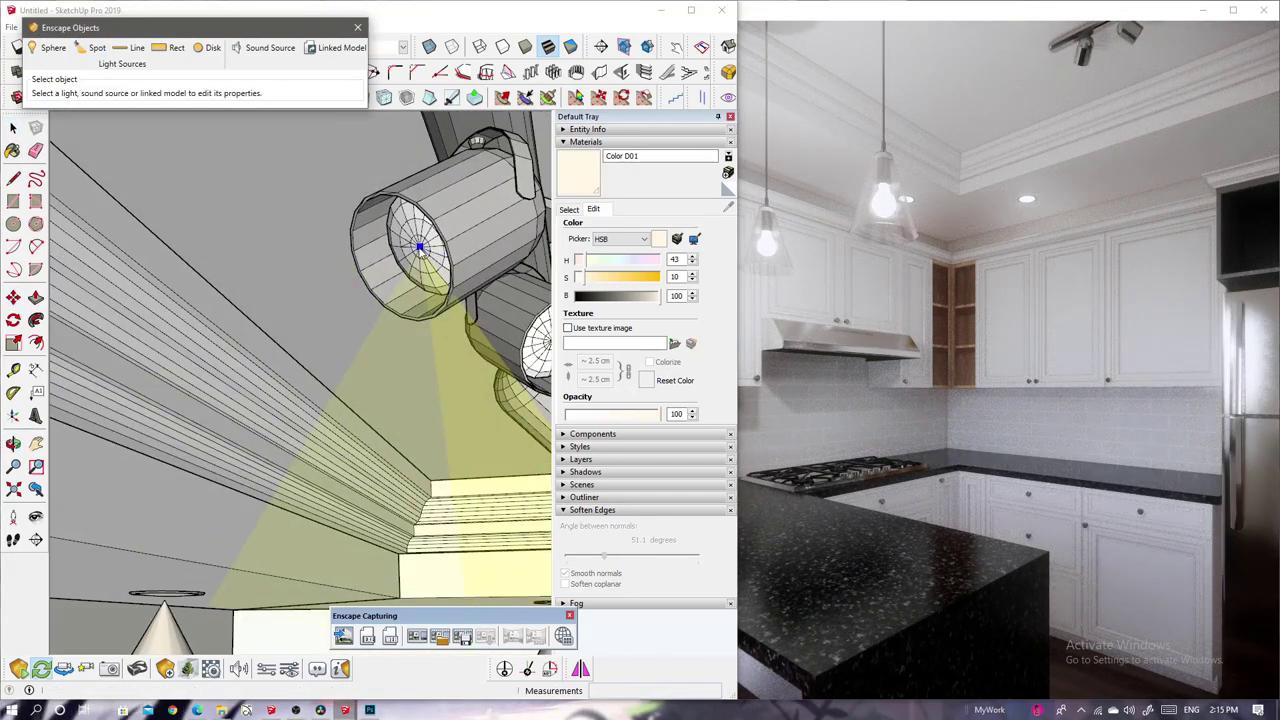
click(420, 247)
scroll(191, 280, down, 3)
scroll(191, 280, down, 3)
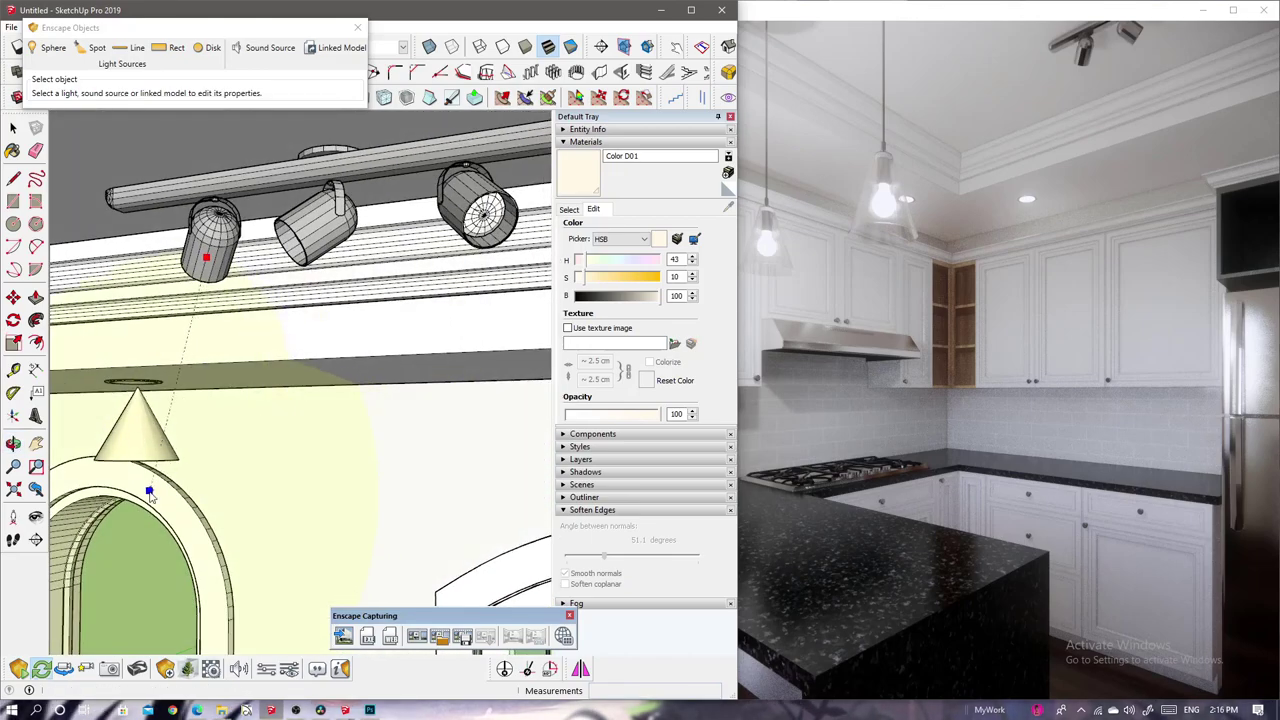
click(165, 480)
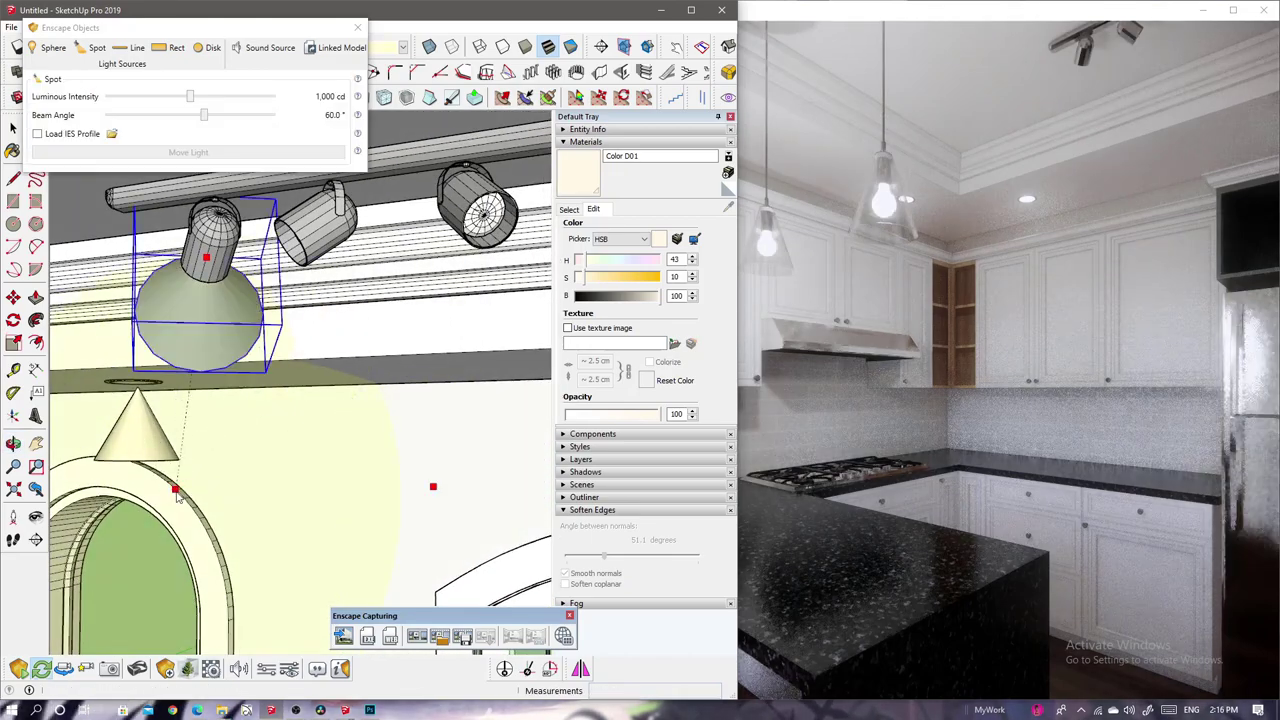
mouse_move(434, 486)
middle_down()
mouse_move(397, 346)
mouse_move(356, 347)
middle_up()
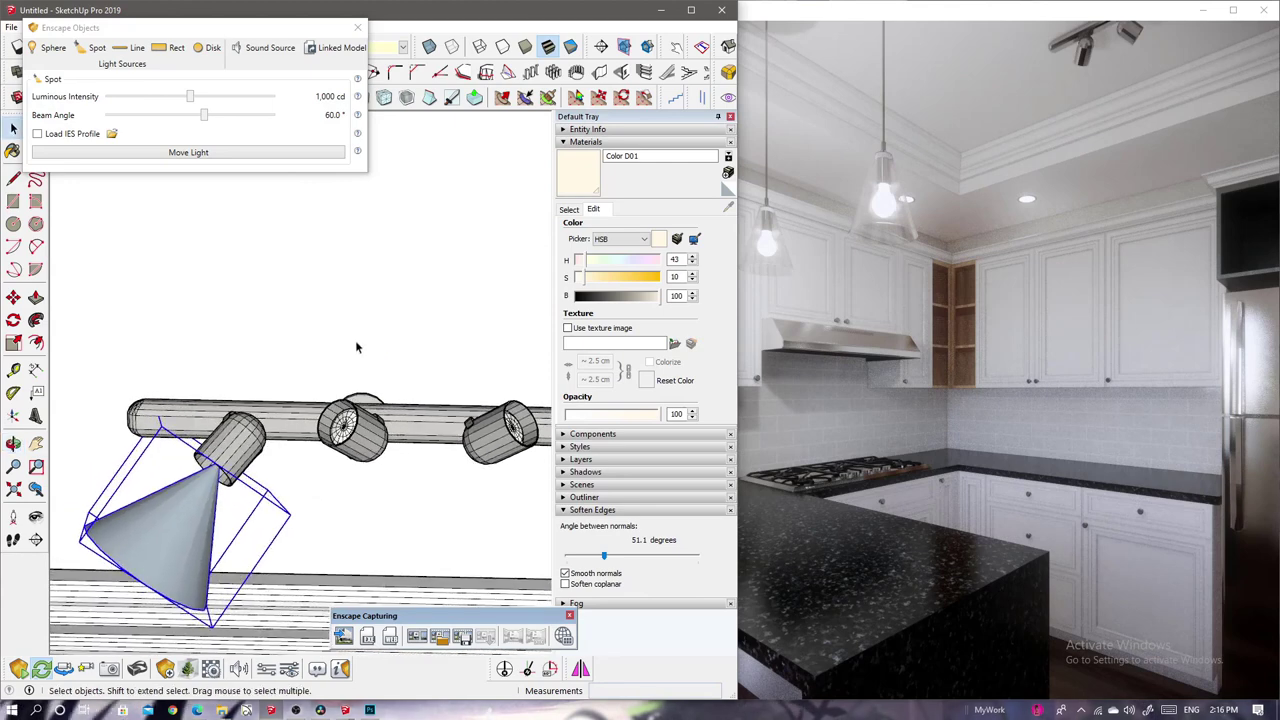
click(395, 322)
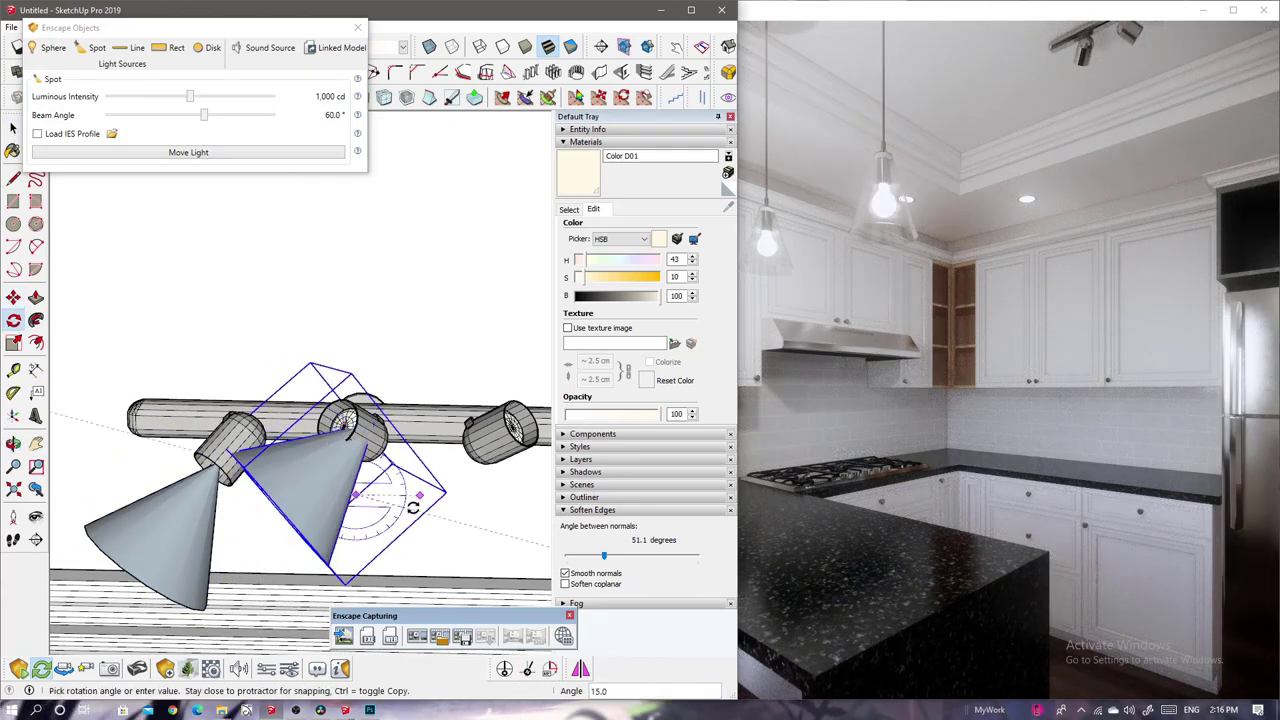
- Move the copies onto their fixture heads, rotating one to point outward
key(m)
click(428, 543)
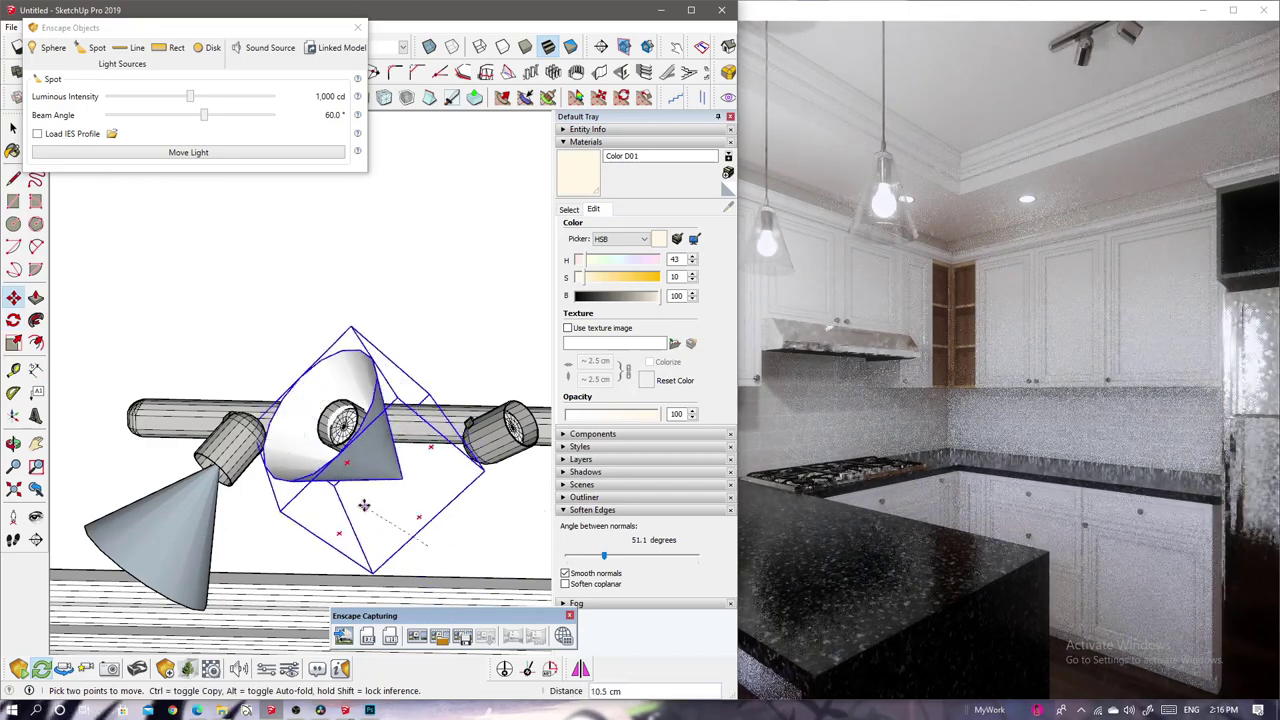
click(336, 475)
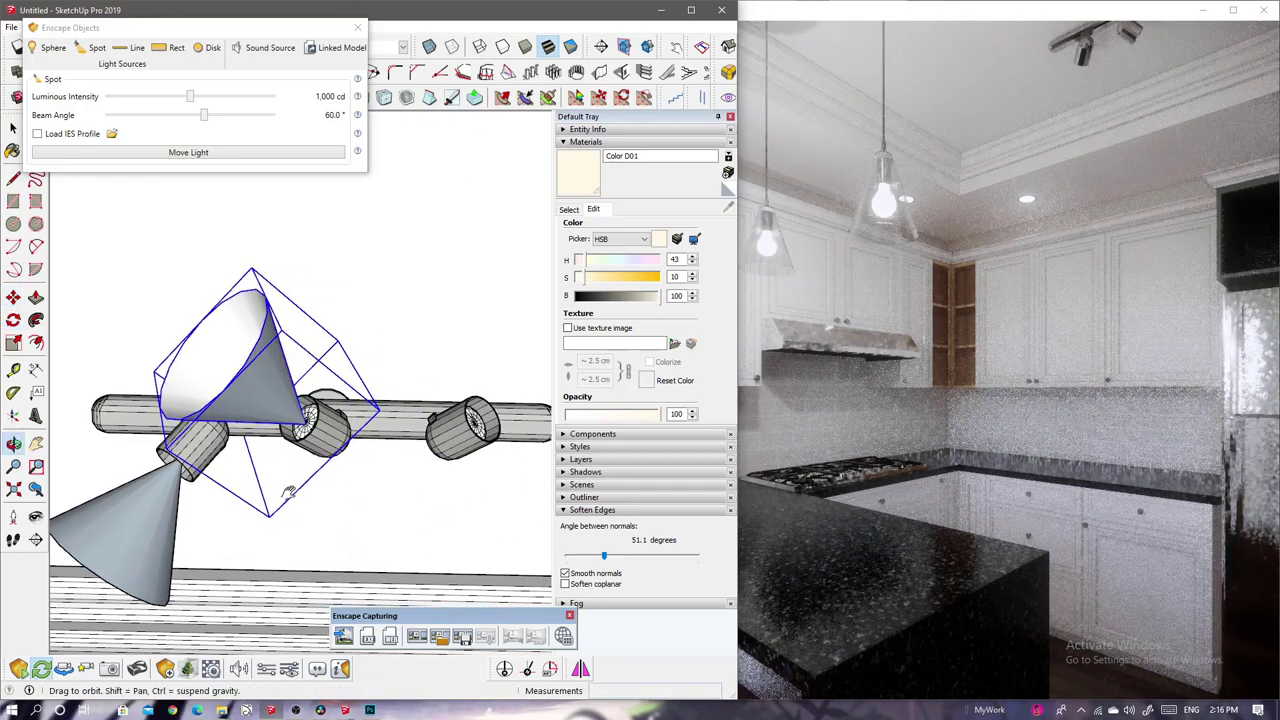
middle_drag(336, 475, 550, 203)
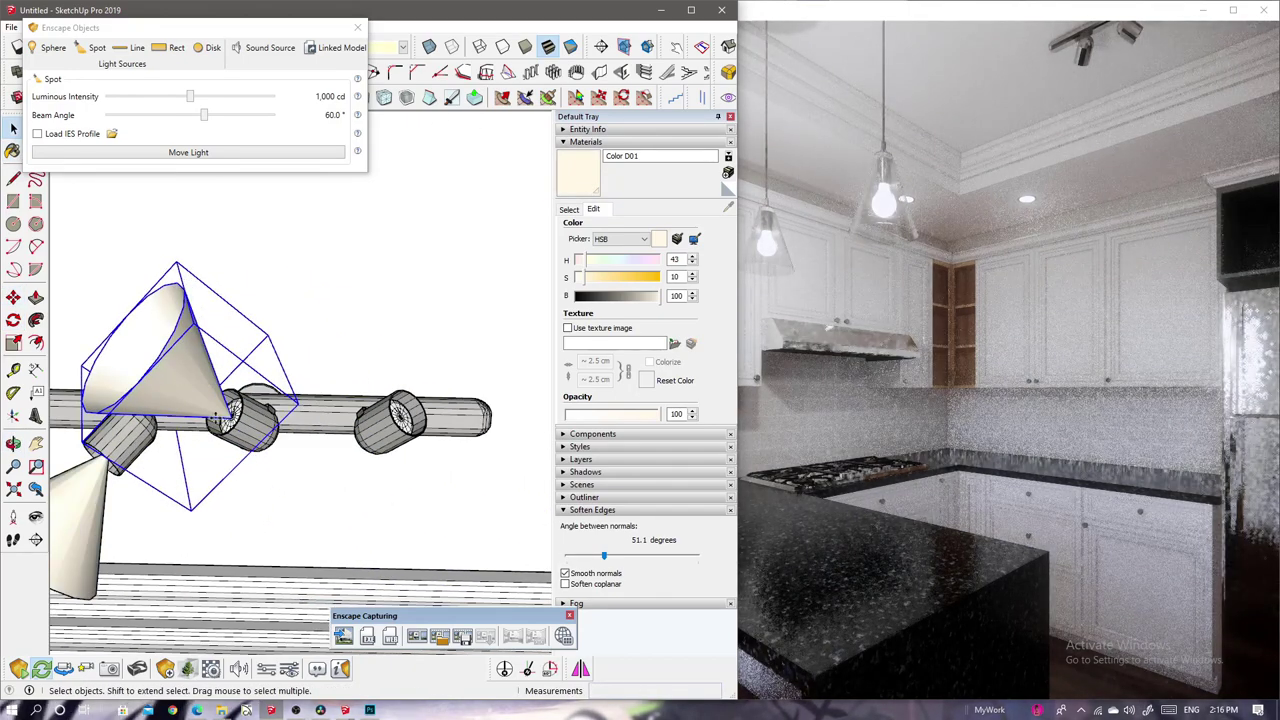
click(457, 243)
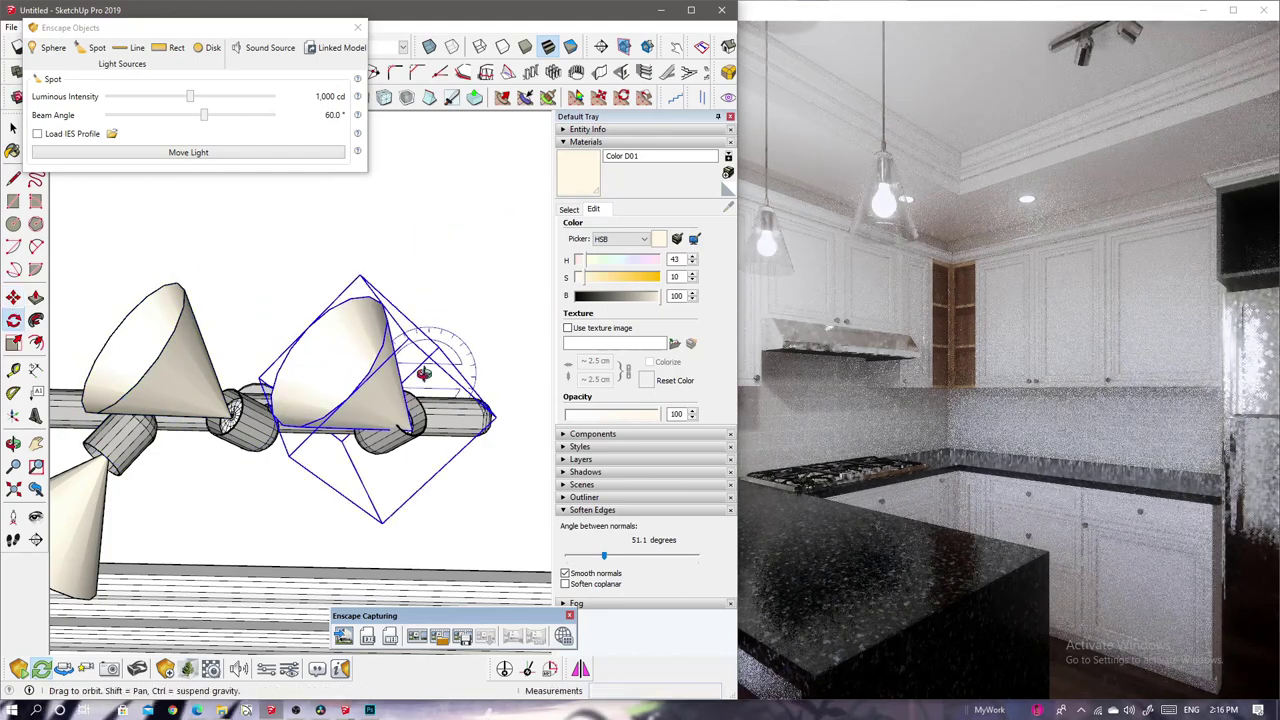
middle_drag(424, 374, 417, 381)
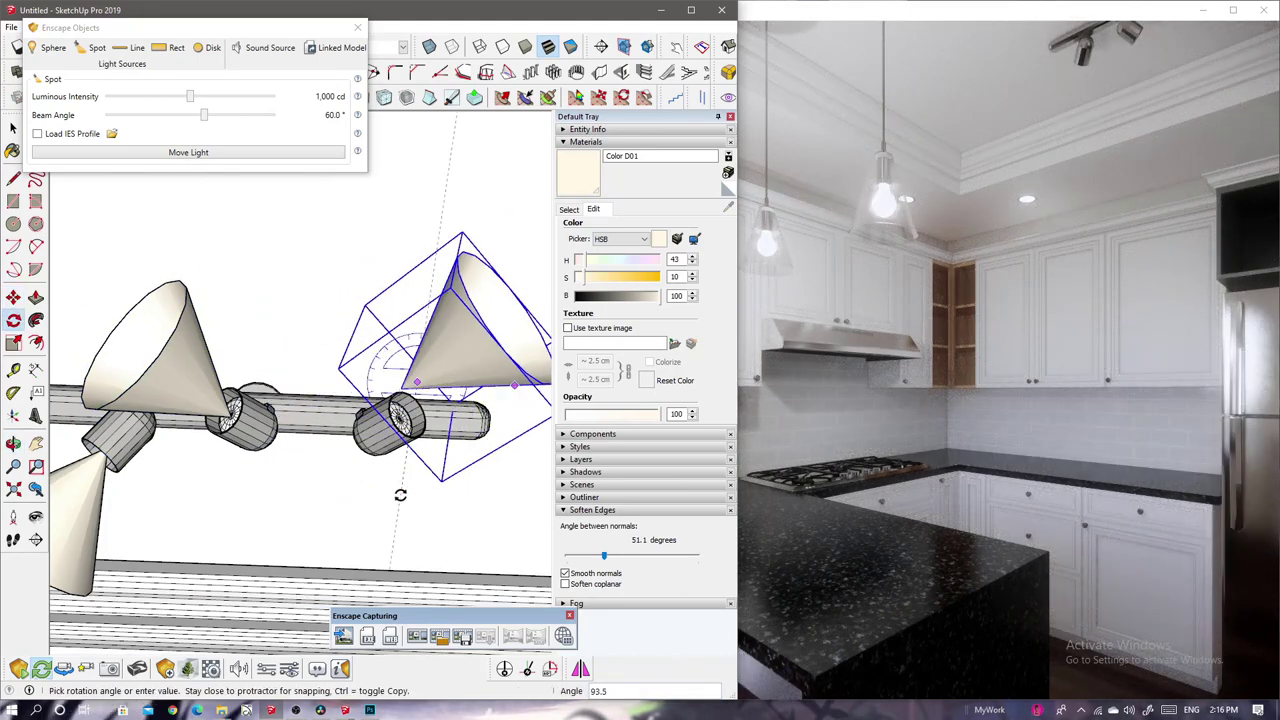
key(m)
middle_drag(288, 390, 351, 434)
click(350, 440)
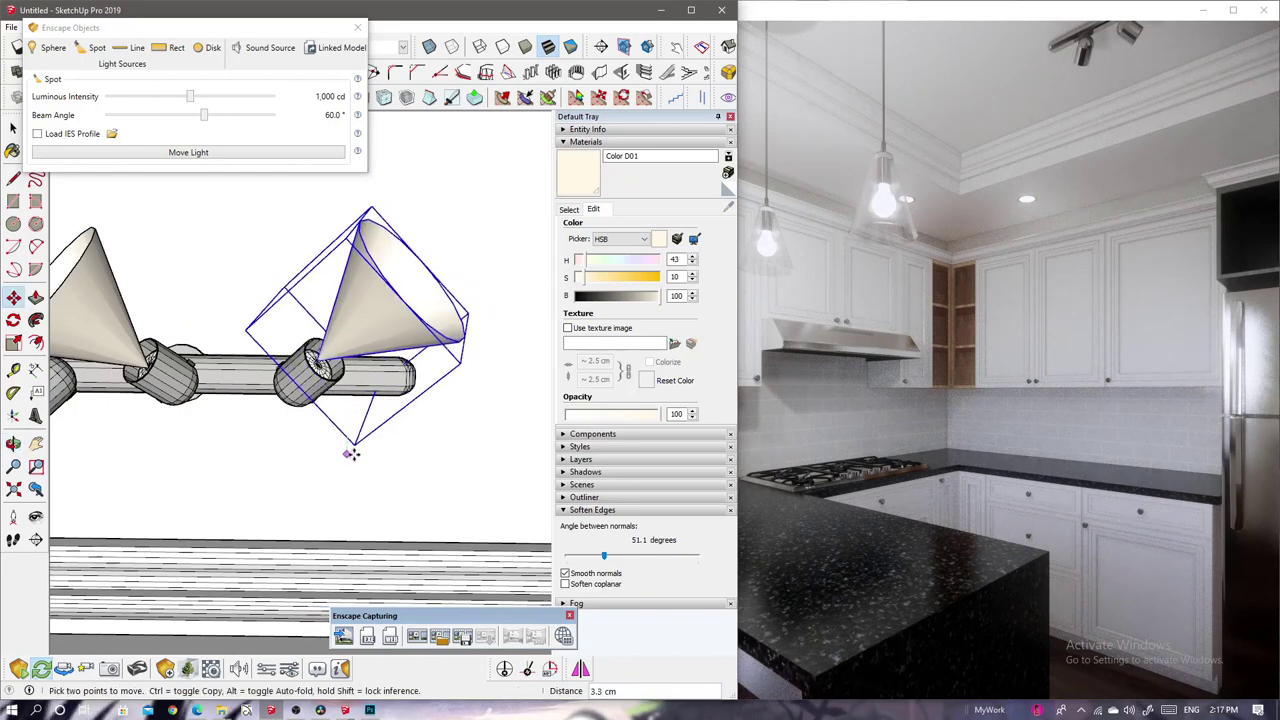
- Reposition the whole light assembly and close the Enscape Objects panel
mouse_move(231, 325)
middle_down()
mouse_move(401, 481)
mouse_move(300, 171)
mouse_move(298, 234)
middle_up()
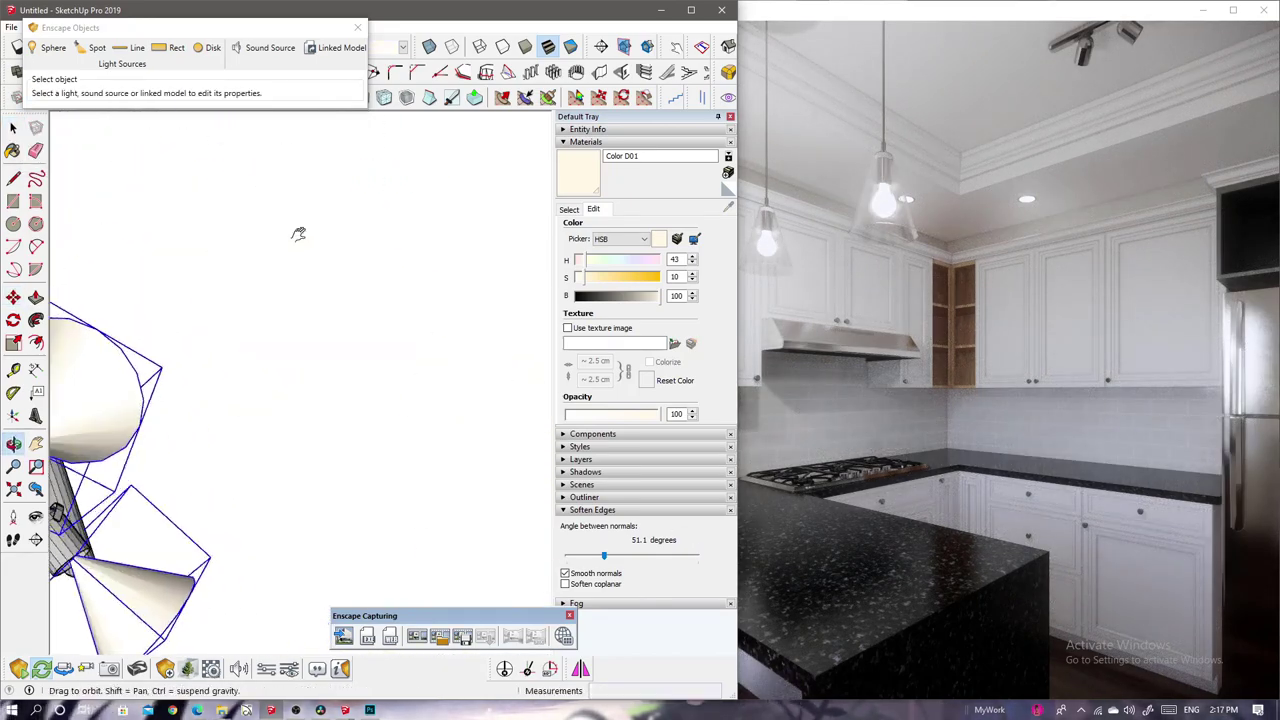
mouse_move(199, 285)
middle_down()
mouse_move(300, 354)
mouse_move(361, 146)
middle_up()
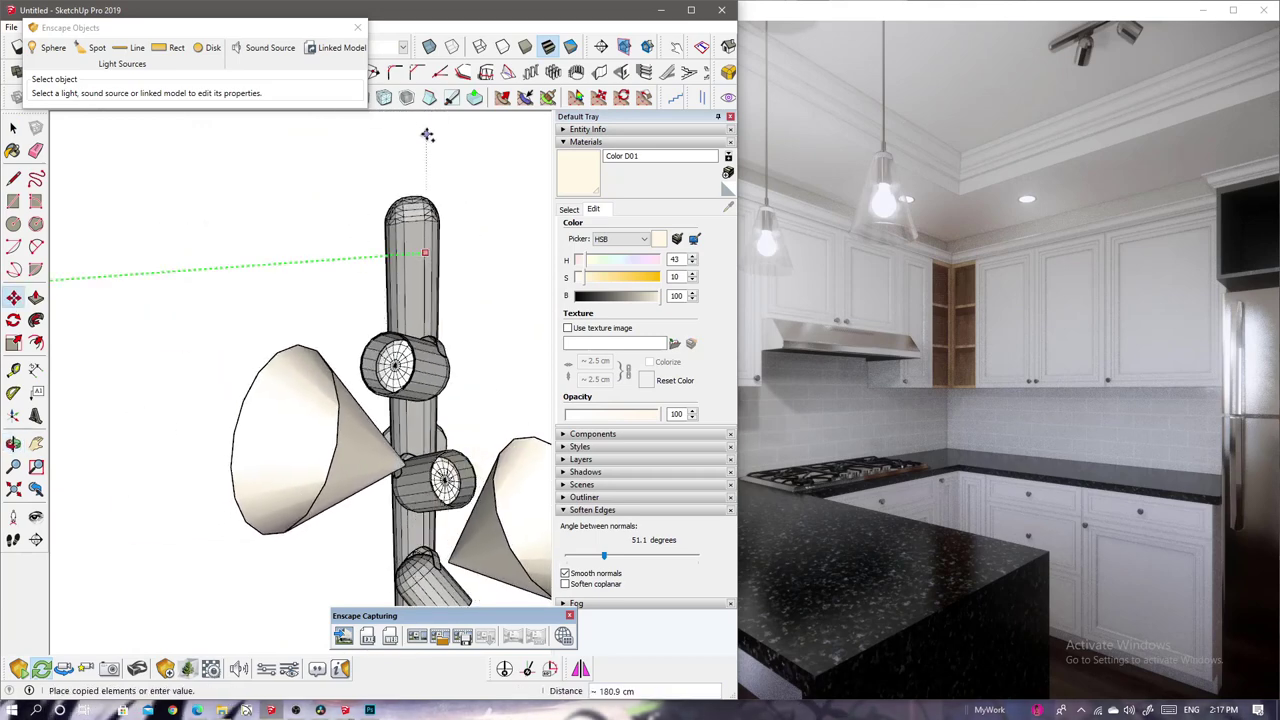
middle_drag(421, 197, 379, 251)
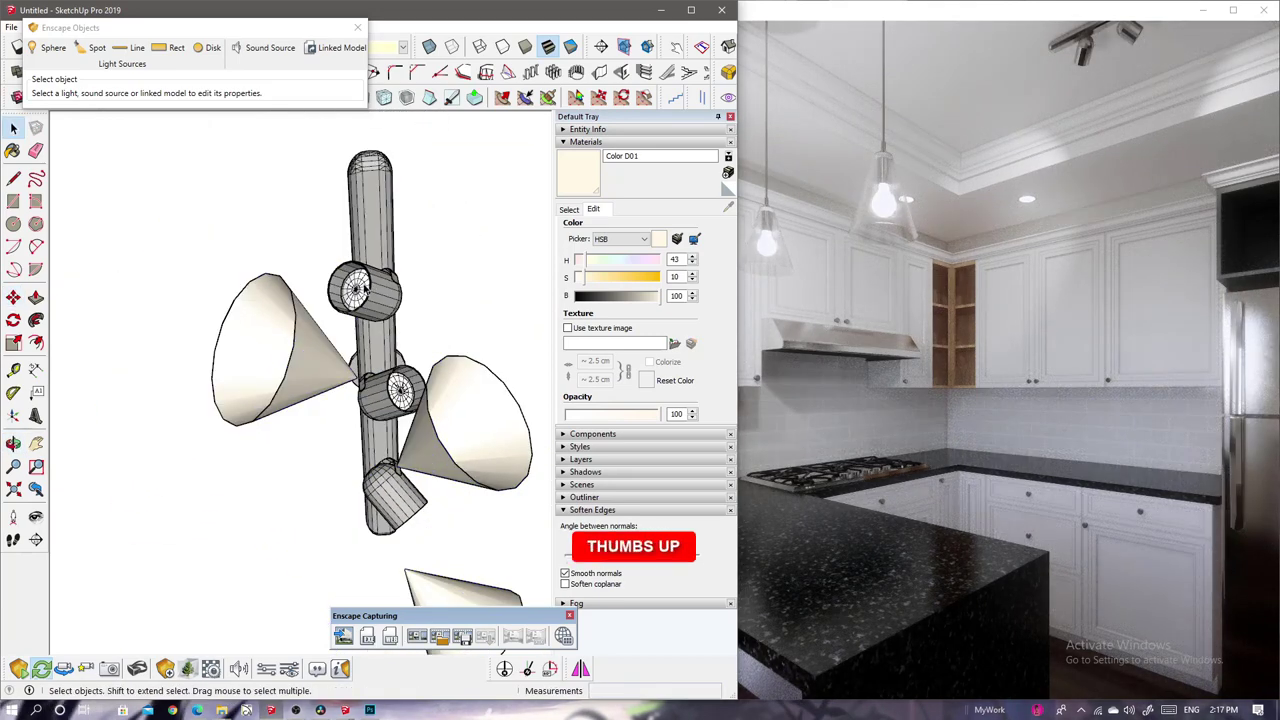
click(446, 198)
click(448, 288)
key(space)
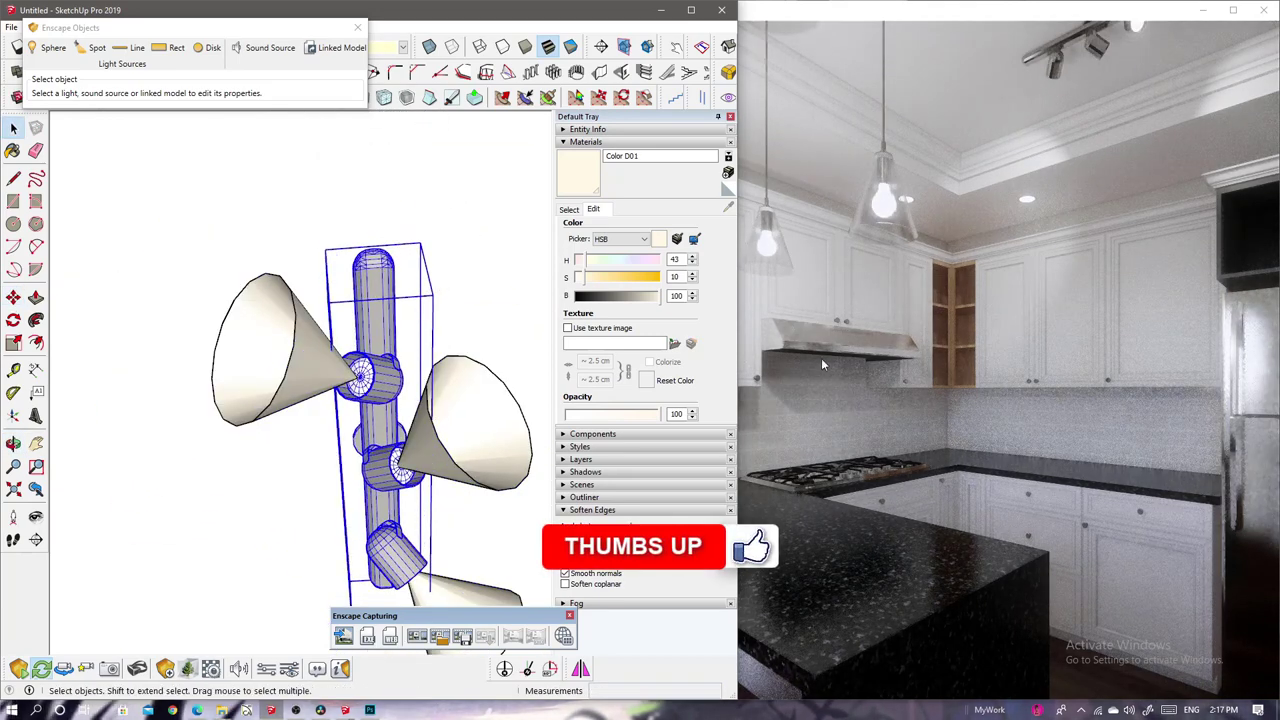
click(875, 396)
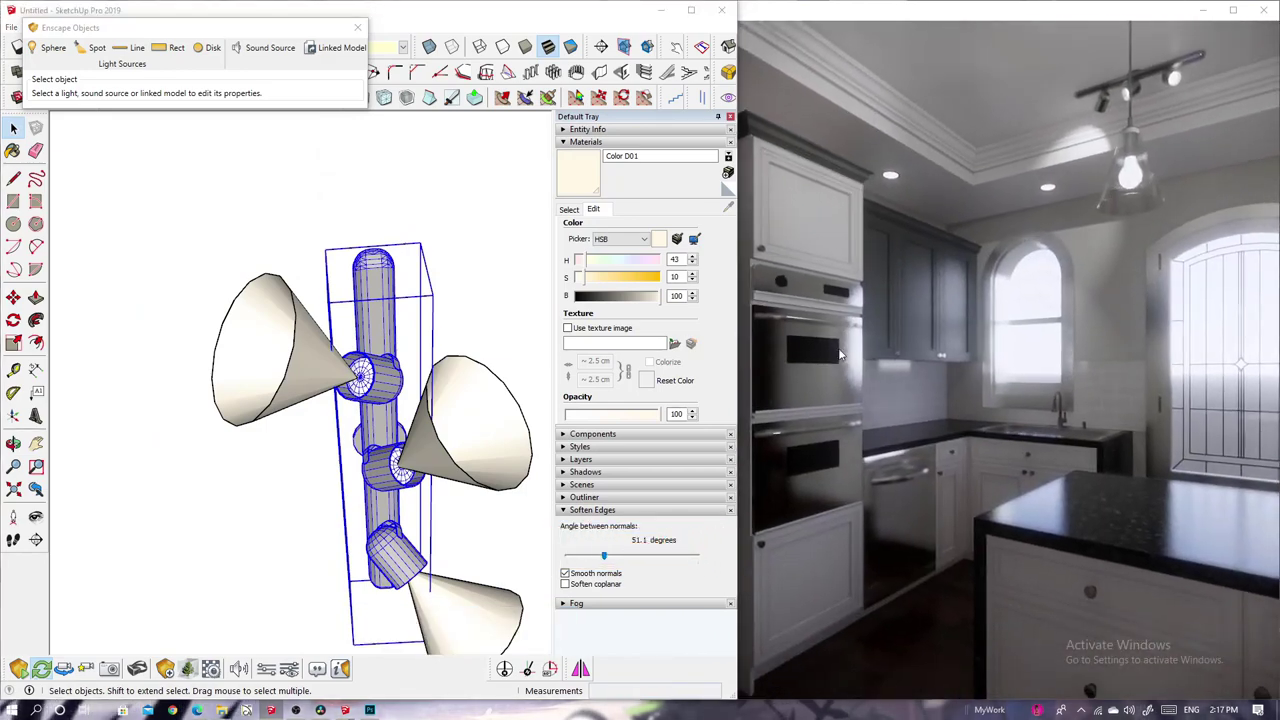
click(358, 30)
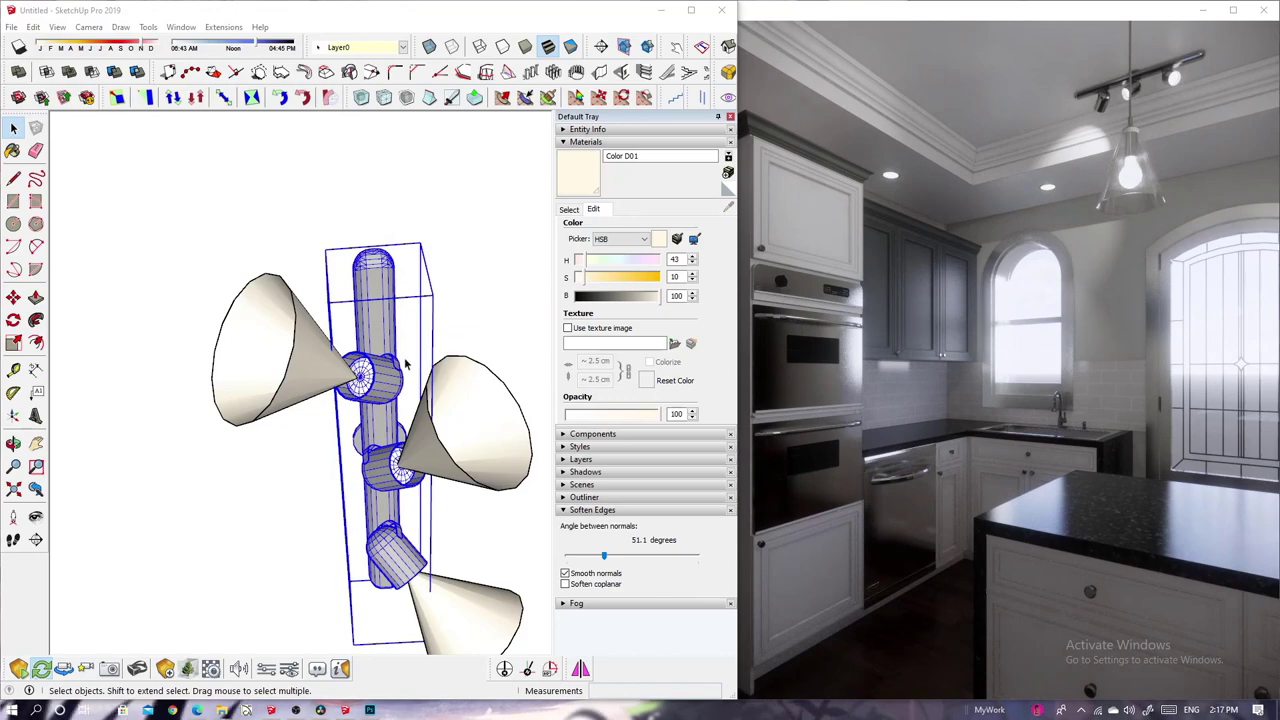
- Save the model as Kitchen002 in YouTubeShared > Kitchen002 and open the Enscape Asset Library
middle_drag(405, 365, 290, 345)
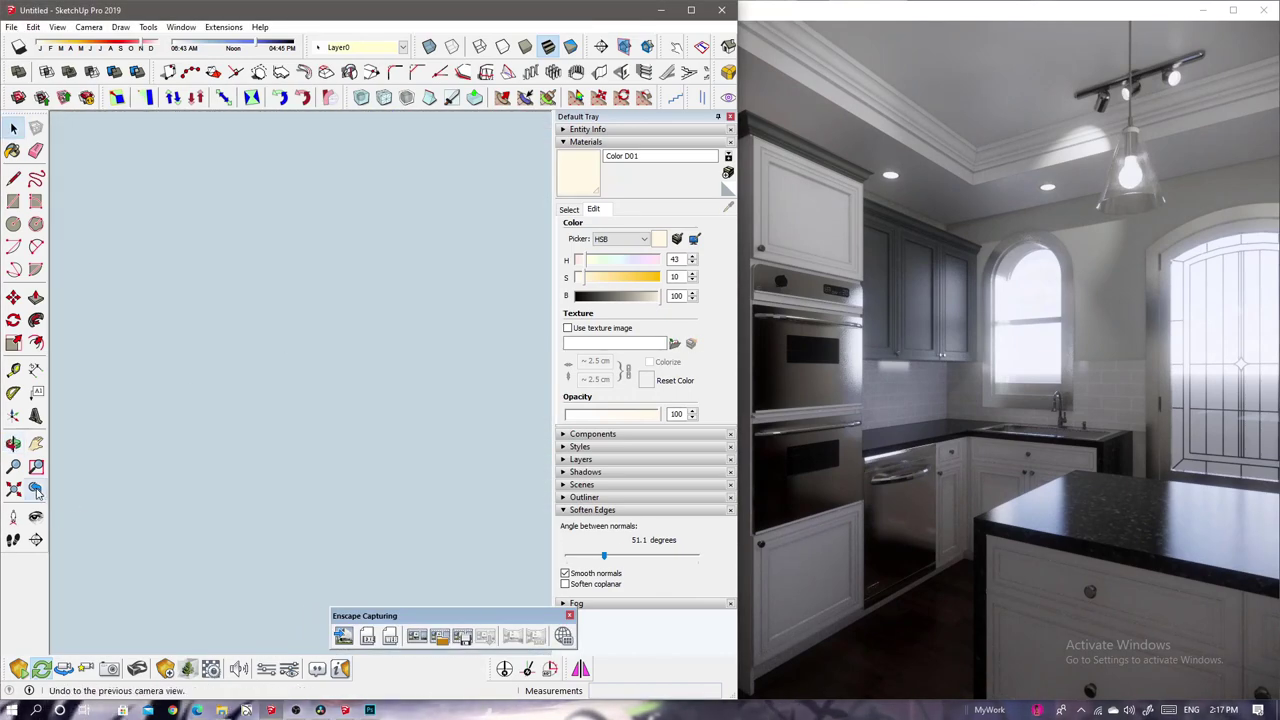
click(35, 489)
key(ctrl+s)
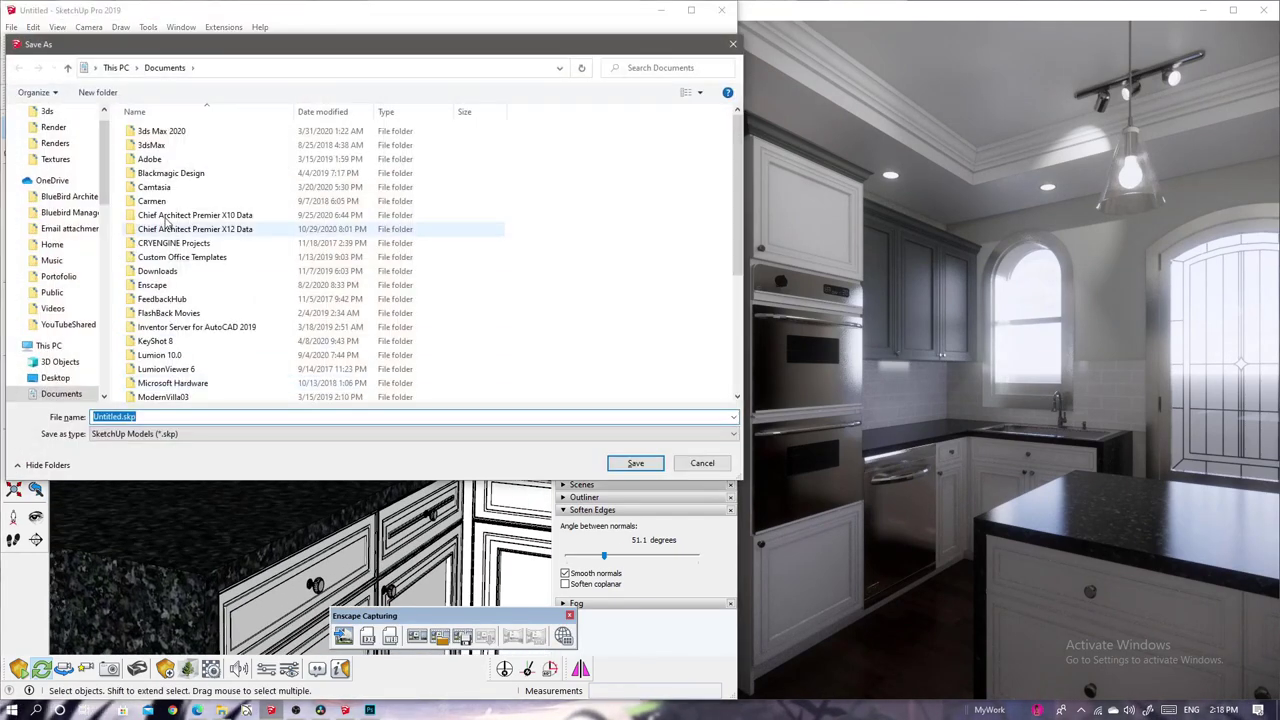
click(65, 325)
double_click(168, 290)
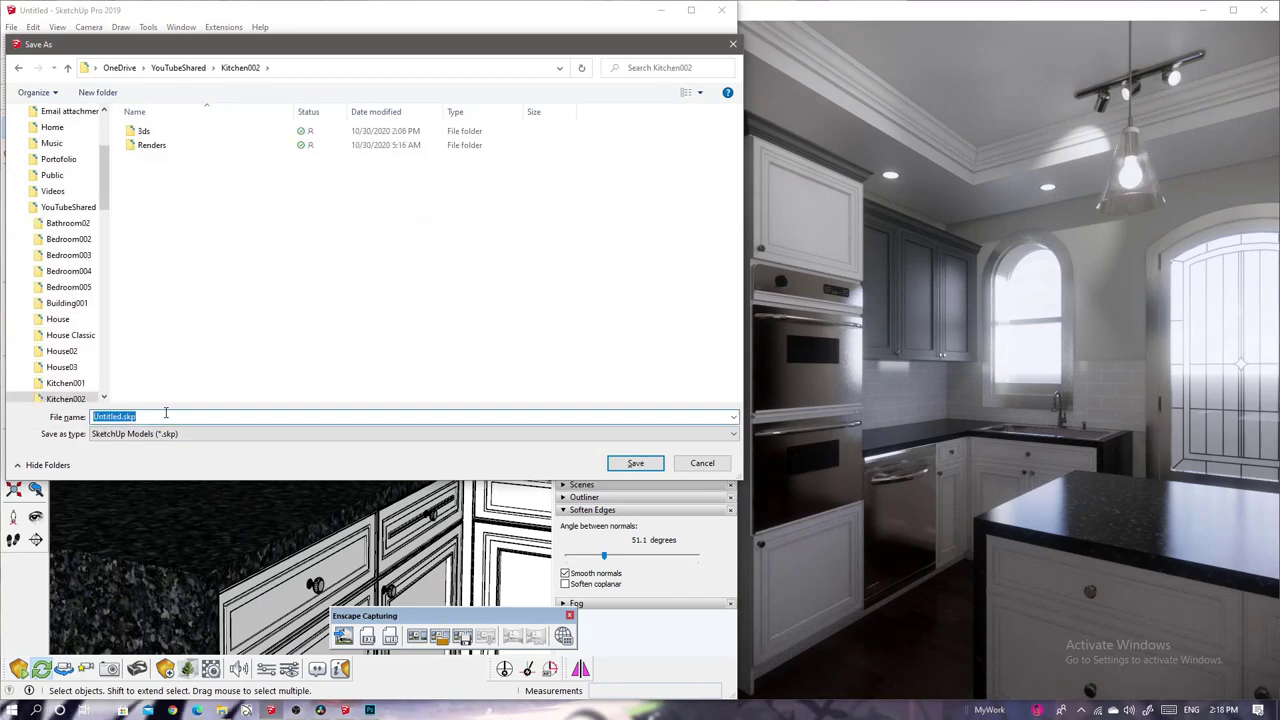
text(Kitchen)
key(Return)
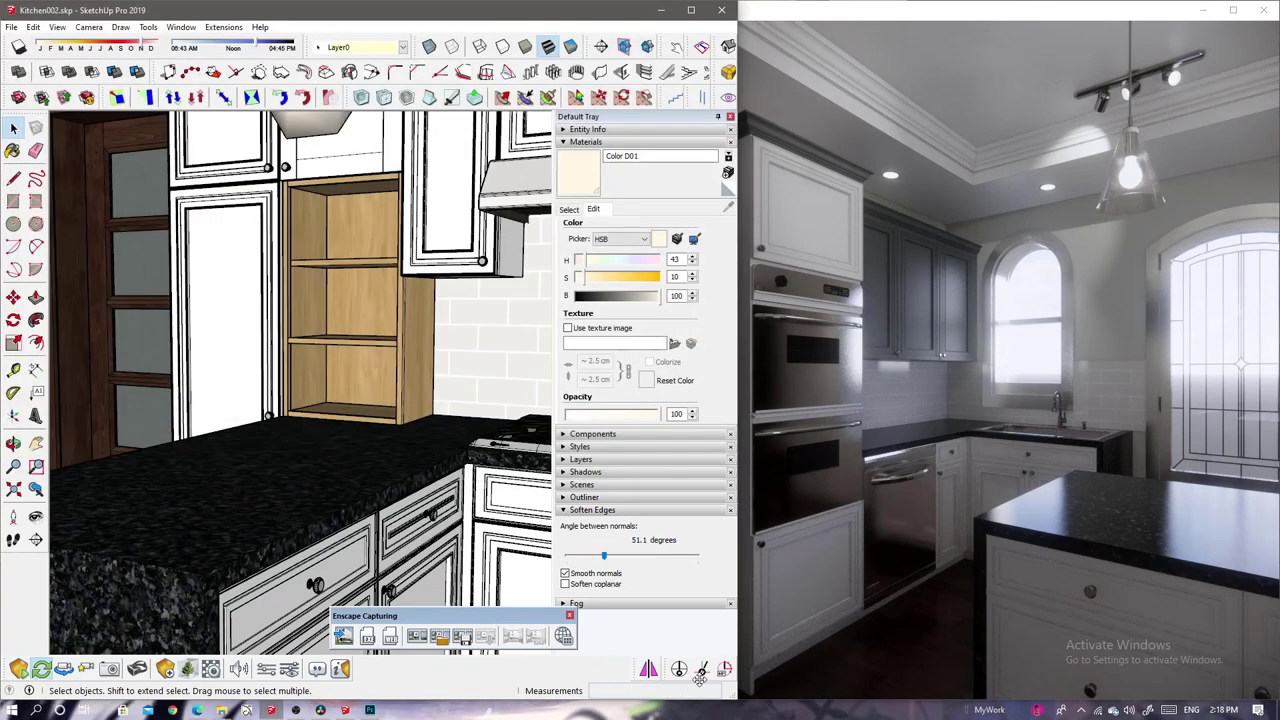
click(701, 670)
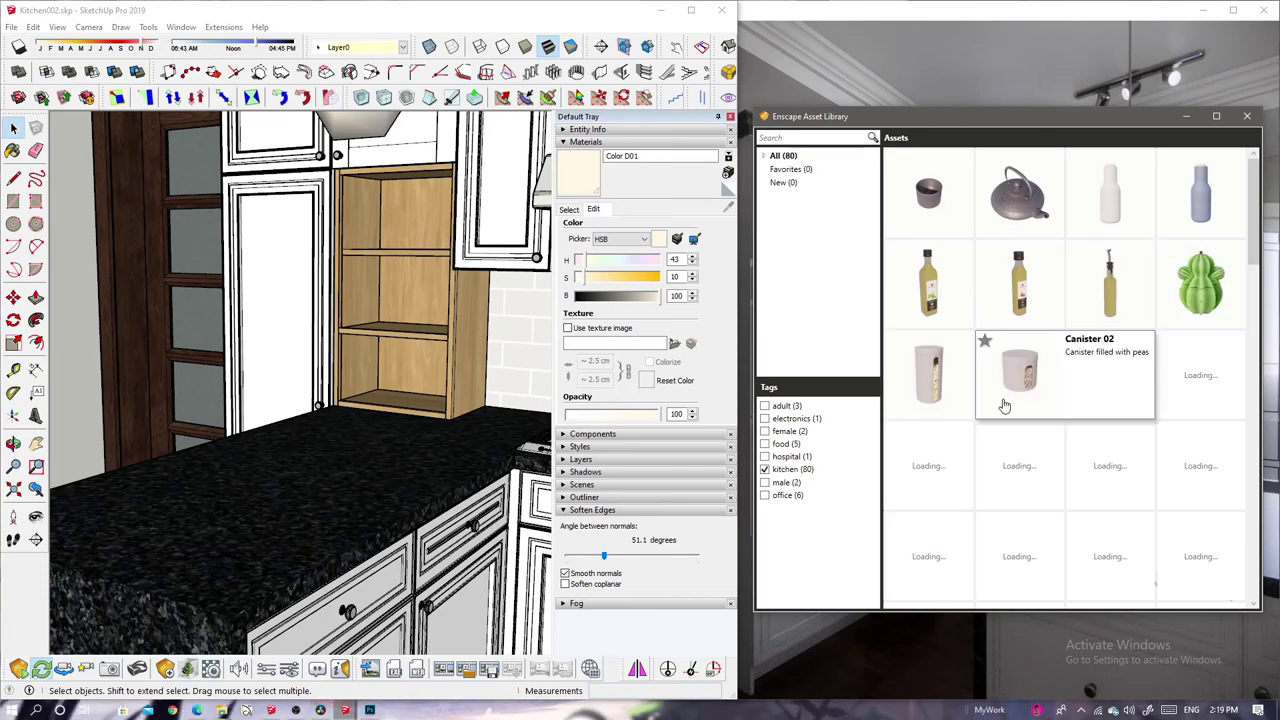
- Place two Canister 02 assets on the open shelf and adjust the left one
click(1027, 399)
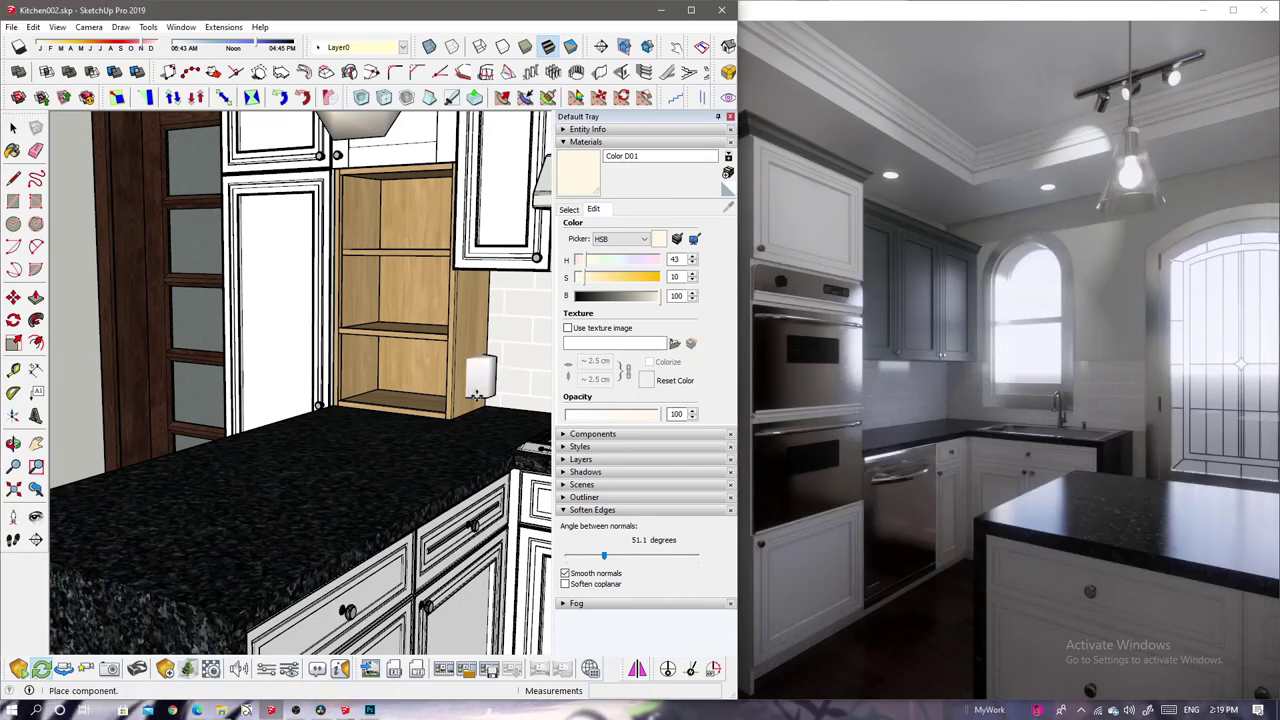
scroll(400, 400, up, 3)
scroll(403, 392, up, 2)
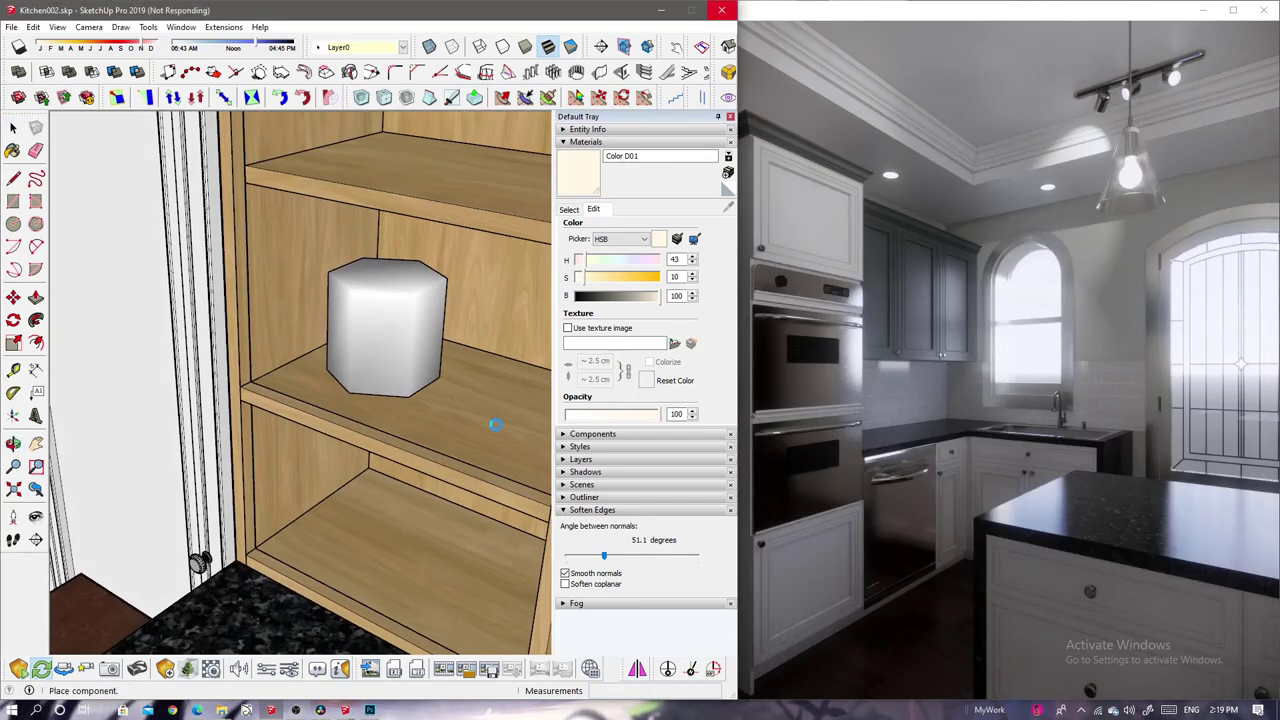
key(space)
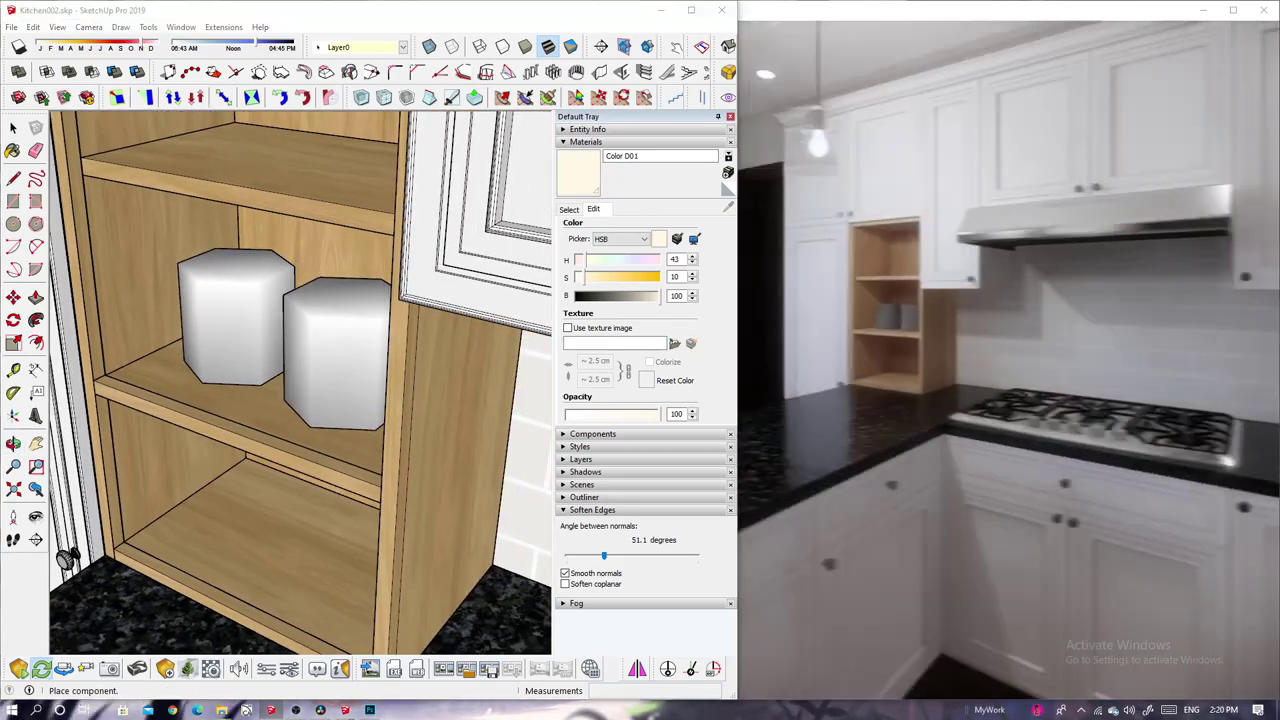
scroll(300, 360, up, 2)
click(254, 327)
middle_drag(254, 327, 290, 330)
key(m)
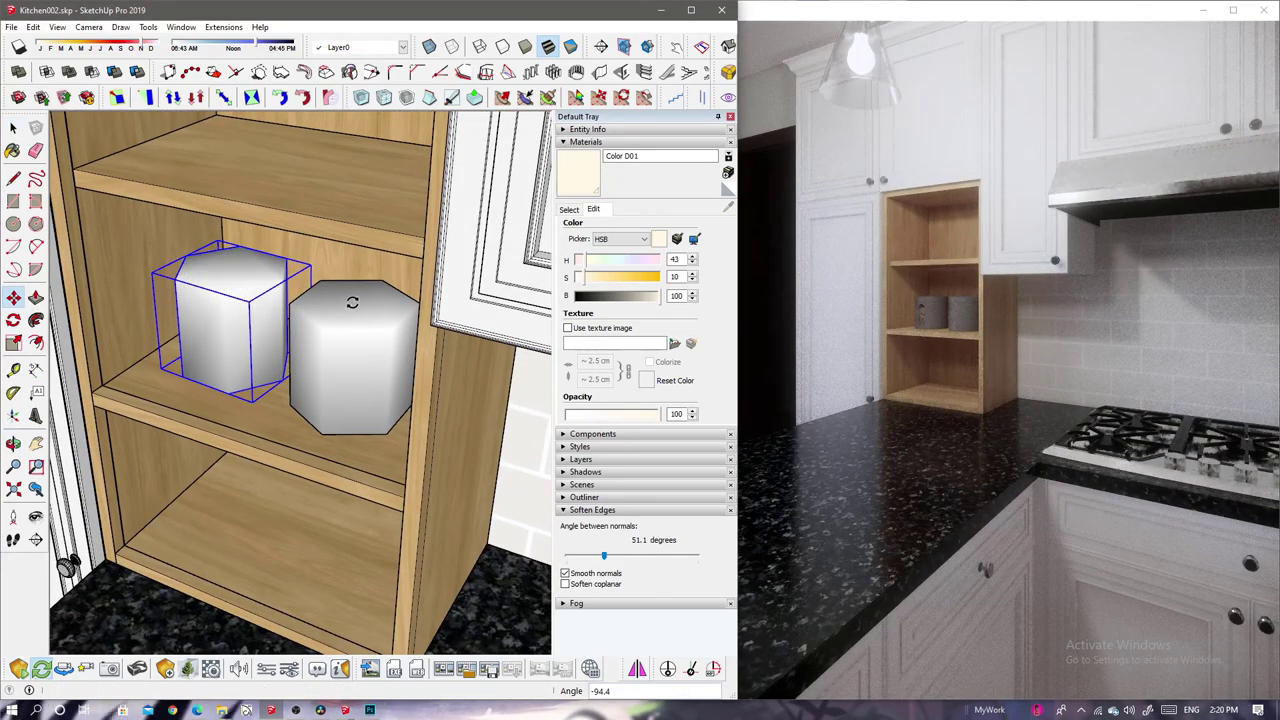
key(space)
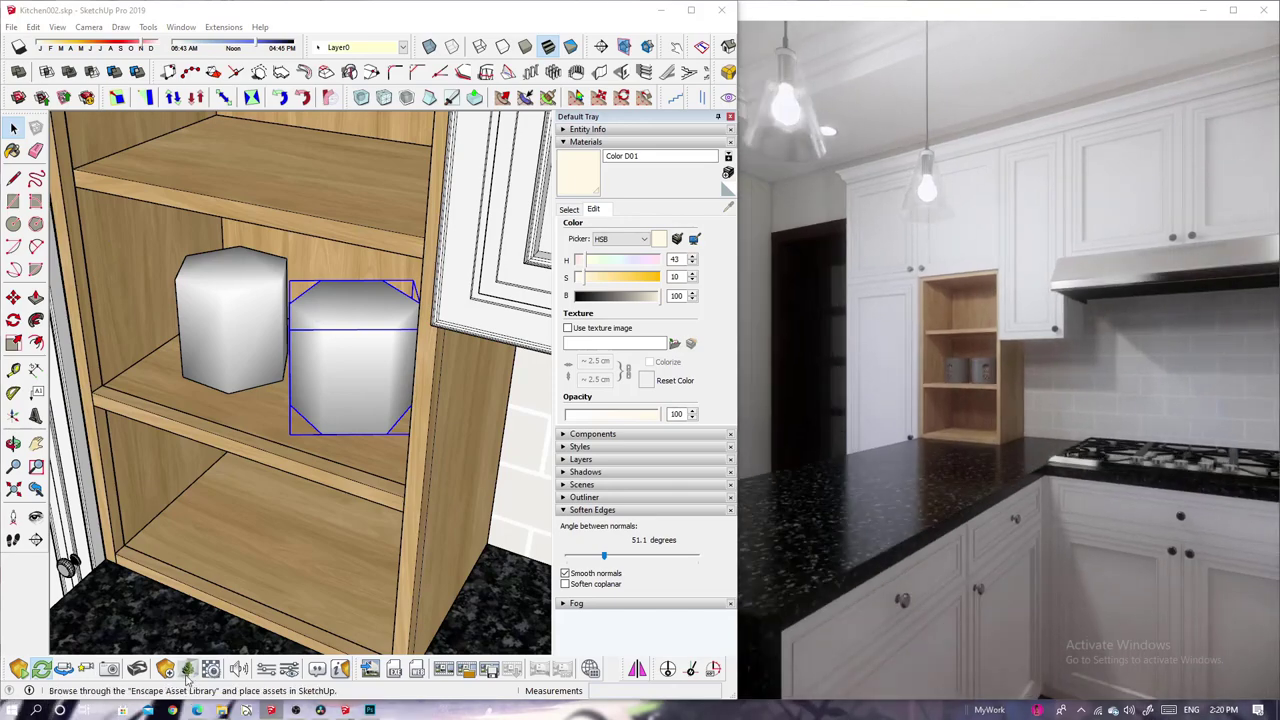
- Place the olive oil bottle on the lower shelf
click(701, 46)
click(1110, 282)
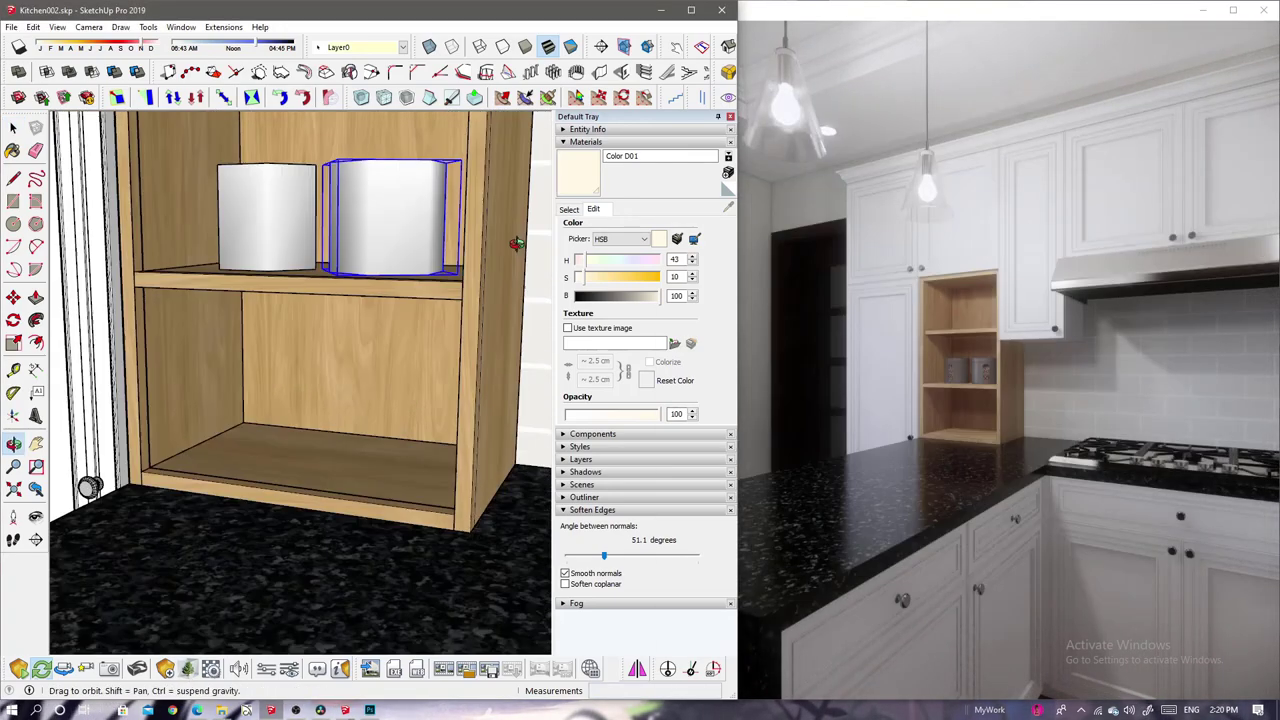
scroll(240, 465, up, 2)
middle_drag(300, 450, 320, 440)
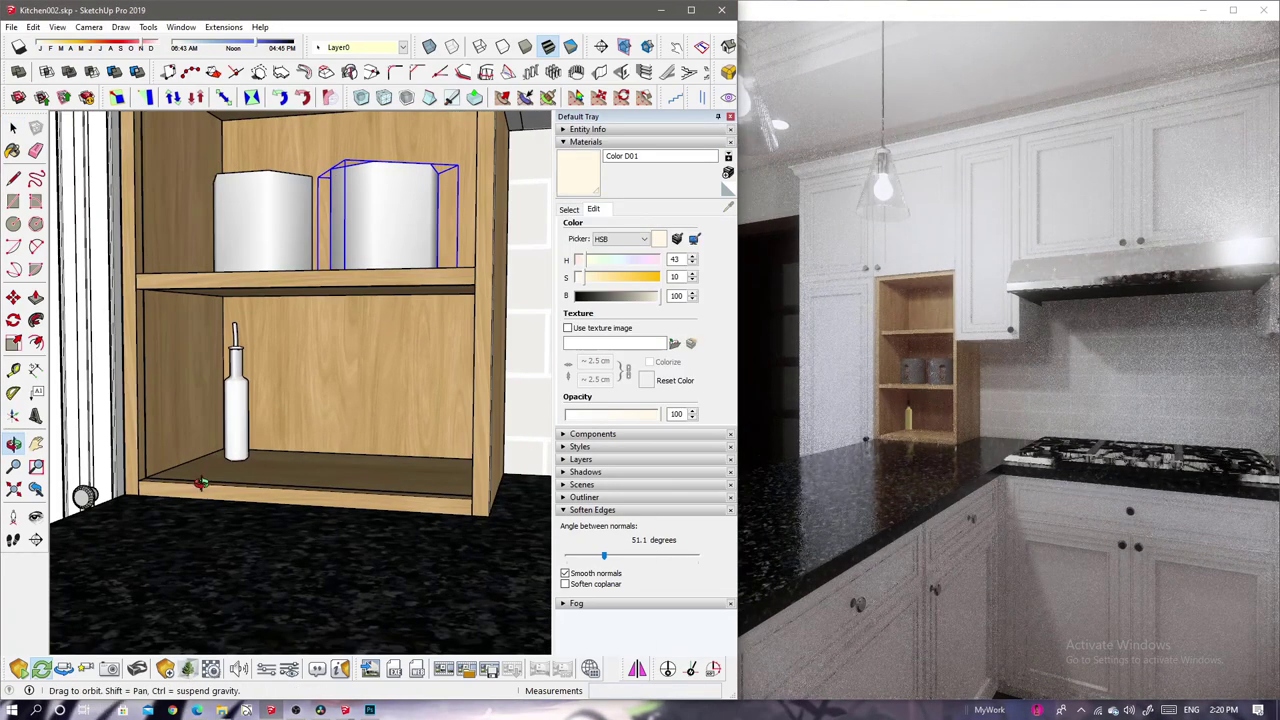
click(258, 435)
scroll(1213, 432, down, 1)
- Set the Meat Tongs asset down on the countertop
scroll(1213, 432, down, 1)
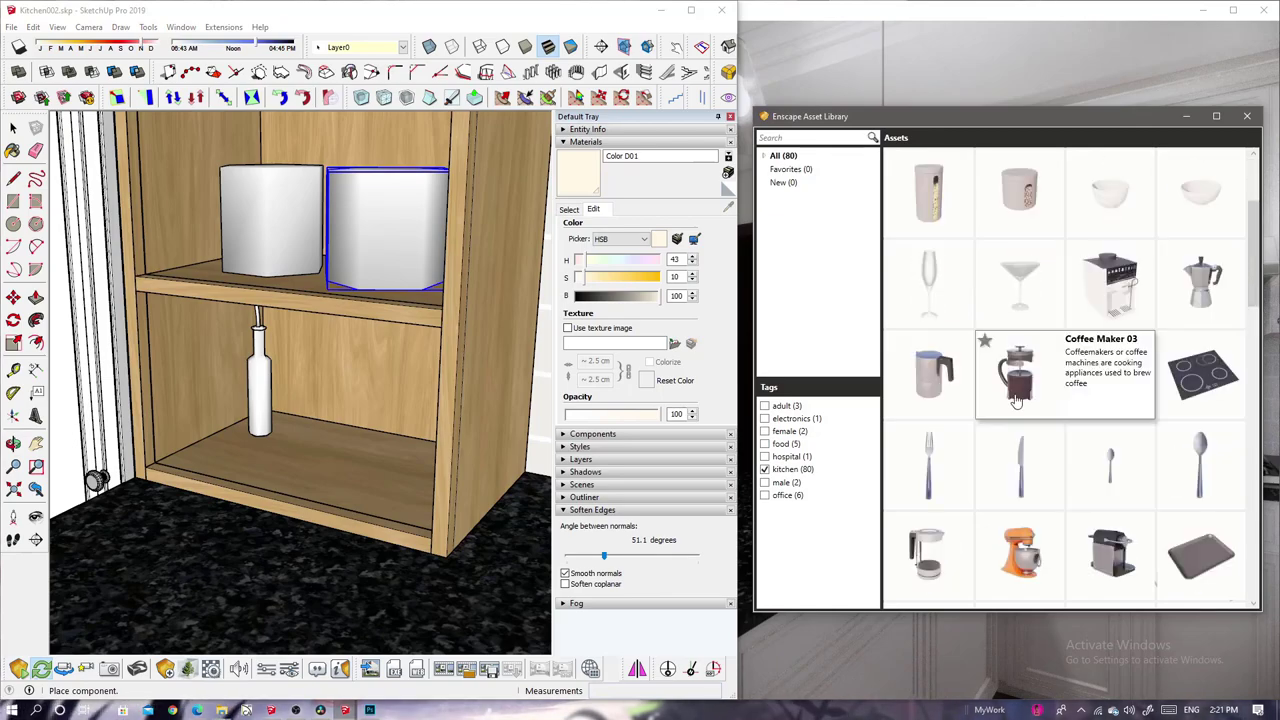
click(1125, 340)
mouse_move(286, 414)
middle_down()
mouse_move(577, 511)
mouse_move(114, 400)
mouse_move(172, 362)
middle_up()
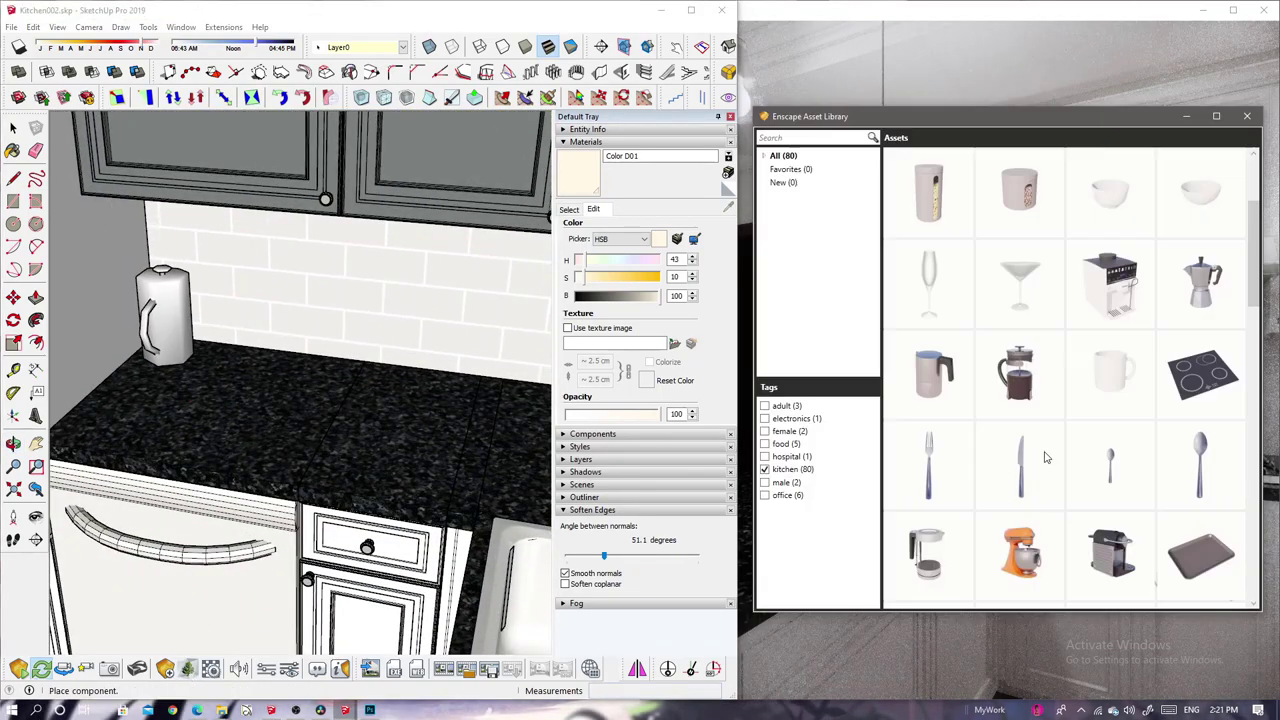
scroll(1043, 457, down, 3)
scroll(1095, 480, down, 1)
click(1018, 487)
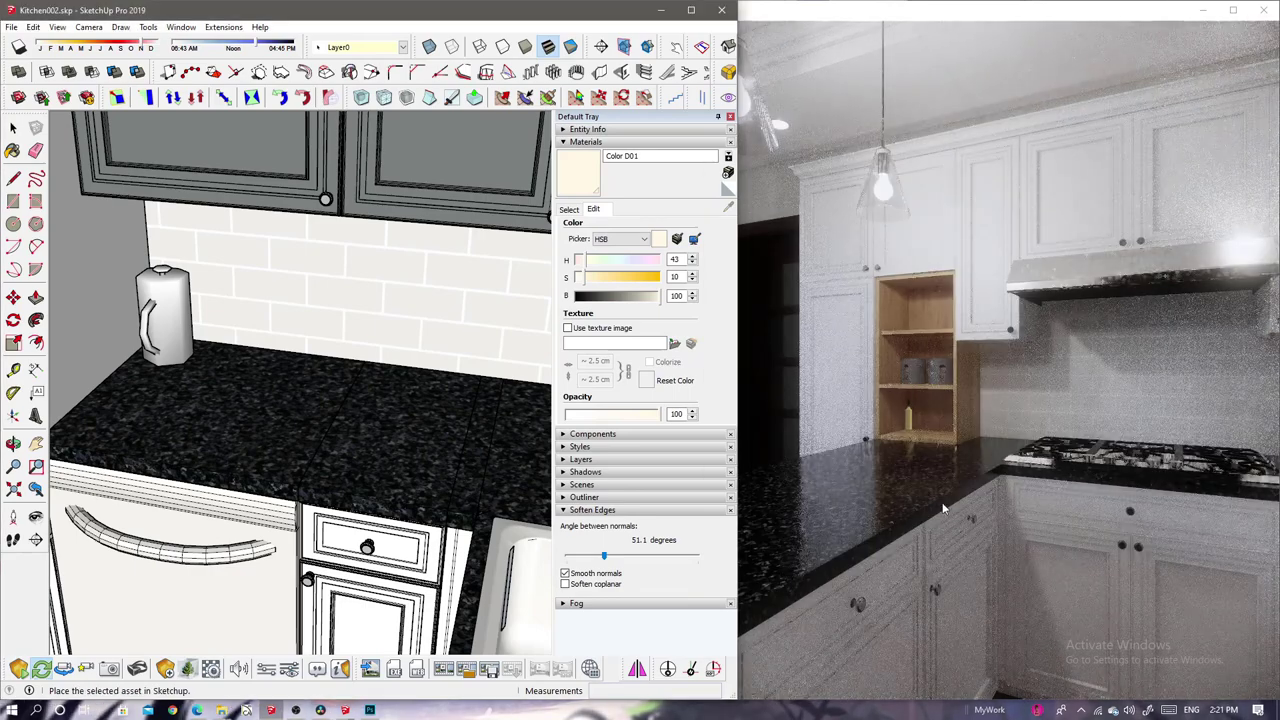
mouse_move(343, 423)
middle_down()
mouse_move(521, 424)
mouse_move(355, 427)
middle_up()
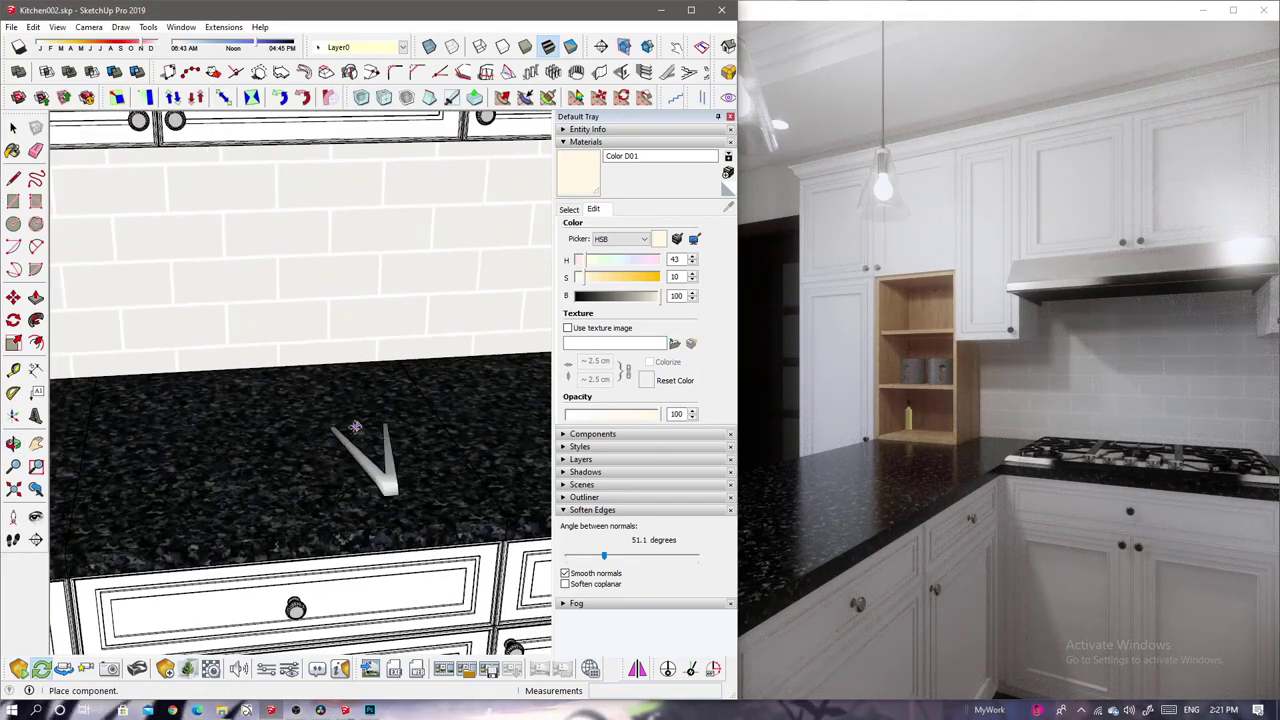
click(316, 376)
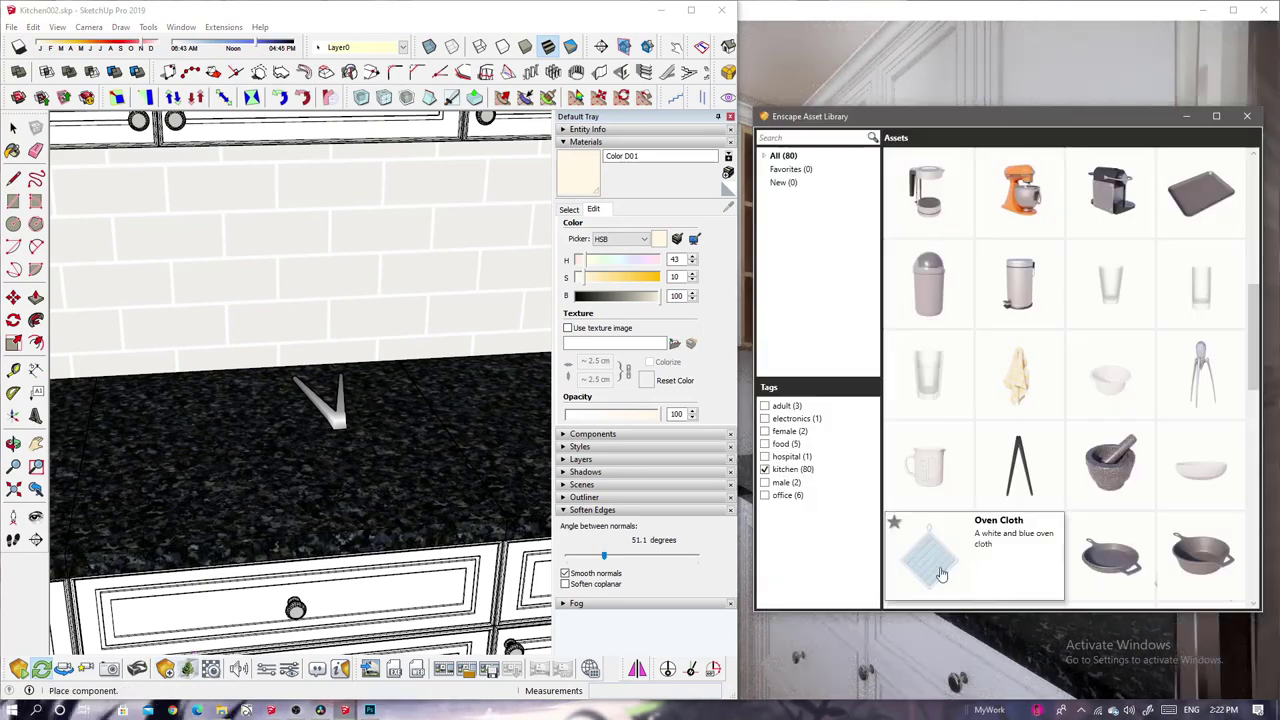
- Add an oven cloth, measuring cup and pepper mill to the counter, then pick the saucepan
click(923, 528)
middle_drag(287, 442, 281, 455)
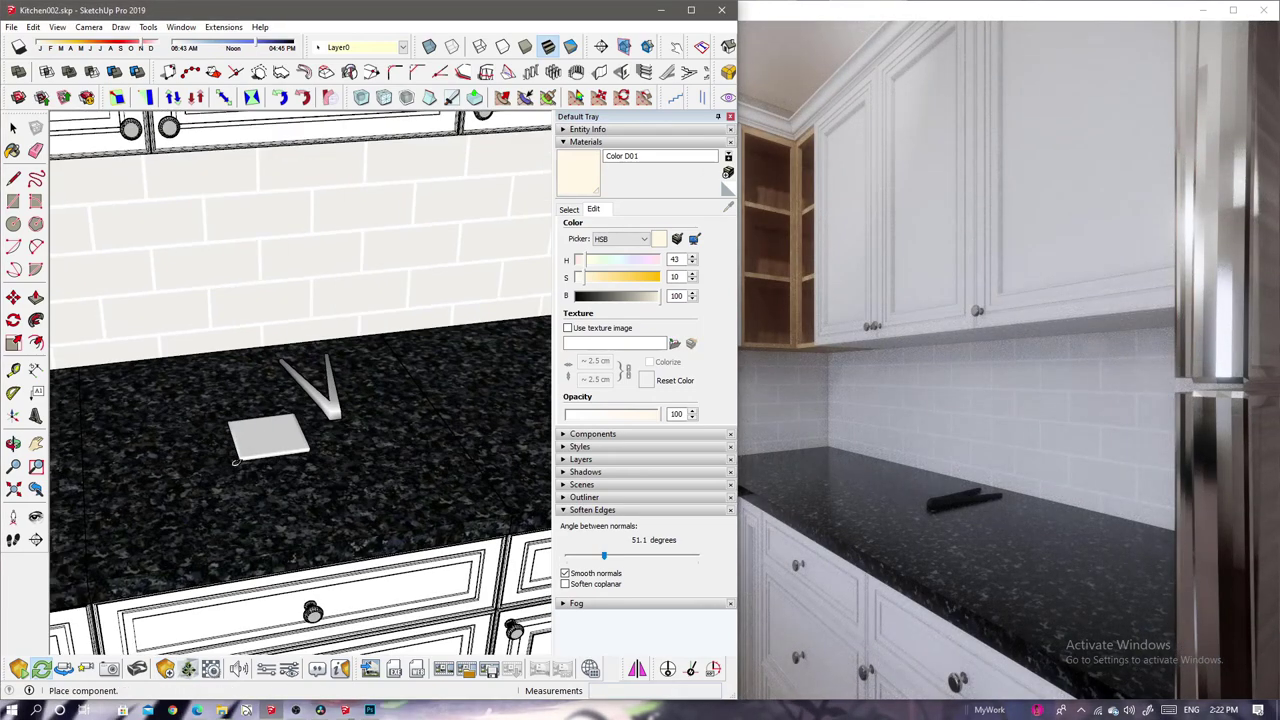
click(837, 564)
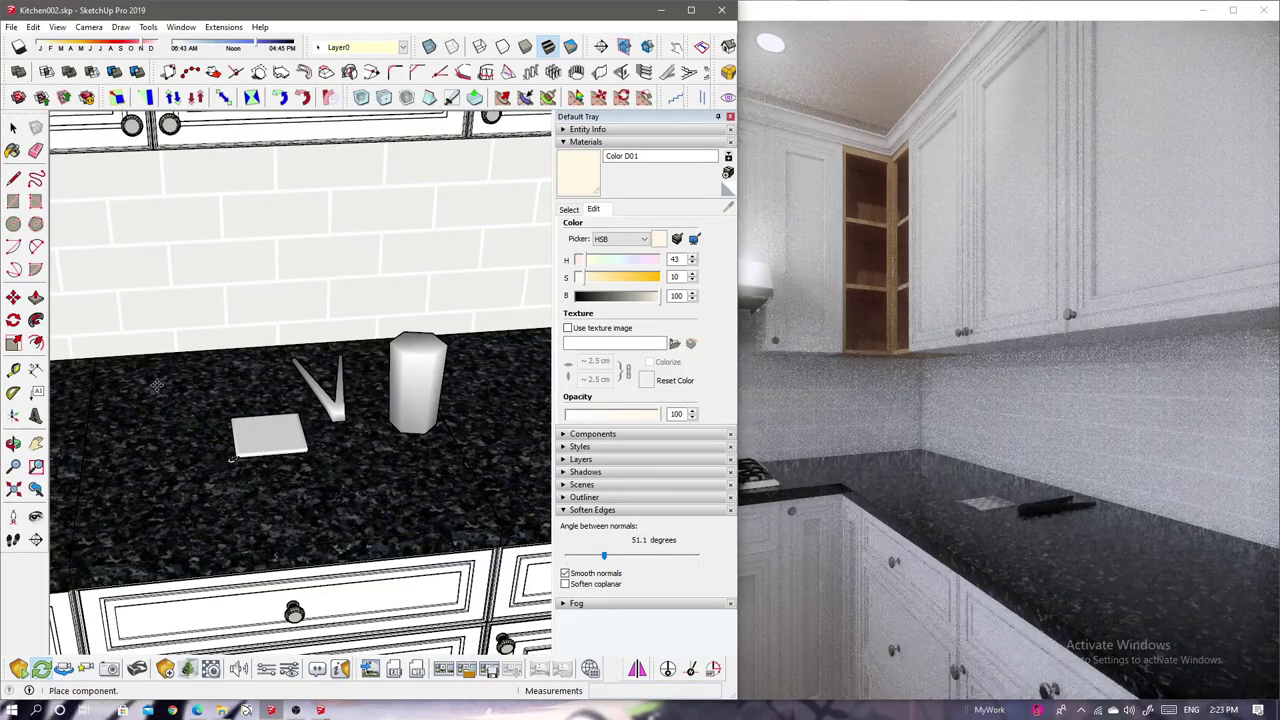
click(155, 385)
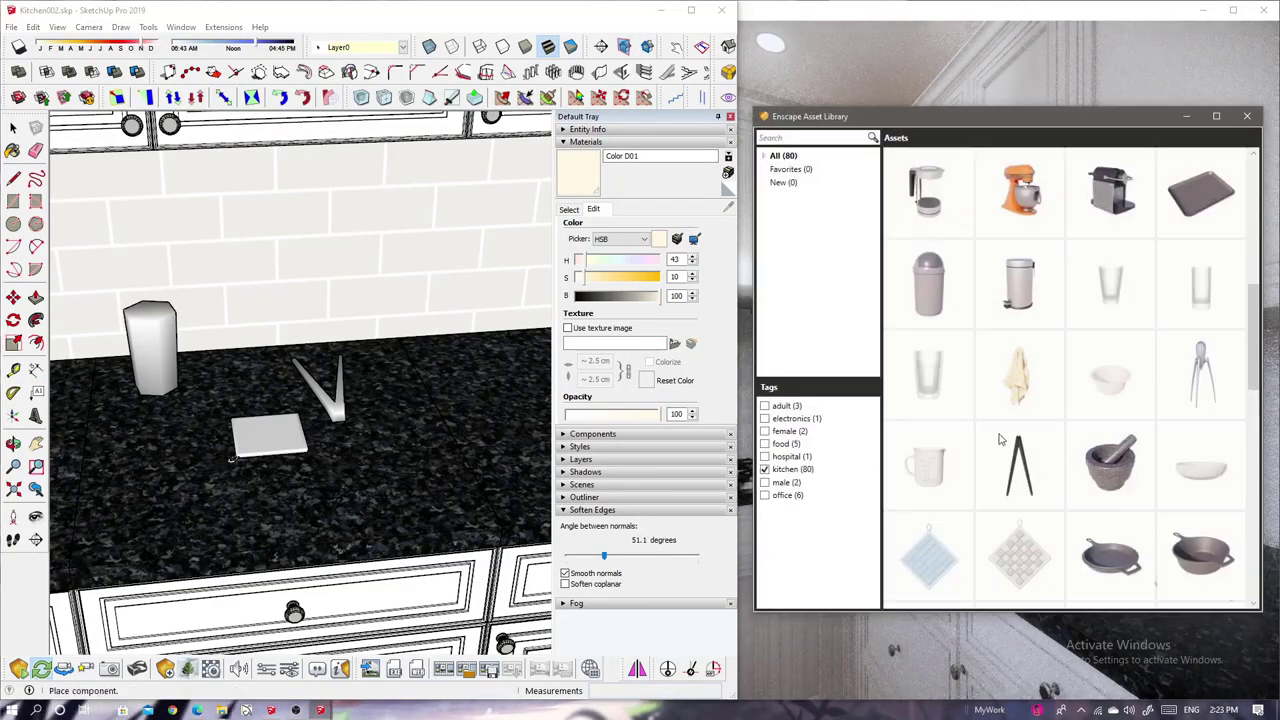
scroll(1089, 420, down, 3)
click(1089, 420)
click(420, 352)
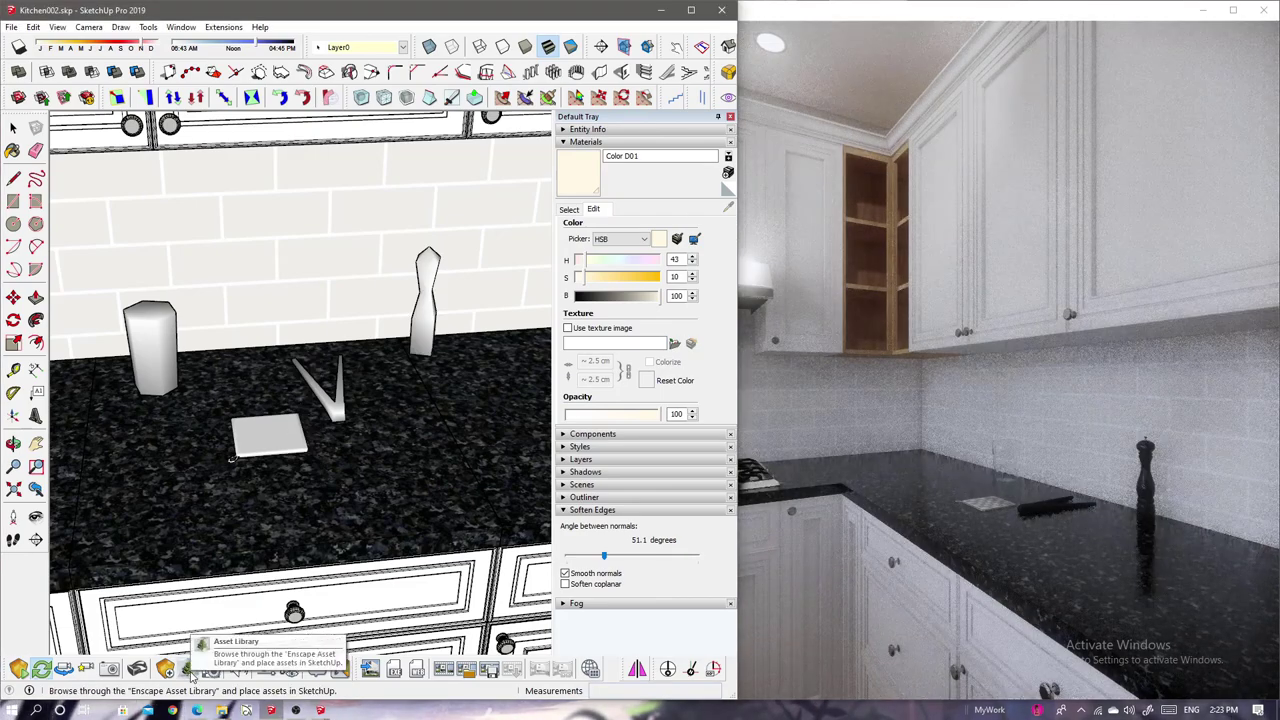
click(187, 668)
click(1104, 433)
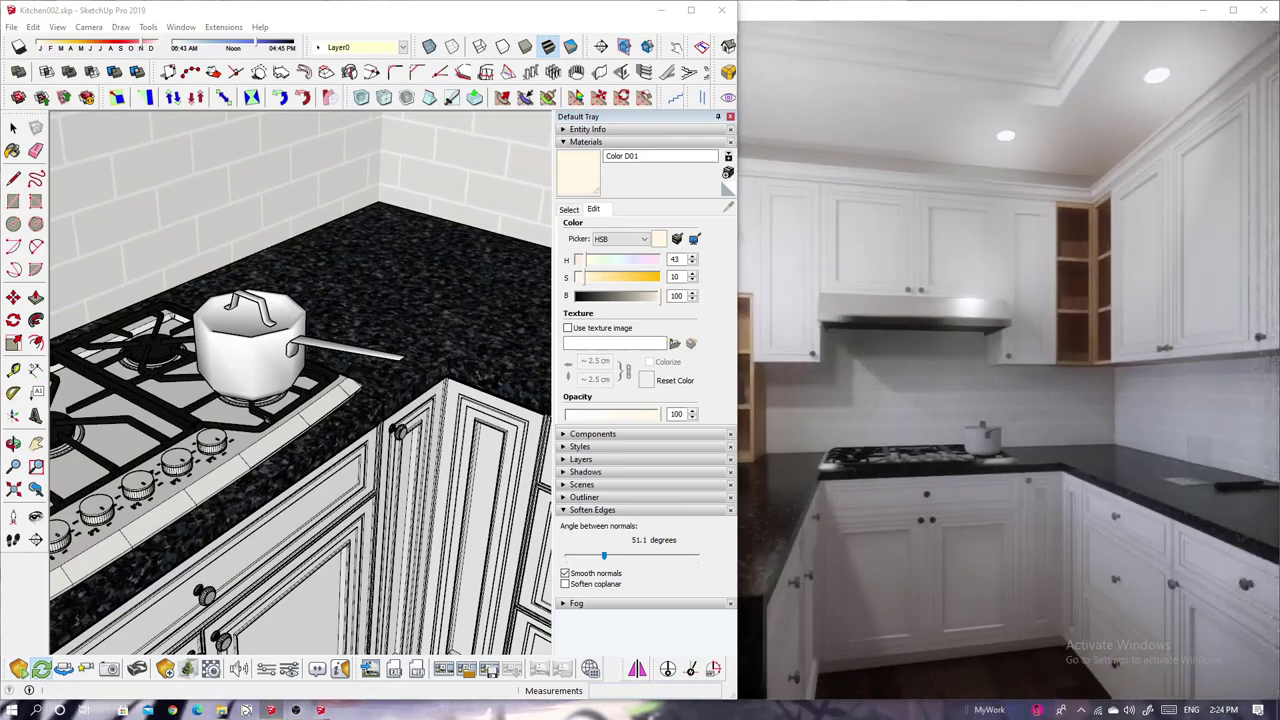
- Place the saucepan on the stove, rotate it and move it onto a burner
click(250, 345)
click(243, 335)
key(m)
click(300, 300)
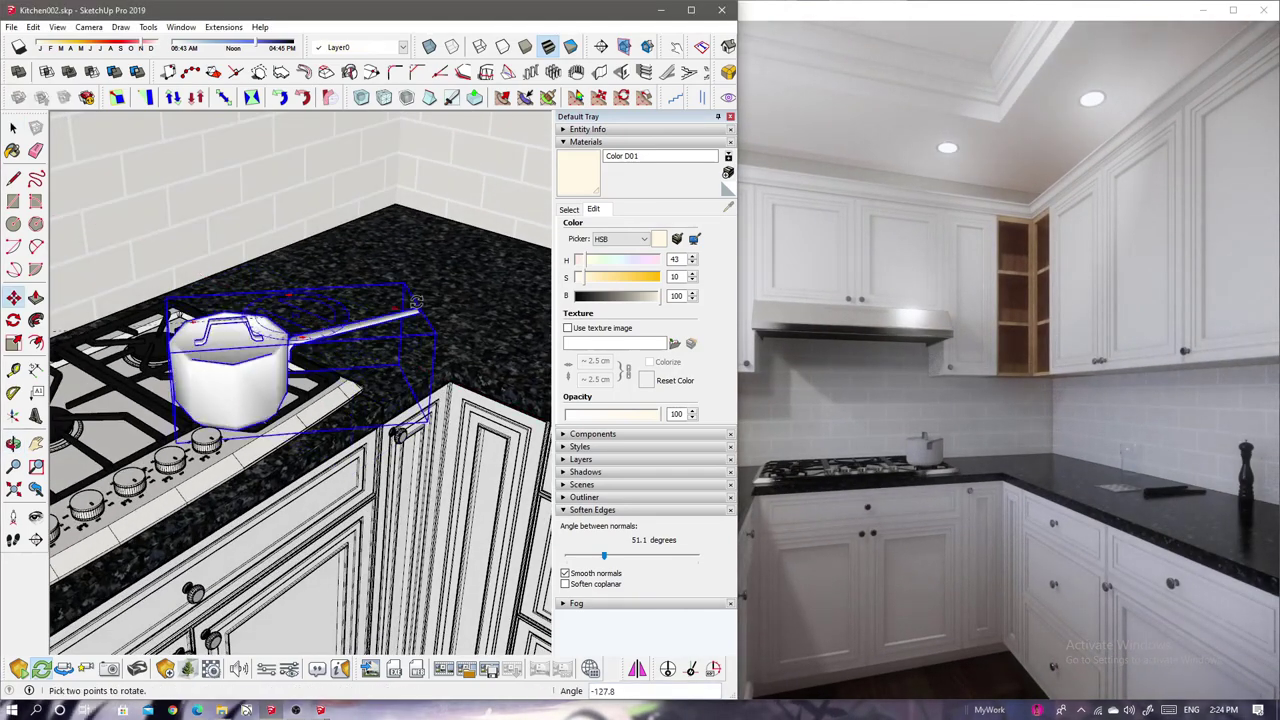
click(400, 240)
click(500, 440)
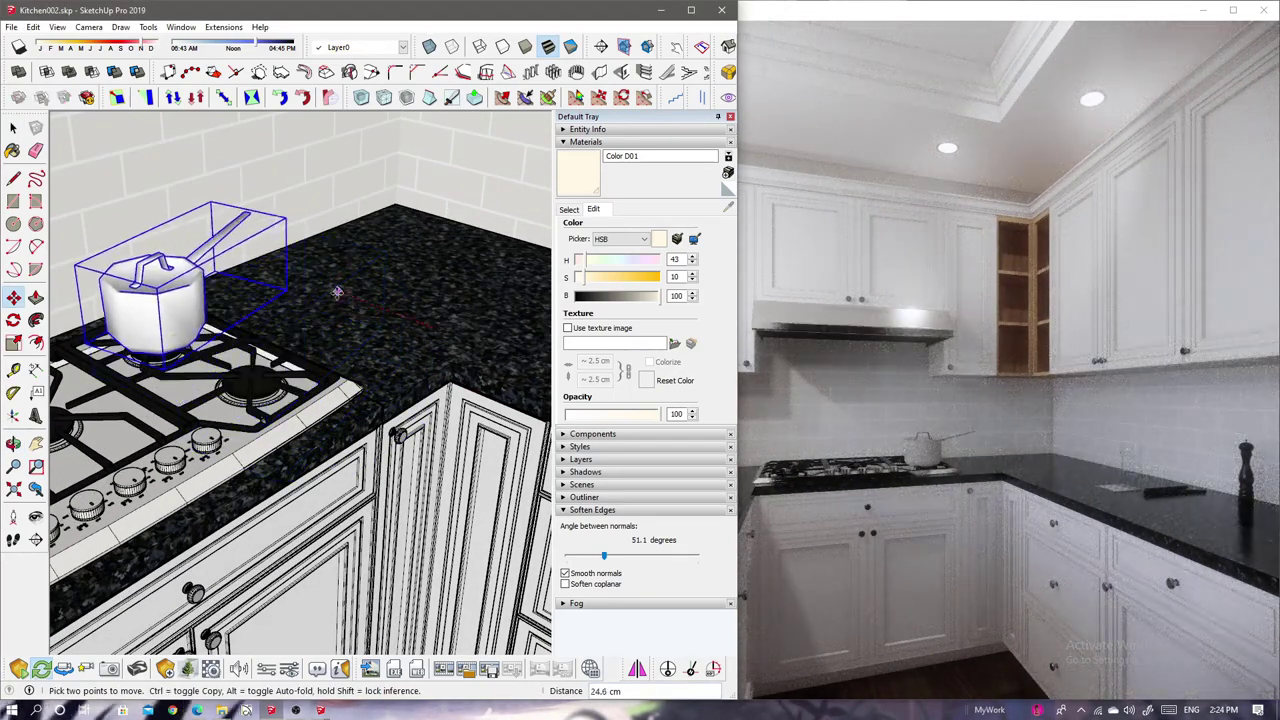
click(390, 349)
middle_drag(390, 349, 470, 430)
key(s)
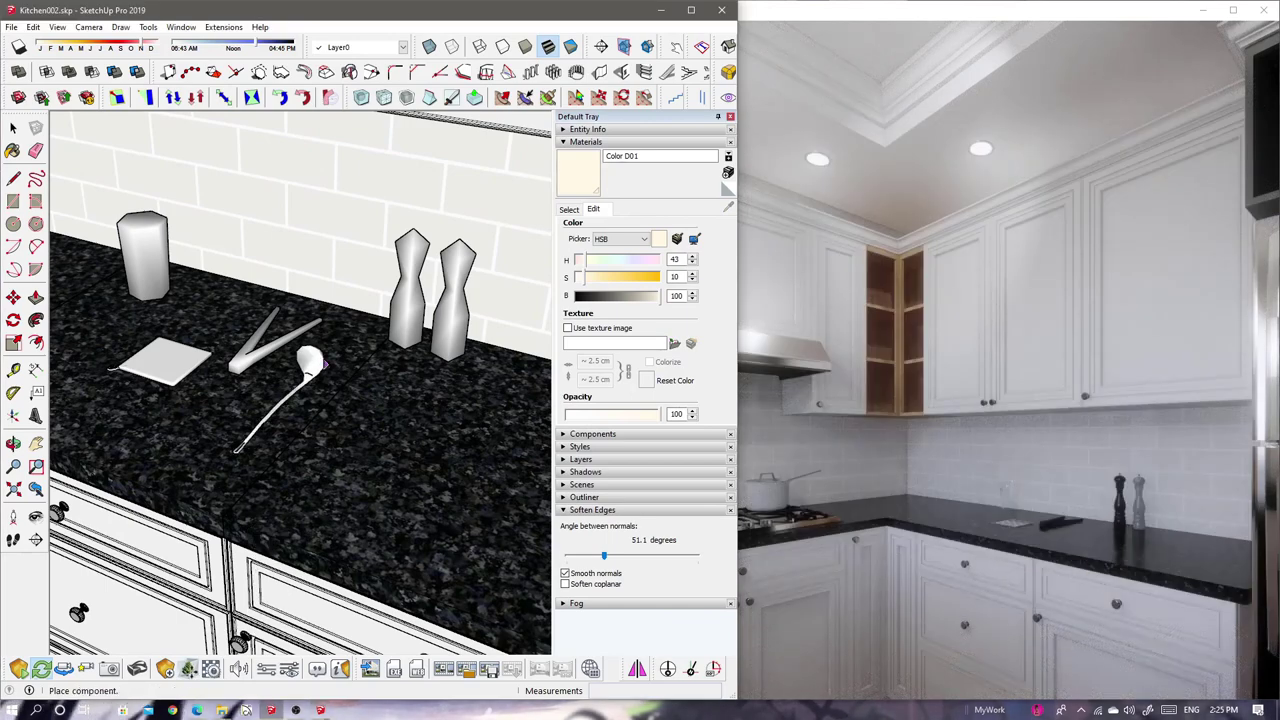
- Add a ladle, second utensil, white container and plate along the counter, then choose the lidded pot
click(322, 365)
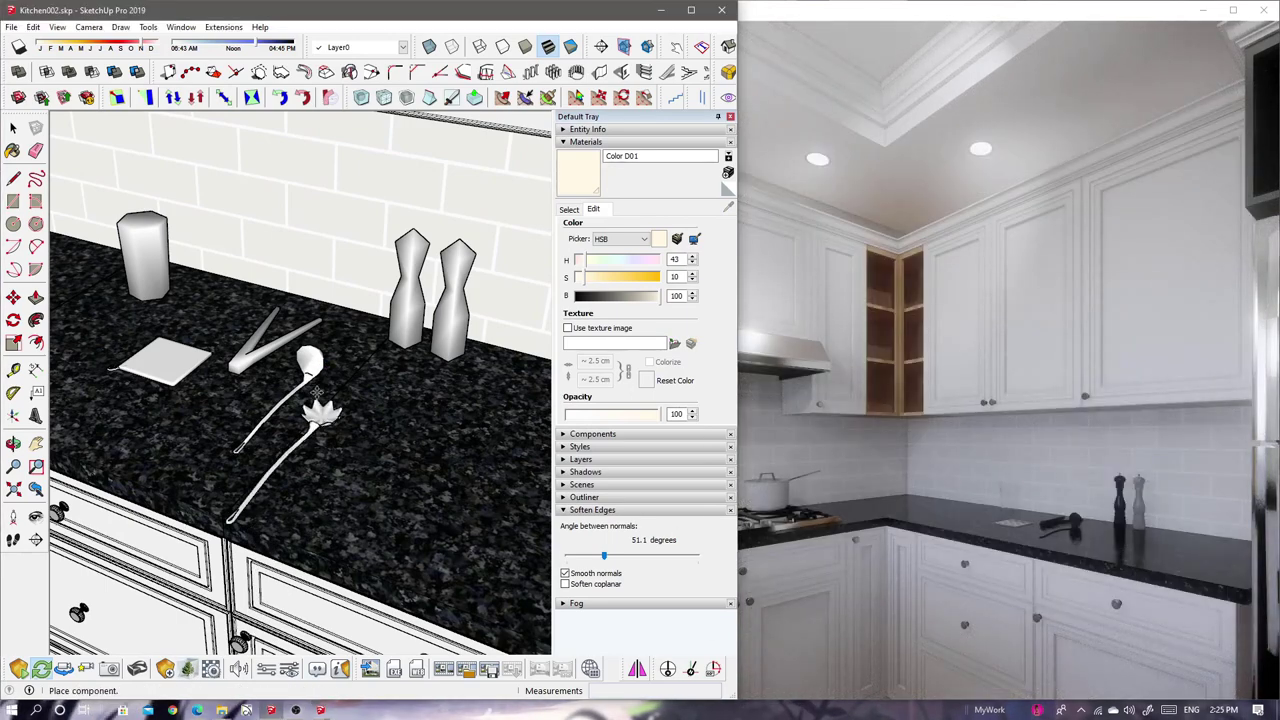
click(380, 410)
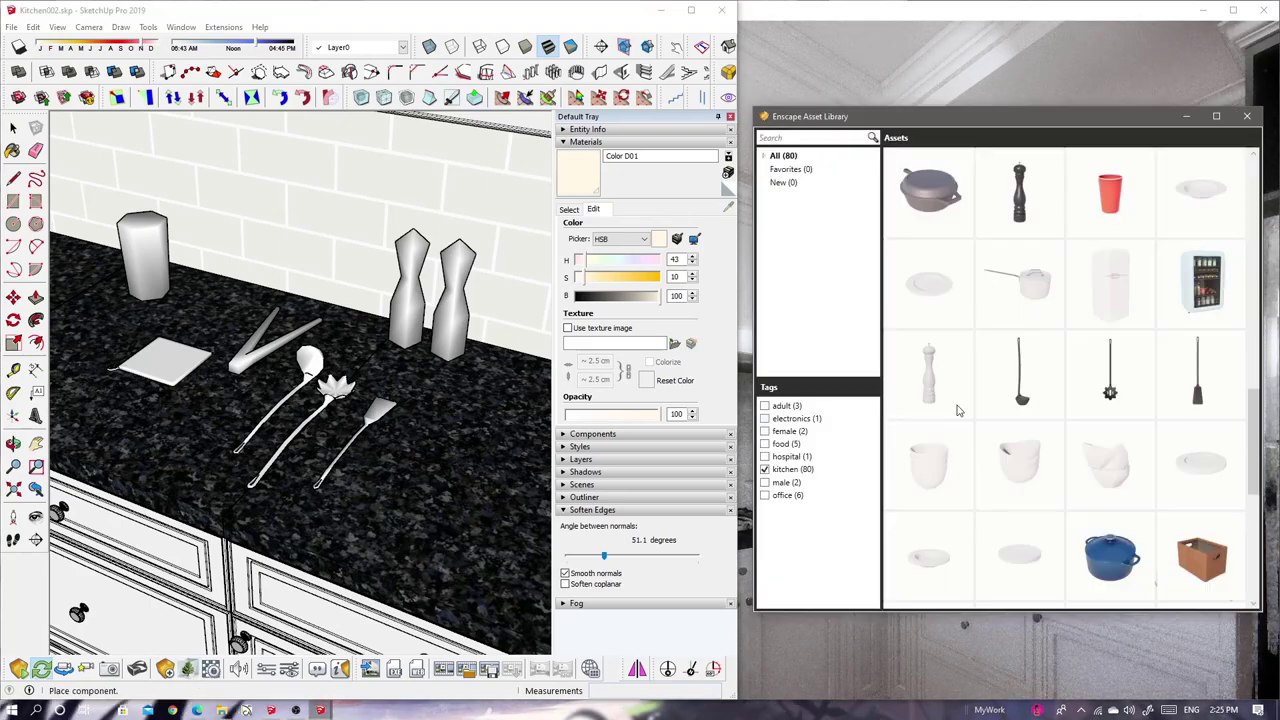
click(957, 405)
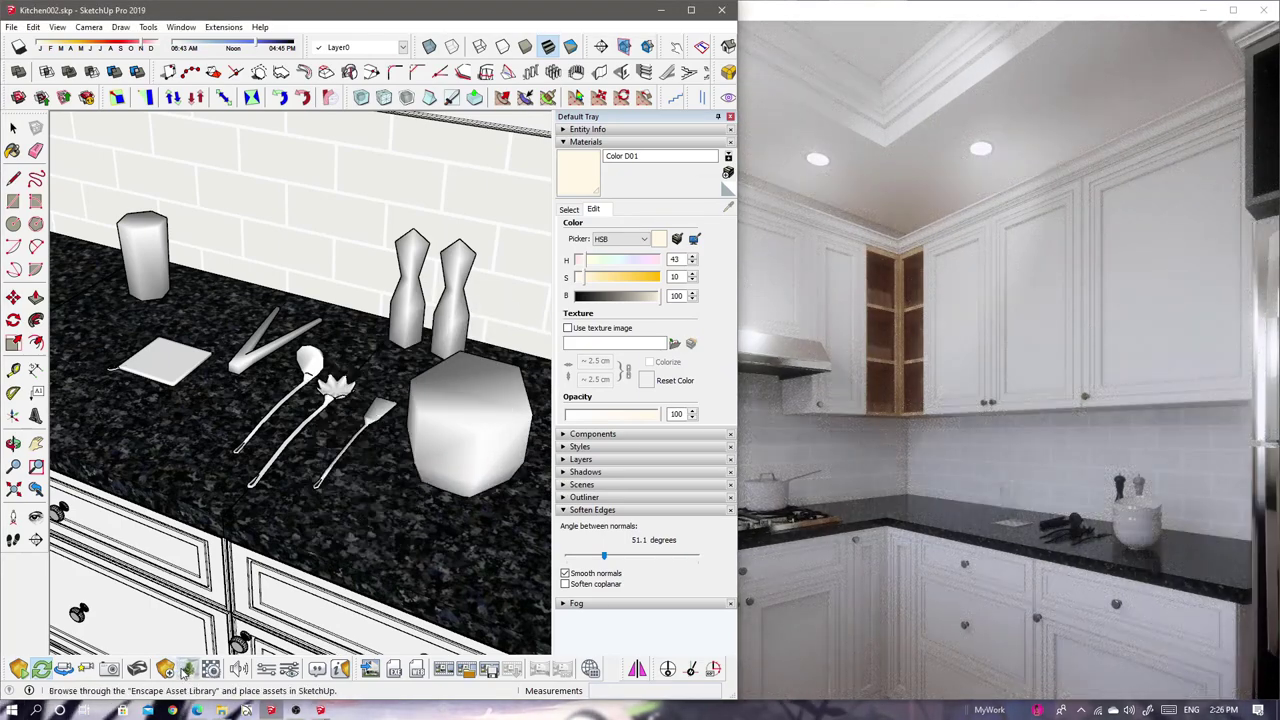
click(460, 478)
mouse_move(460, 478)
middle_down()
mouse_move(268, 400)
mouse_move(370, 432)
middle_up()
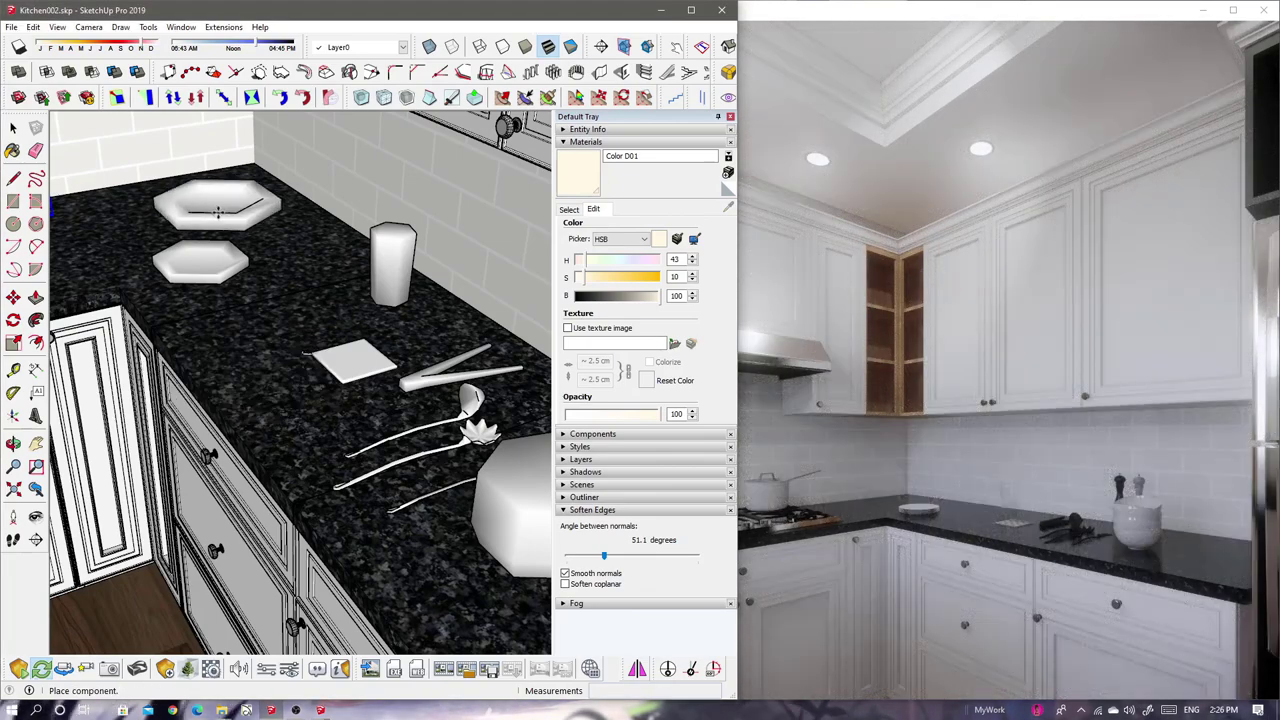
click(212, 668)
click(1109, 560)
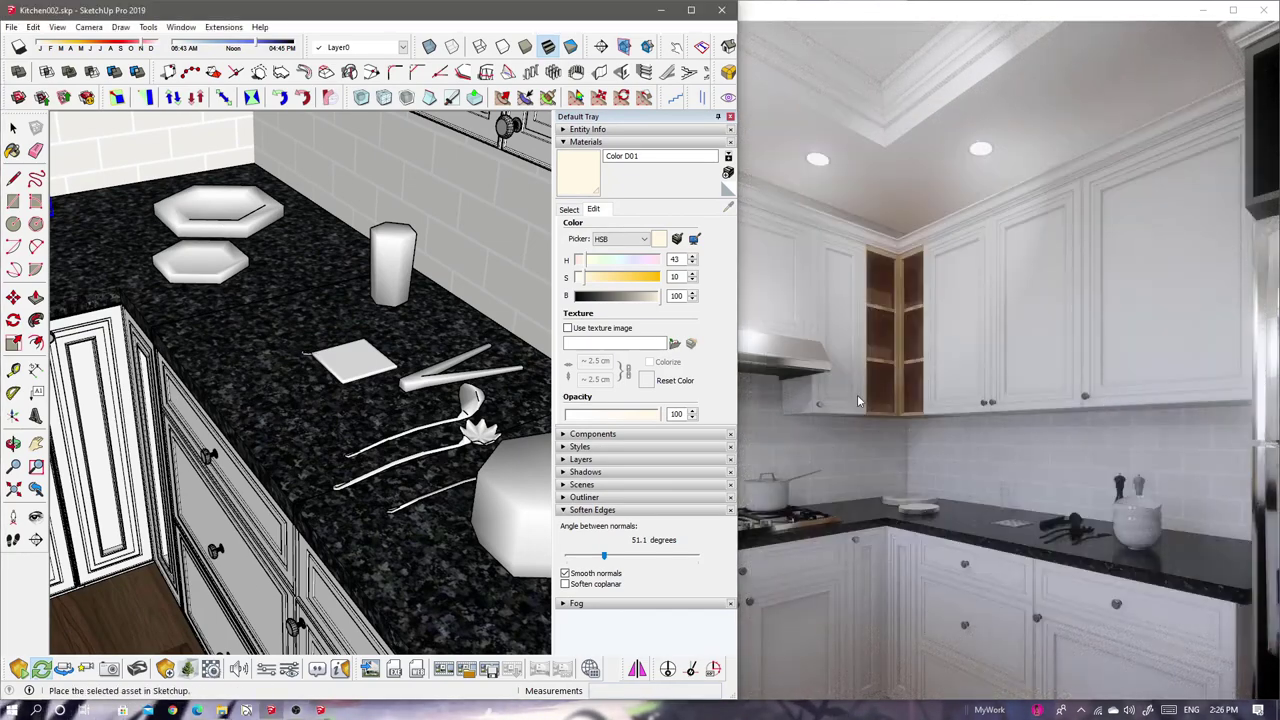
click(304, 341)
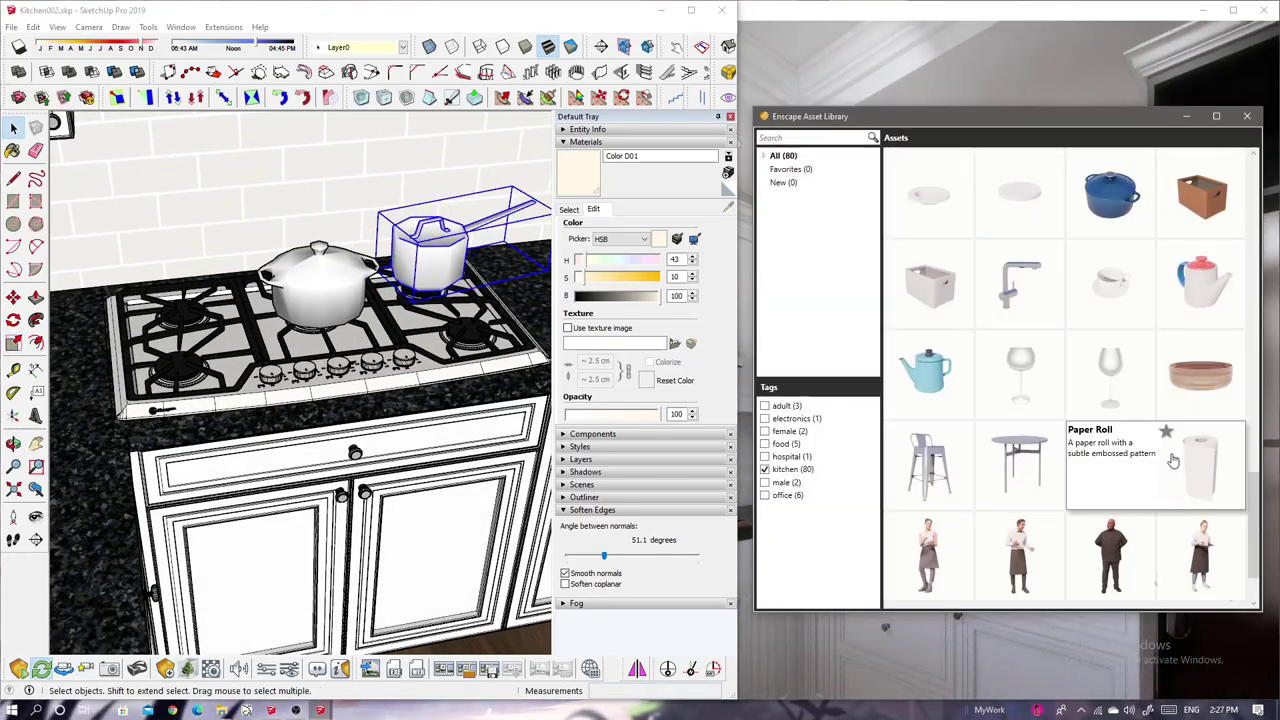
- Stand a Paper Roll beside the open shelf
click(1173, 460)
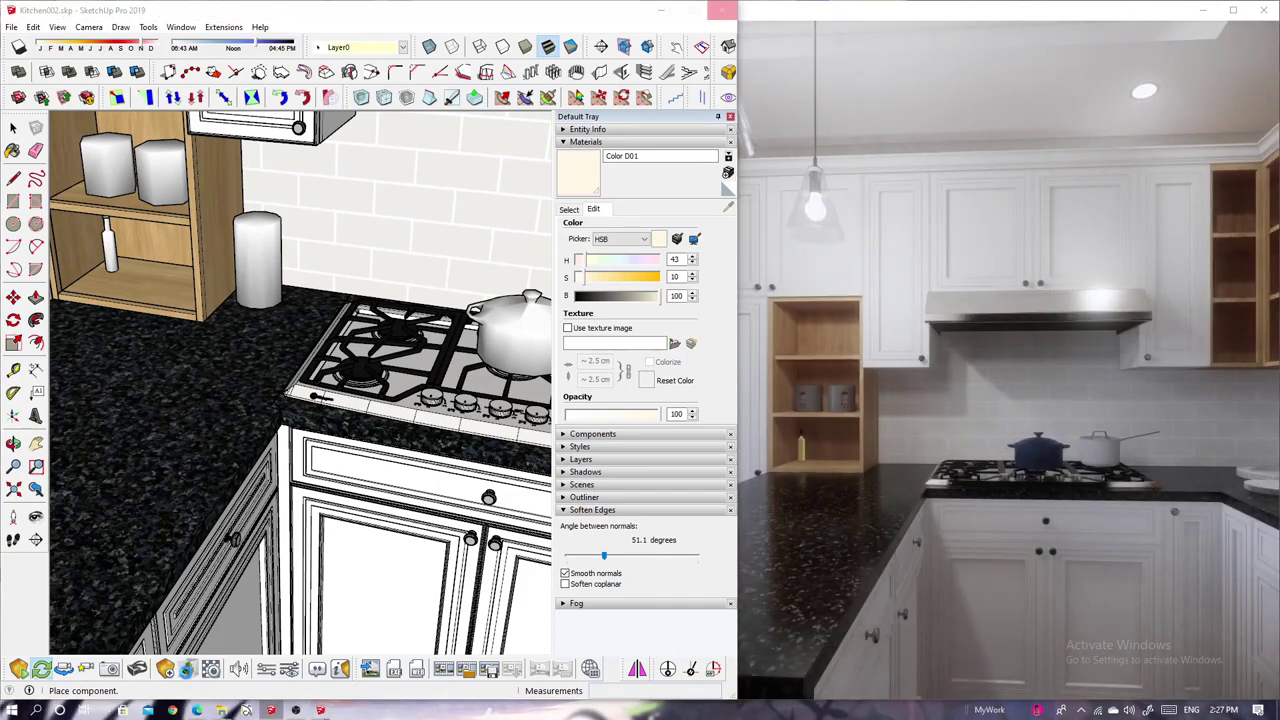
click(257, 617)
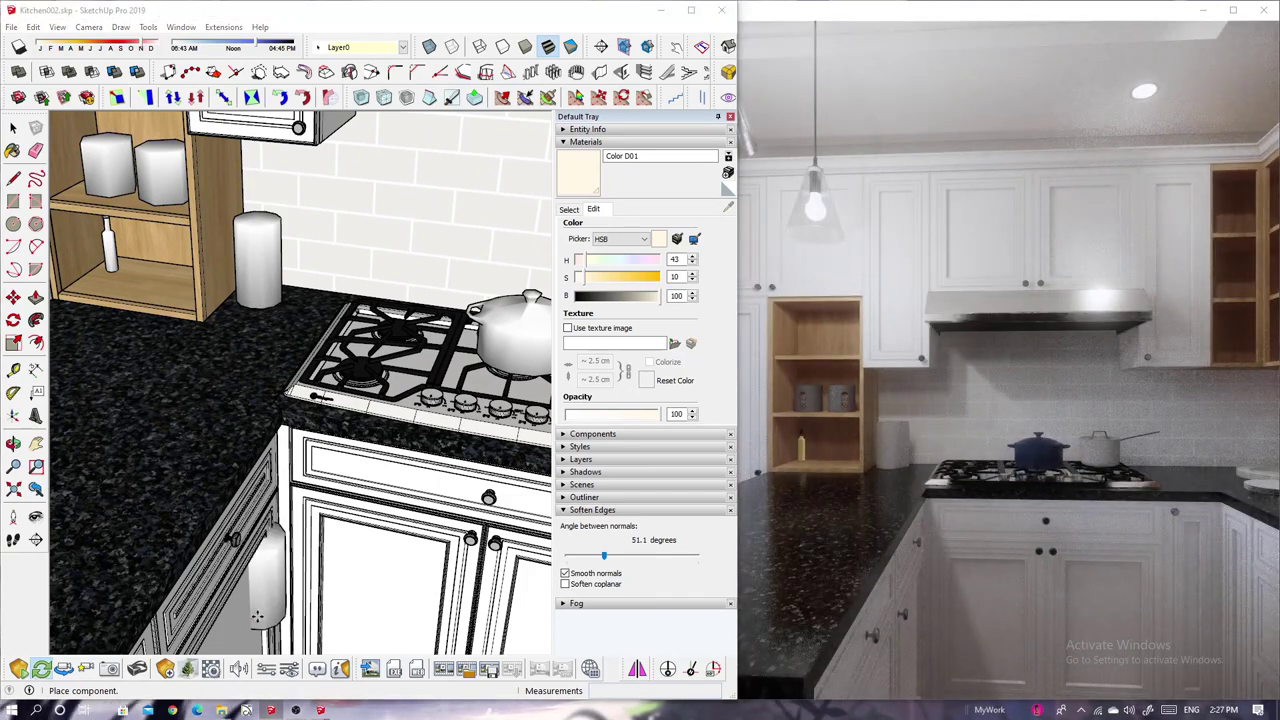
click(187, 668)
scroll(965, 400, up, 3)
scroll(965, 400, up, 3)
scroll(970, 398, up, 3)
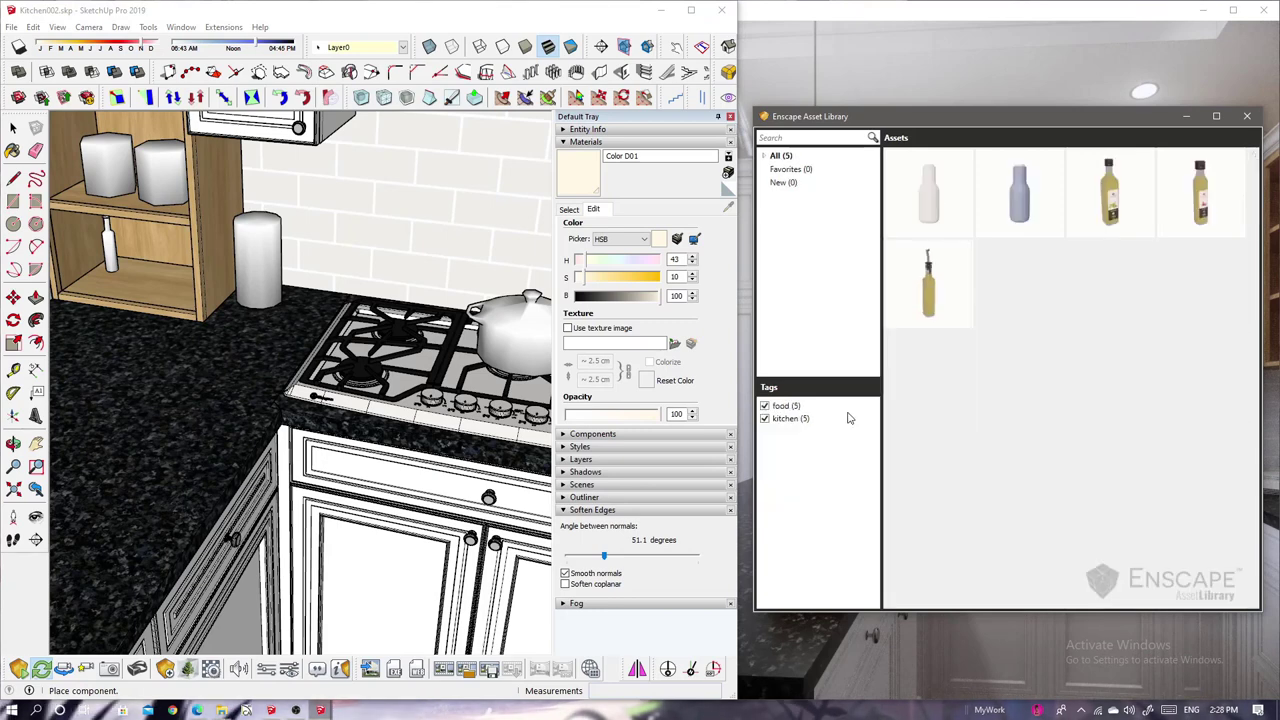
- Add the food tag to the asset filter and choose the Strawberry Bowl for the peninsula counter
click(765, 406)
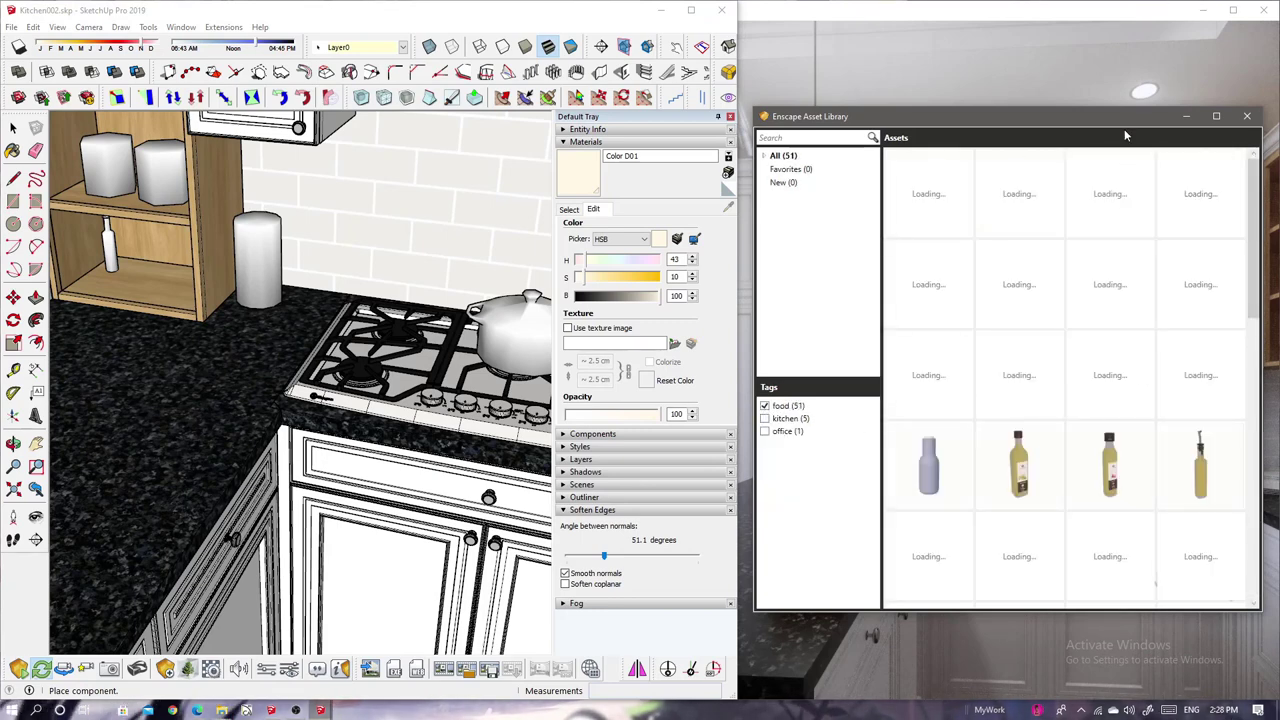
drag(900, 116, 360, 137)
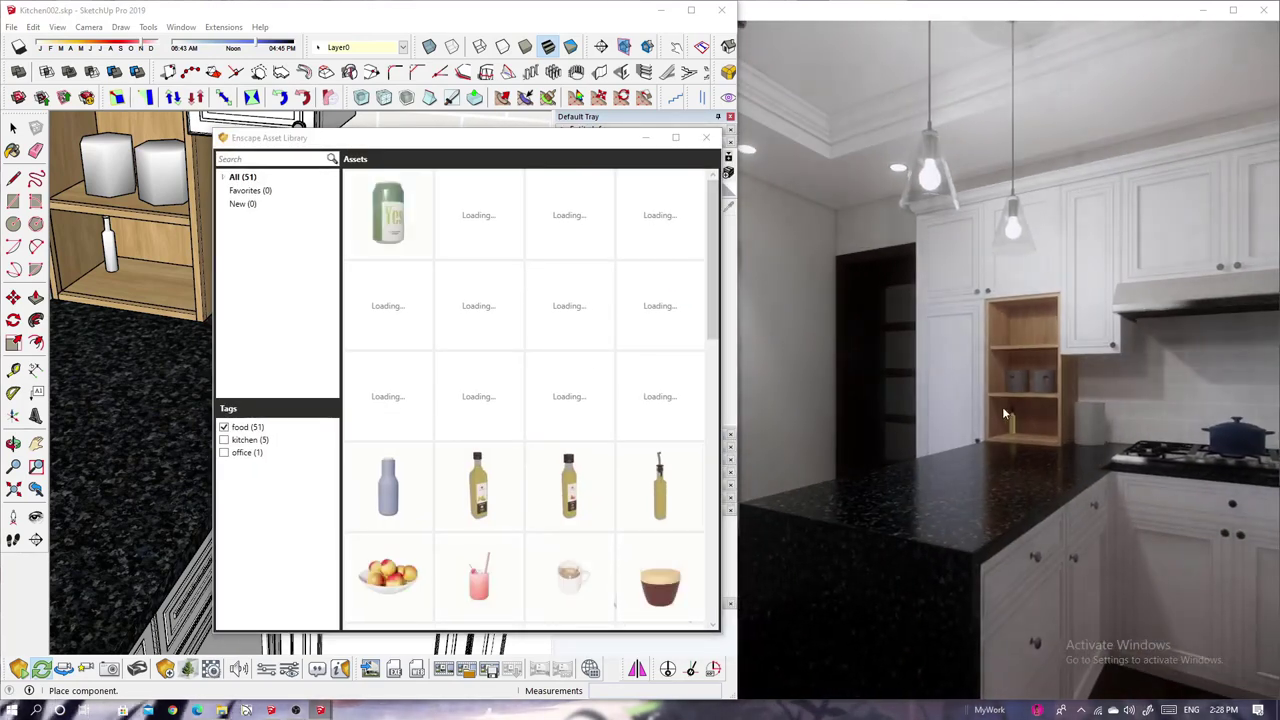
scroll(593, 375, down, 5)
scroll(593, 375, down, 3)
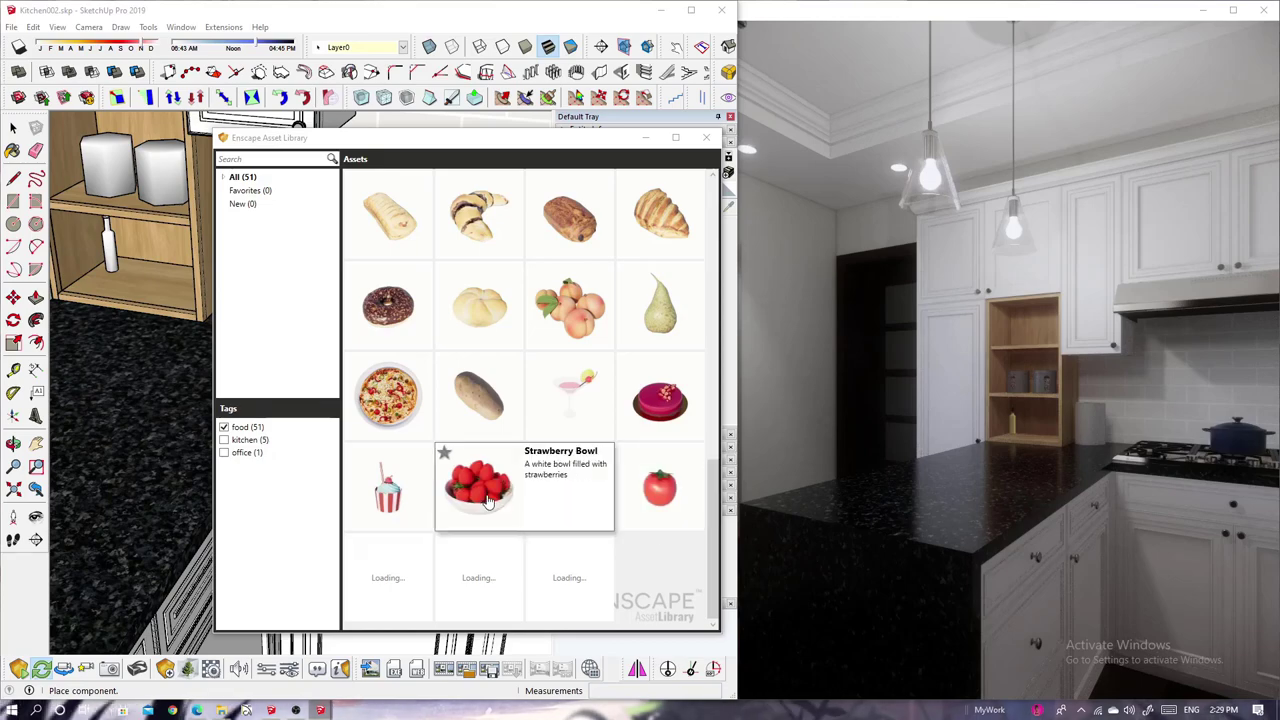
click(488, 502)
scroll(352, 408, up, 5)
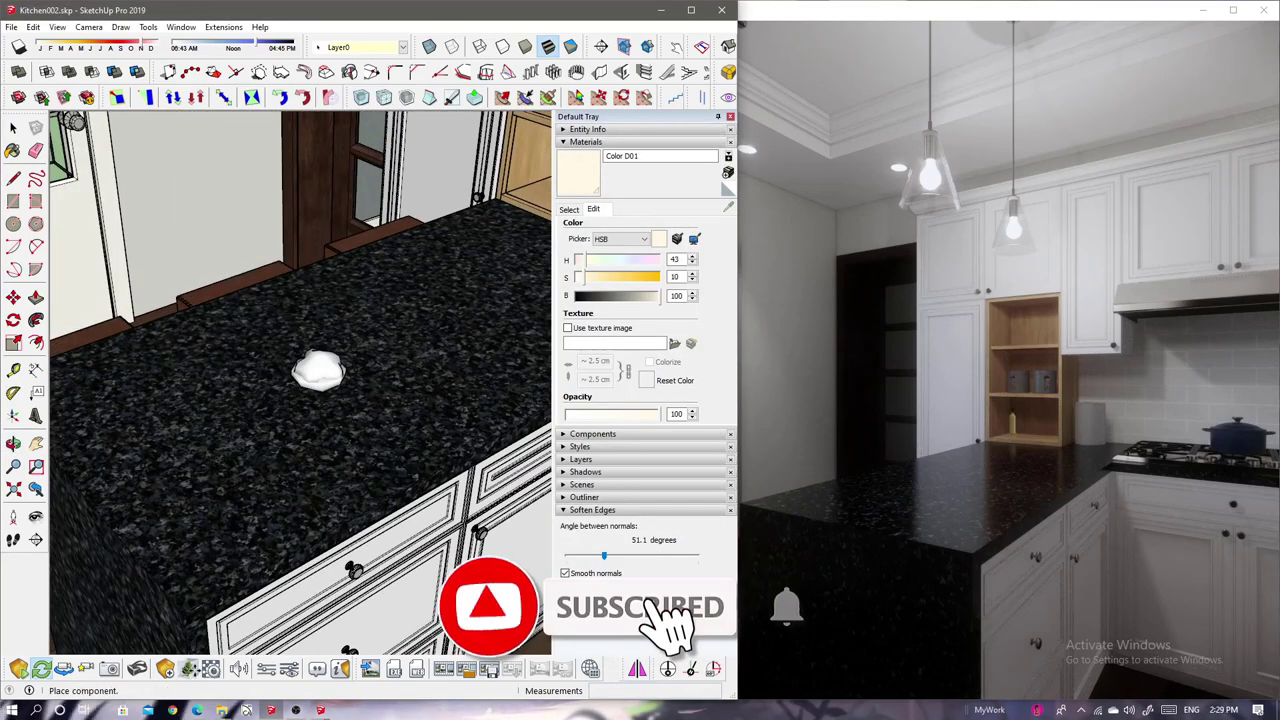
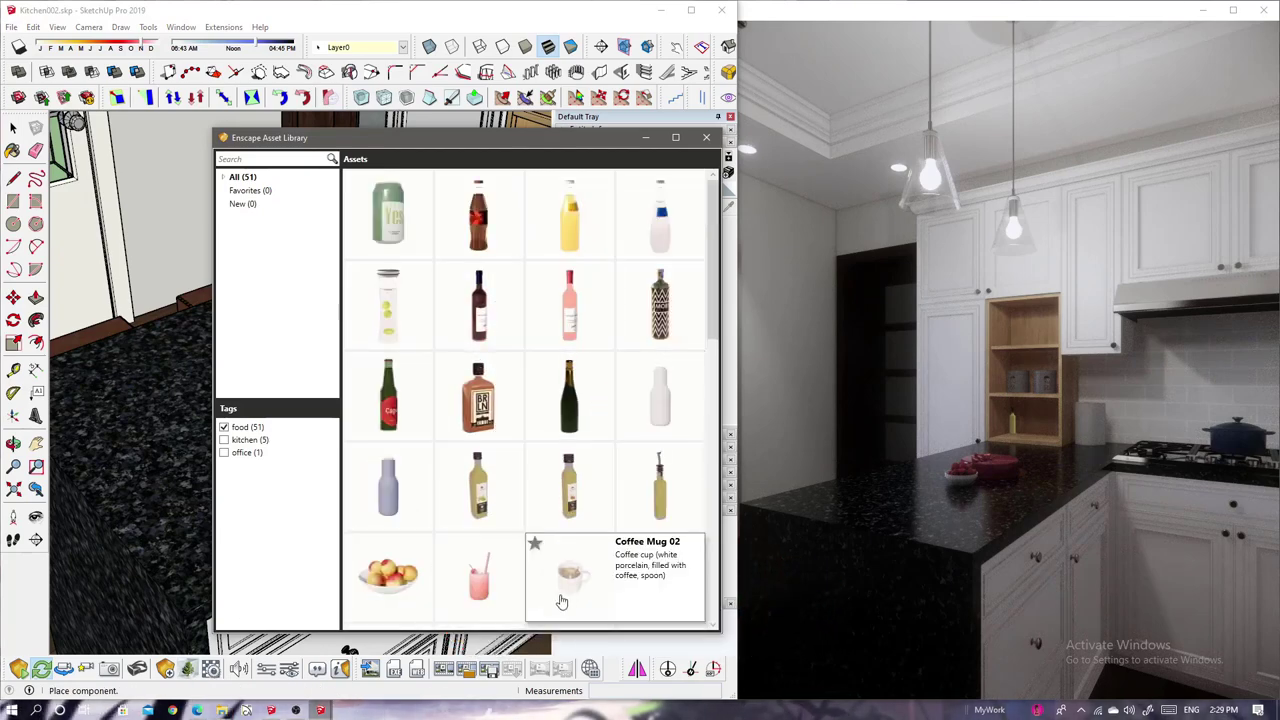
- Place the Coffee Mug 02 asset on the kitchen countertop
click(566, 600)
click(430, 453)
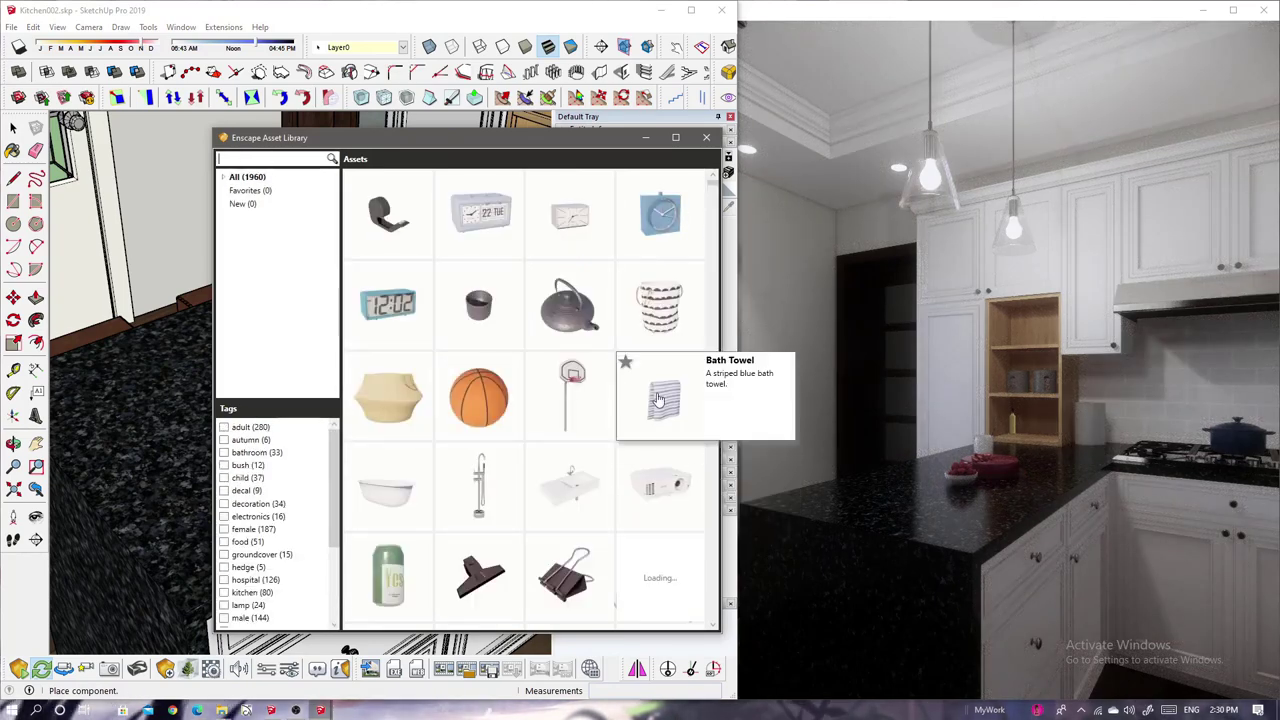
scroll(658, 400, down, 3)
scroll(650, 430, down, 1)
scroll(648, 437, down, 3)
scroll(648, 438, up, 2)
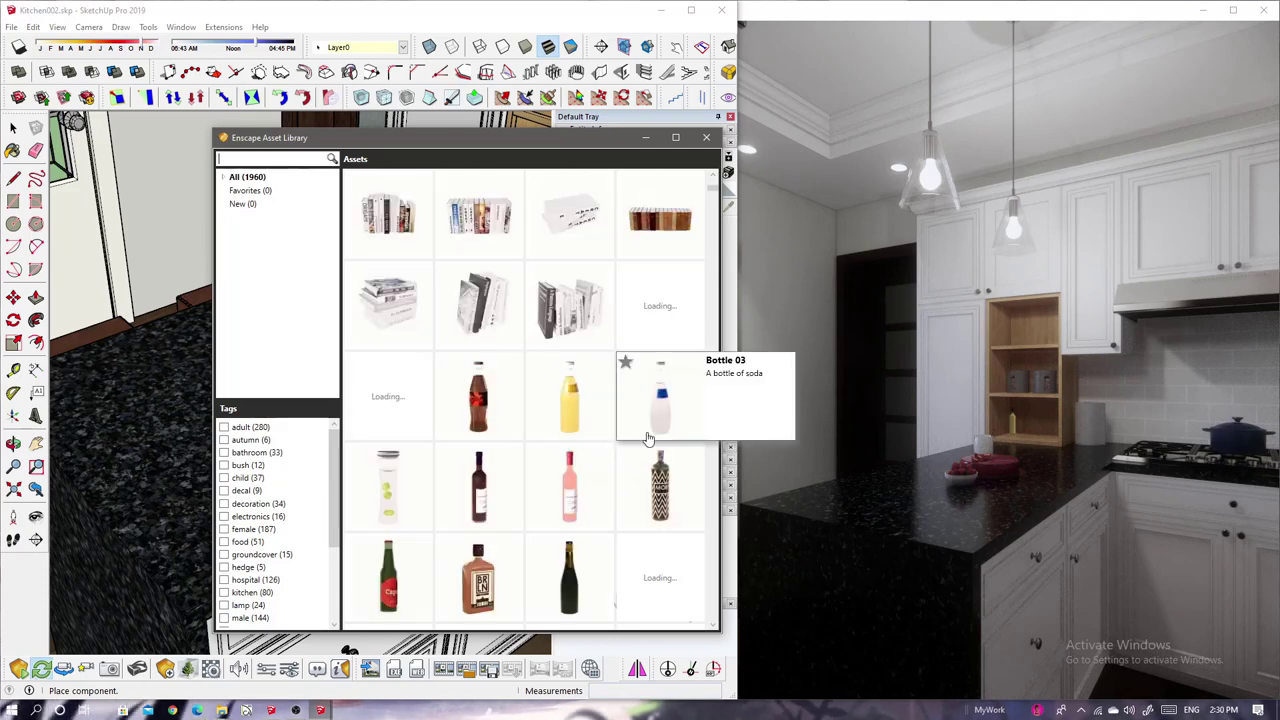
scroll(648, 437, down, 4)
scroll(648, 437, up, 4)
scroll(648, 437, up, 2)
- Search the asset library for 'plant' and pick a plant asset to place
text(plan)
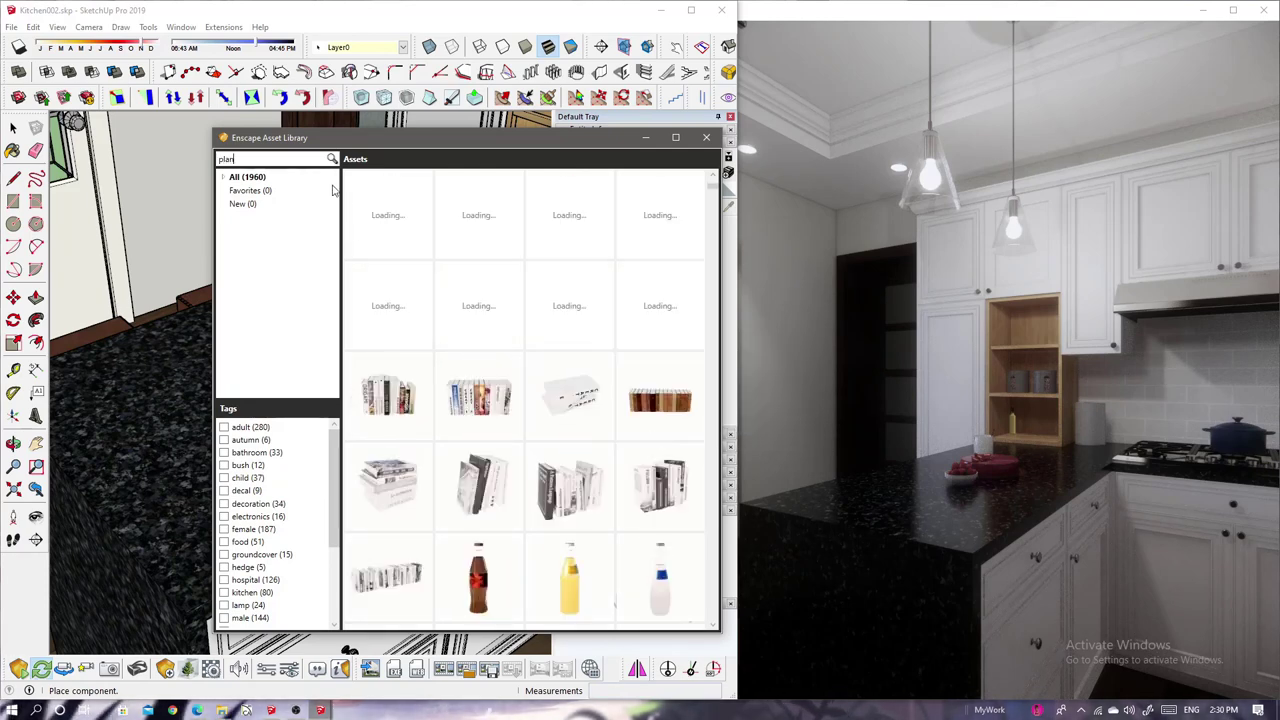
text(t)
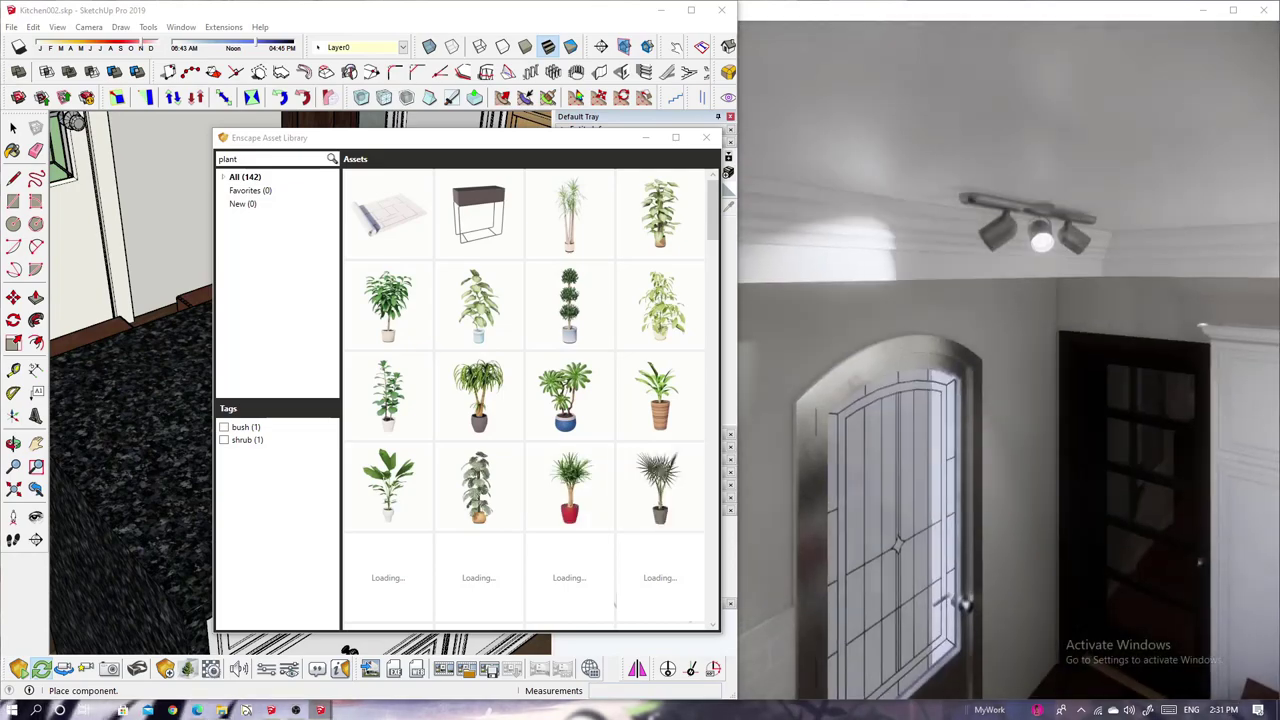
mouse_move(406, 149)
mouse_down()
mouse_move(768, 203)
mouse_move(768, 166)
mouse_up()
click(927, 625)
middle_drag(220, 420, 259, 452)
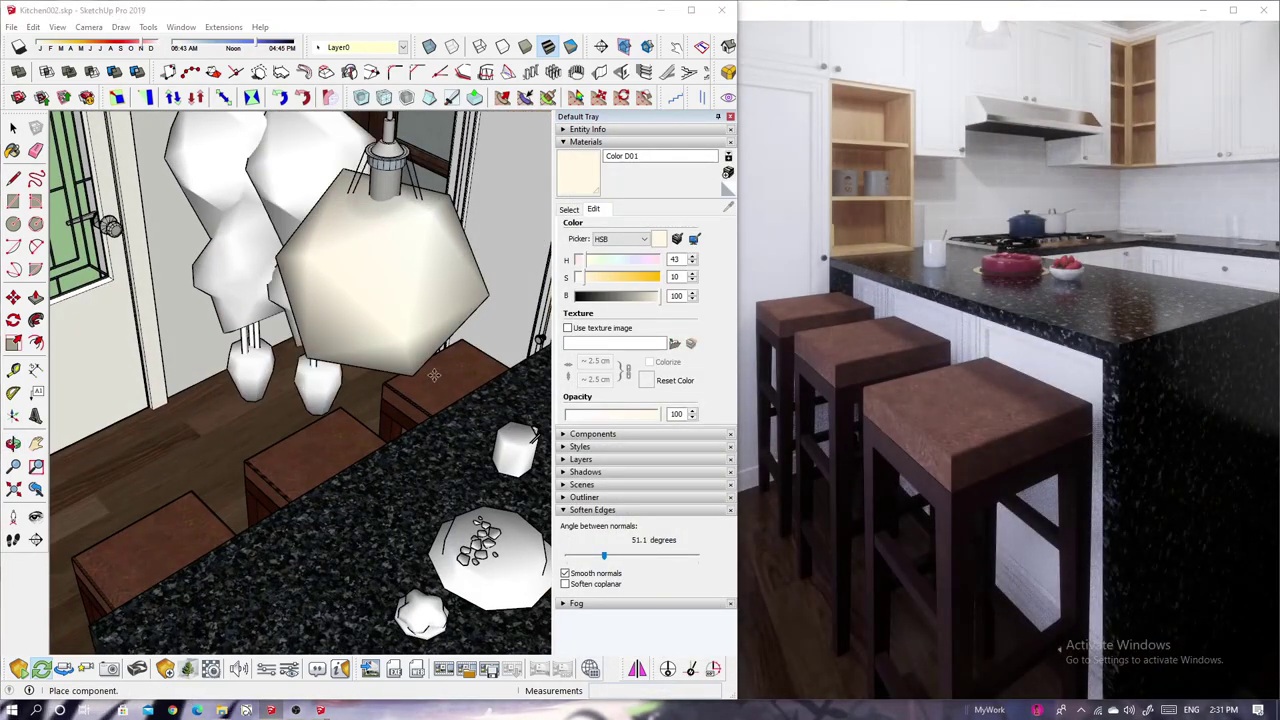
- Sample the stools' leather material and review its roughness texture settings in Enscape
scroll(267, 477, up, 3)
key(b)
alt+click(306, 451)
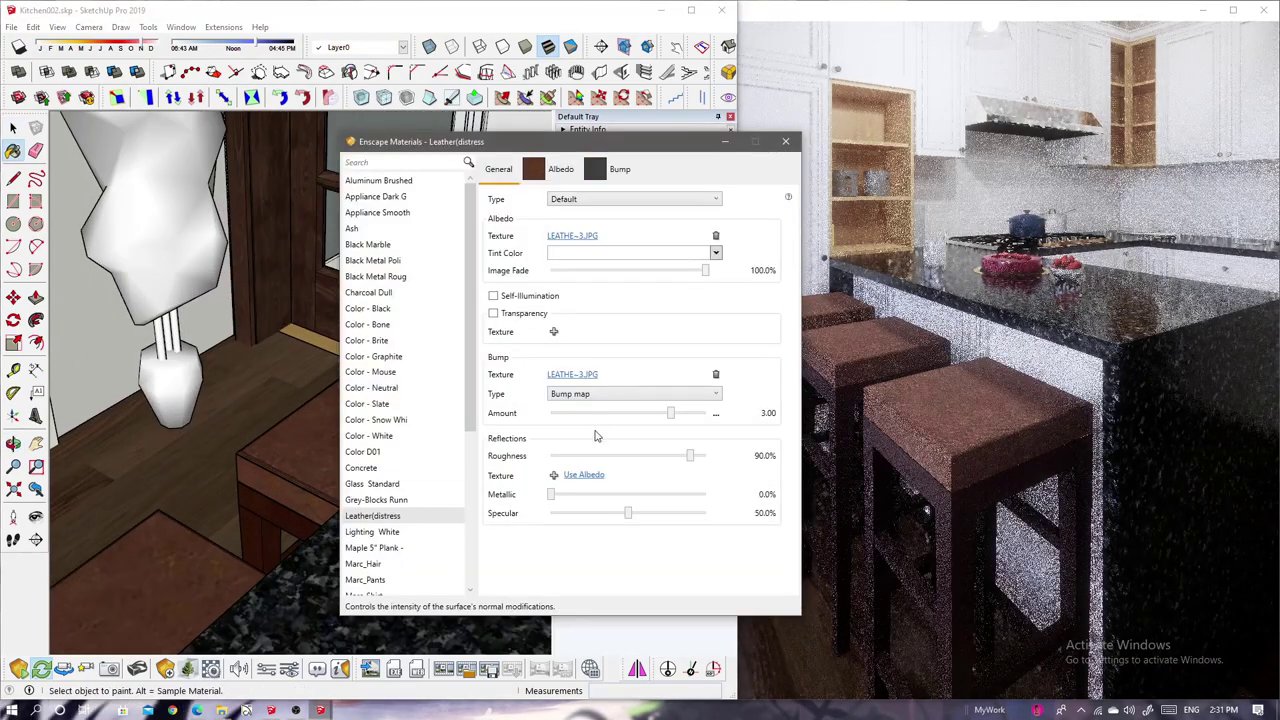
click(685, 169)
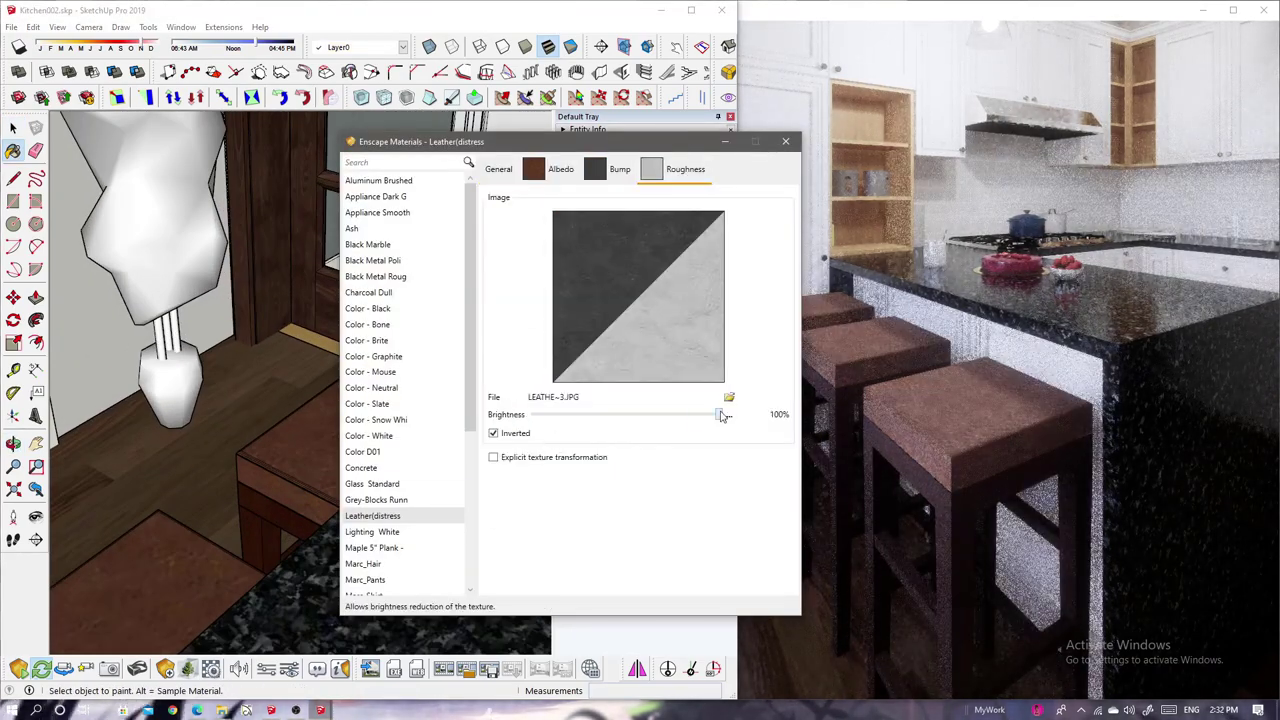
click(498, 169)
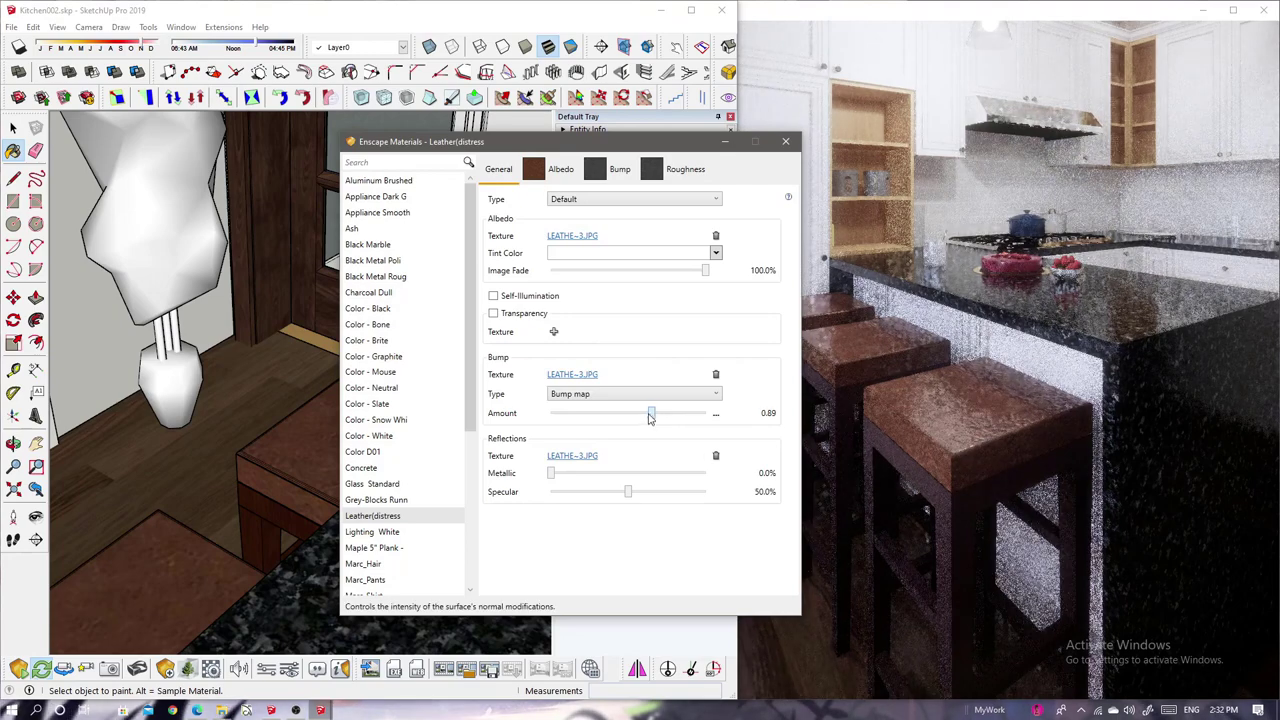
- Give the stools' PineSr(30) wood material an inverted roughness texture
drag(882, 492, 940, 484)
click(940, 484)
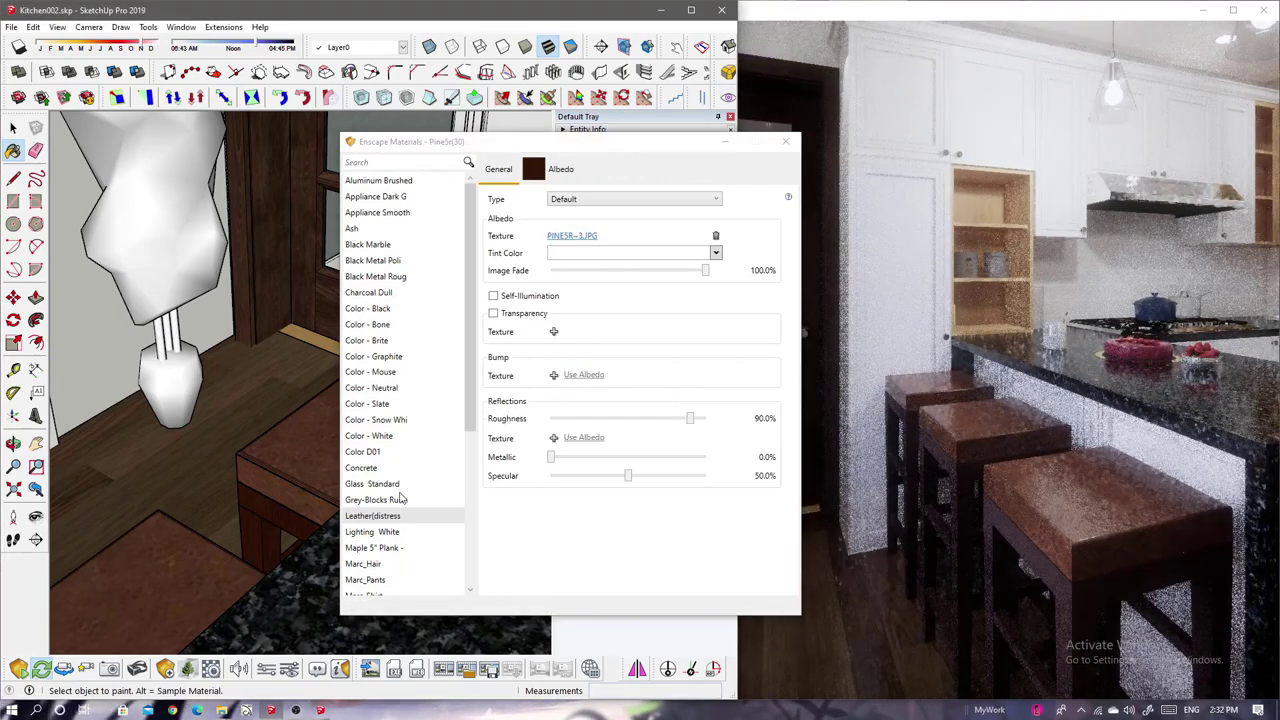
click(578, 449)
click(629, 169)
click(494, 433)
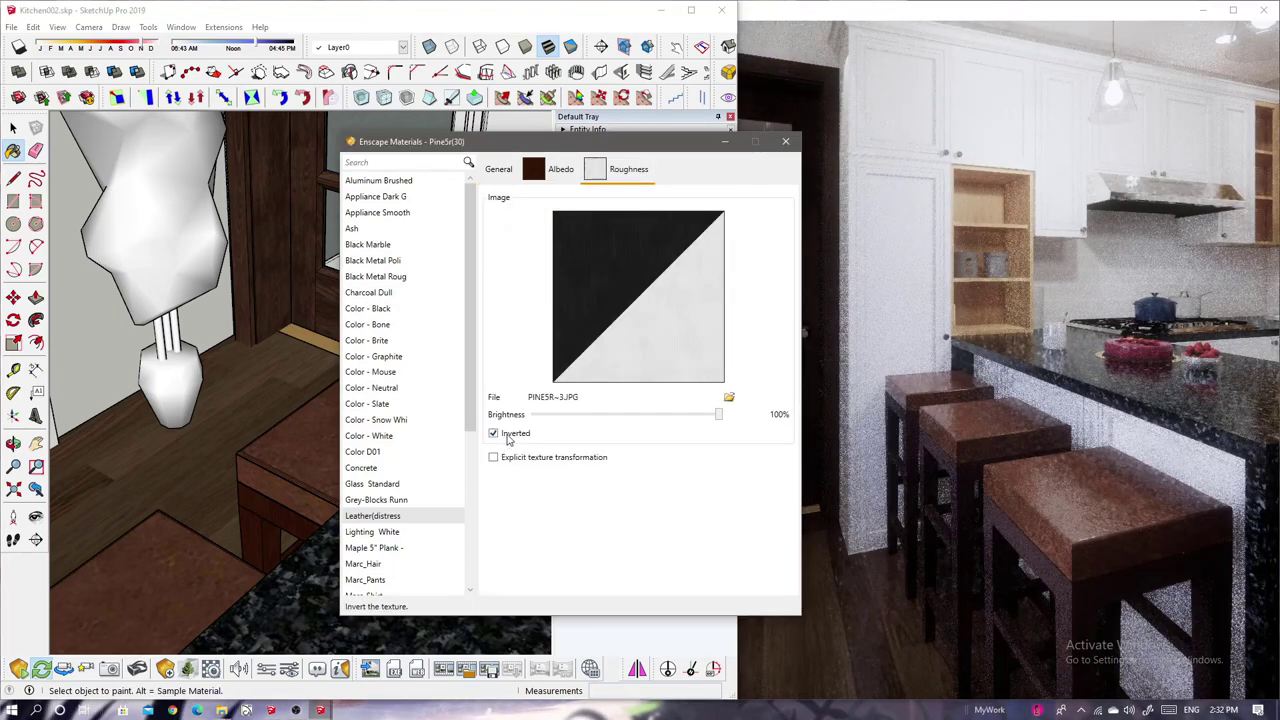
click(498, 169)
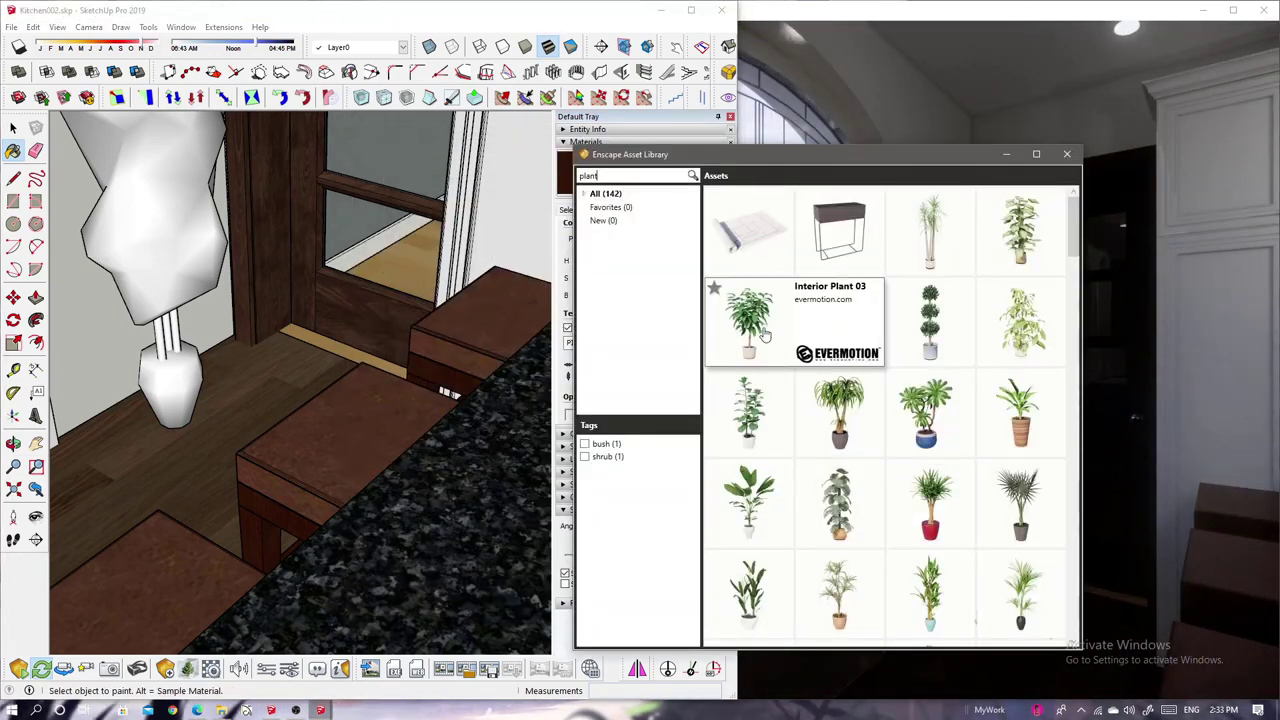
- Place the Interior Plant 12 asset at the spot beside the door
click(760, 510)
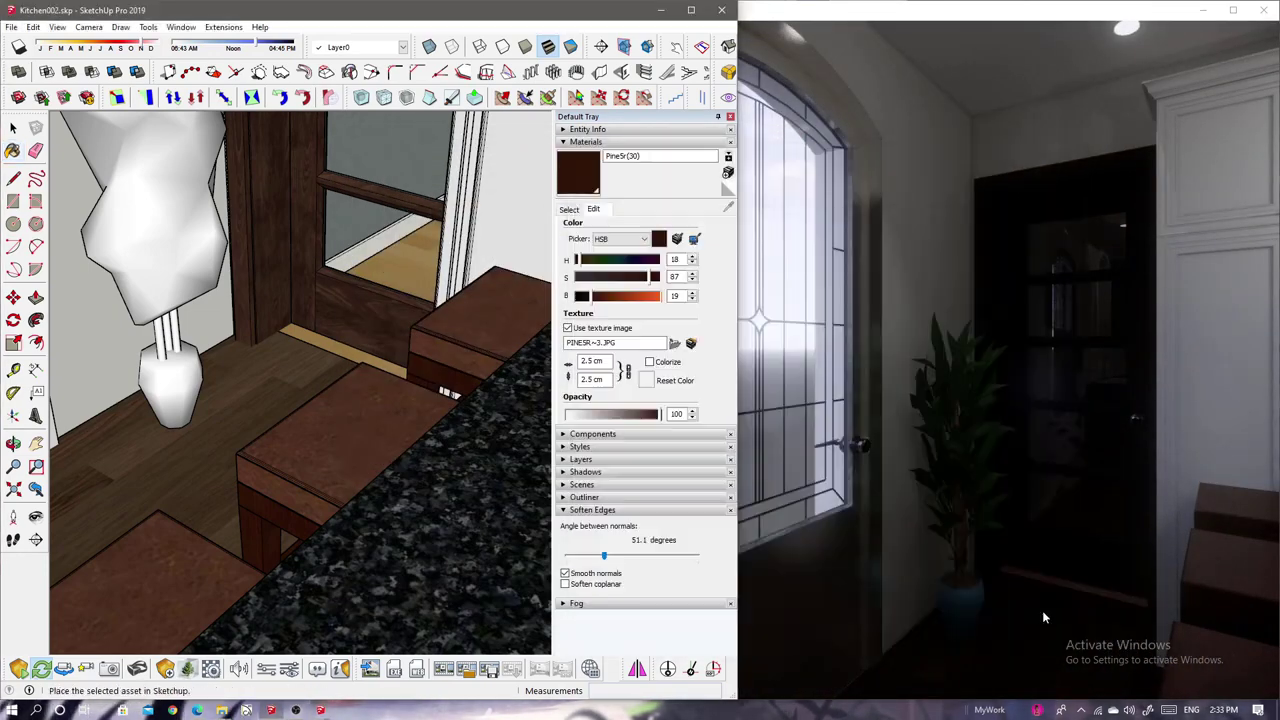
click(186, 376)
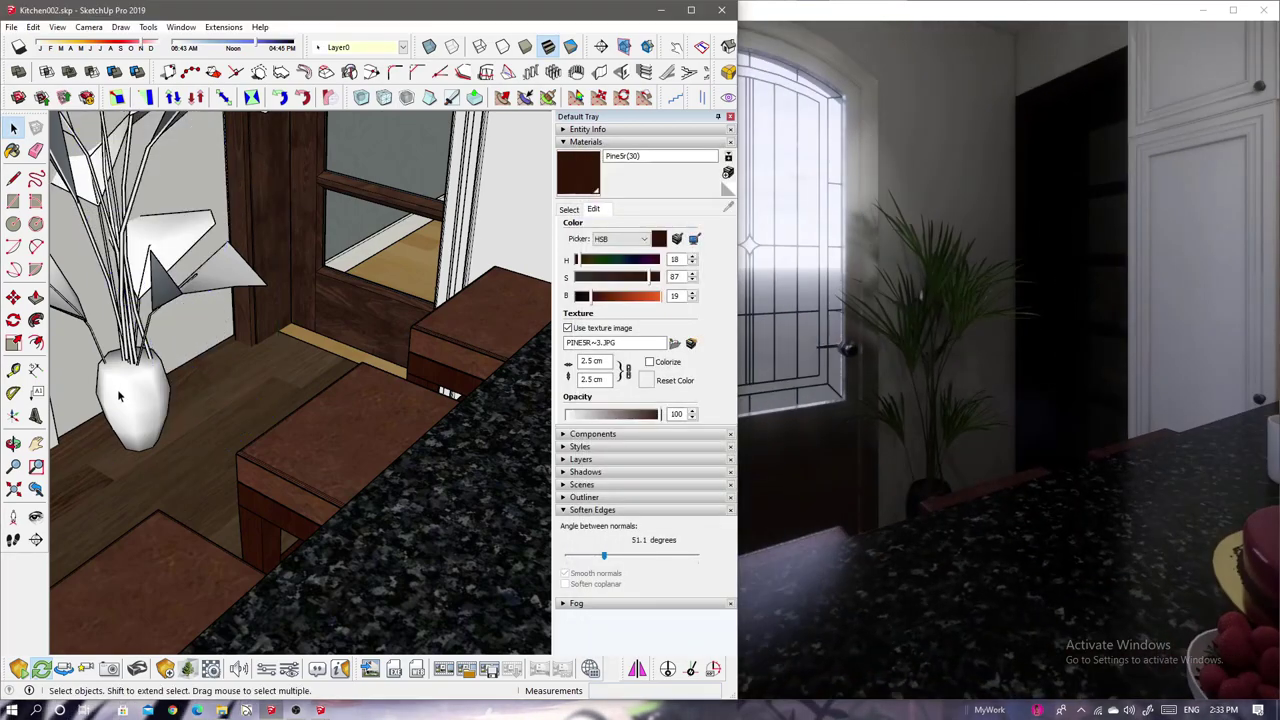
key(m)
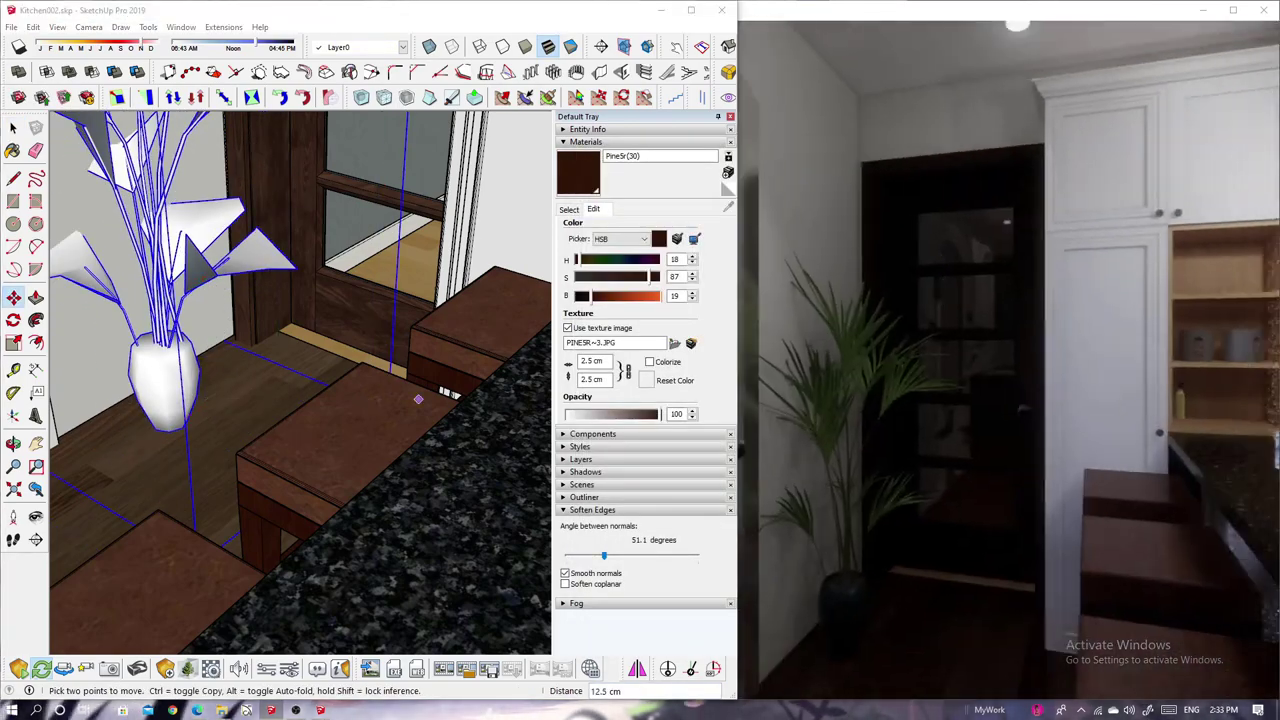
mouse_move(200, 330)
middle_down()
mouse_move(238, 338)
mouse_move(200, 200)
middle_up()
- Rotate the plant around its base, scale it to 0.95, and reopen the asset library
key(q)
click(193, 150)
click(343, 153)
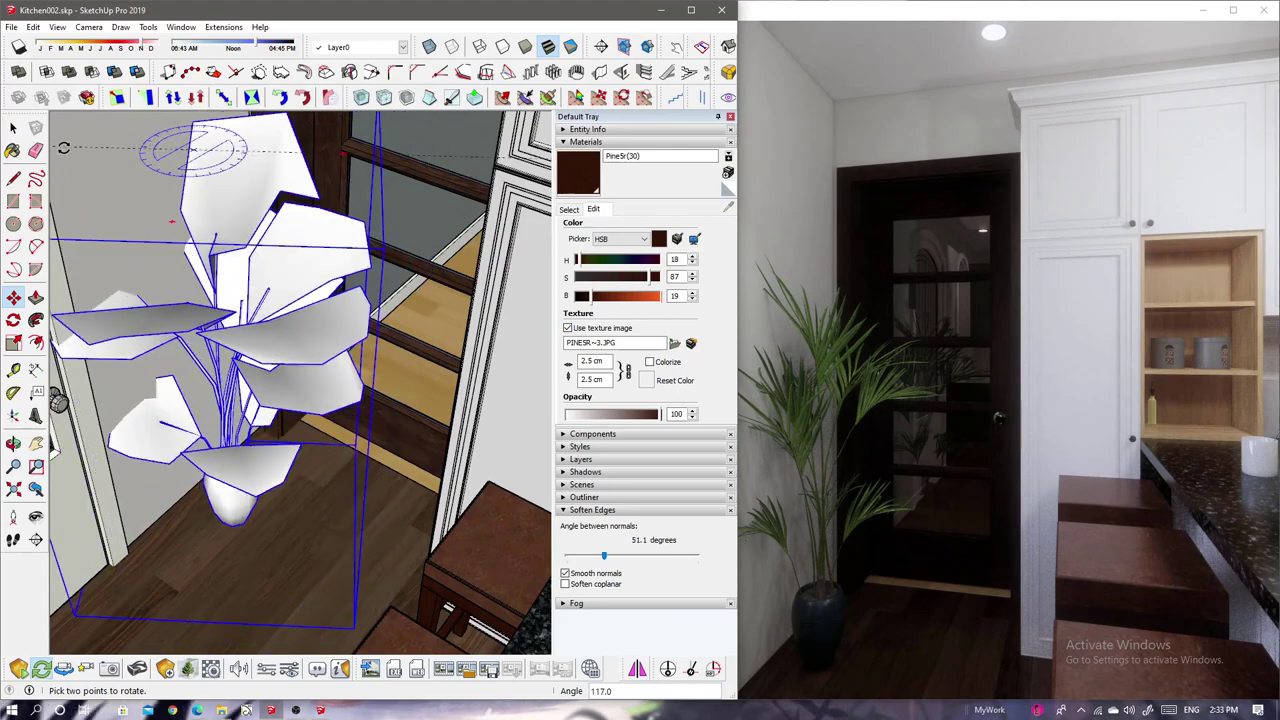
middle_drag(63, 148, 200, 300)
key(s)
drag(418, 168, 413, 173)
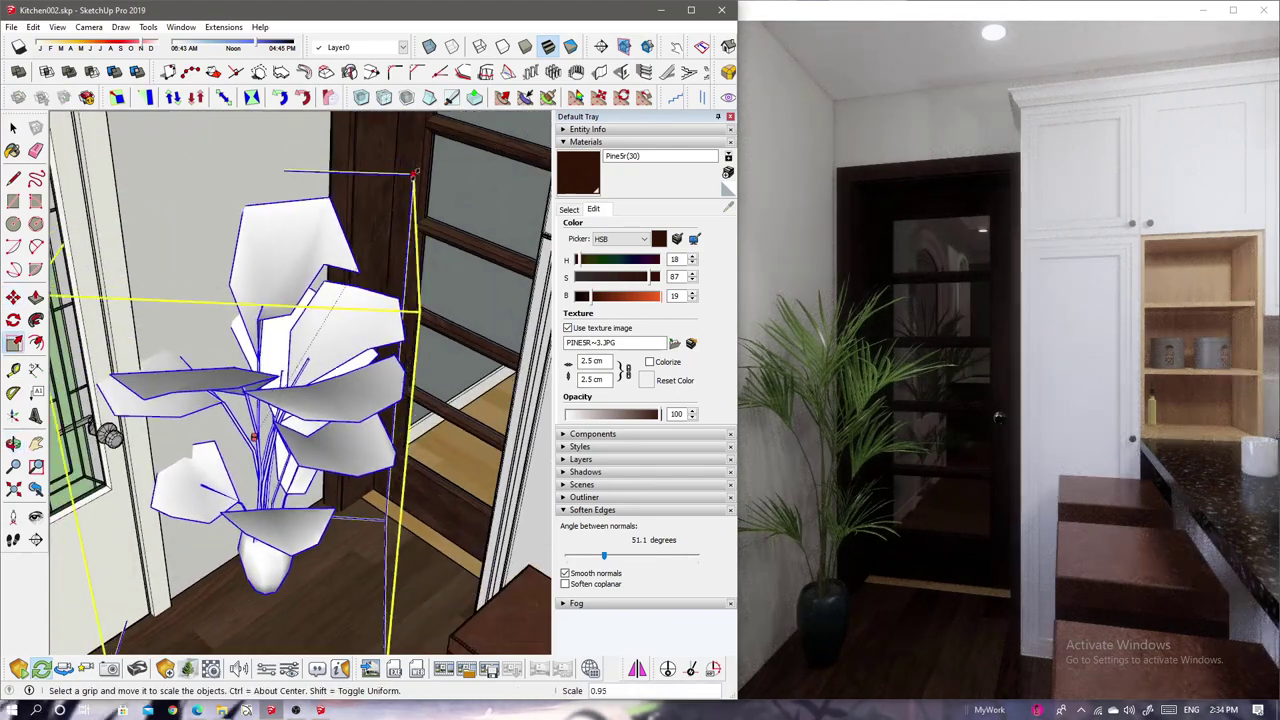
key(m)
mouse_move(300, 330)
middle_down()
mouse_move(314, 468)
mouse_move(250, 472)
middle_up()
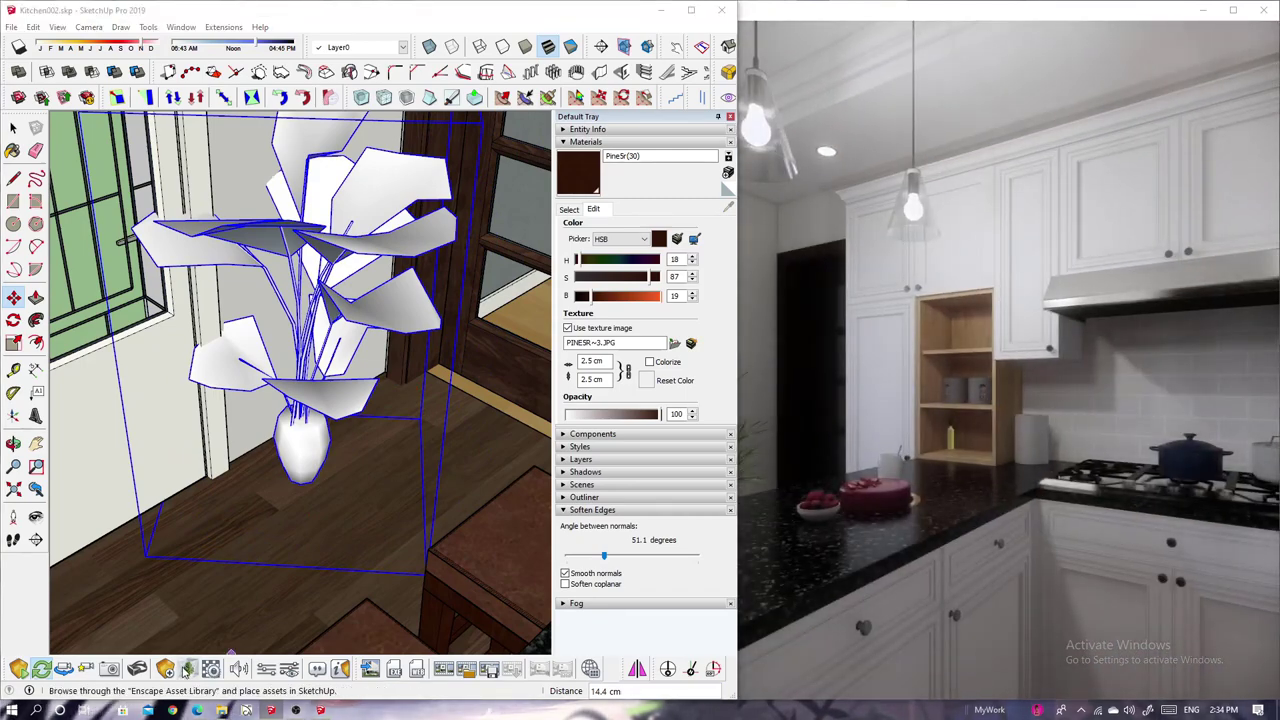
click(187, 669)
text(plant)
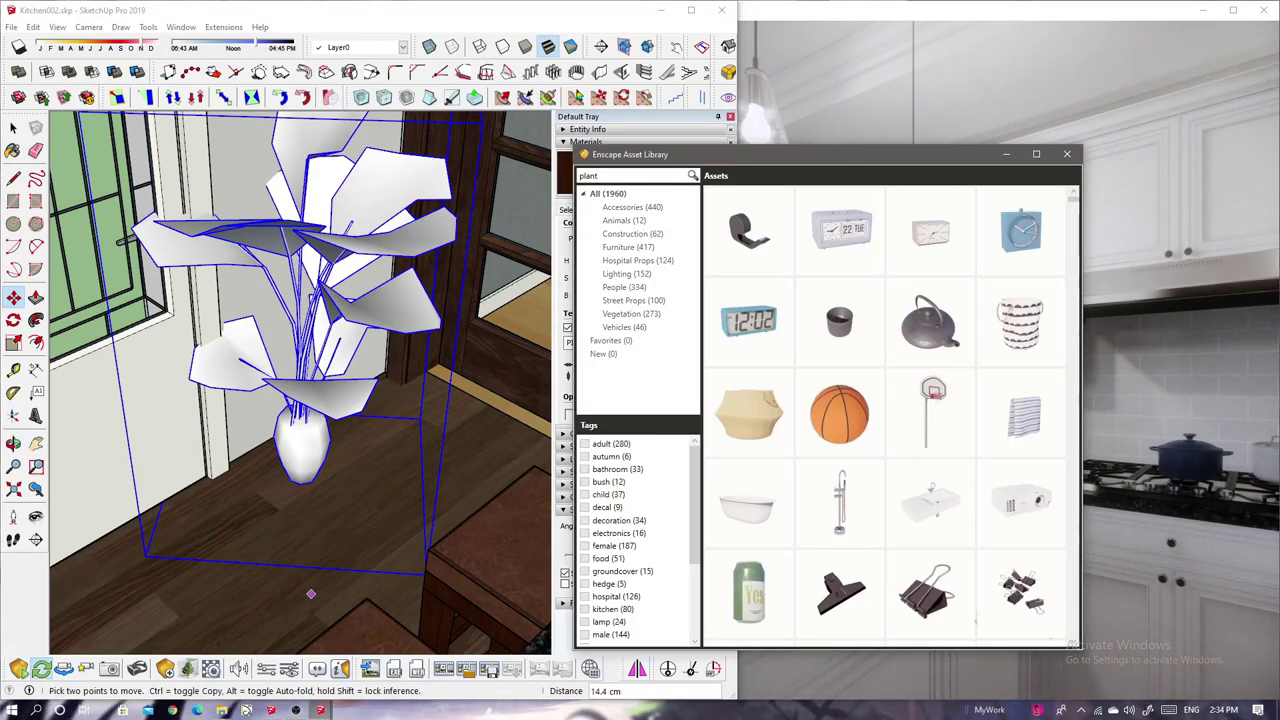
- Filter assets by 'plant' and place a potted plant on the open shelf unit
key(Return)
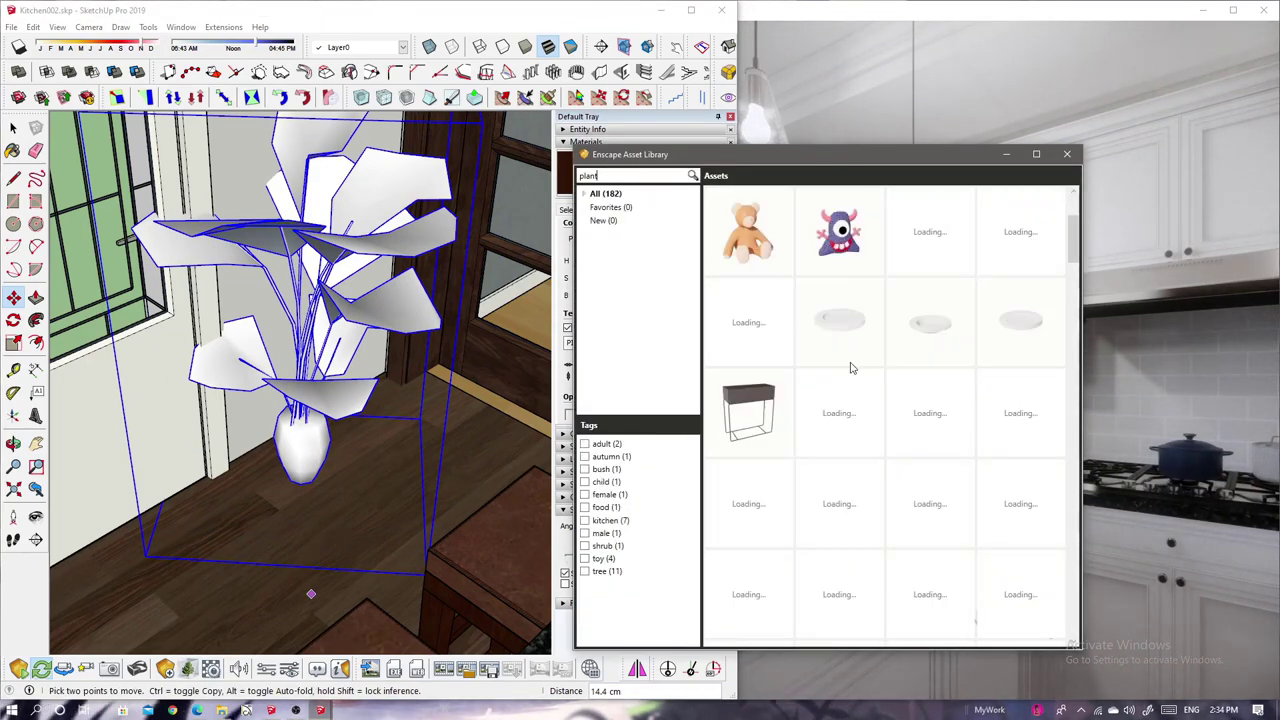
scroll(851, 368, down, 5)
scroll(855, 378, down, 1)
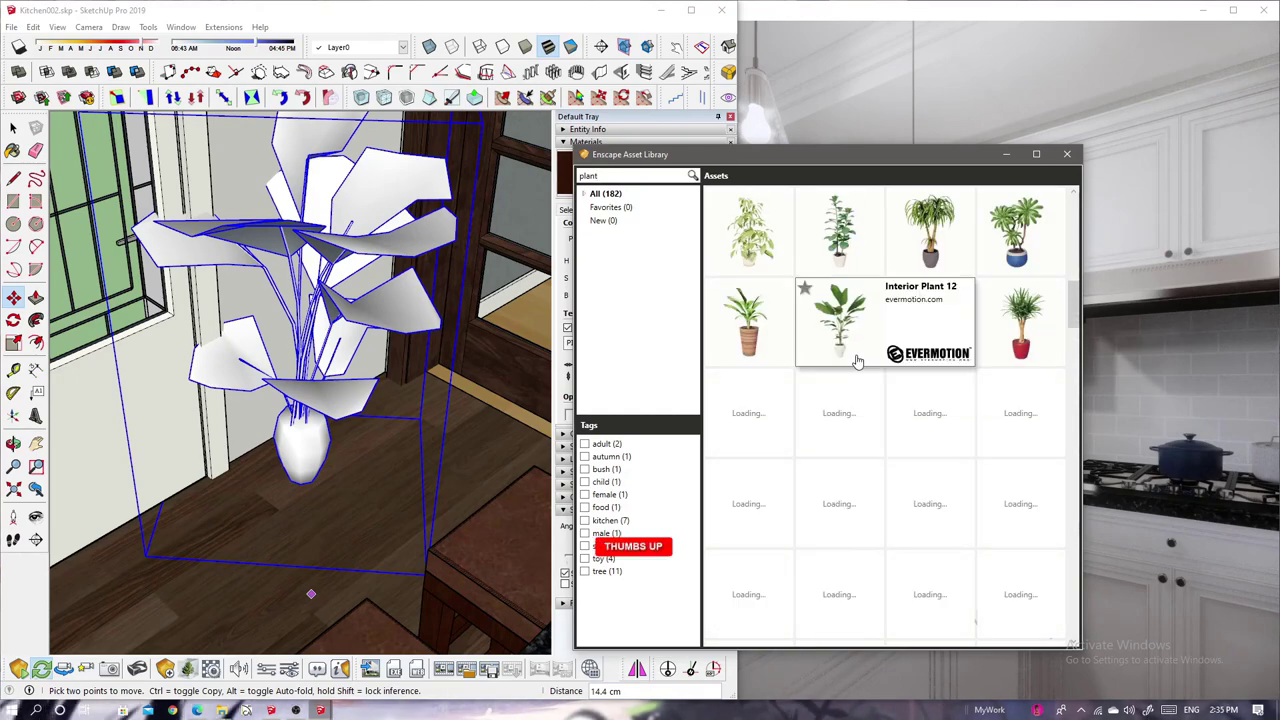
scroll(900, 395, down, 2)
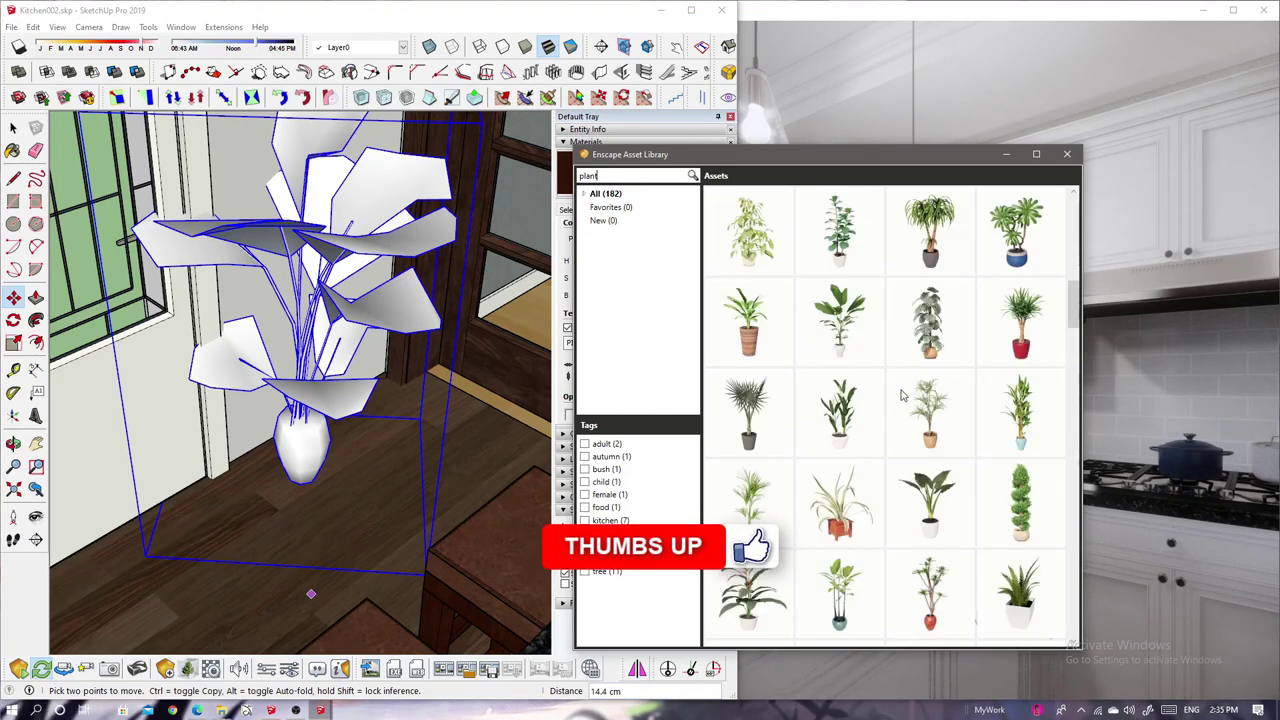
scroll(745, 525, down, 1)
scroll(772, 428, down, 1)
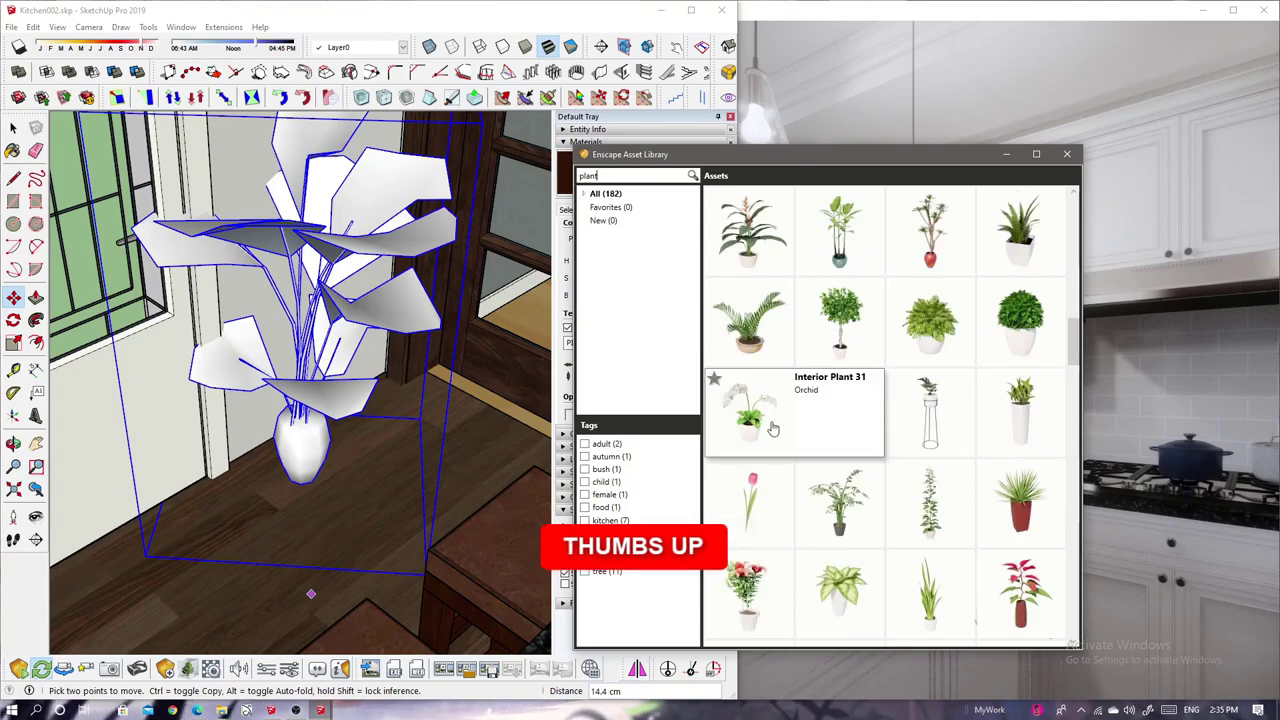
click(966, 365)
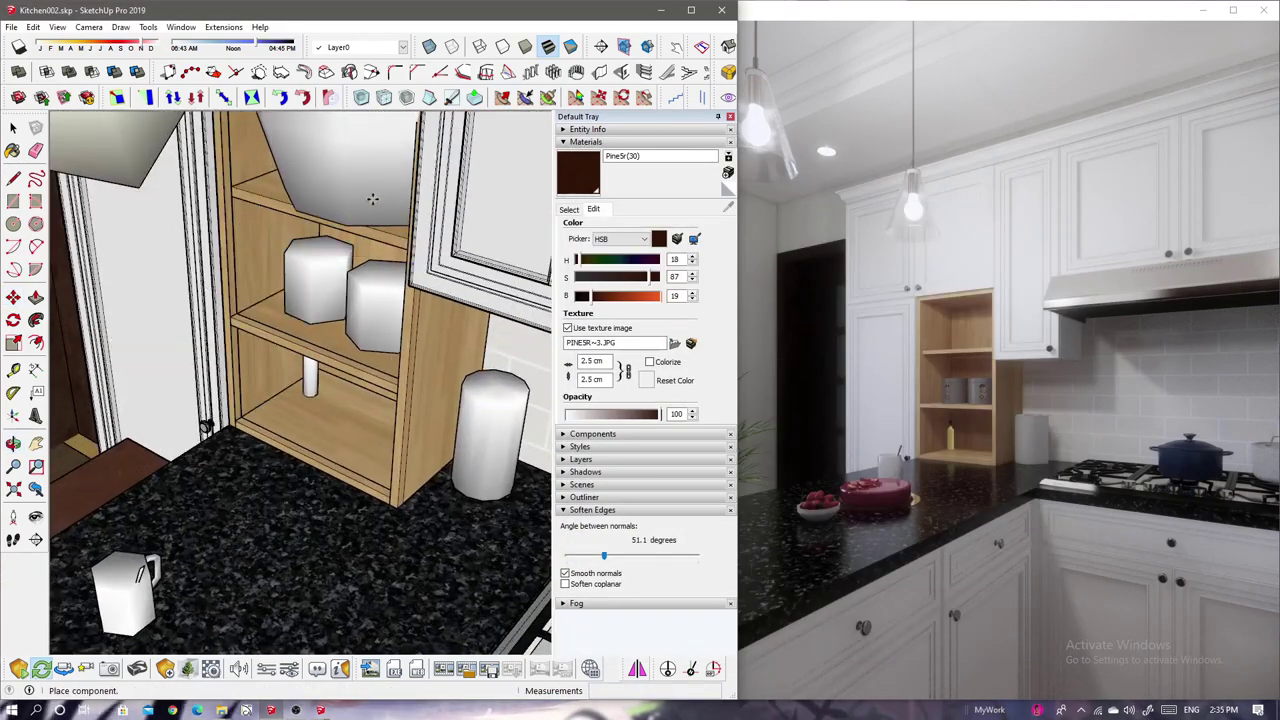
click(365, 240)
- Shrink the potted plant and settle it inside the open shelf
middle_drag(365, 240, 260, 215)
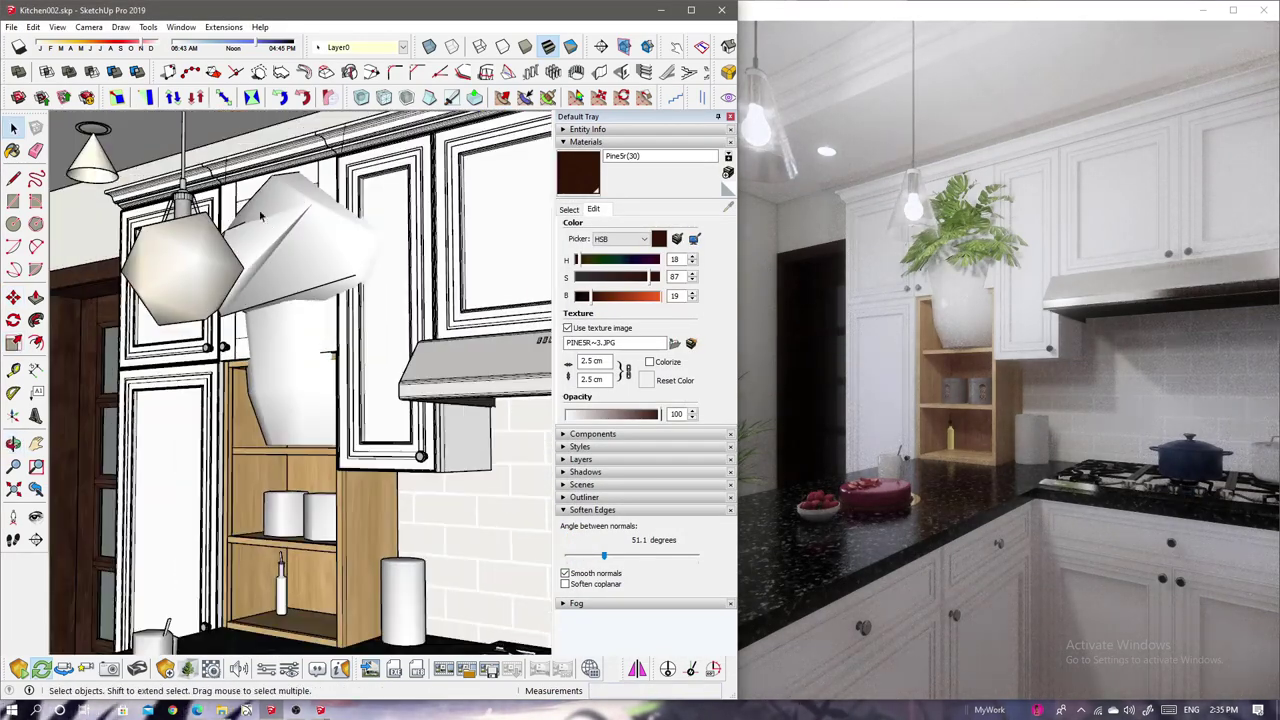
drag(141, 158, 300, 350)
scroll(400, 400, up, 3)
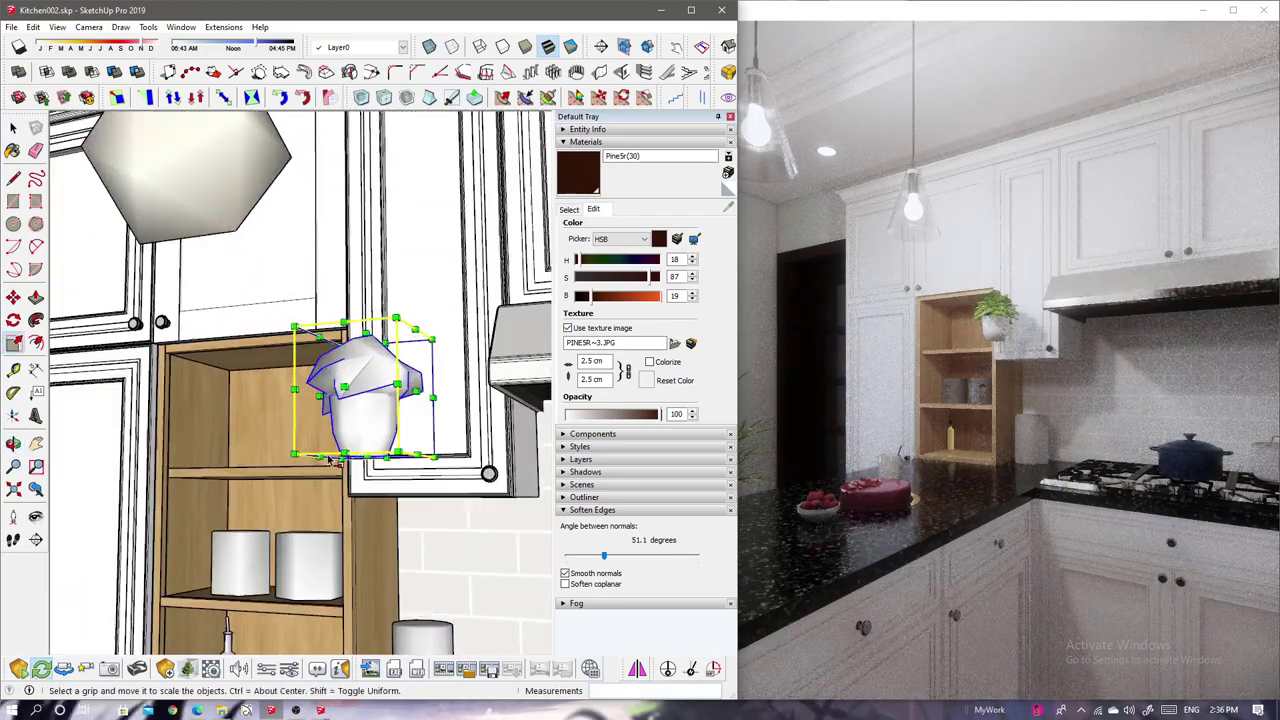
scroll(464, 498, up, 3)
key(m)
click(464, 498)
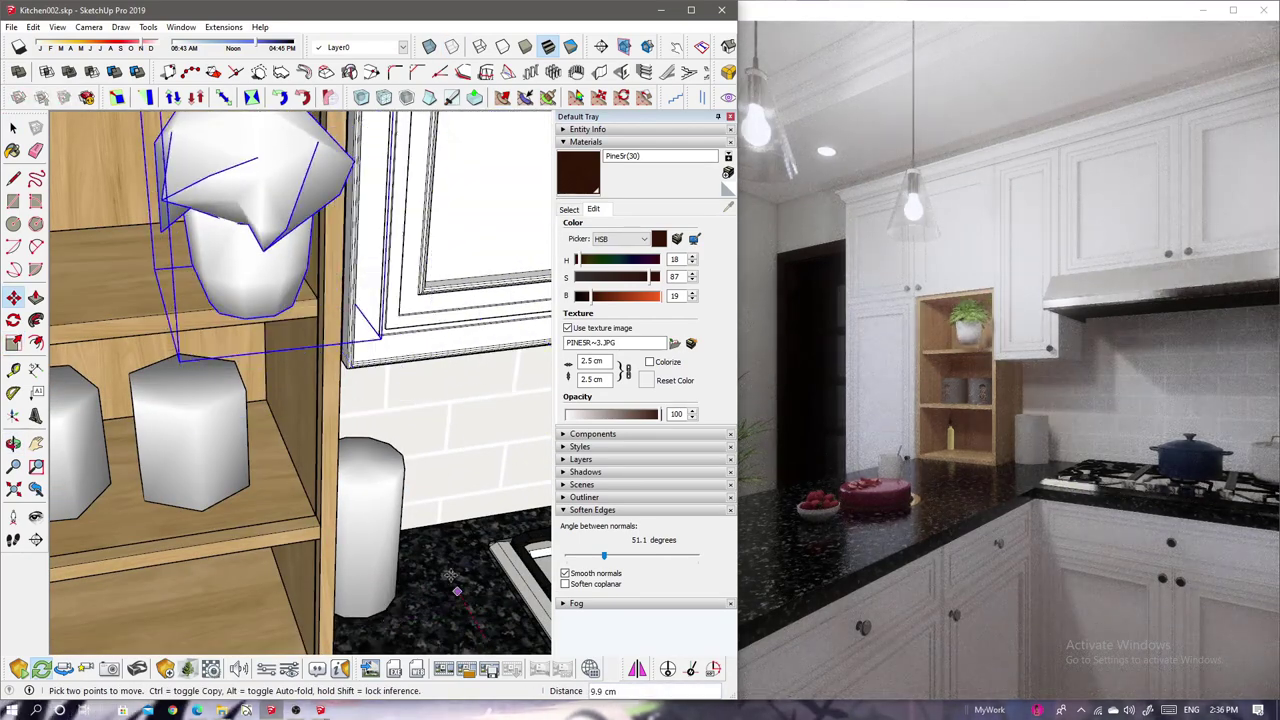
middle_drag(464, 587, 420, 540)
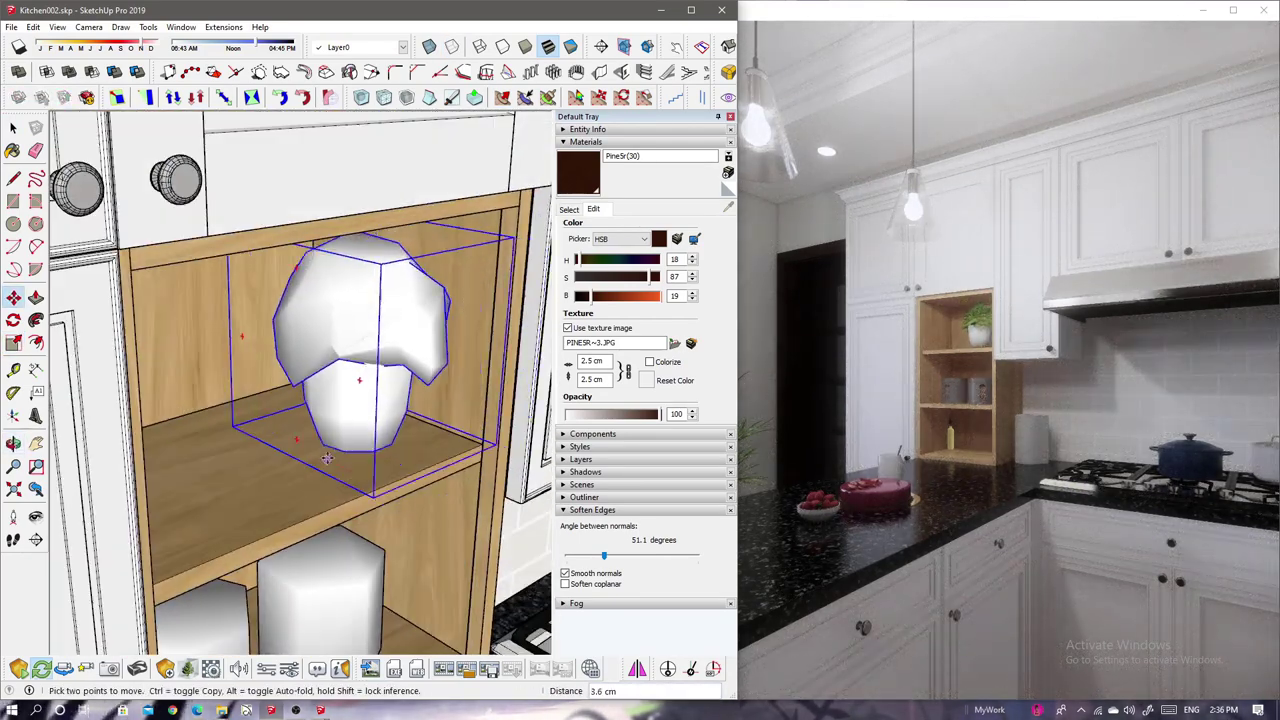
- Pick Interior Plant 45 from the asset library for the countertop
click(189, 670)
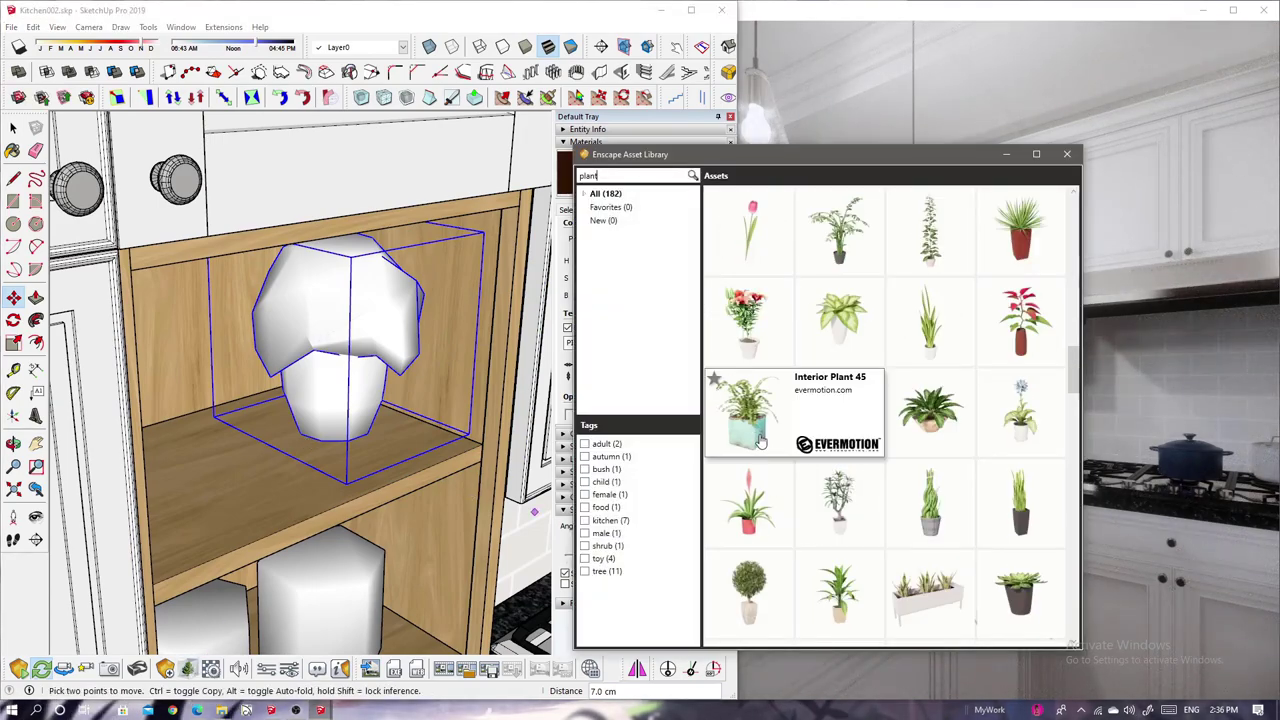
click(1021, 432)
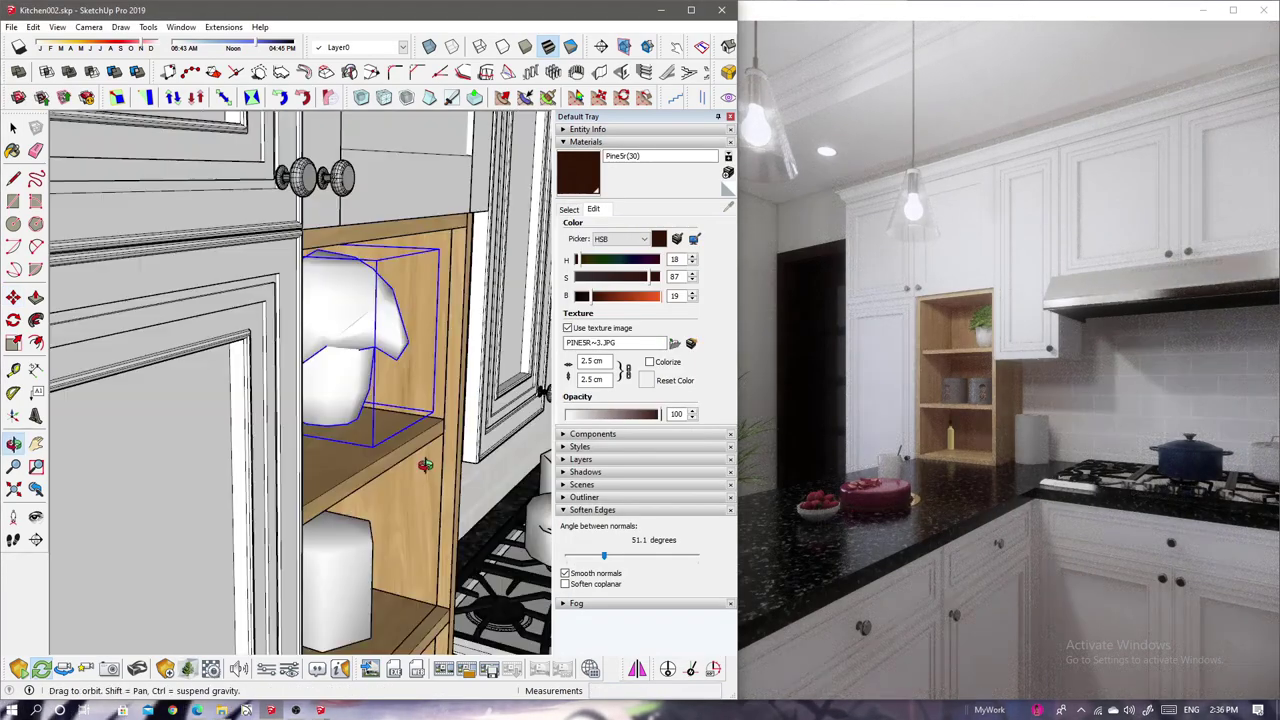
middle_drag(380, 400, 298, 350)
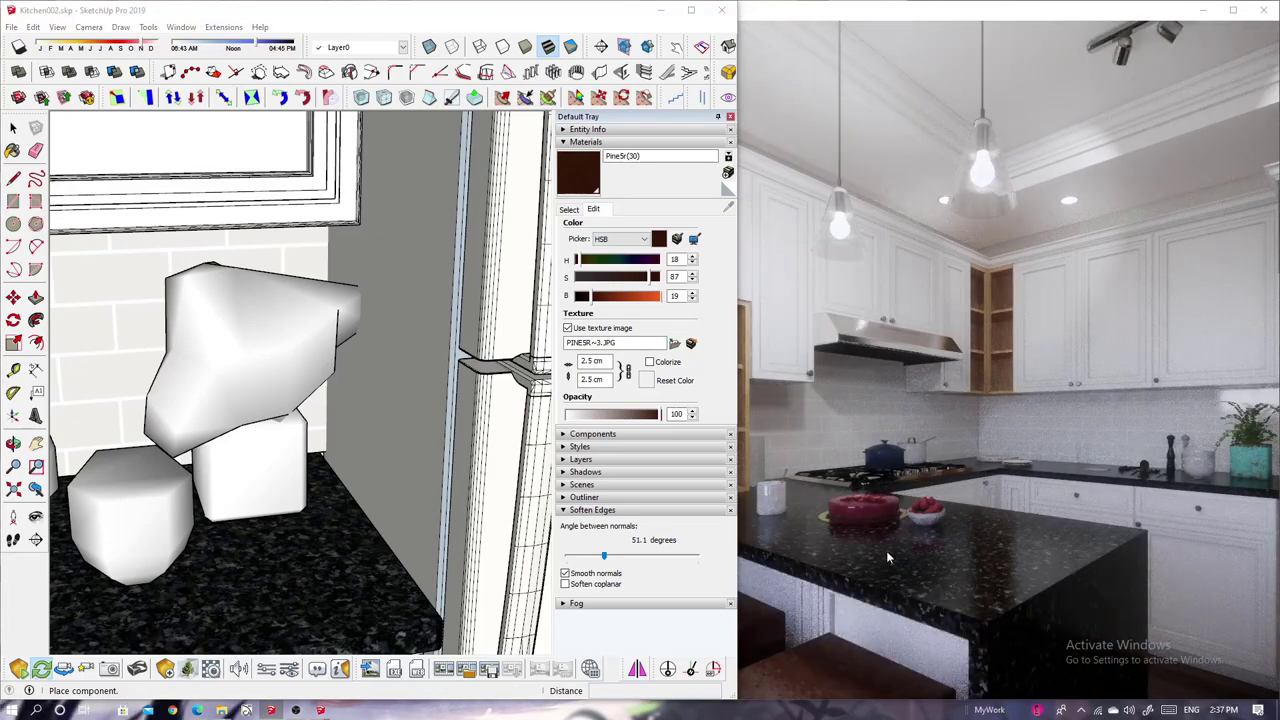
- In back view, draw a rail strip on the backsplash and extrude it off the wall
middle_drag(244, 500, 139, 198)
key(F5)
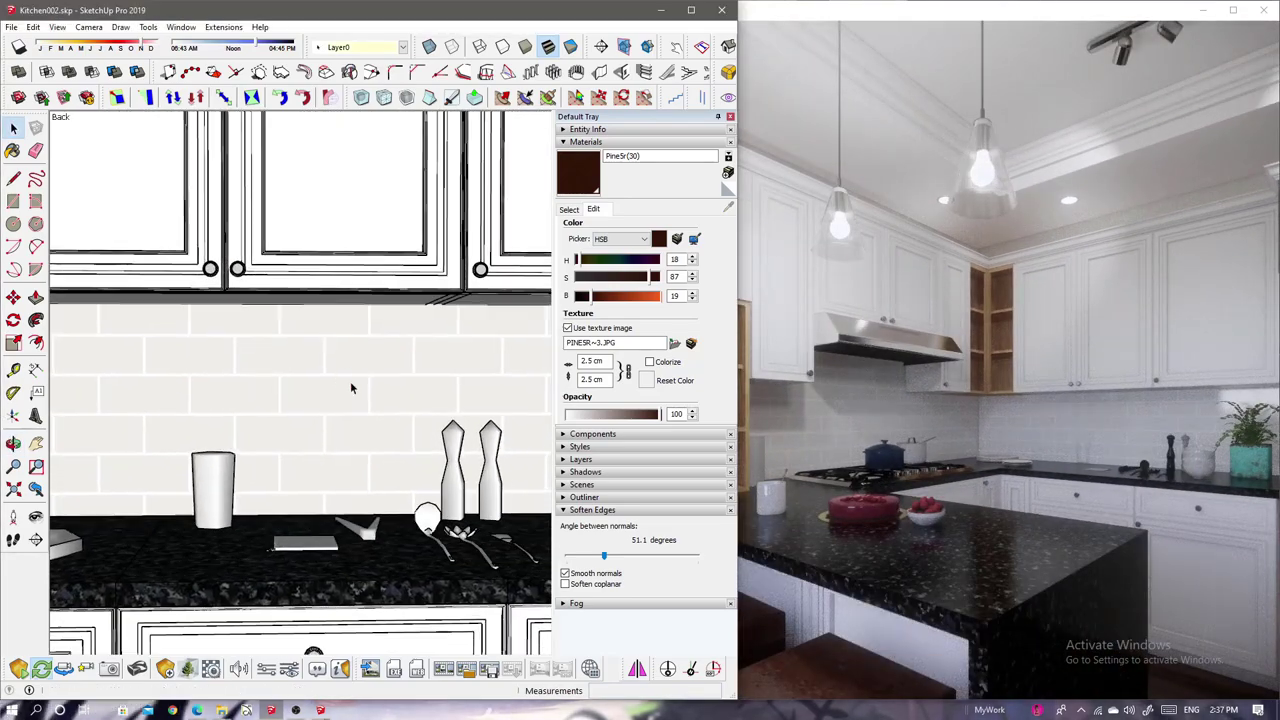
click(416, 357)
key(p)
scroll(428, 329, up, 5)
middle_drag(400, 380, 360, 360)
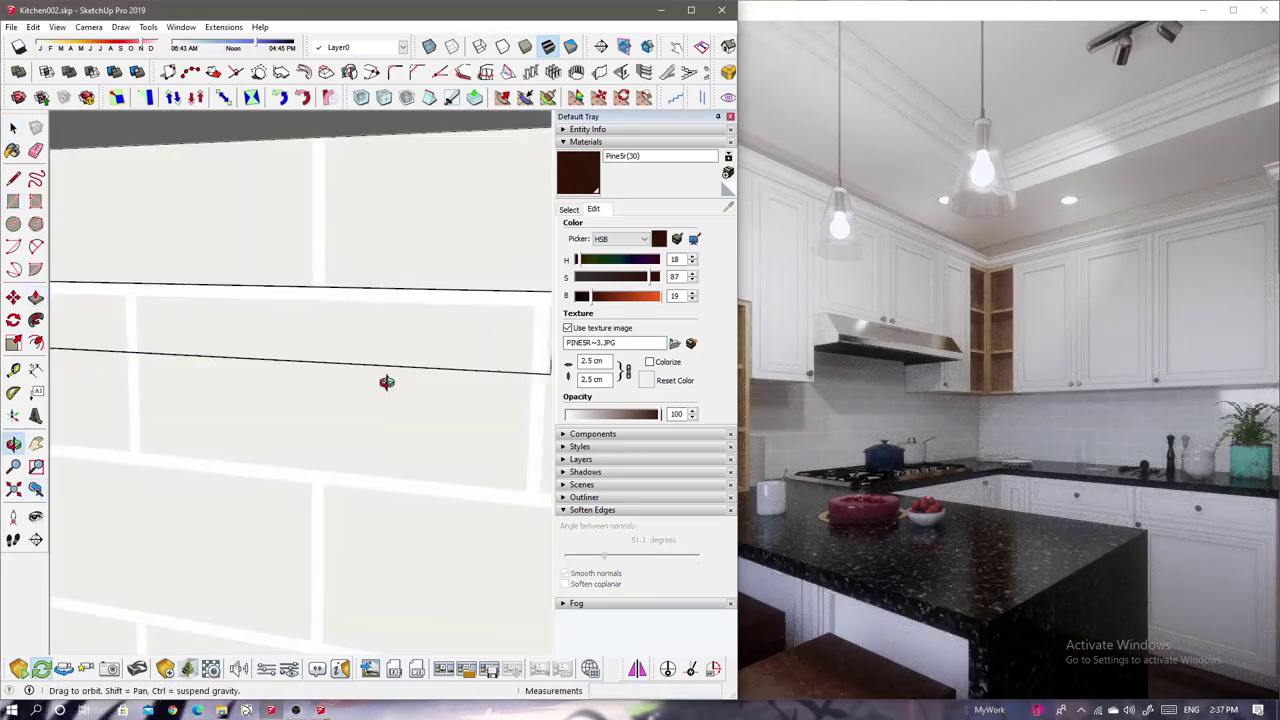
click(455, 360)
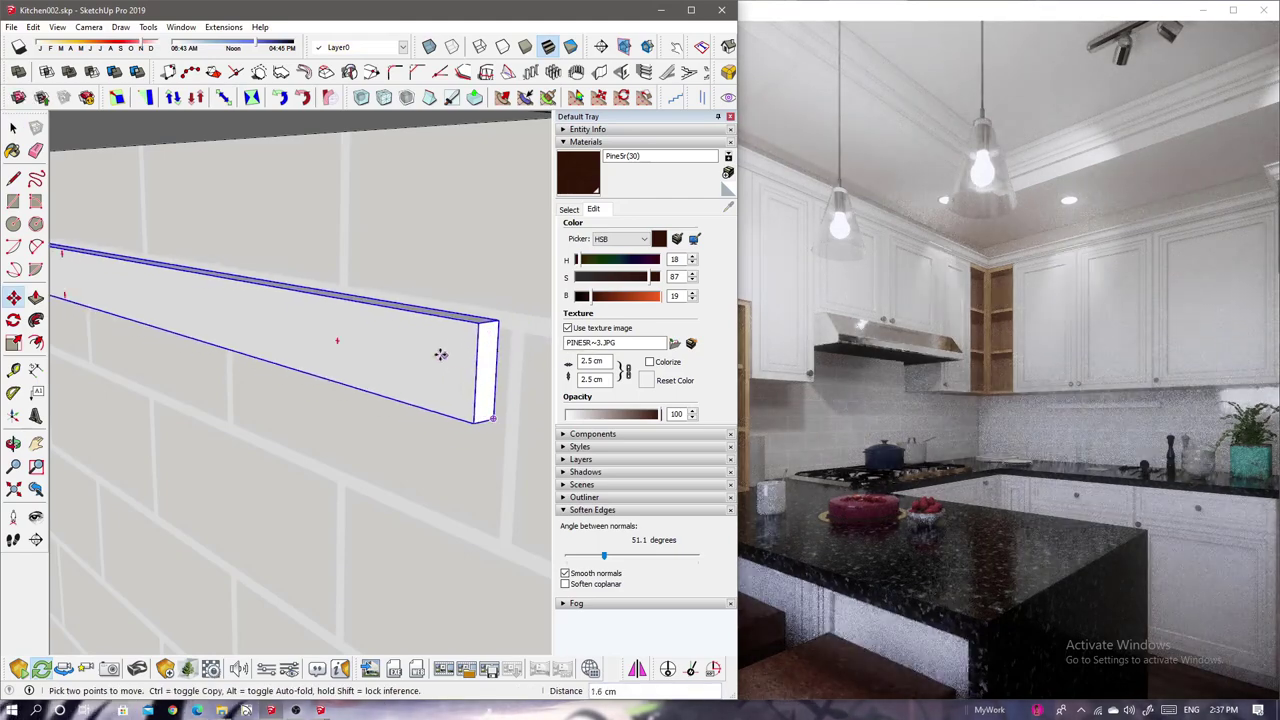
- Copy an end piece onto the rail with Move and Ctrl
scroll(470, 406, up, 2)
click(478, 402)
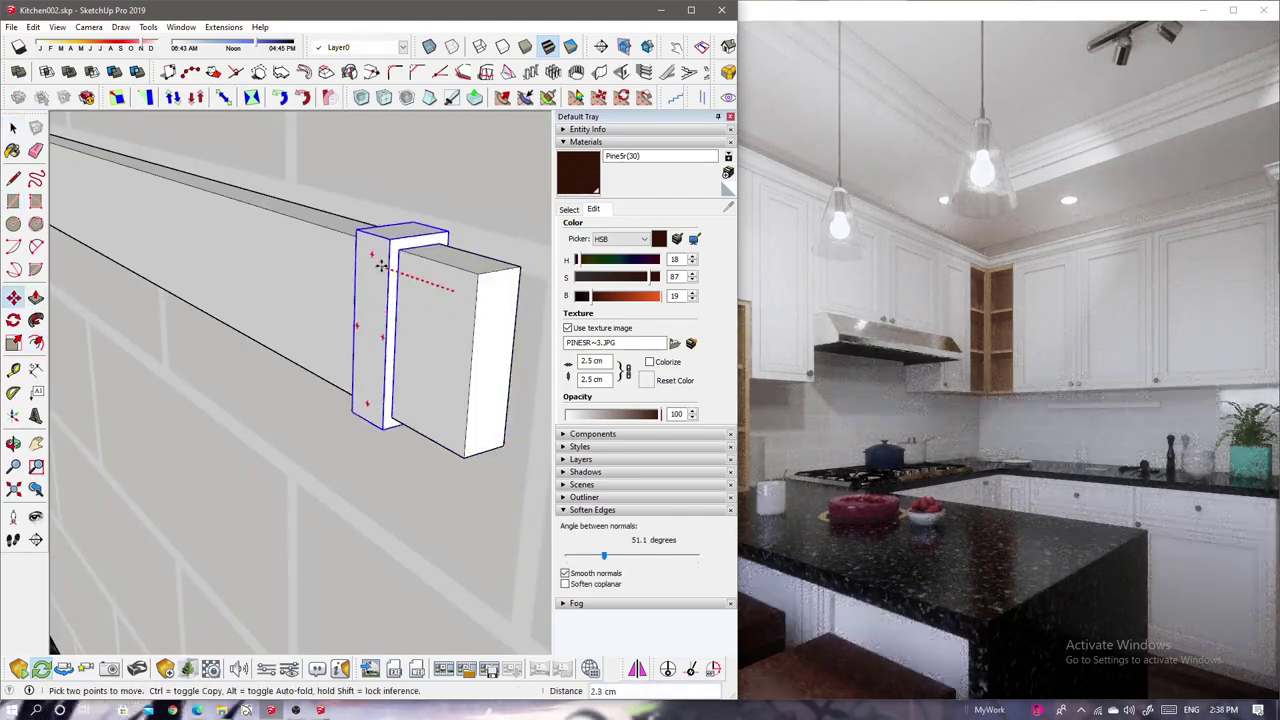
key(space)
scroll(420, 340, down, 3)
key(m)
scroll(400, 330, down, 5)
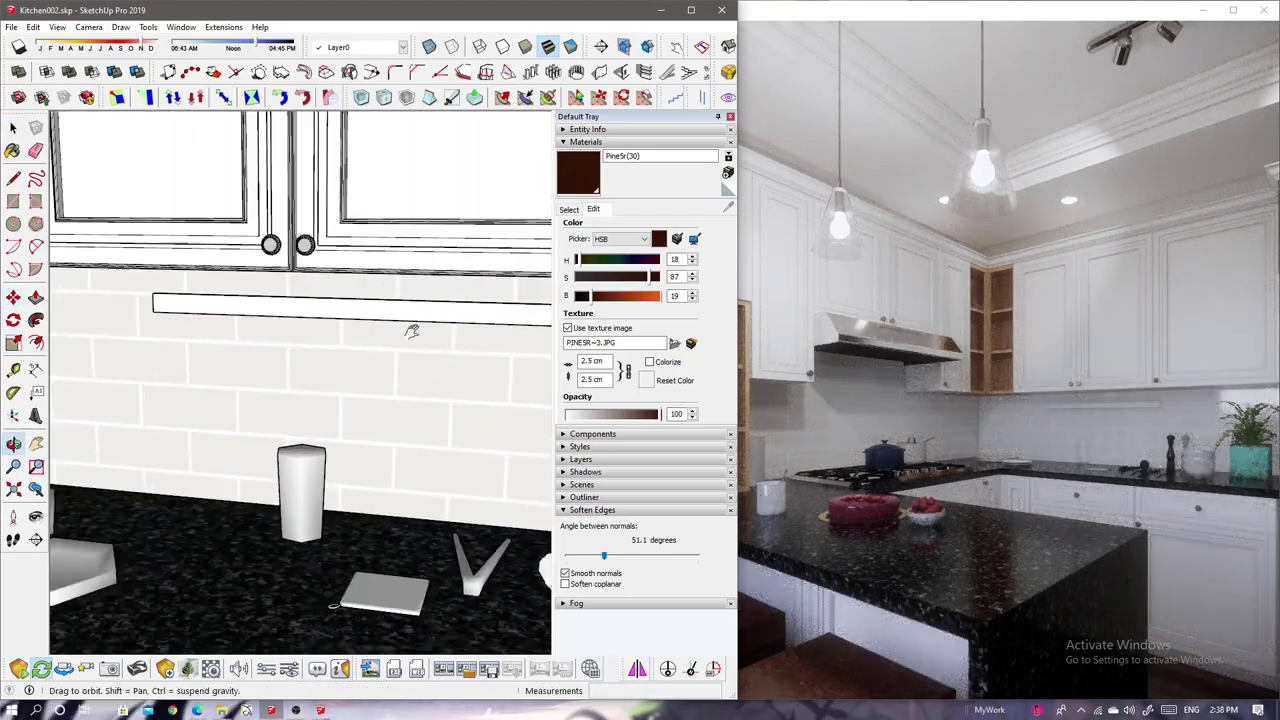
click(499, 355)
key(ctrl)
middle_drag(187, 342, 255, 313)
- Paint the rail Stainless Steel1 and its right end cap Color - Graphite
key(b)
alt+click(255, 313)
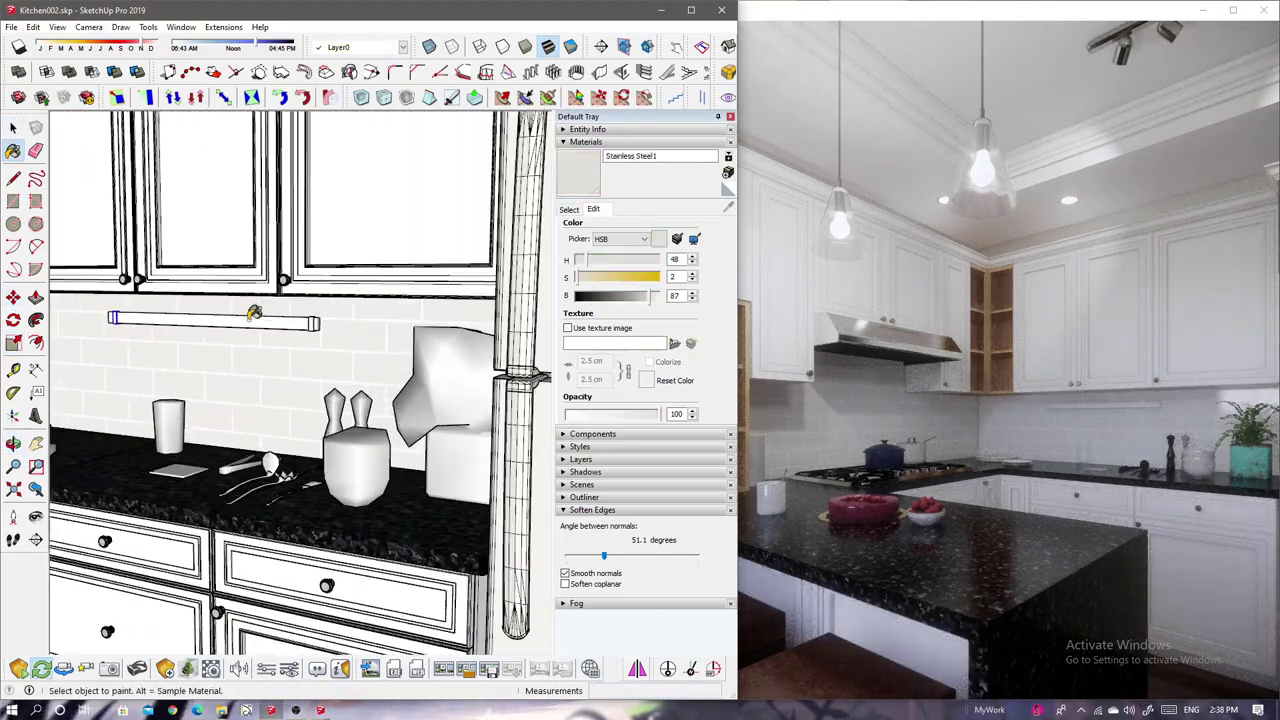
middle_drag(413, 368, 300, 400)
alt+click(90, 610)
scroll(250, 390, up, 3)
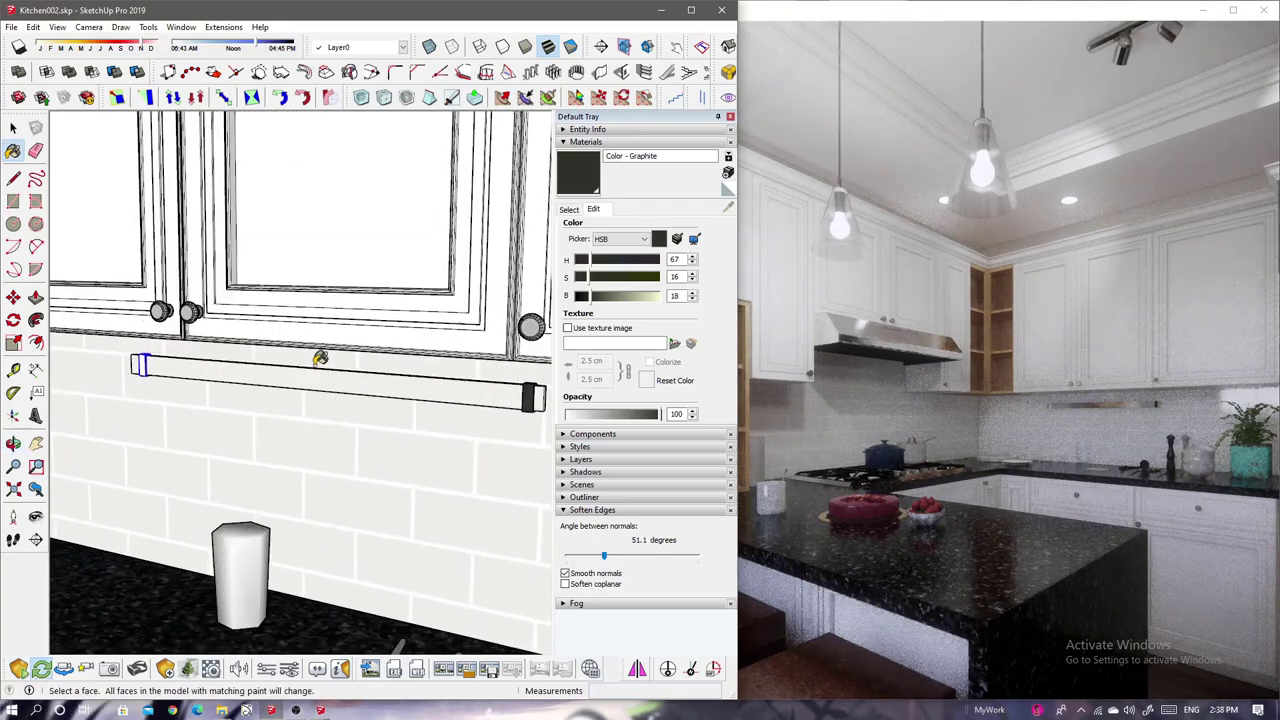
click(427, 404)
- Inspect the graphite end cap and begin scaling the rail's end bracket
key(space)
middle_drag(409, 383, 266, 354)
scroll(458, 330, up, 4)
scroll(337, 391, down, 3)
key(s)
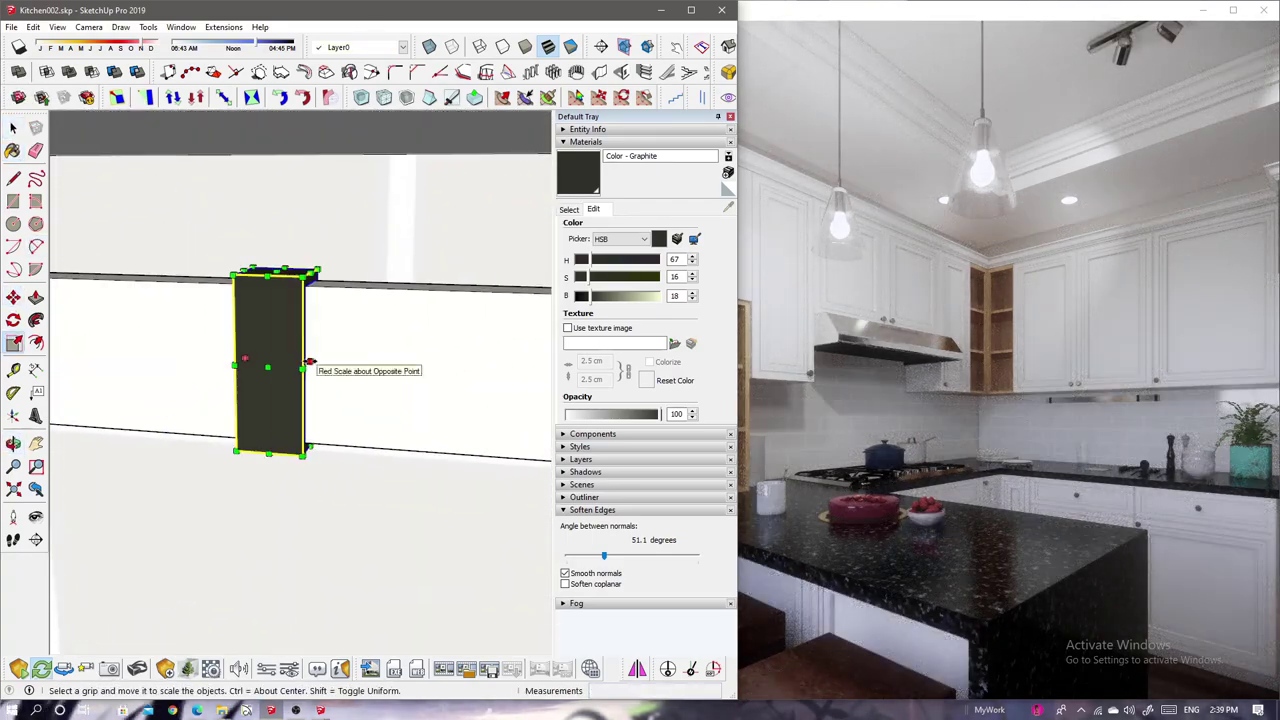
mouse_move(296, 425)
middle_down()
mouse_move(251, 465)
mouse_move(300, 453)
middle_up()
- Extend the hook's bottom outward into an L shape and exit the hook group
key(l)
scroll(210, 410, up, 3)
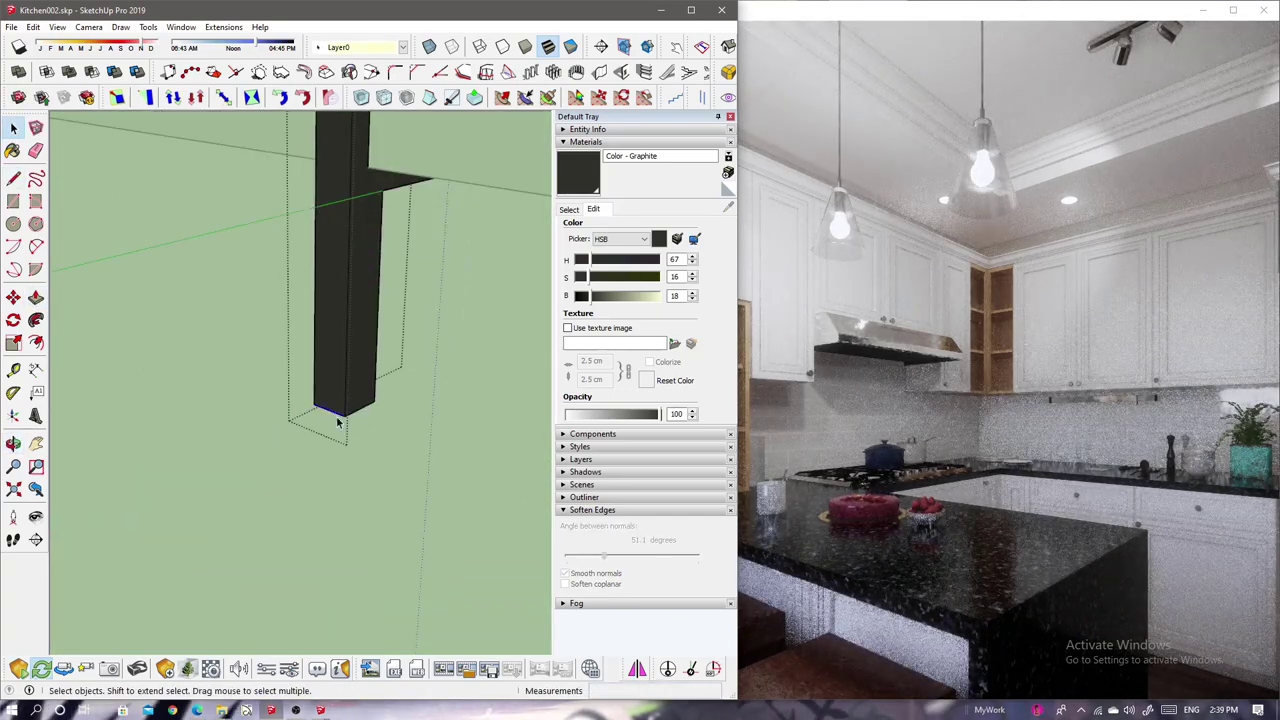
click(339, 384)
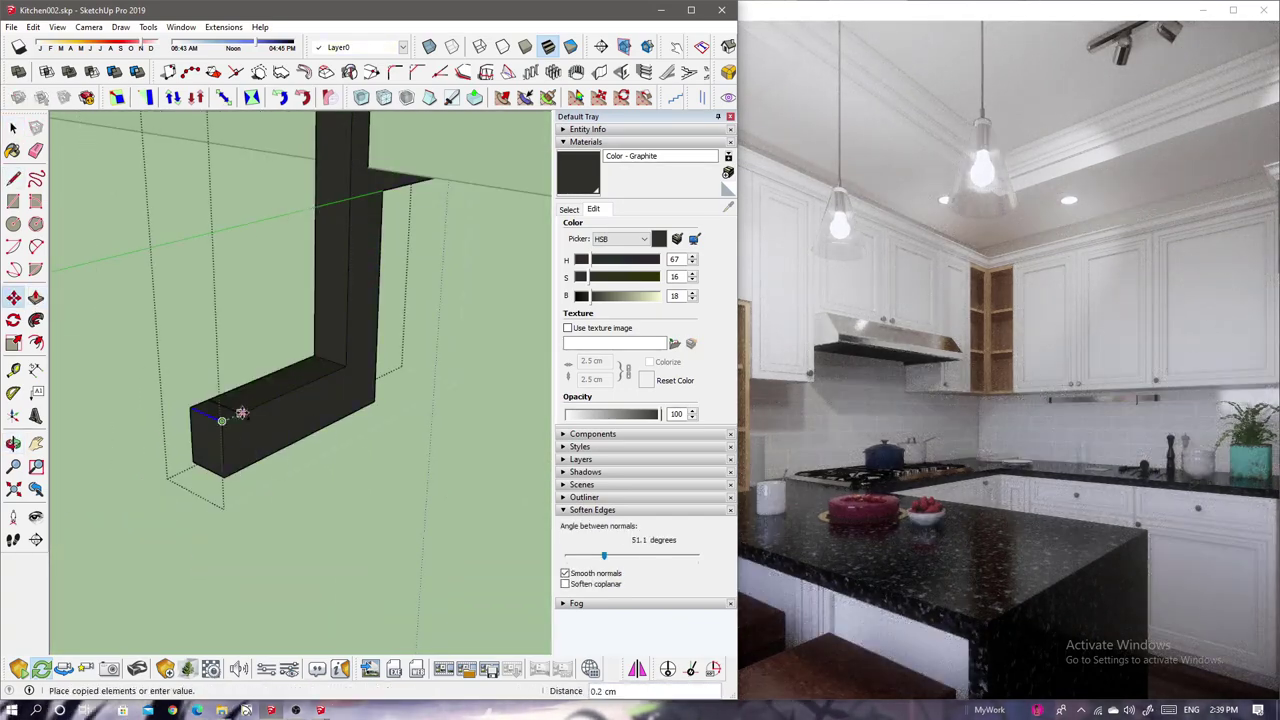
key(space)
key(Escape)
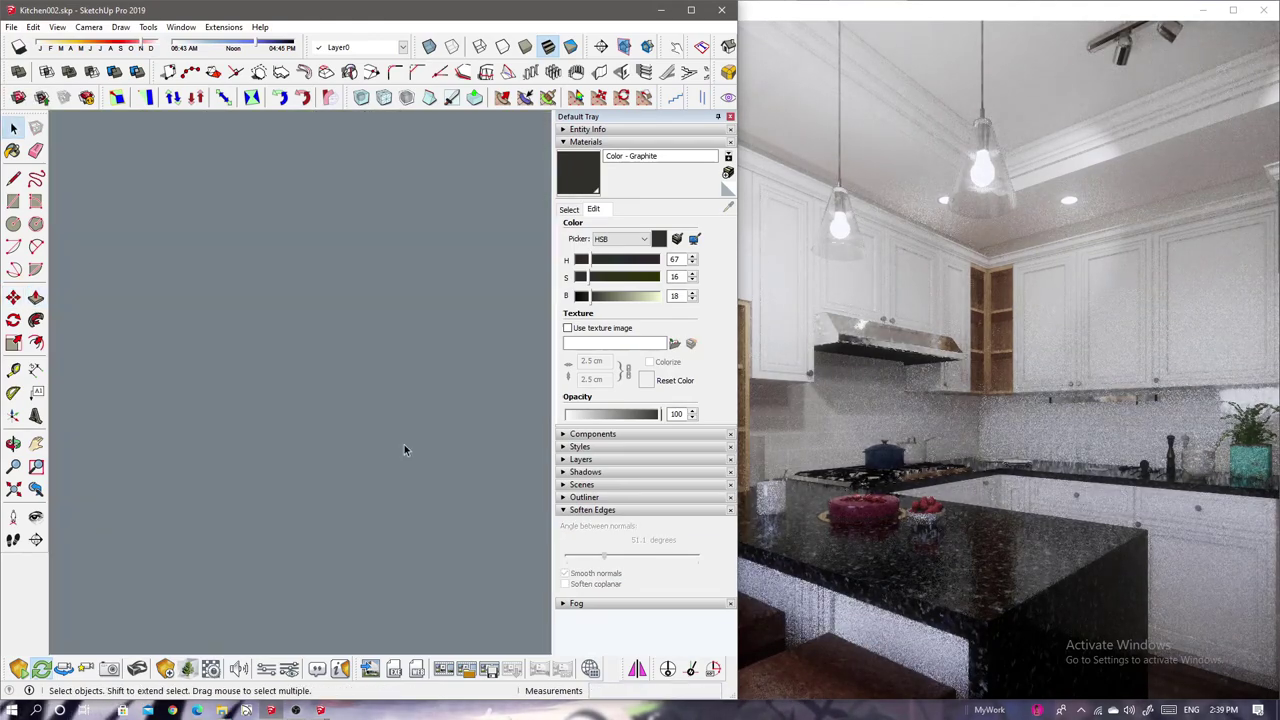
- Move the ladle toward the black hook, checking it in back view
click(287, 553)
key(m)
mouse_move(229, 416)
middle_down()
mouse_move(267, 450)
mouse_move(284, 352)
middle_up()
key(m)
scroll(200, 450, up, 3)
scroll(284, 352, up, 5)
middle_drag(300, 400, 471, 614)
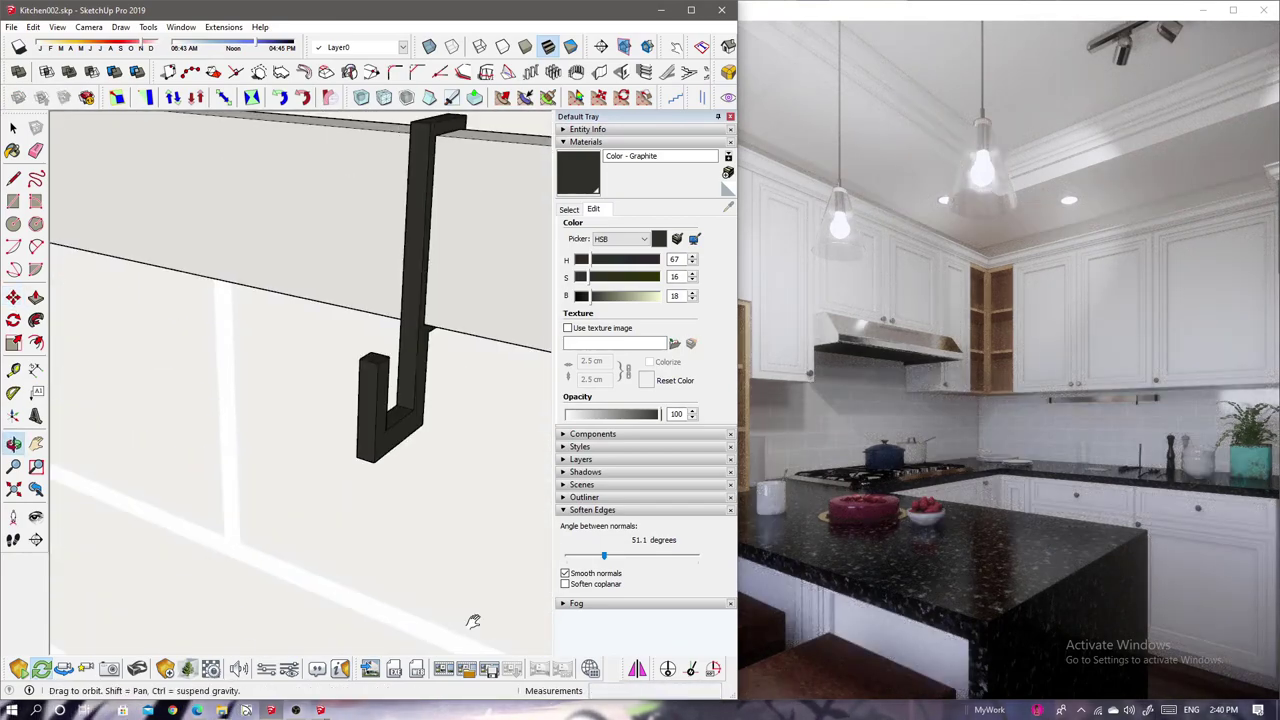
key(5)
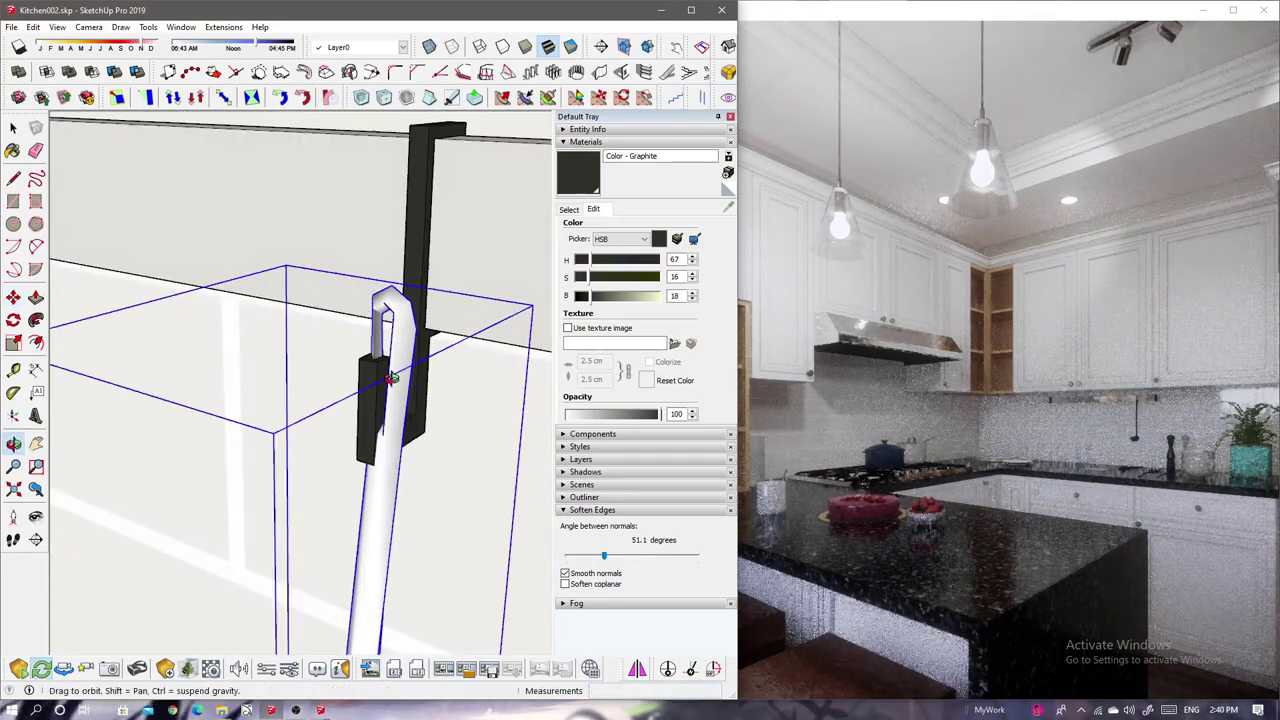
scroll(427, 407, down, 3)
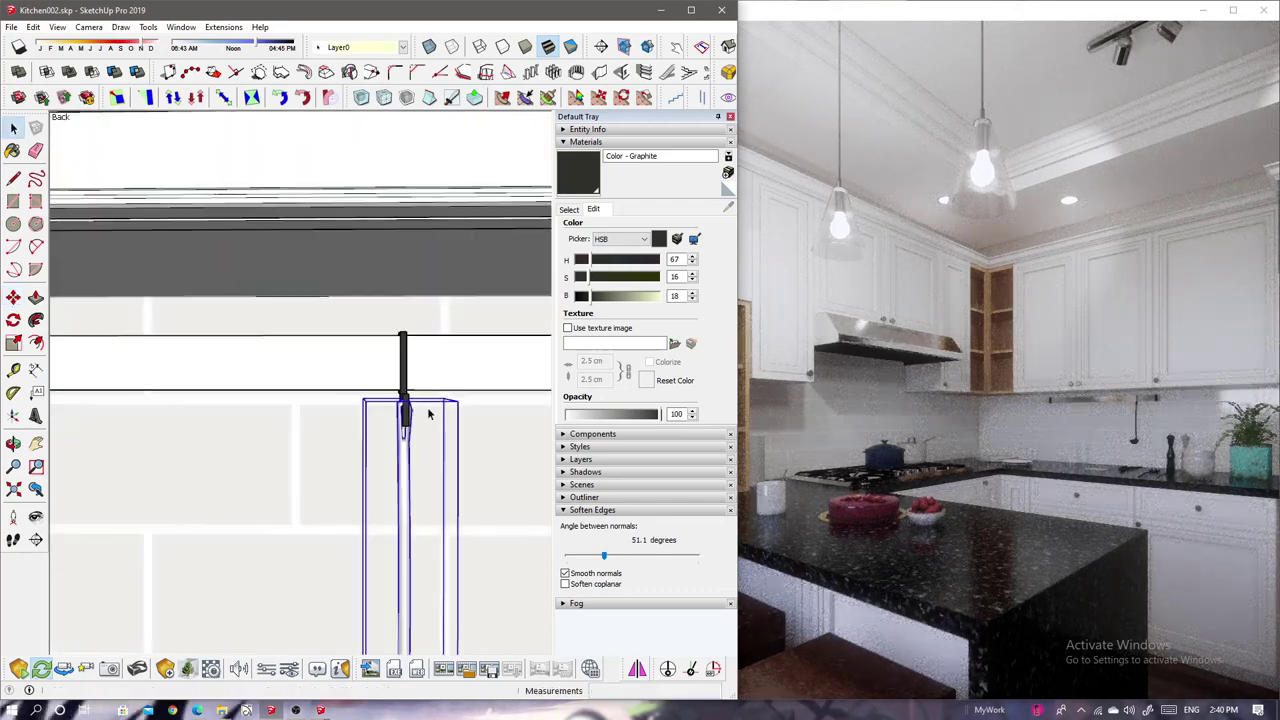
middle_drag(428, 414, 393, 340)
- Rotate and reposition the utensil against the hooks, checking front and perspective views
key(q)
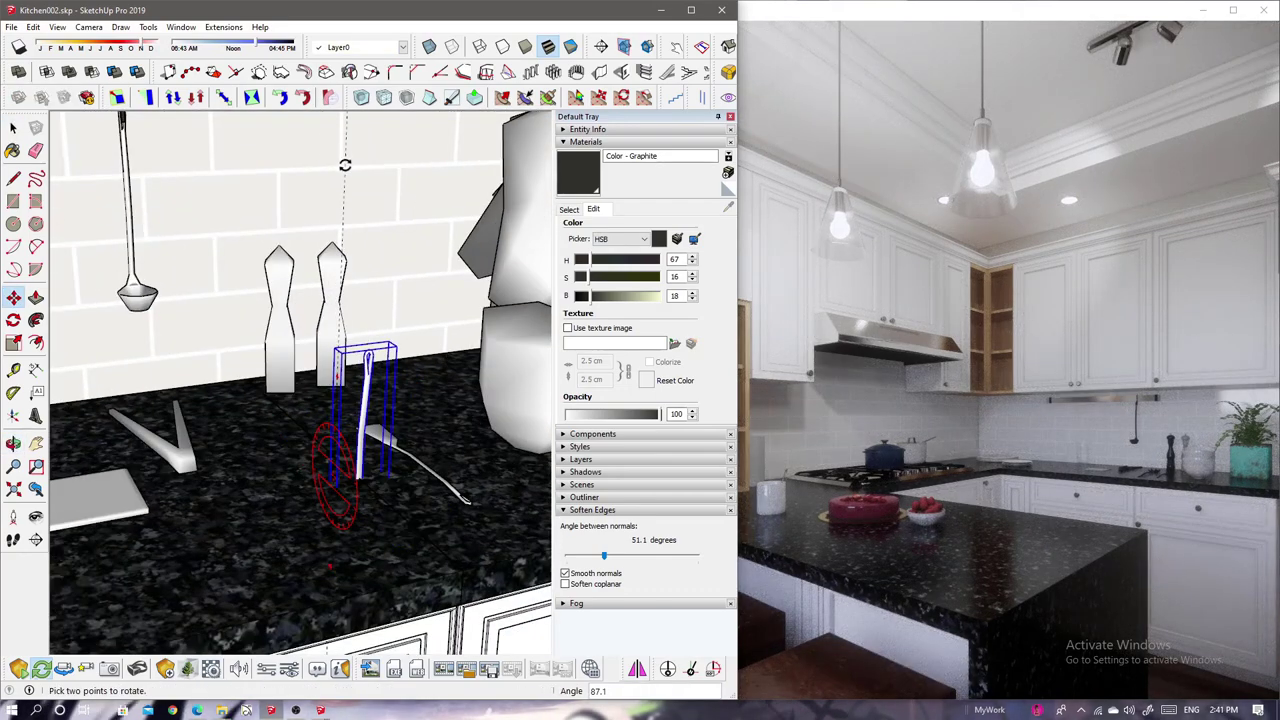
scroll(346, 345, up, 2)
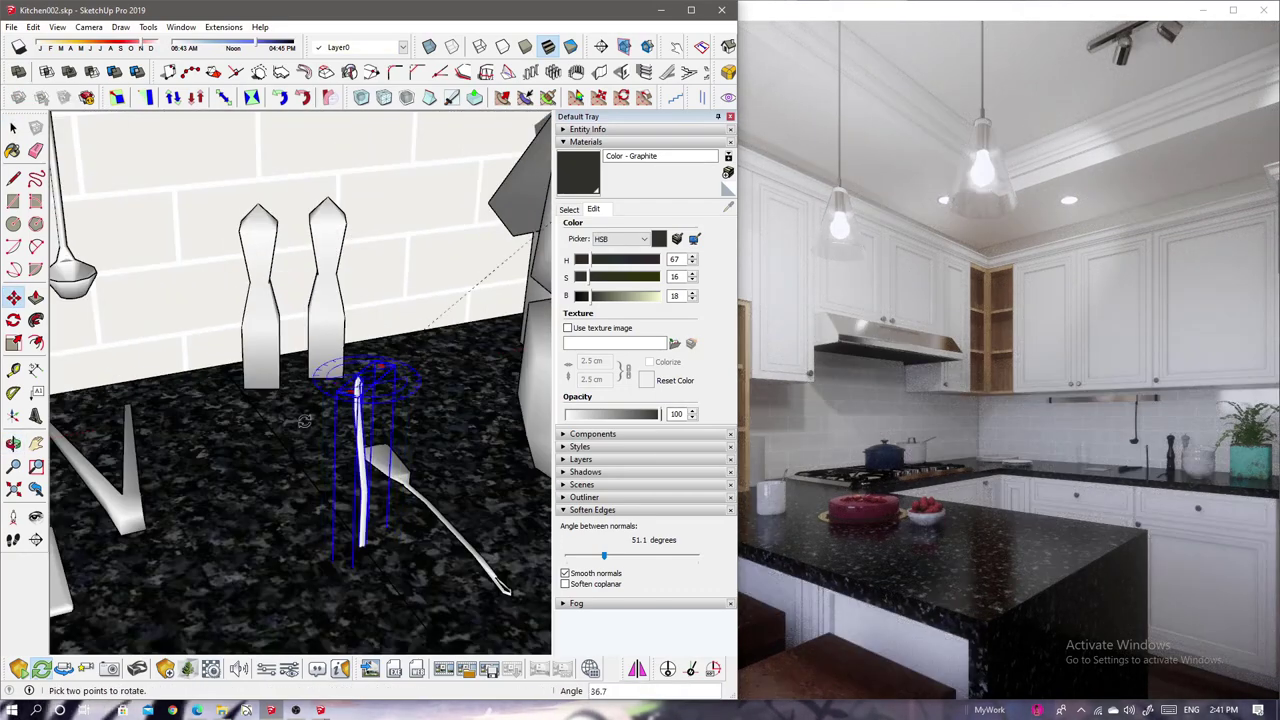
key(space)
key(1)
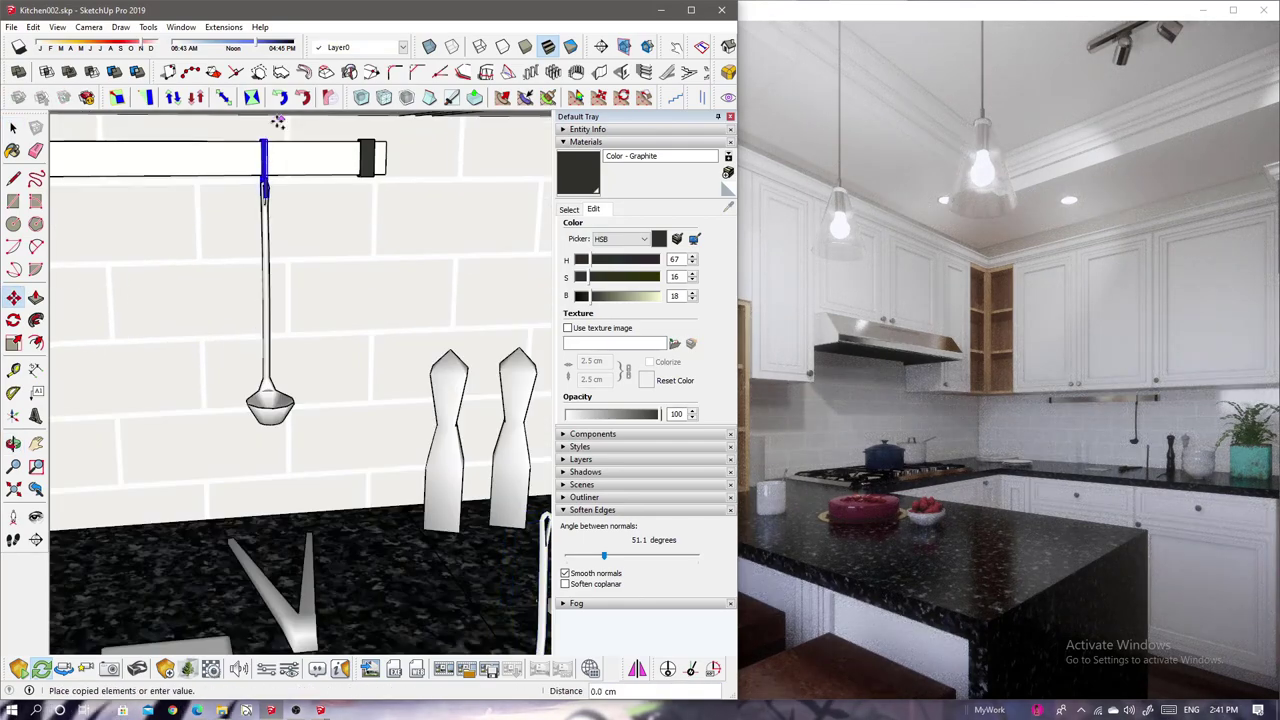
key(space)
scroll(253, 440, up, 5)
key(m)
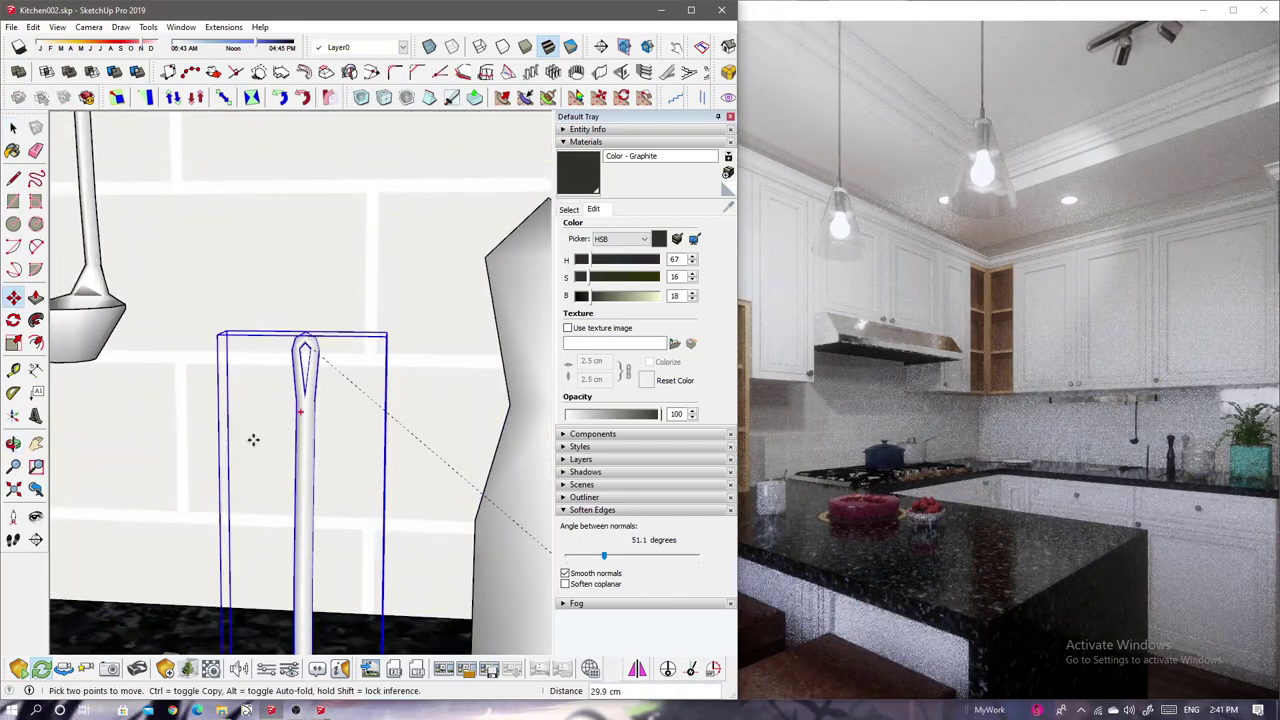
middle_drag(253, 440, 258, 260)
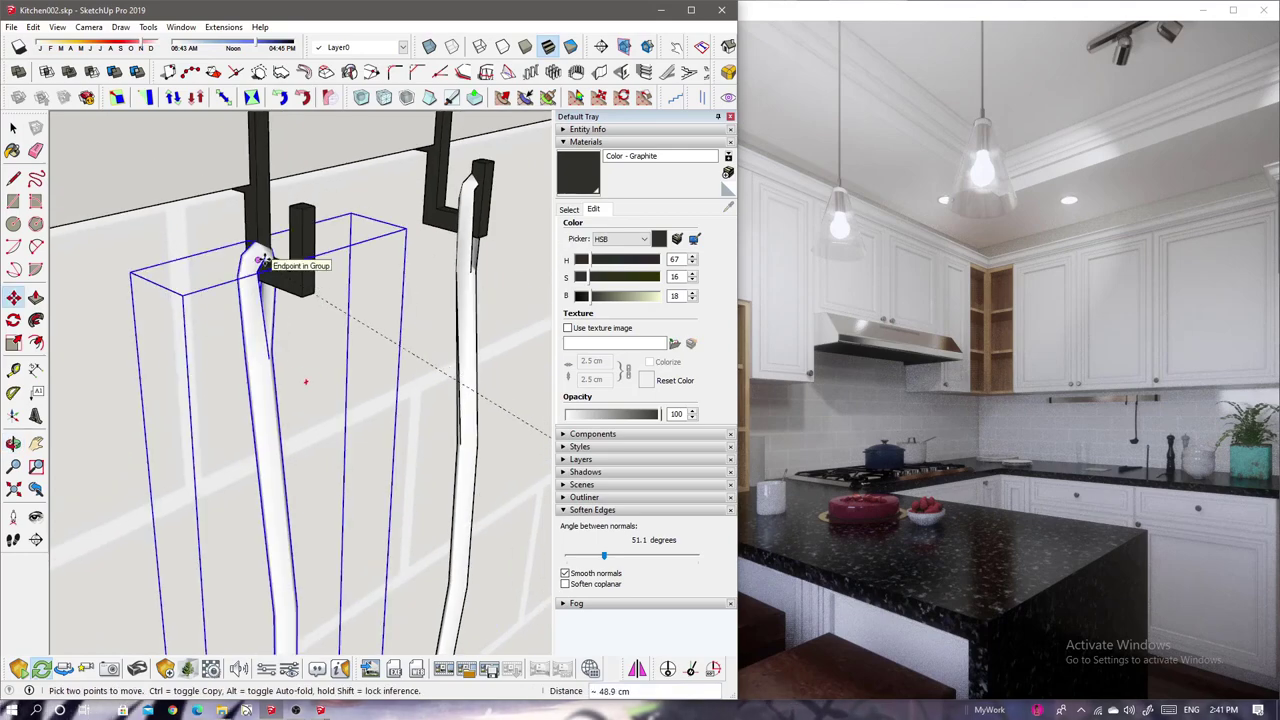
key(1)
scroll(383, 313, down, 5)
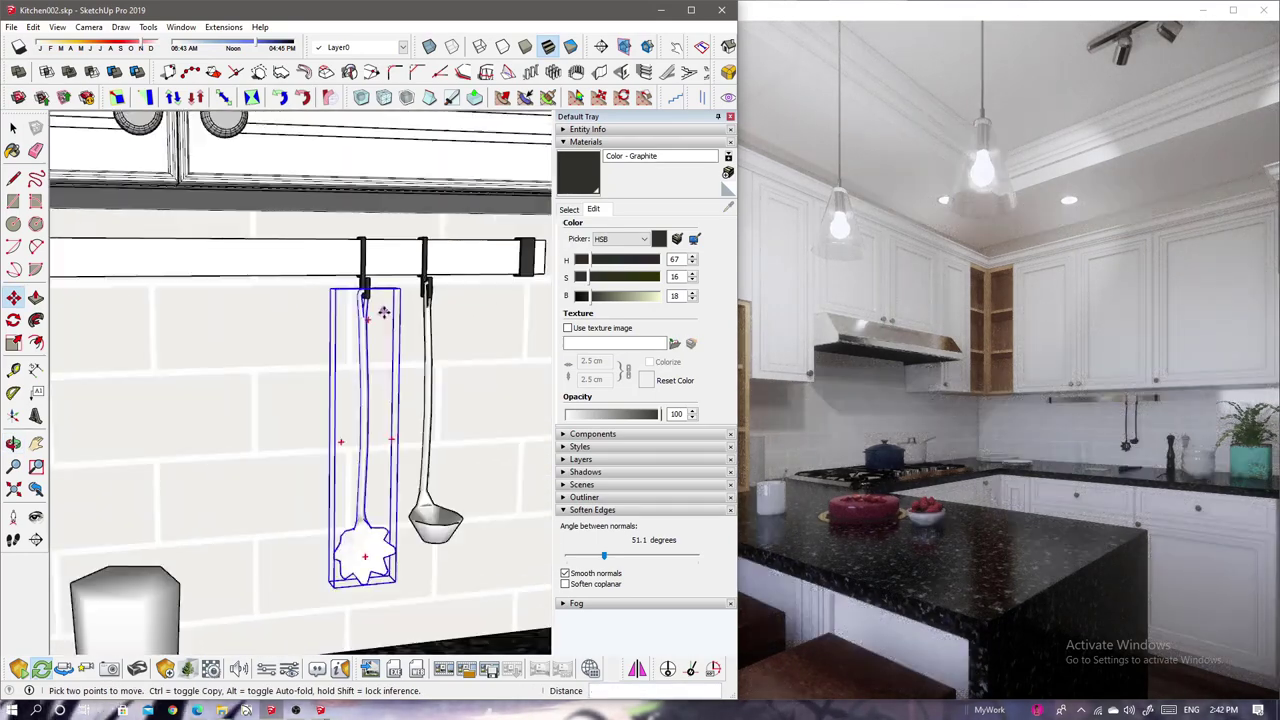
scroll(383, 313, down, 3)
scroll(330, 290, down, 2)
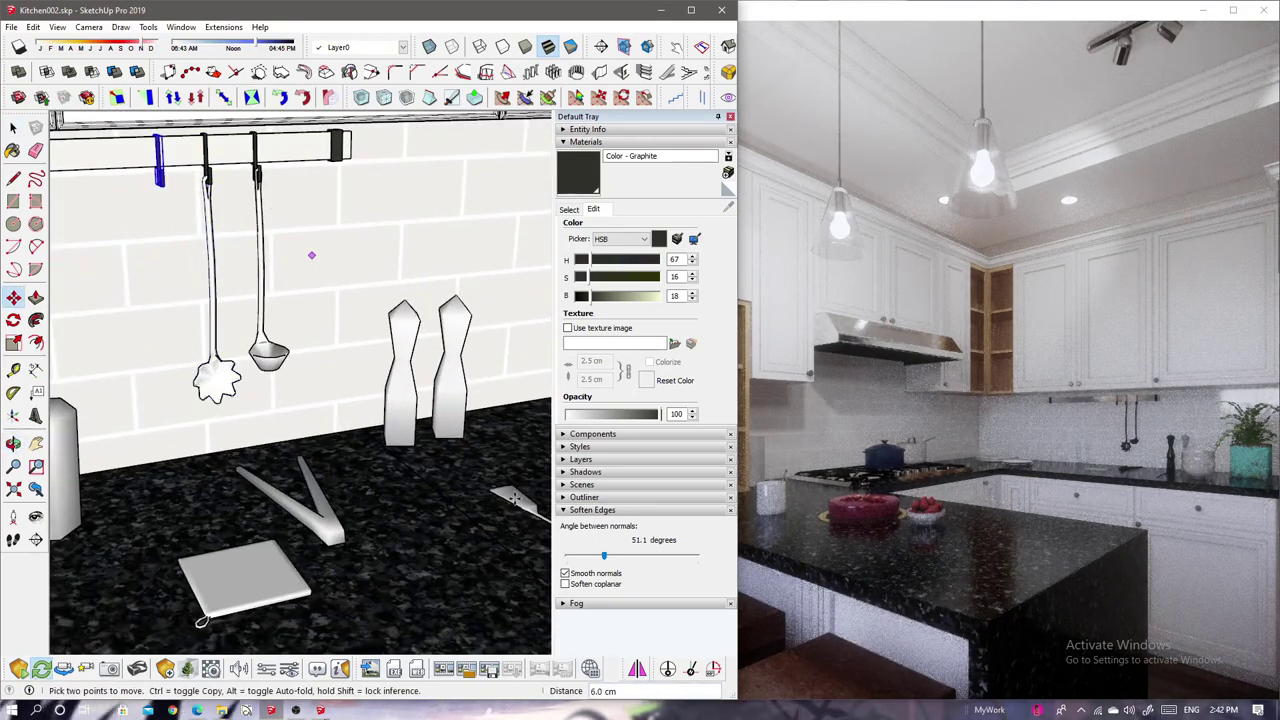
- Raise the flat utensil up to hang near the rail and check it from around
click(509, 528)
click(347, 311)
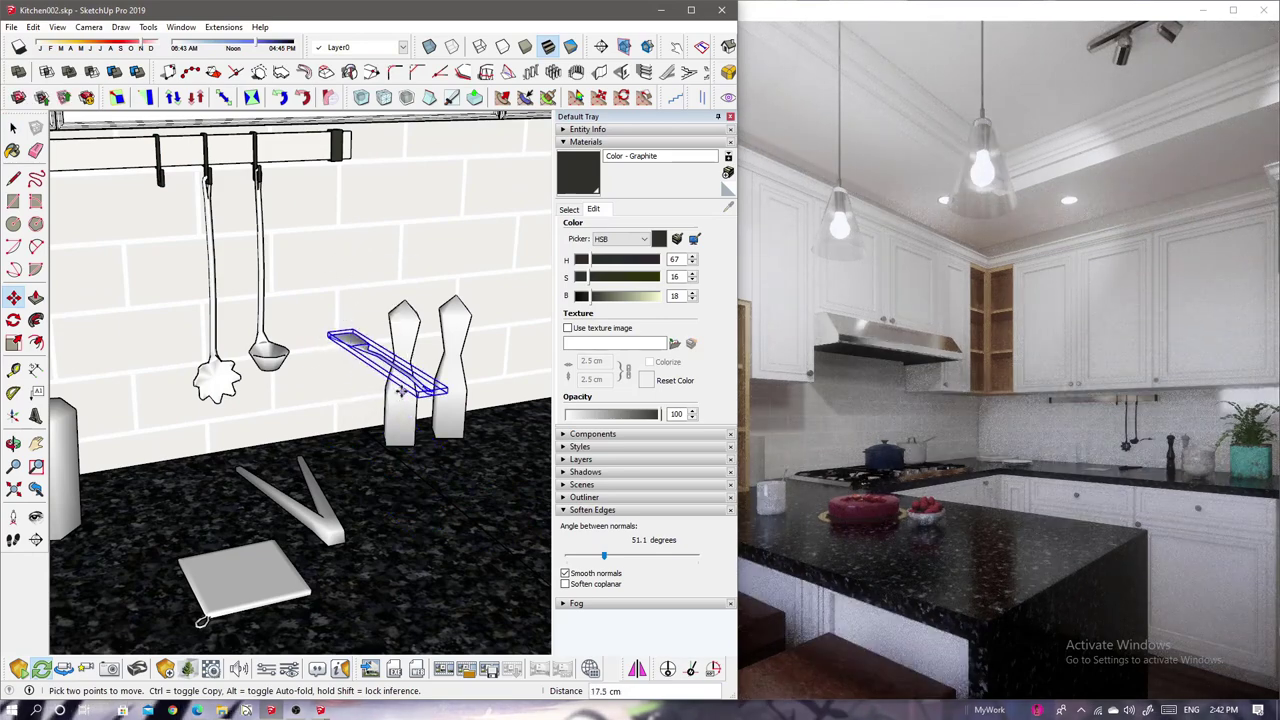
key(q)
key(m)
scroll(369, 208, up, 2)
scroll(381, 345, up, 2)
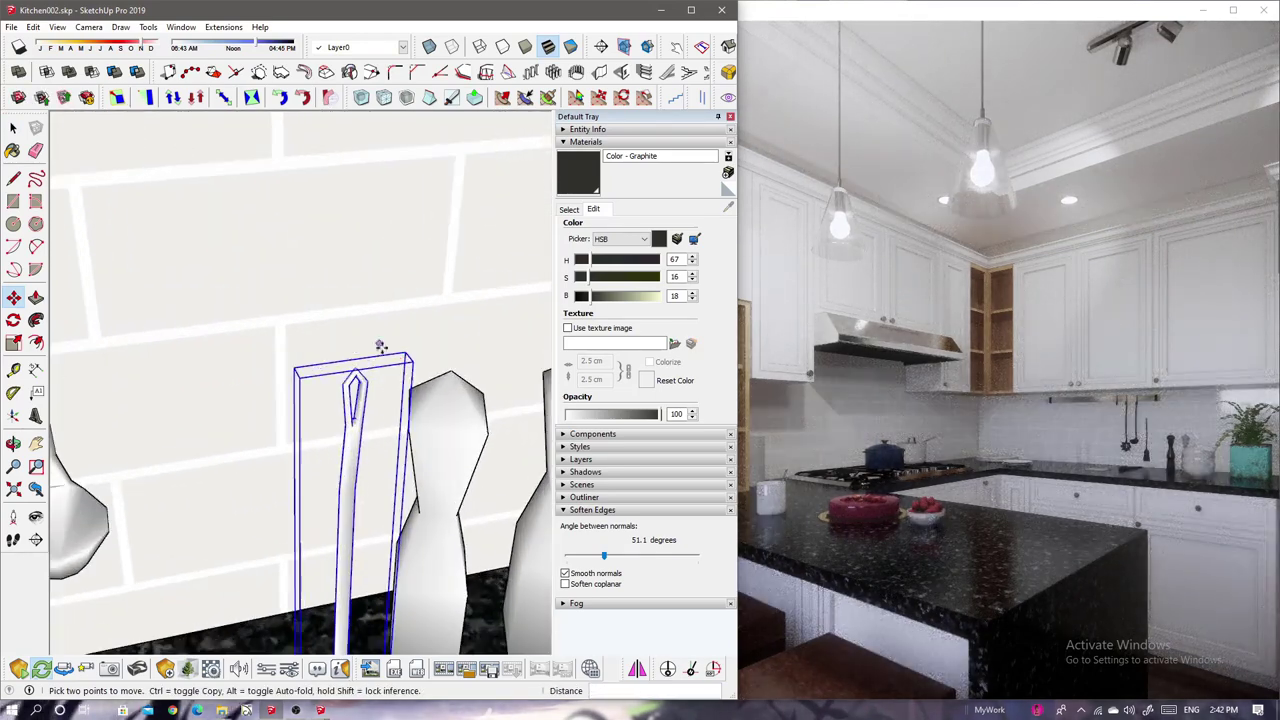
scroll(300, 380, up, 2)
mouse_move(352, 374)
middle_down()
mouse_move(320, 294)
mouse_move(446, 426)
mouse_move(228, 318)
mouse_move(434, 220)
mouse_move(263, 286)
mouse_move(263, 340)
middle_up()
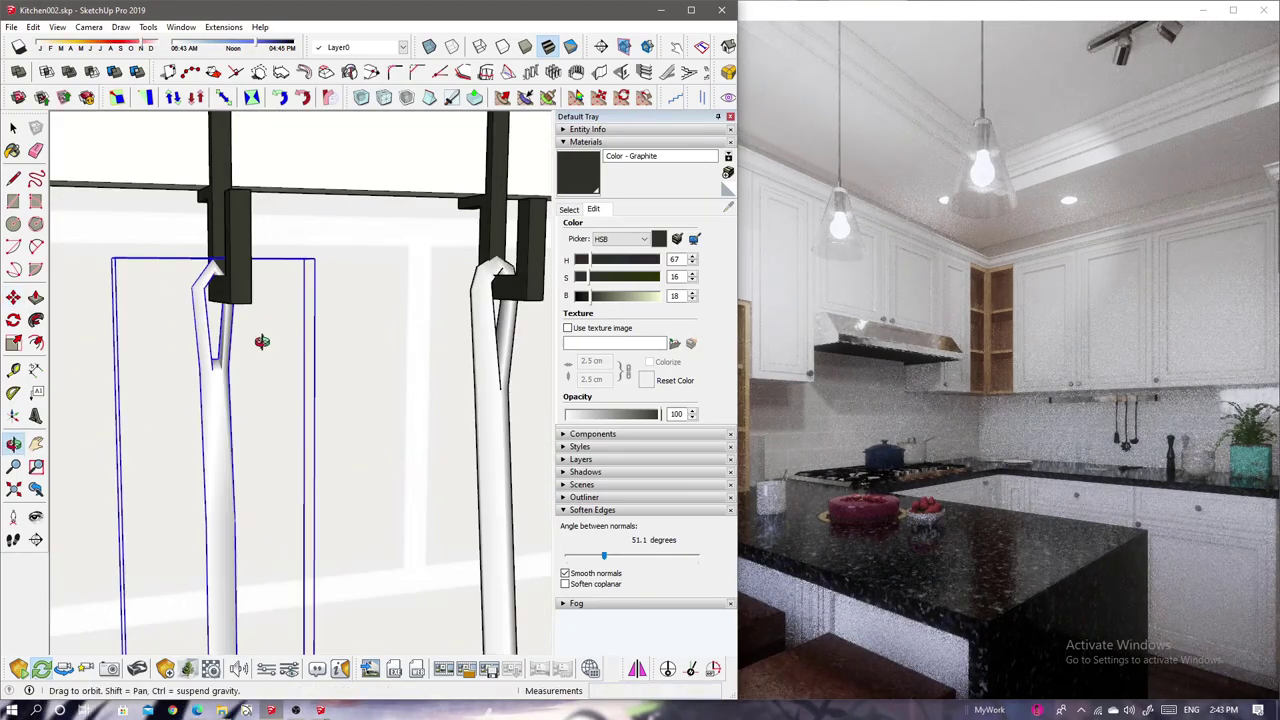
scroll(258, 341, down, 2)
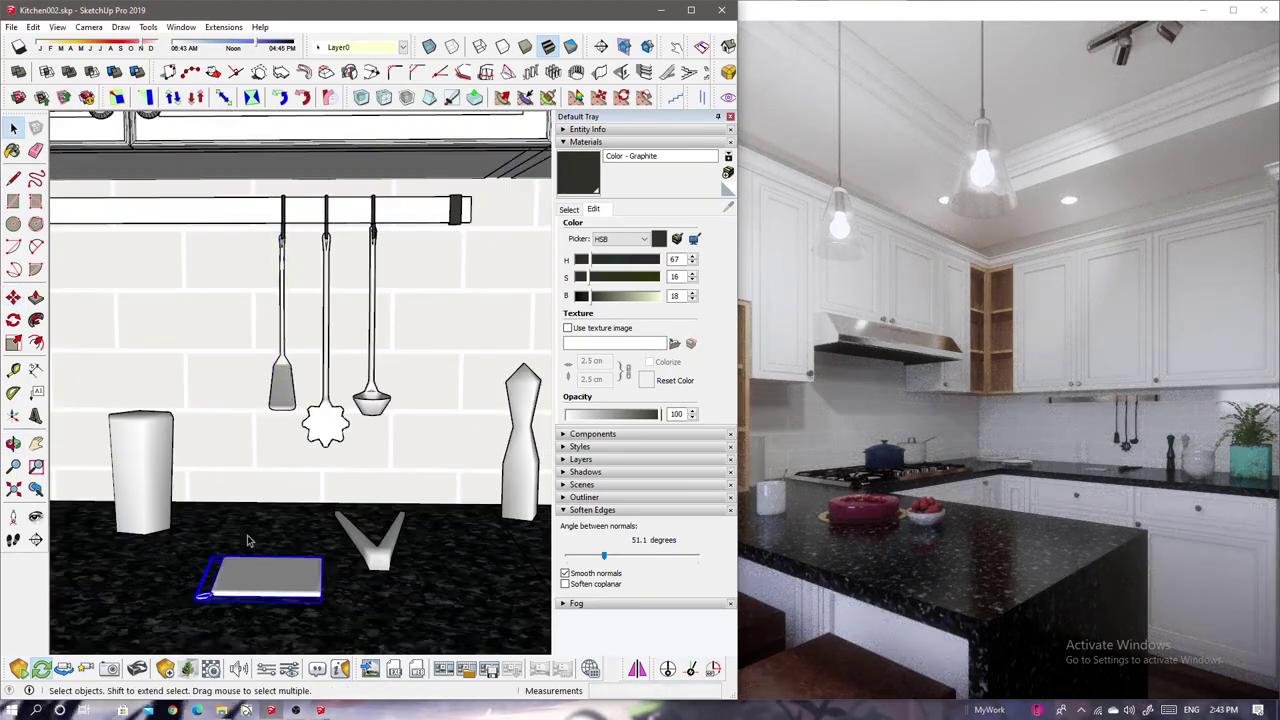
scroll(276, 487, up, 2)
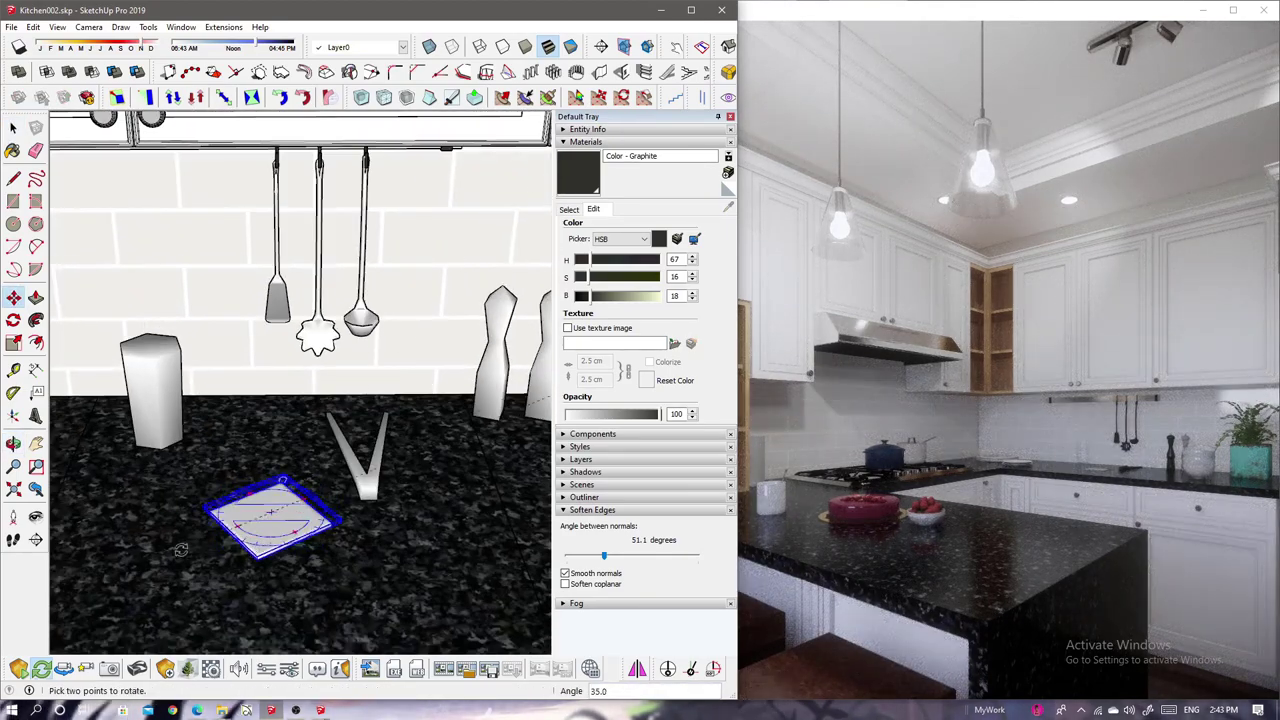
- Confirm the board's 45° rotation and orbit down to eye level with it
text(45)
key(Return)
key(m)
middle_drag(192, 460, 160, 322)
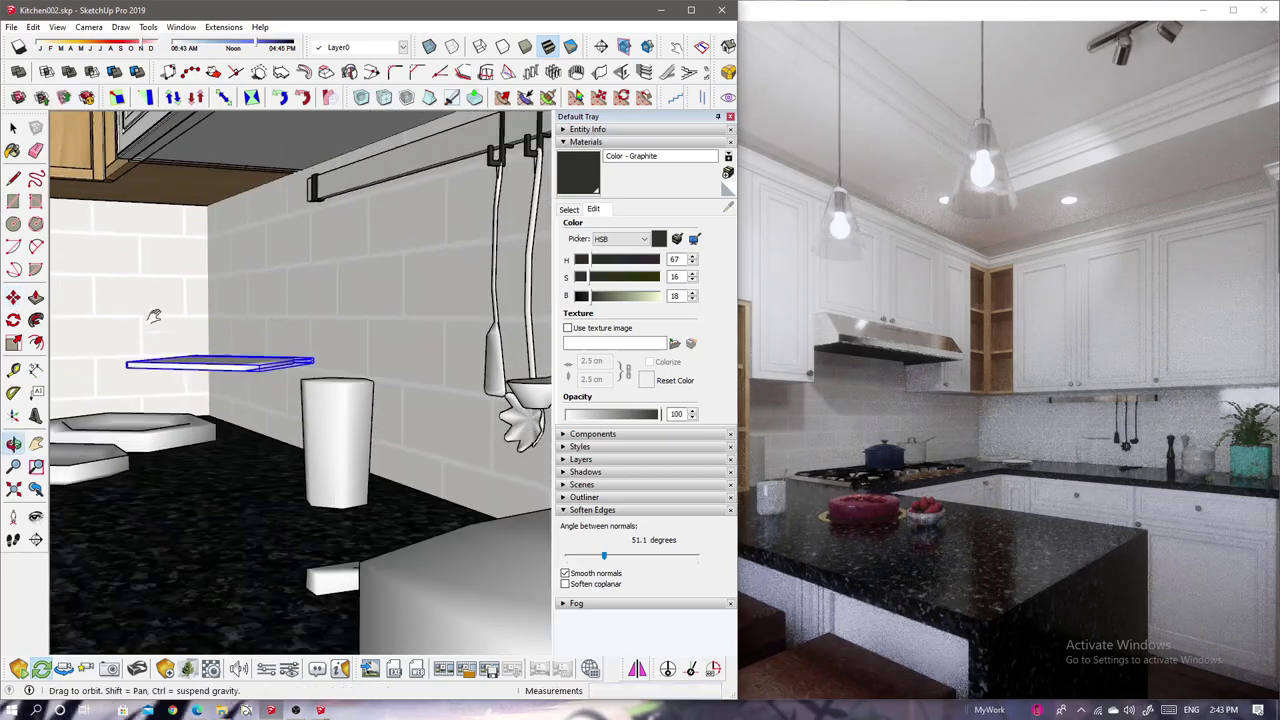
key(a)
scroll(164, 322, up, 2)
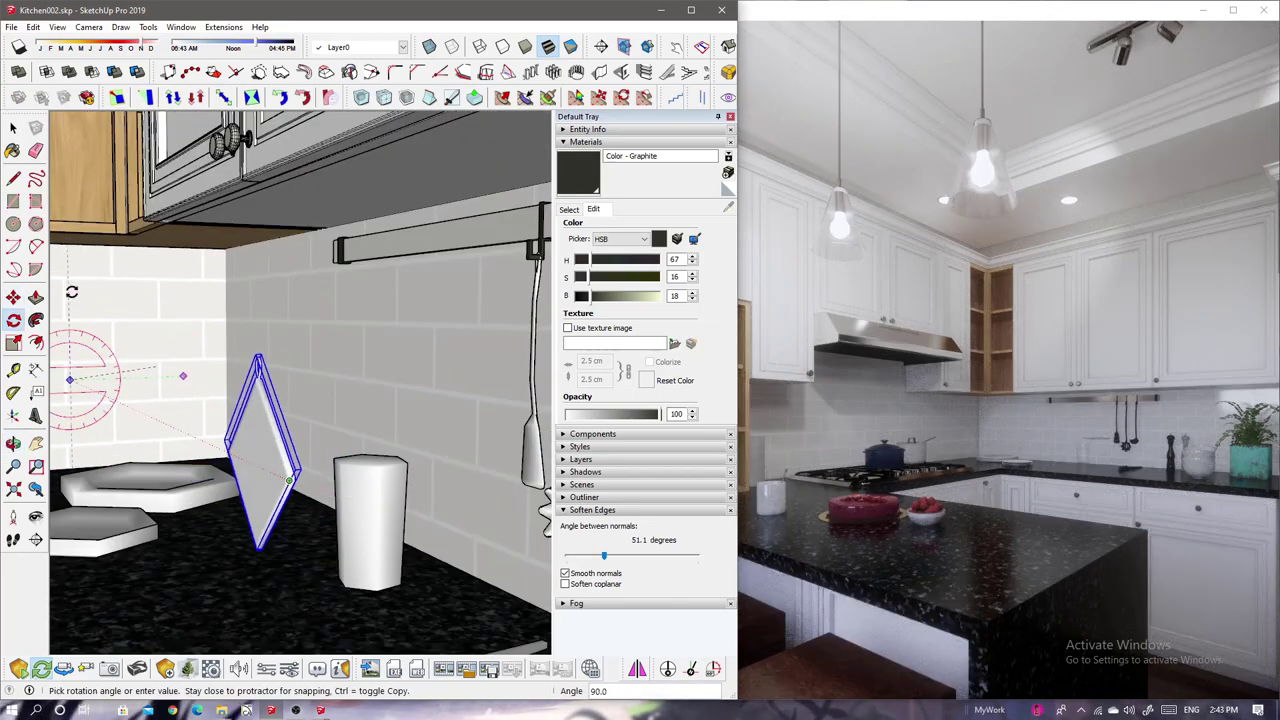
- Undo an accidental hook copy on the utensil rail and orbit around the board
key(space)
key(m)
key(ctrl)
click(521, 345)
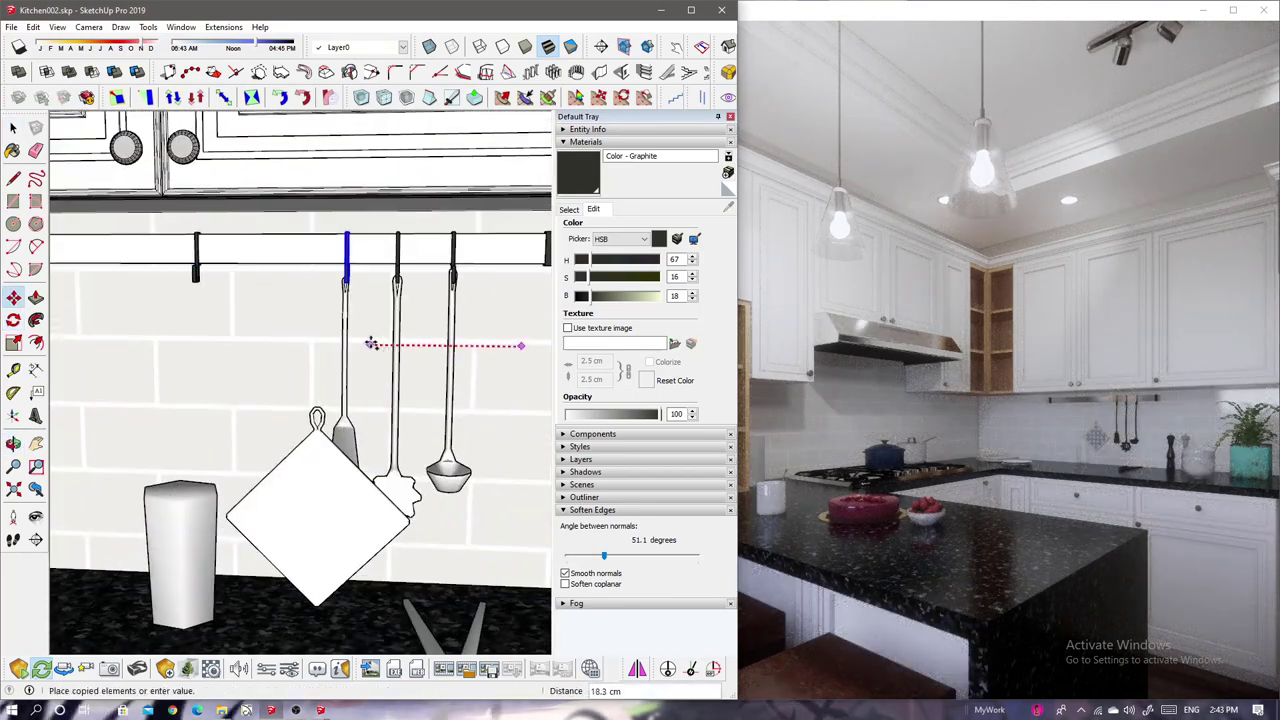
key(ctrl+z)
mouse_move(334, 334)
middle_down()
mouse_move(243, 371)
mouse_move(323, 391)
mouse_move(192, 335)
middle_up()
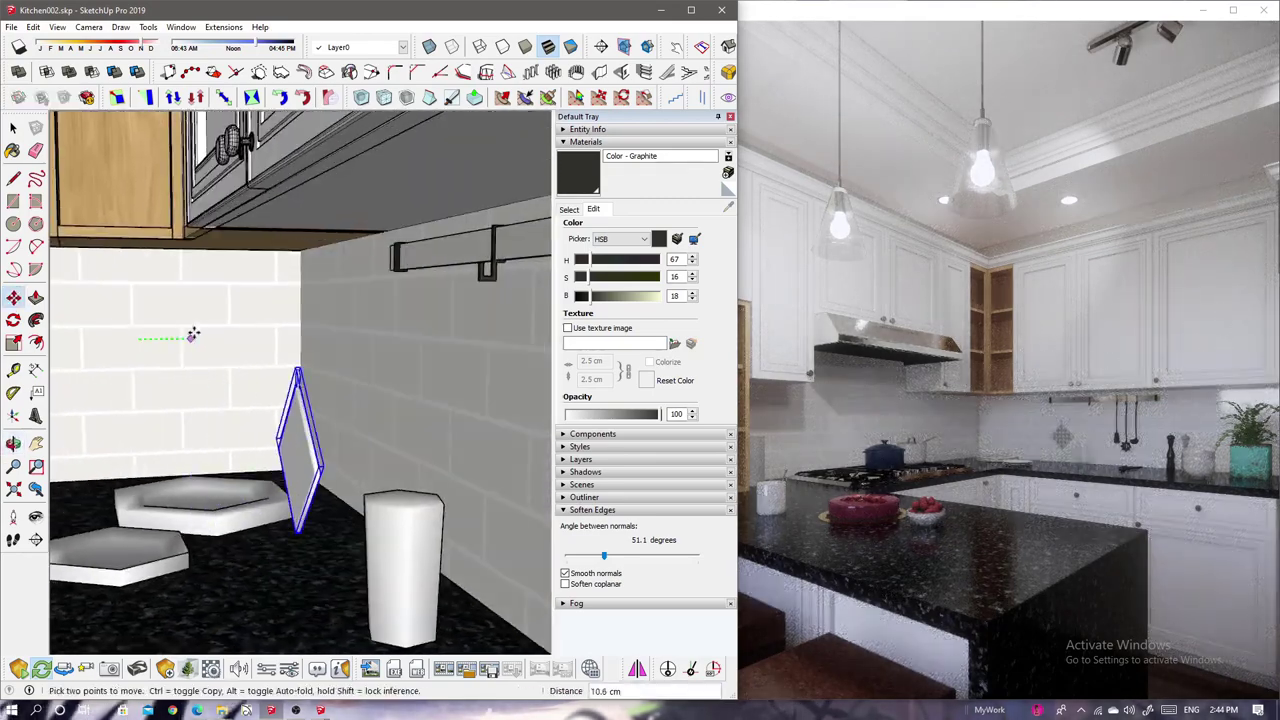
scroll(497, 372, up, 4)
scroll(497, 372, up, 3)
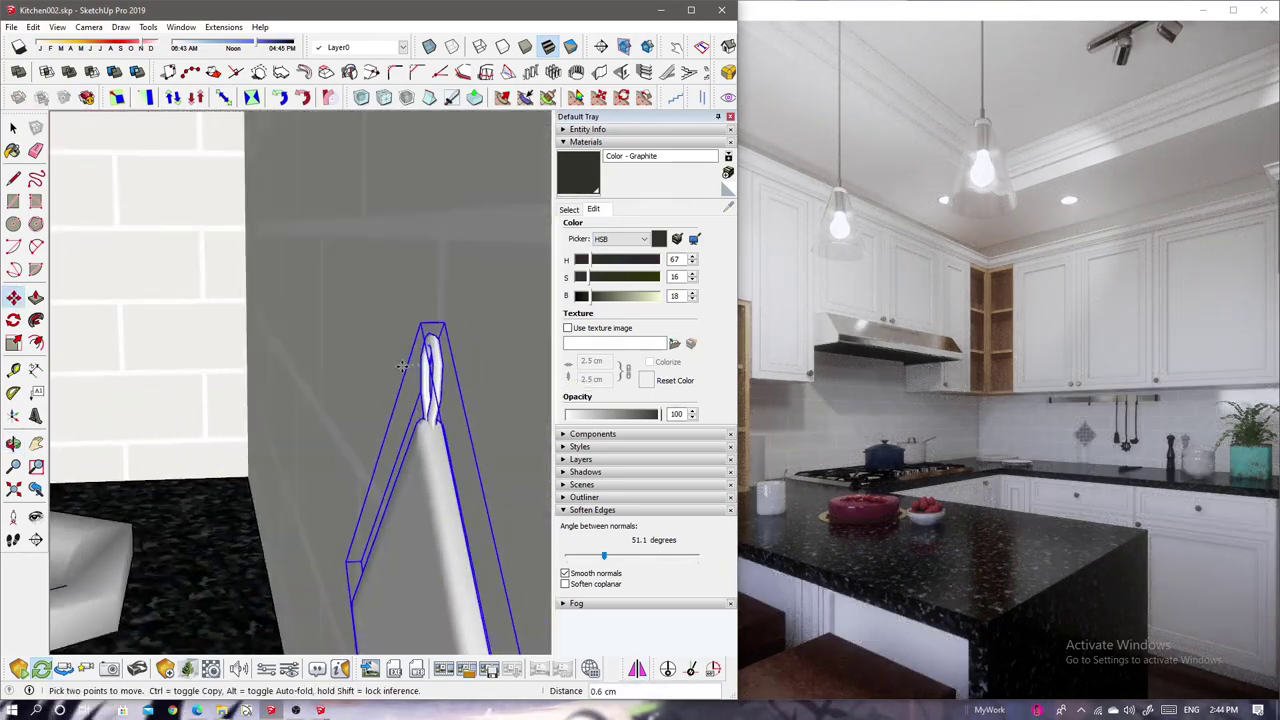
mouse_move(497, 372)
middle_down()
mouse_move(263, 446)
mouse_move(286, 457)
mouse_move(229, 429)
mouse_move(471, 483)
mouse_move(444, 160)
middle_up()
scroll(469, 522, down, 5)
- Copy the lamp to a second spot under the hood, then view the marble countertop
click(348, 530)
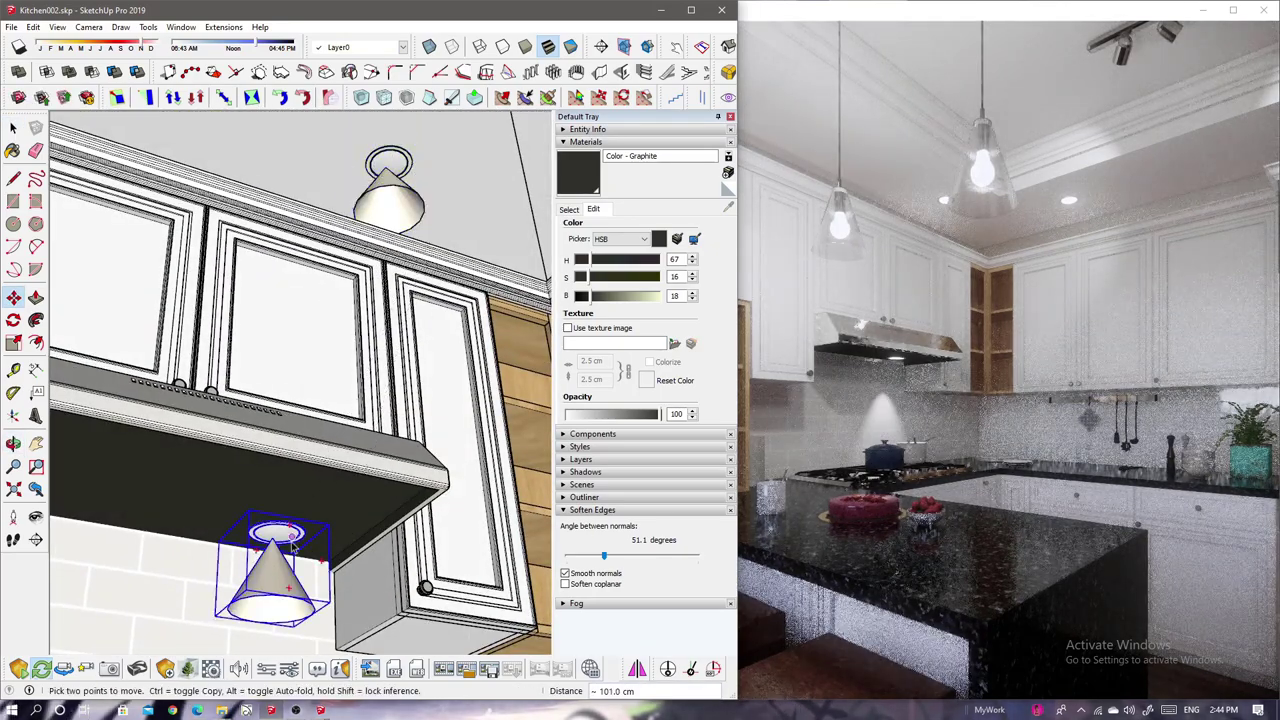
middle_drag(348, 530, 327, 570)
key(s)
key(m)
mouse_move(305, 527)
middle_down()
mouse_move(466, 491)
mouse_move(406, 443)
mouse_move(349, 465)
middle_up()
click(349, 465)
scroll(349, 465, down, 3)
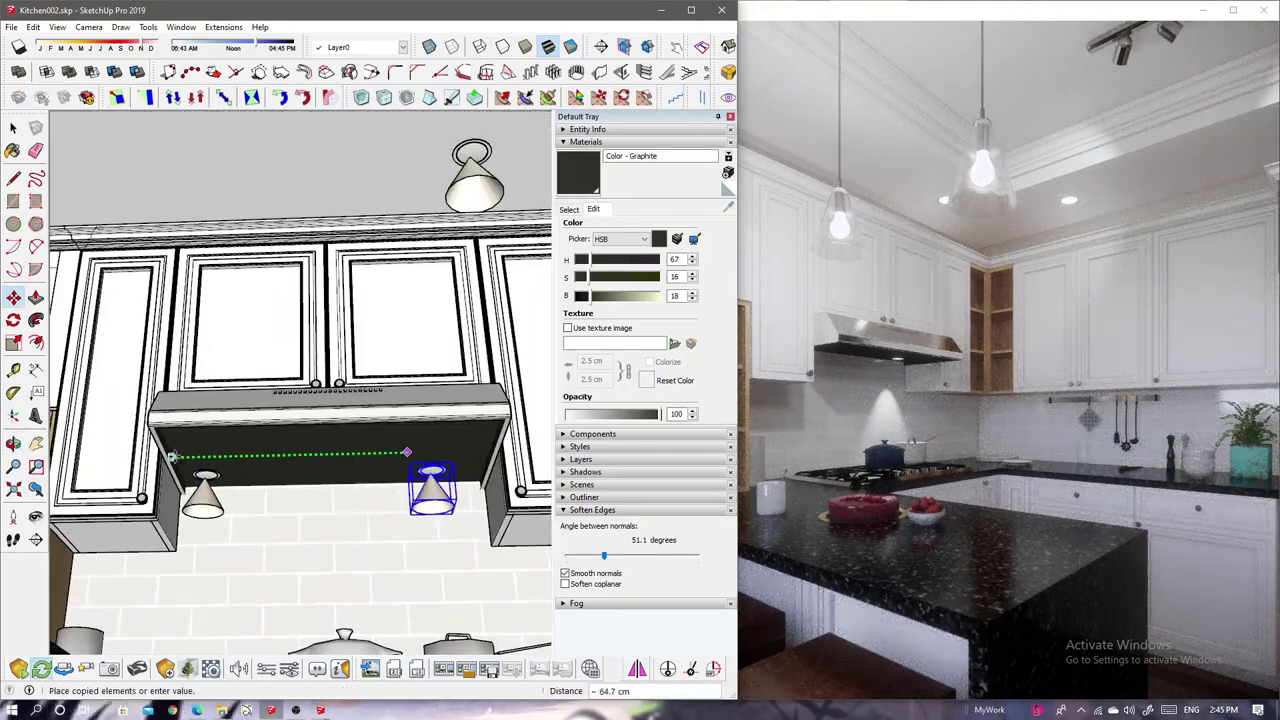
click(192, 458)
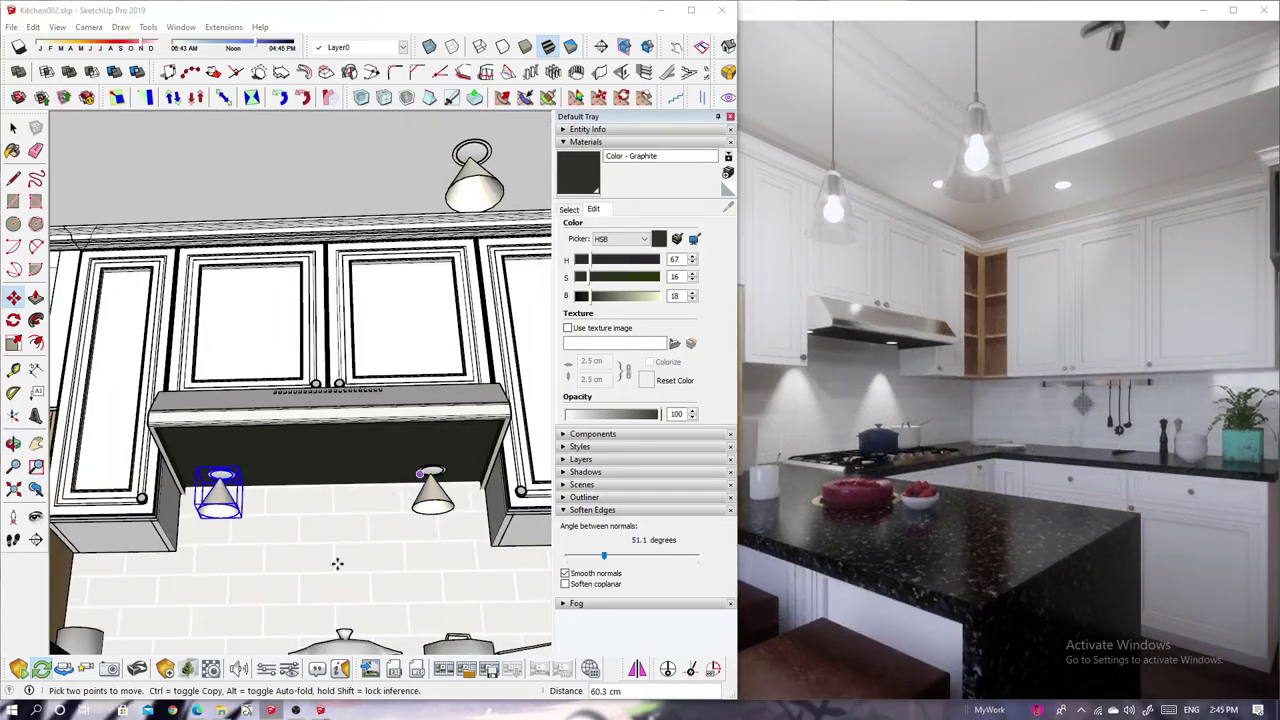
scroll(337, 560, up, 3)
middle_drag(337, 560, 300, 457)
- Adjust the Black Marble texture's albedo brightness and close its material settings
key(b)
click(560, 168)
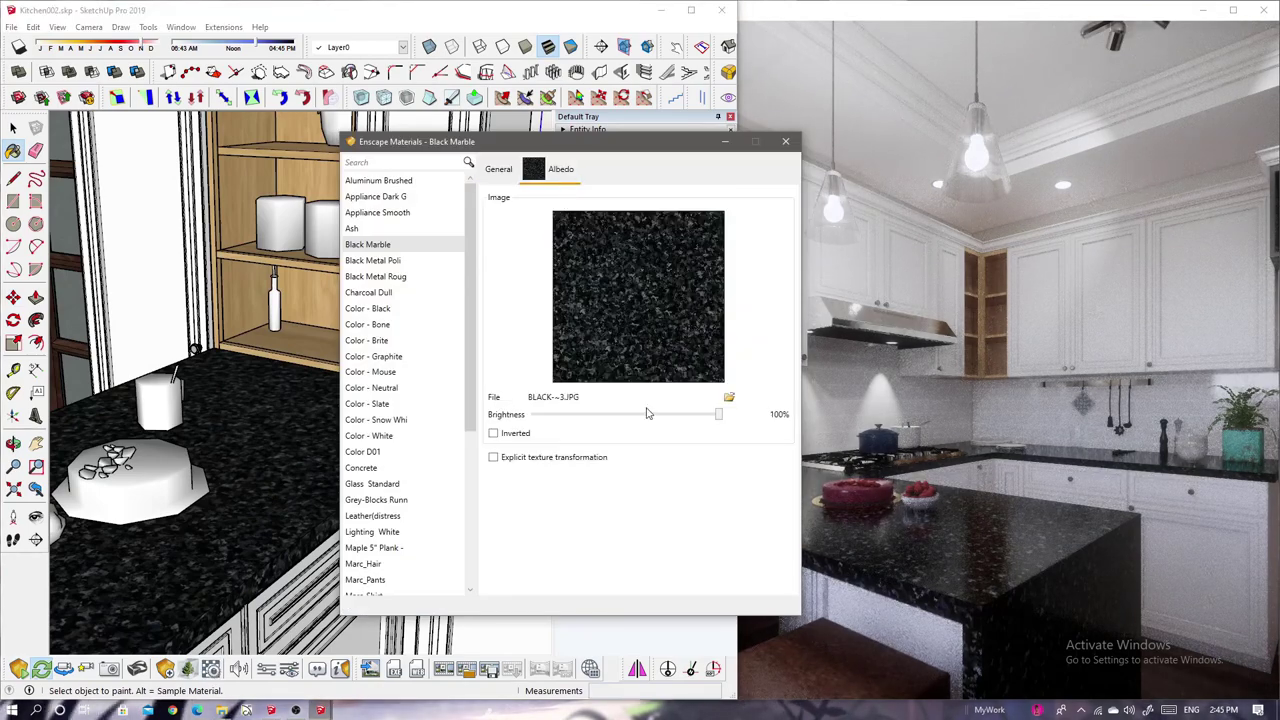
drag(652, 414, 644, 418)
click(785, 141)
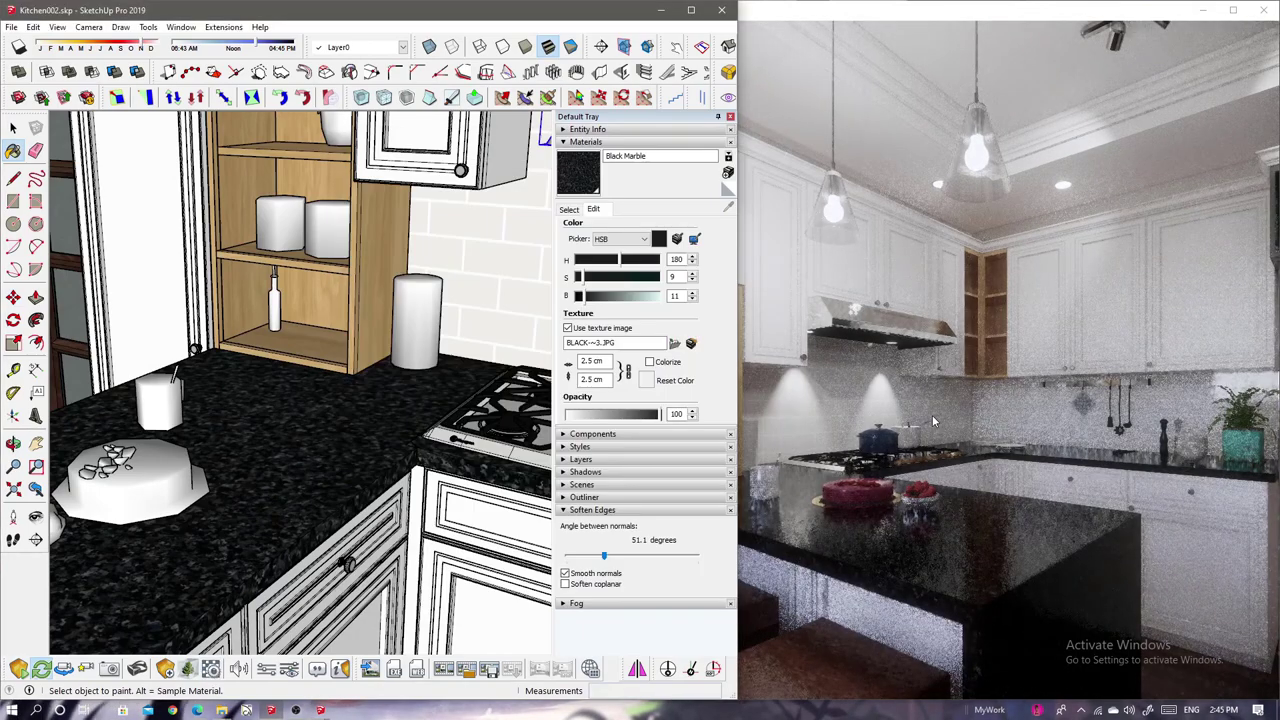
- Copy the glass as a 4x array into a row along the cabinet shelf
middle_drag(300, 400, 256, 213)
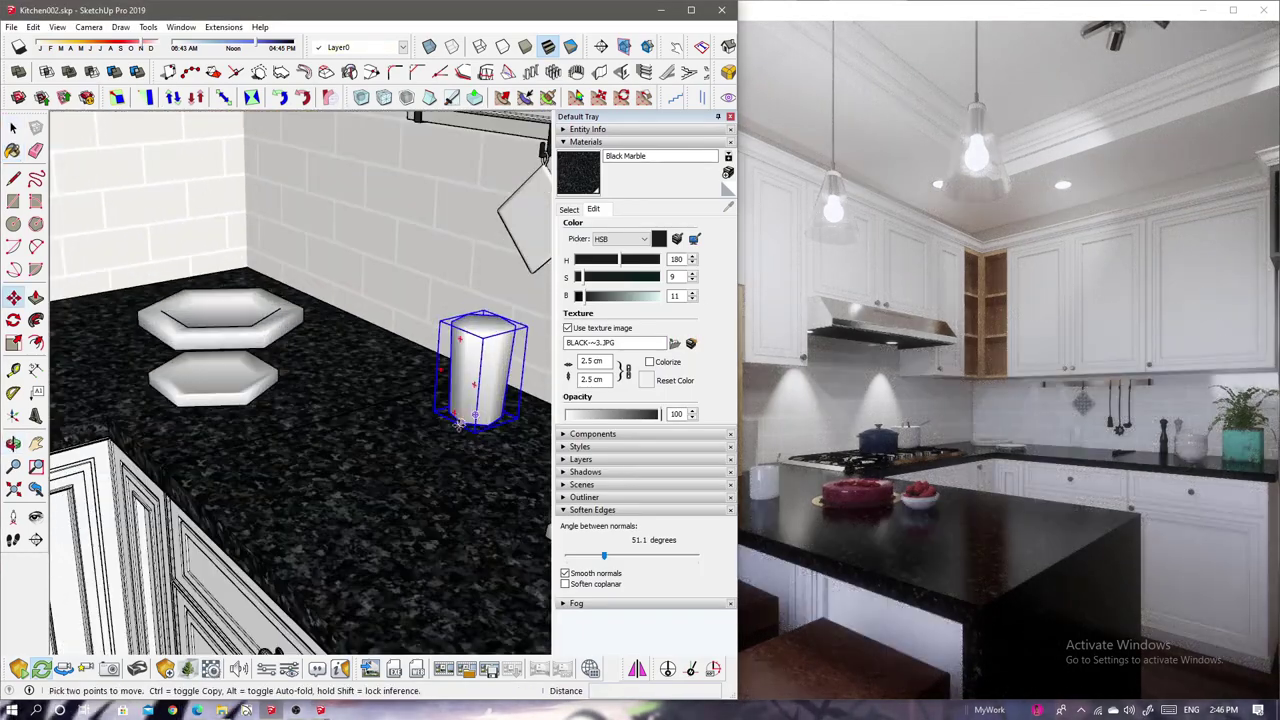
key(m)
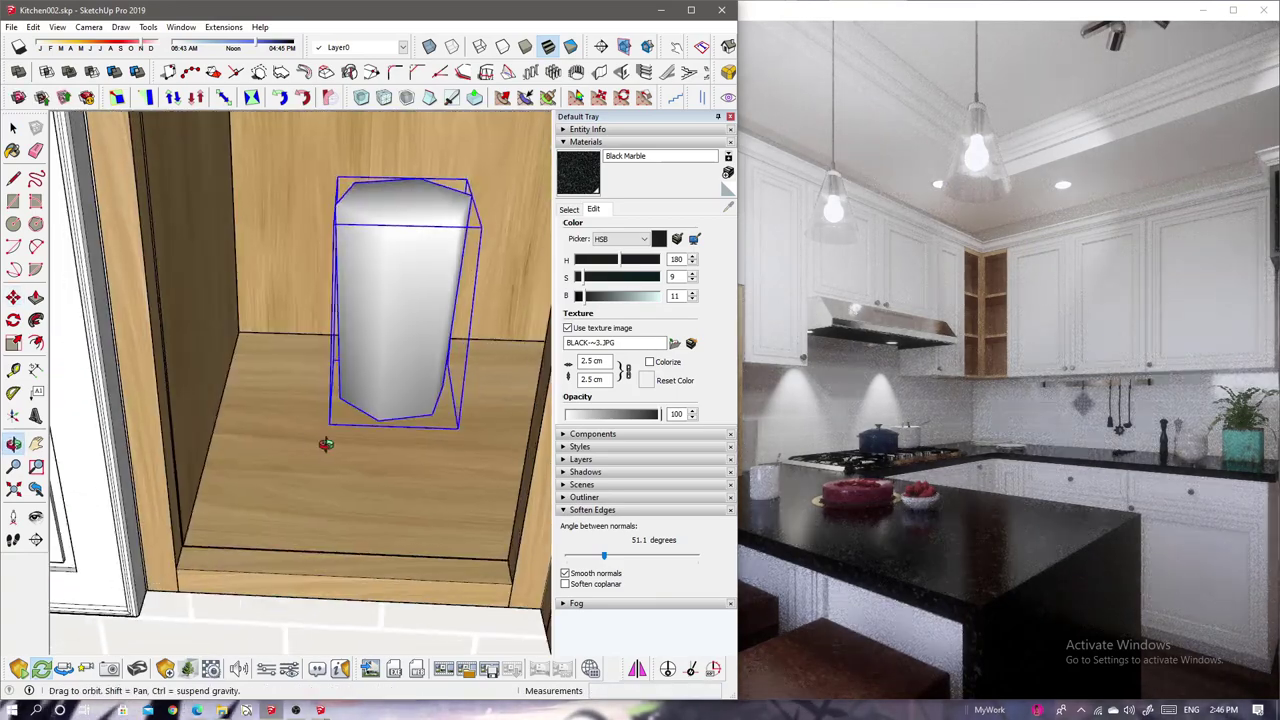
ctrl+click(337, 423)
middle_drag(337, 423, 274, 386)
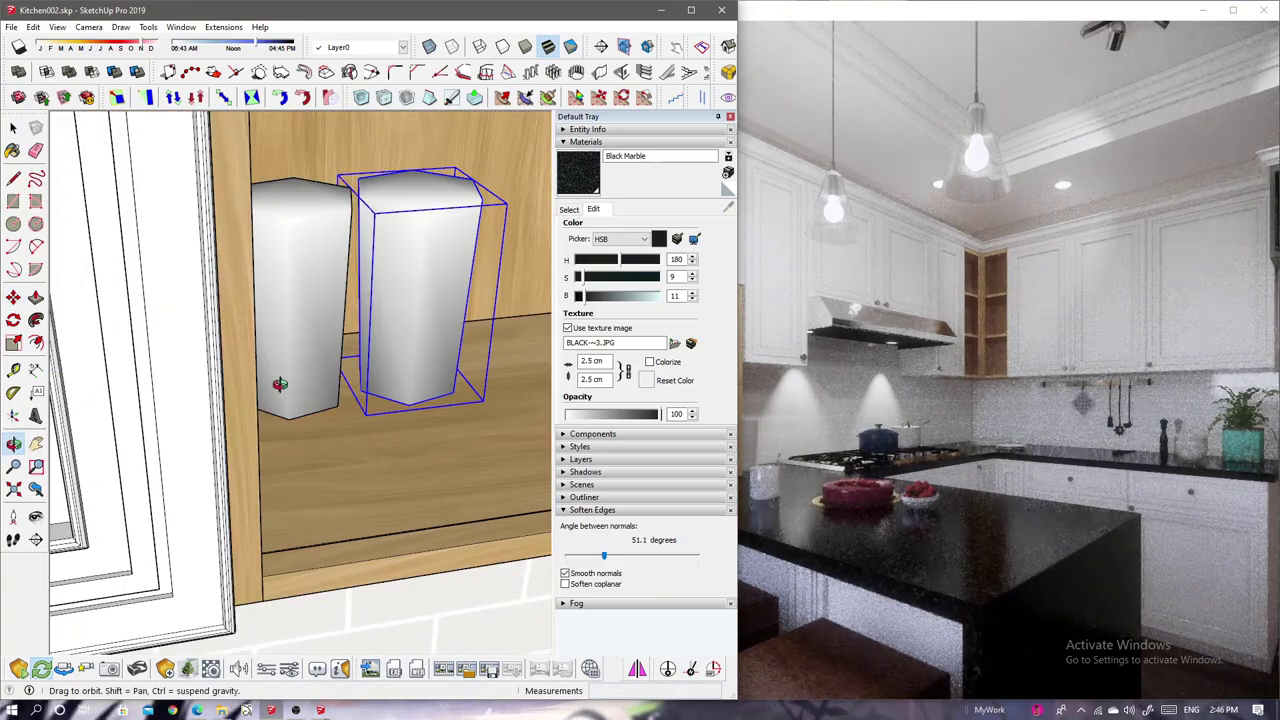
text(3x)
key(Return)
text(4x)
key(Return)
mouse_move(323, 335)
middle_down()
mouse_move(357, 486)
mouse_move(358, 382)
mouse_move(287, 268)
middle_up()
- Move the vases from the counter onto the open shelf
key(m)
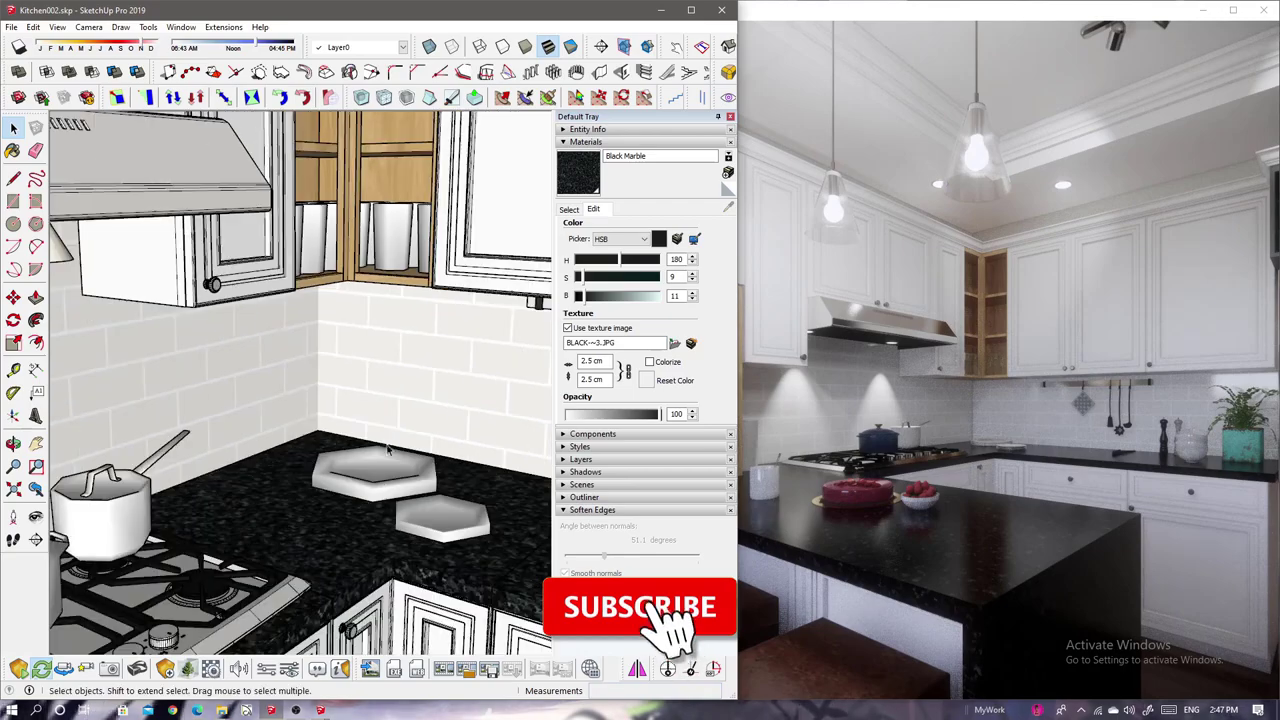
click(388, 449)
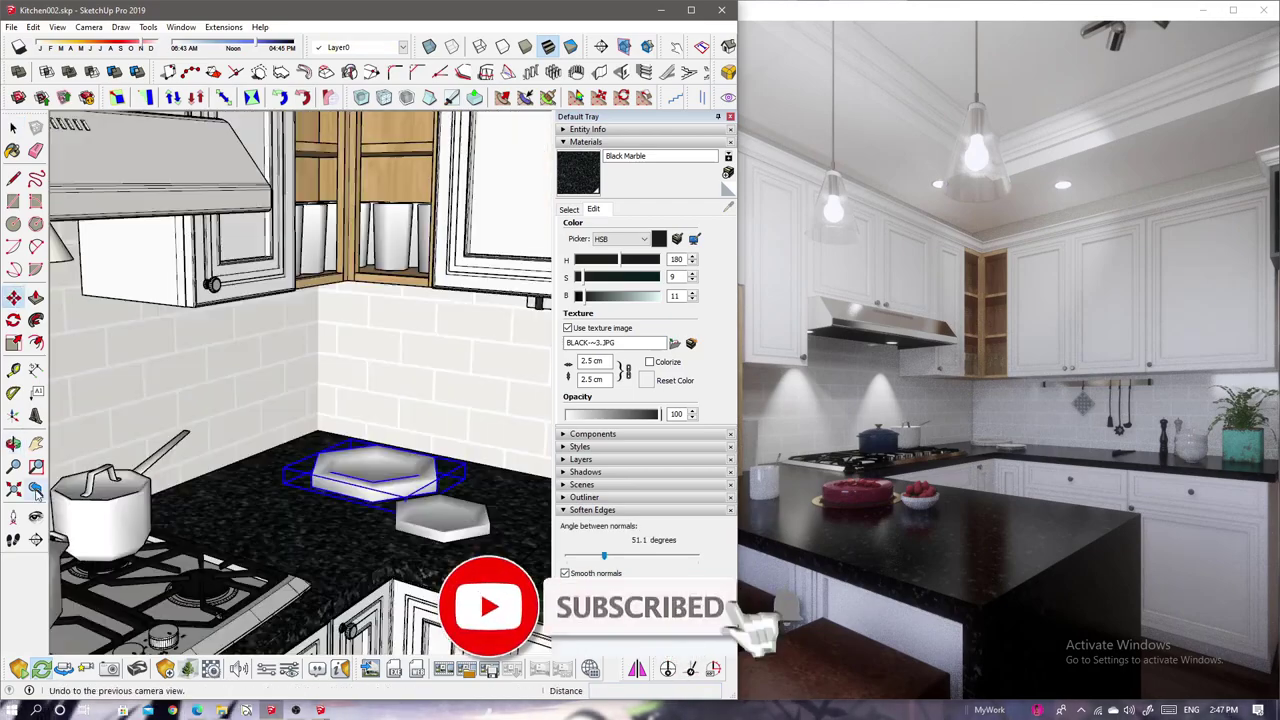
mouse_move(388, 449)
middle_down()
mouse_move(531, 438)
mouse_move(420, 470)
mouse_move(300, 400)
mouse_move(350, 420)
middle_up()
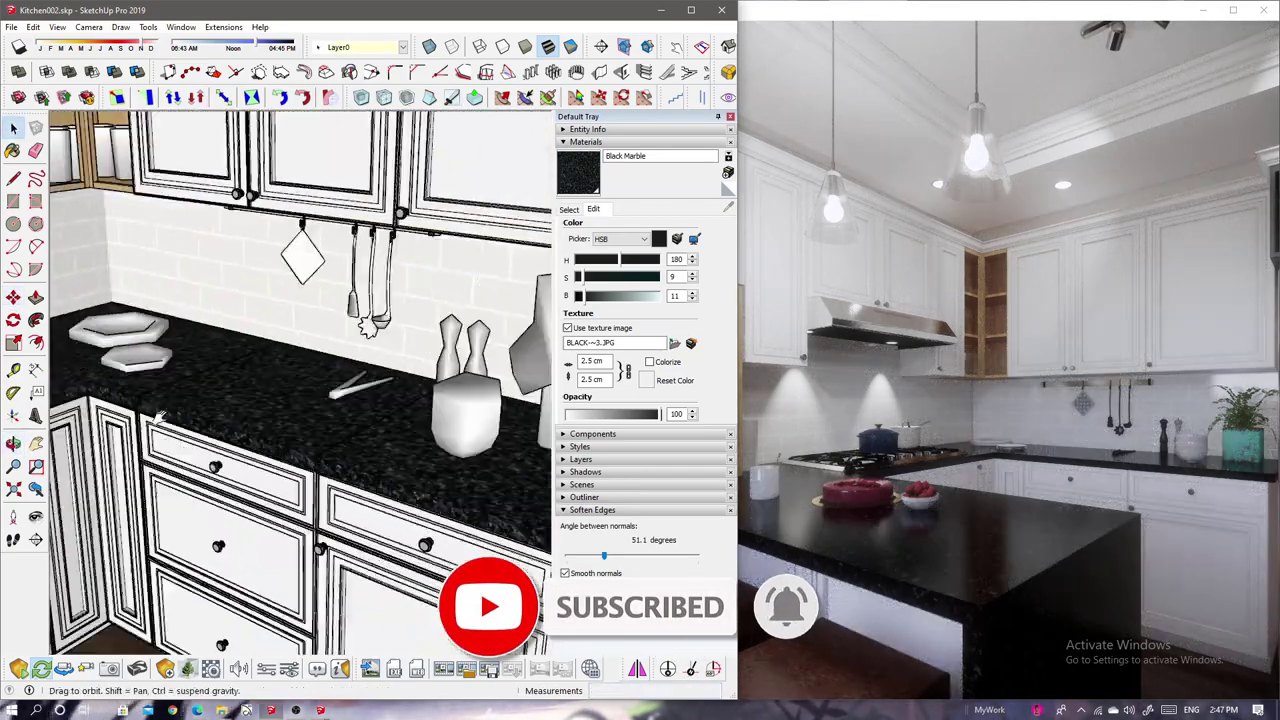
click(443, 414)
key(m)
click(214, 386)
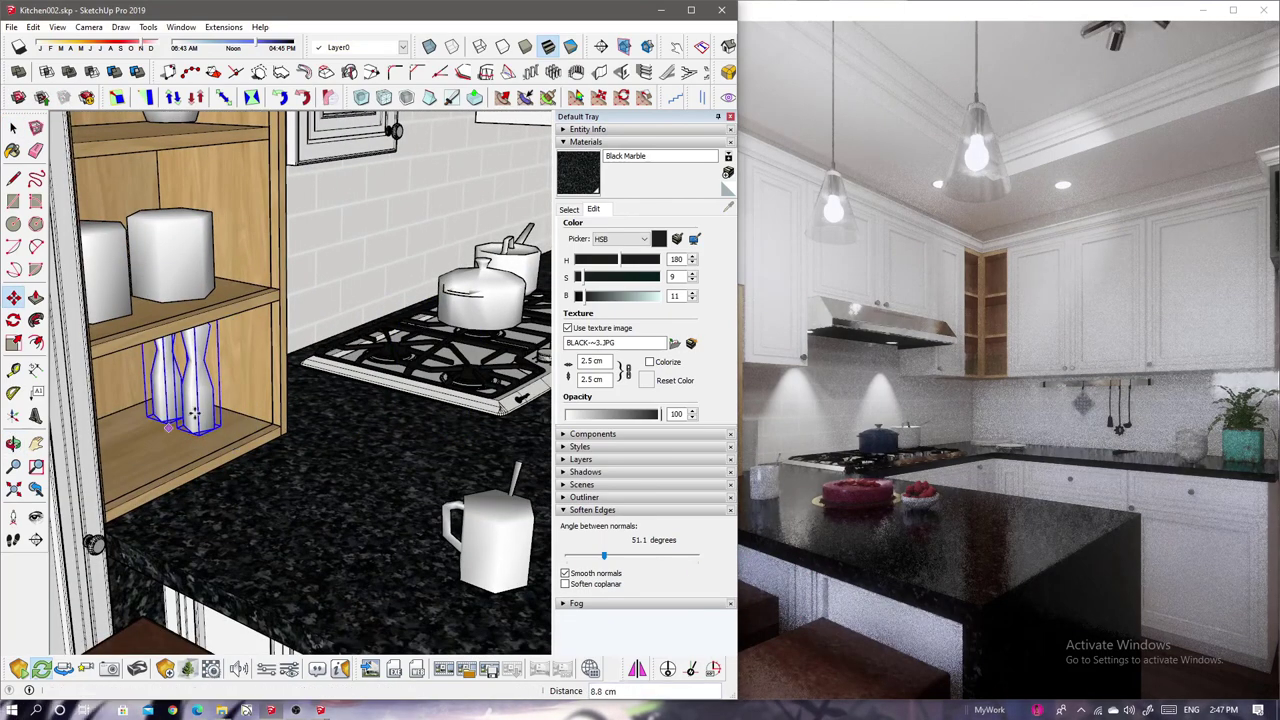
key(space)
- Shift the vases slightly to the right on the open shelving
middle_drag(300, 400, 400, 430)
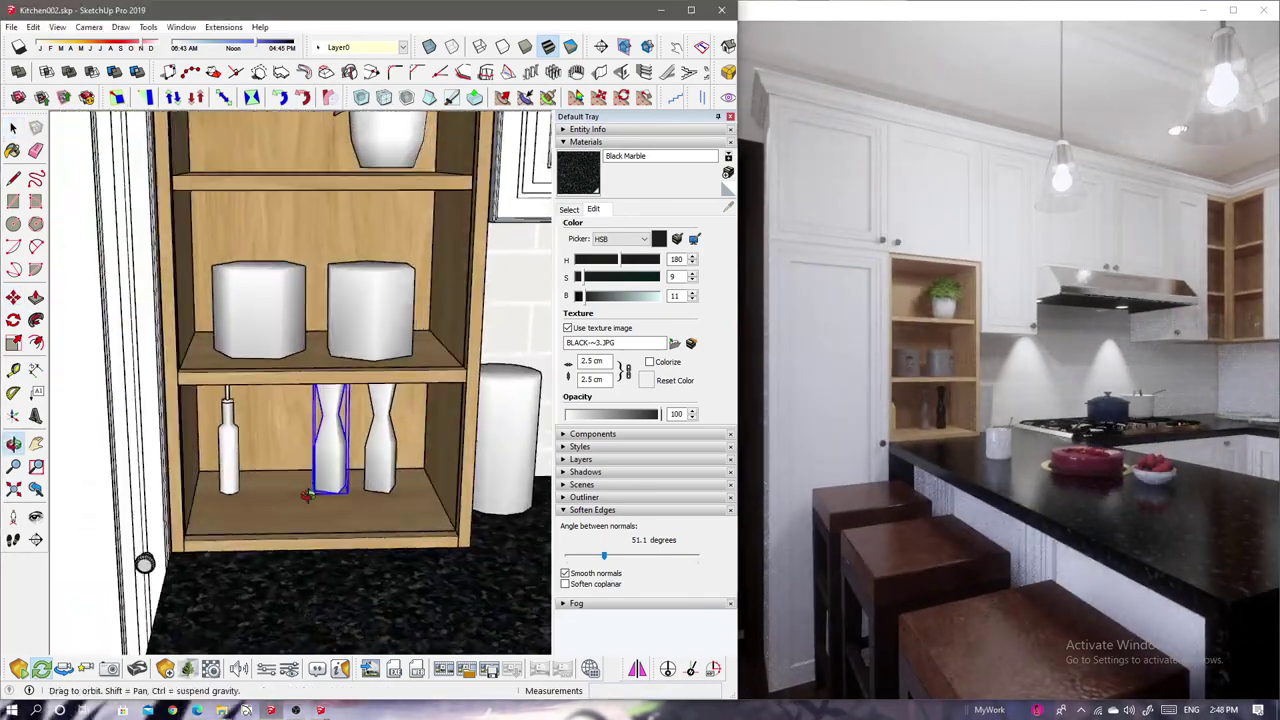
scroll(400, 450, up, 3)
key(m)
drag(400, 504, 438, 504)
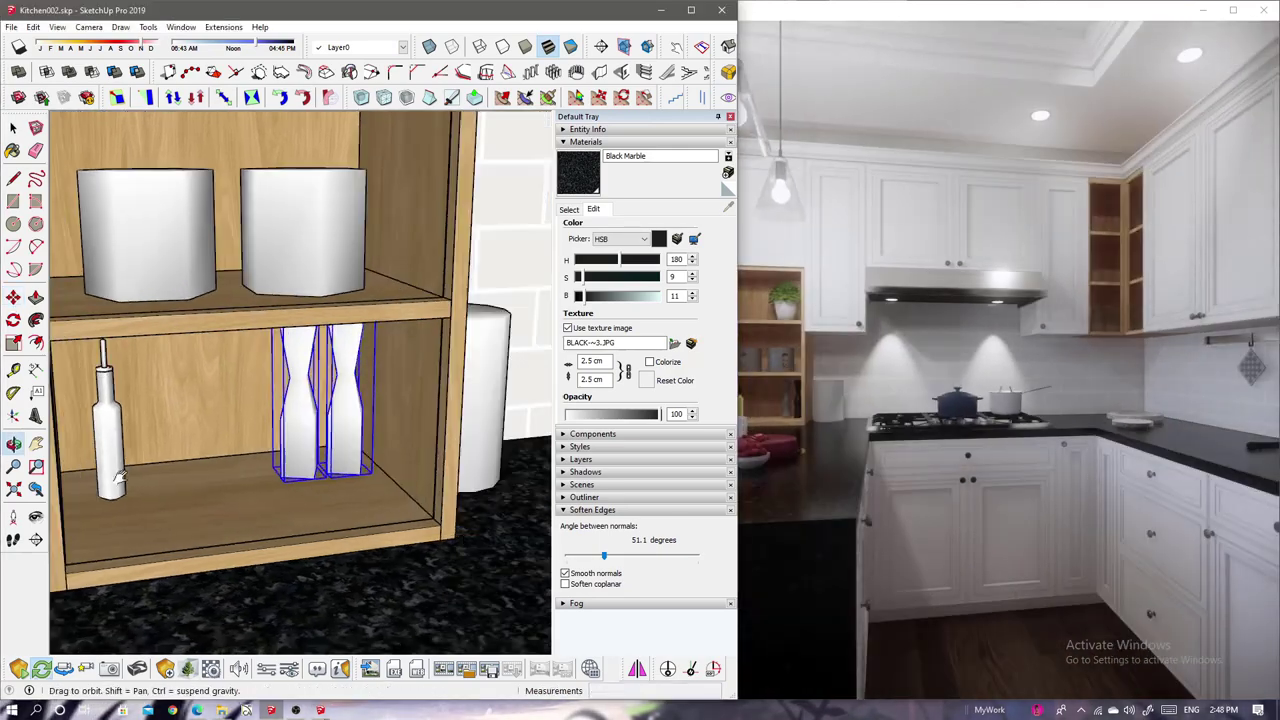
scroll(400, 500, down, 5)
middle_drag(400, 500, 305, 592)
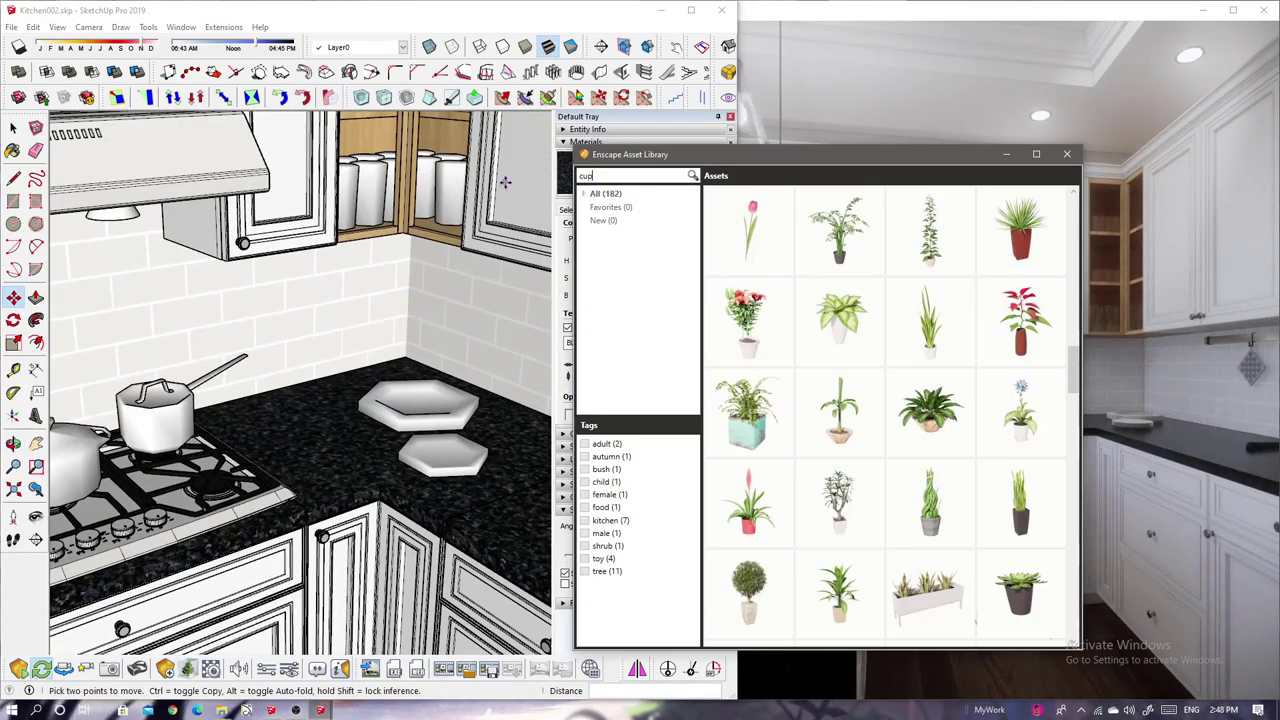
- Place a teacup asset on the cabinet shelf beside the other cups
click(865, 449)
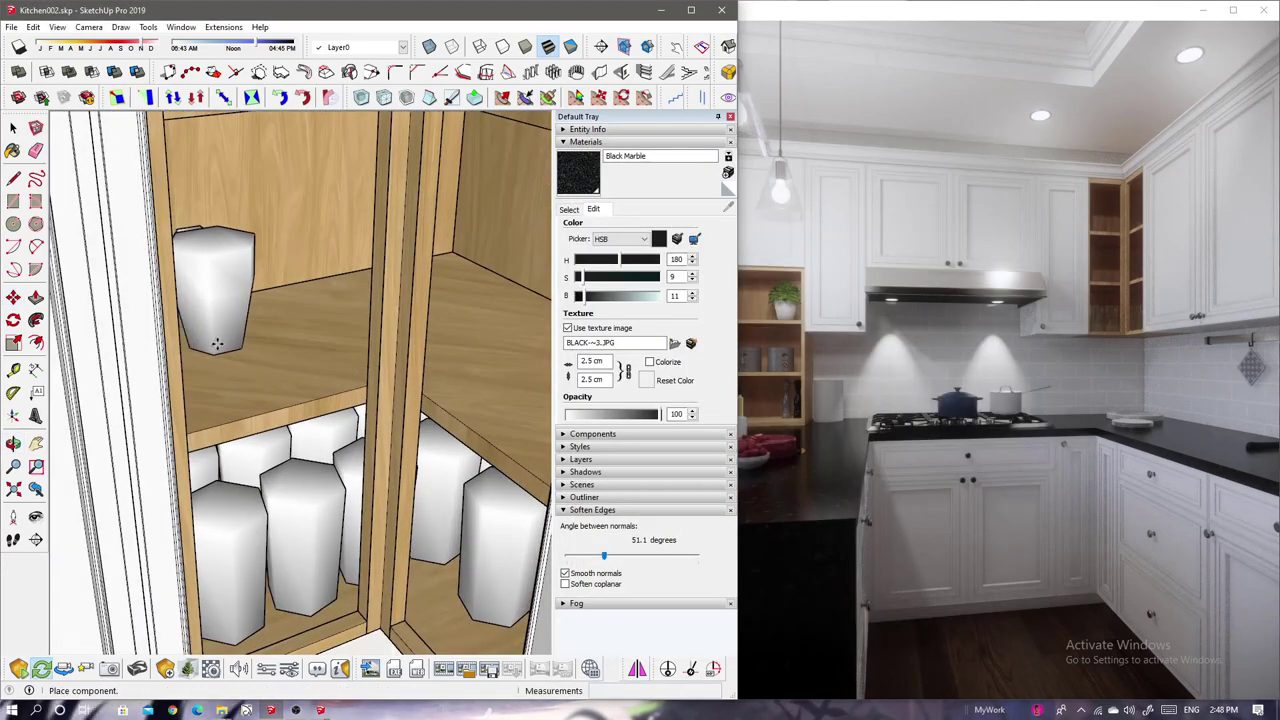
click(296, 277)
middle_drag(300, 320, 316, 436)
key(m)
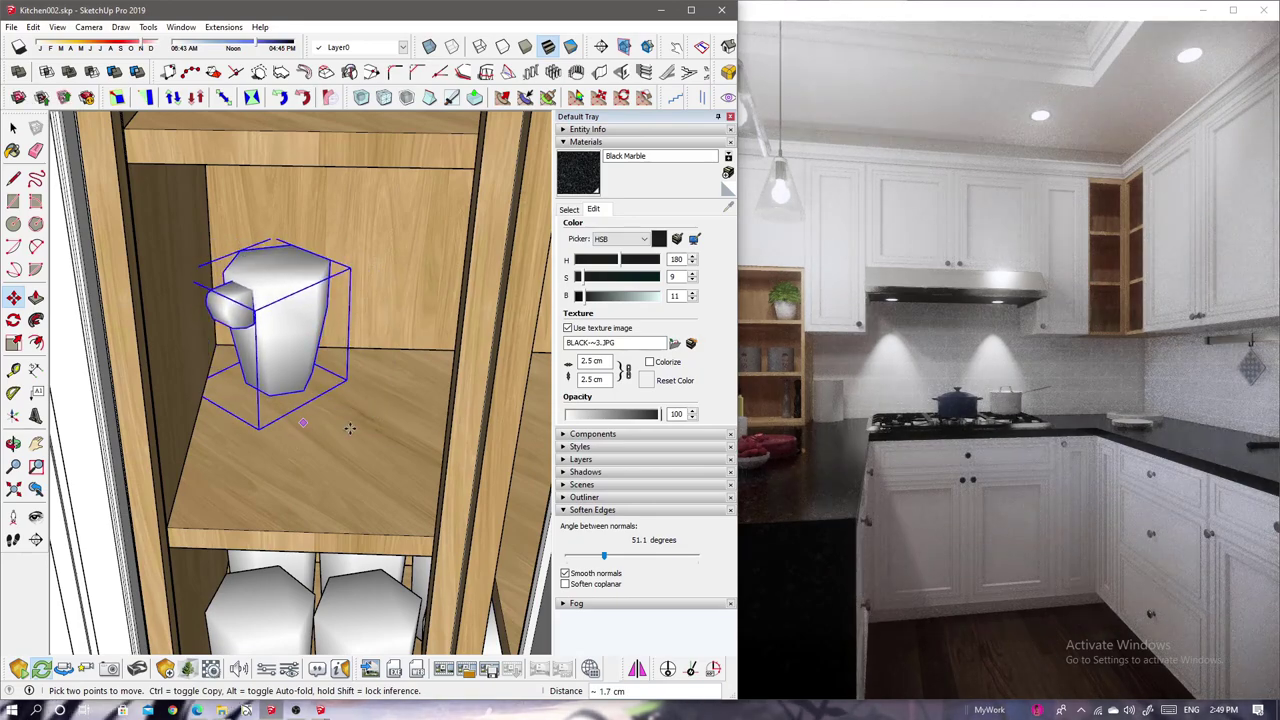
mouse_move(349, 428)
middle_down()
mouse_move(175, 455)
mouse_move(300, 420)
middle_up()
click(430, 290)
key(space)
- Move the selected group of cups to a new spot on the shelf
mouse_move(420, 300)
middle_down()
mouse_move(288, 376)
mouse_move(300, 470)
middle_up()
key(m)
click(300, 470)
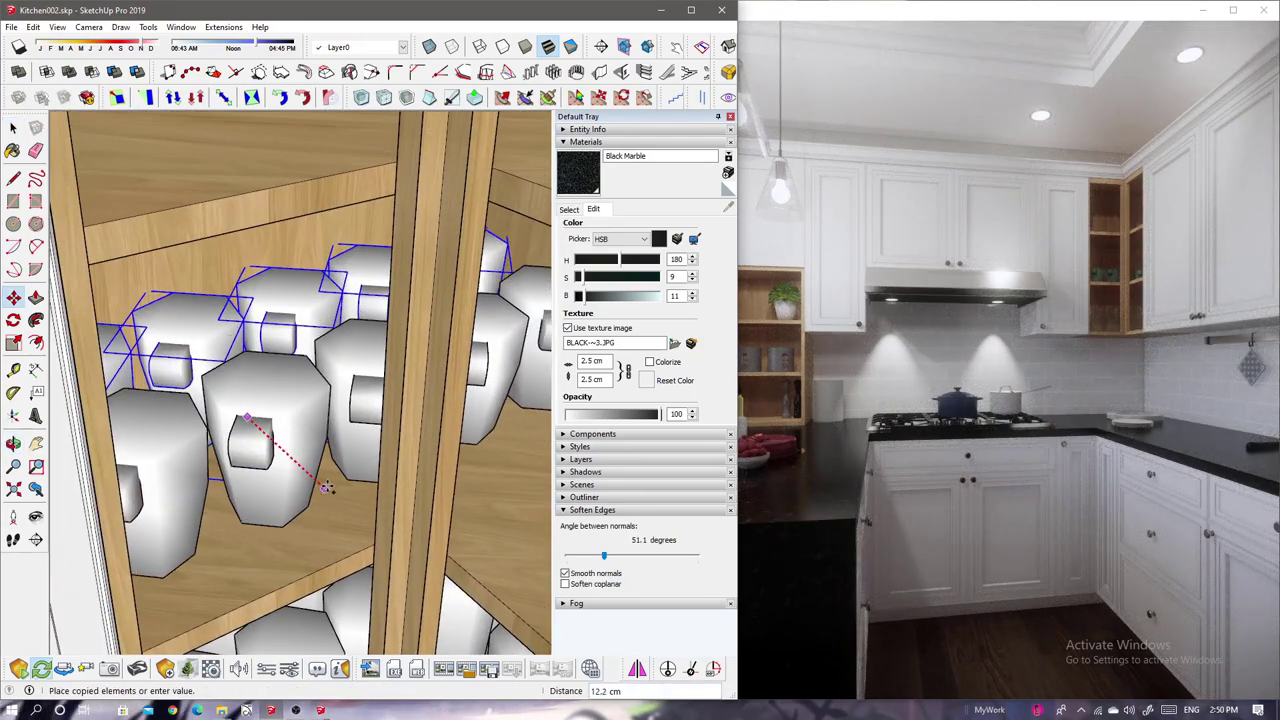
click(268, 437)
key(space)
click(166, 386)
key(m)
- Move a single cup onto another cabinet shelf
click(240, 420)
mouse_move(240, 420)
middle_down()
mouse_move(510, 297)
mouse_move(200, 300)
middle_up()
key(m)
click(240, 300)
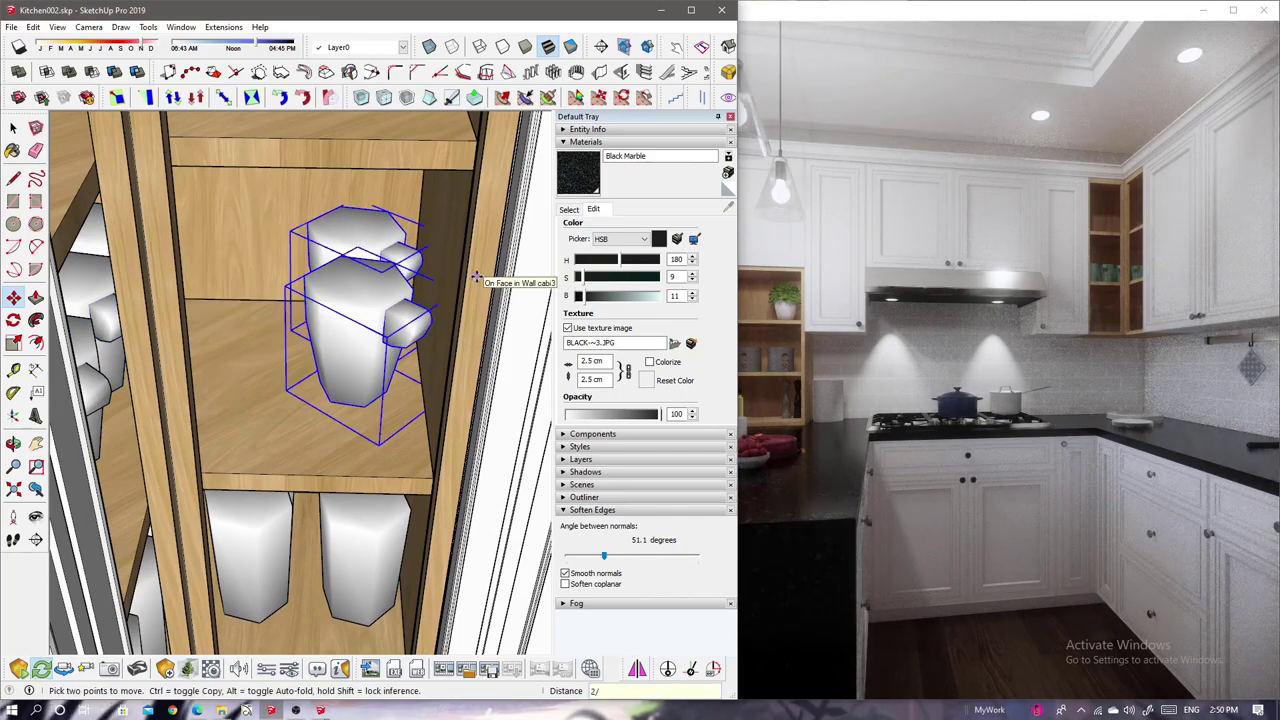
click(477, 277)
key(space)
- Reposition the white dishes on the countertop
scroll(493, 233, down, 5)
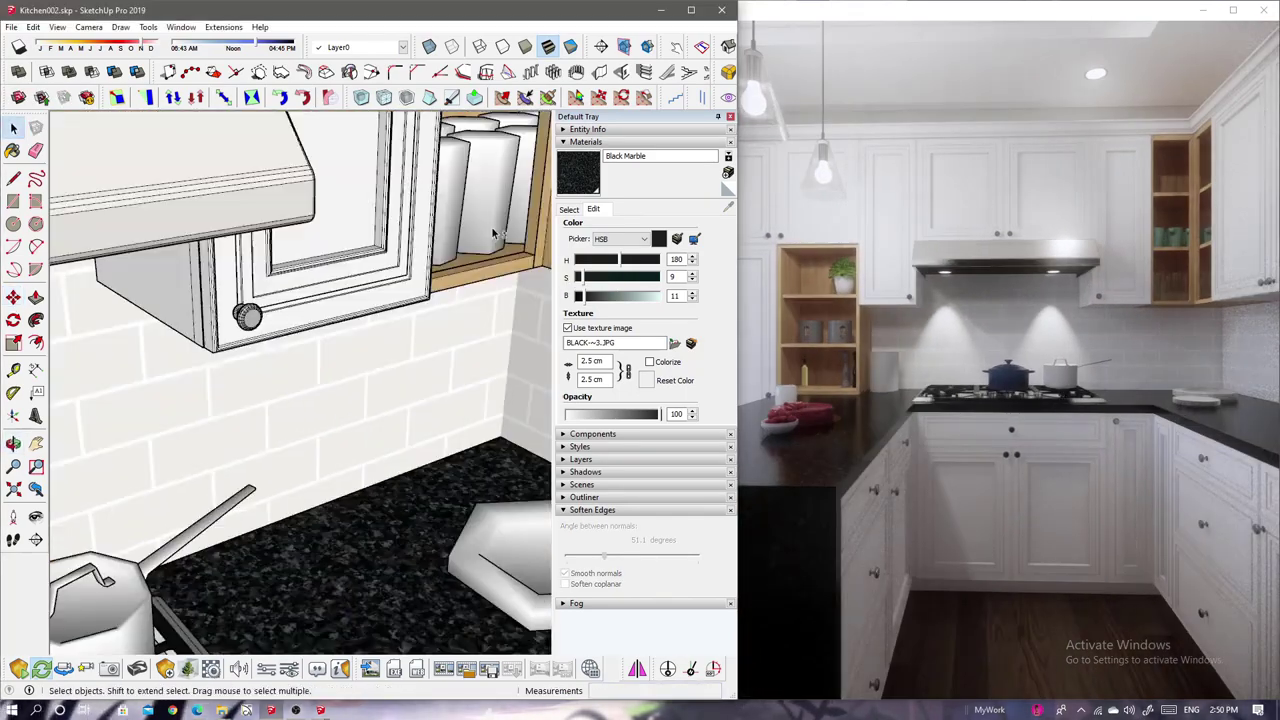
middle_drag(493, 233, 370, 340)
click(370, 340)
key(m)
click(360, 470)
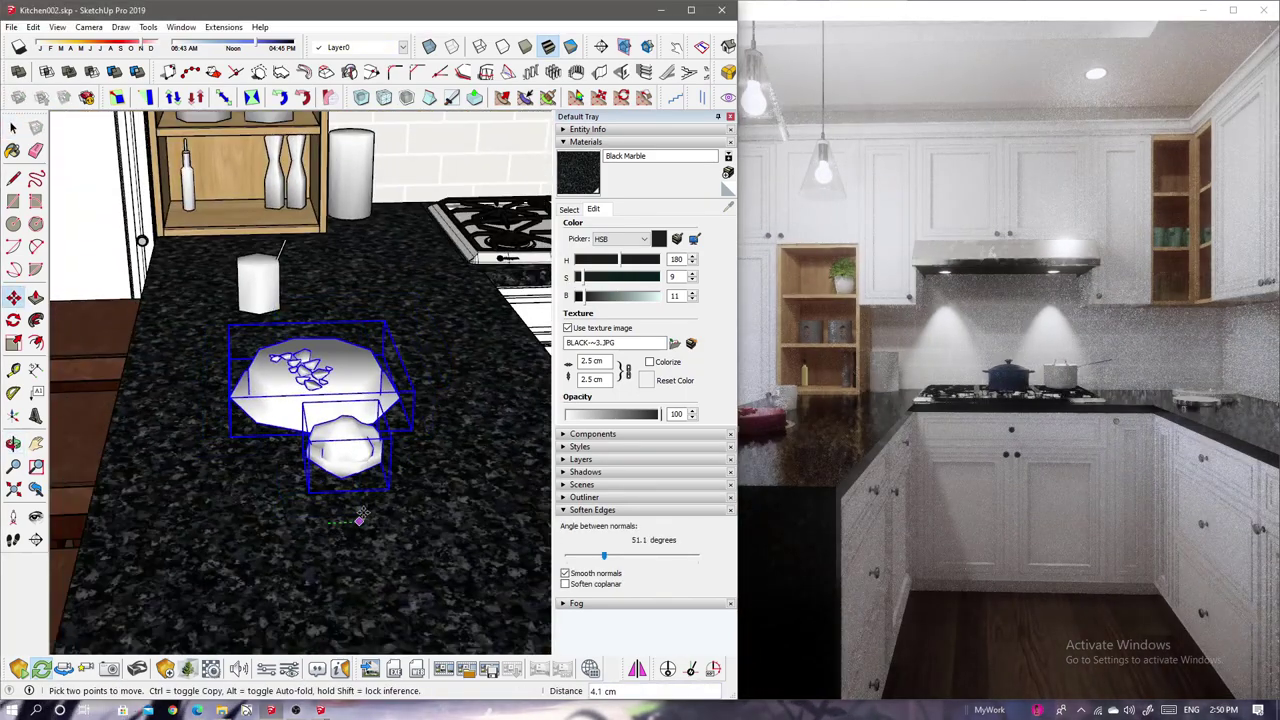
click(360, 520)
key(space)
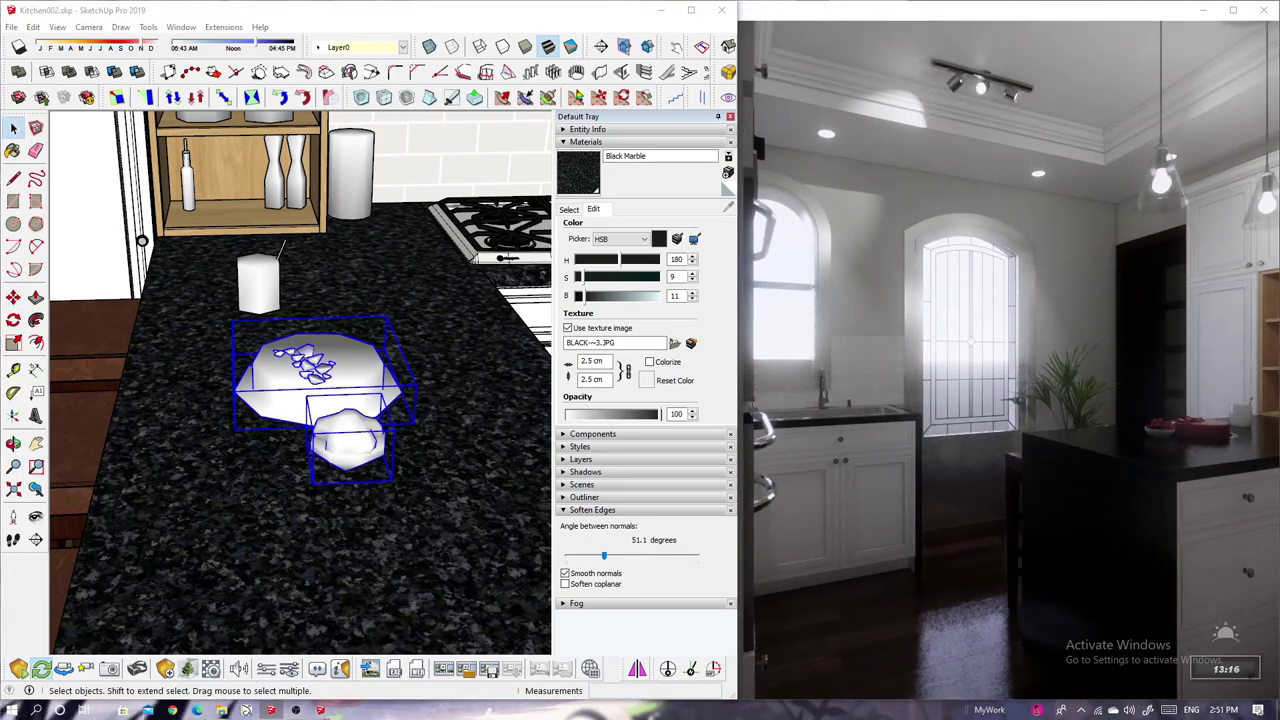
- Zoom out to the whole house model and bring up Enscape's Visual Settings
middle_drag(420, 347, 330, 420)
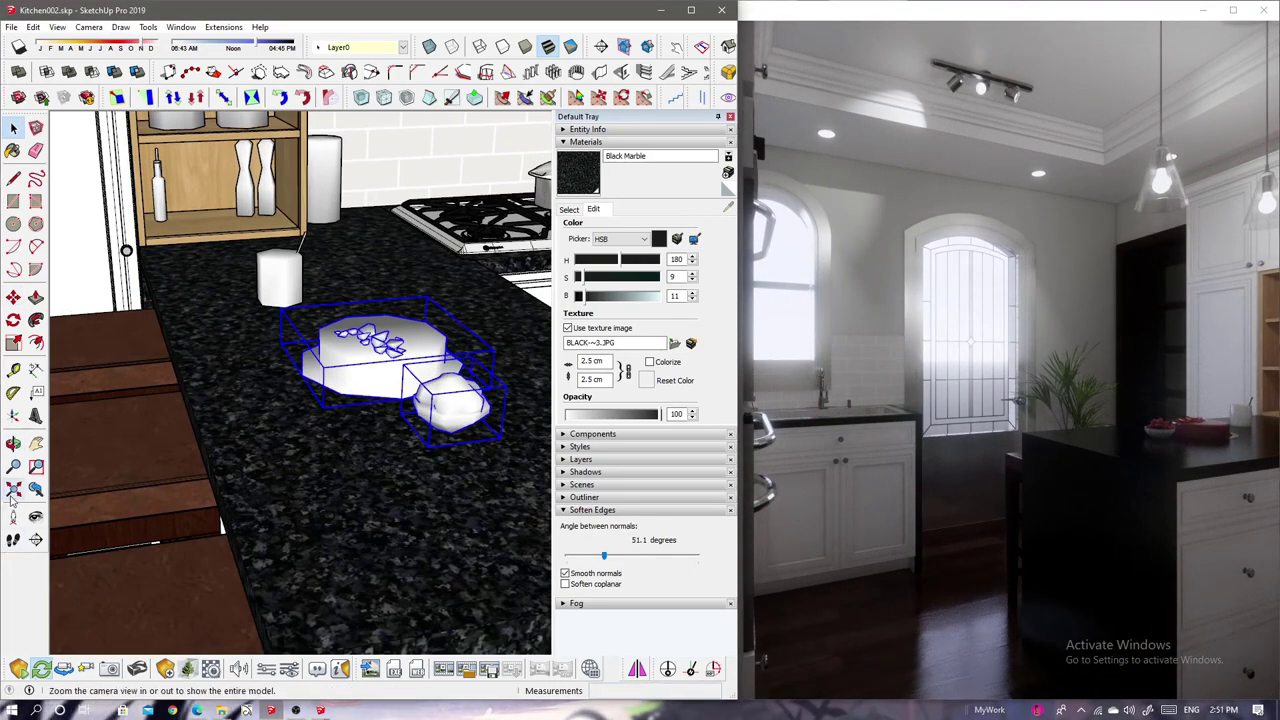
click(12, 492)
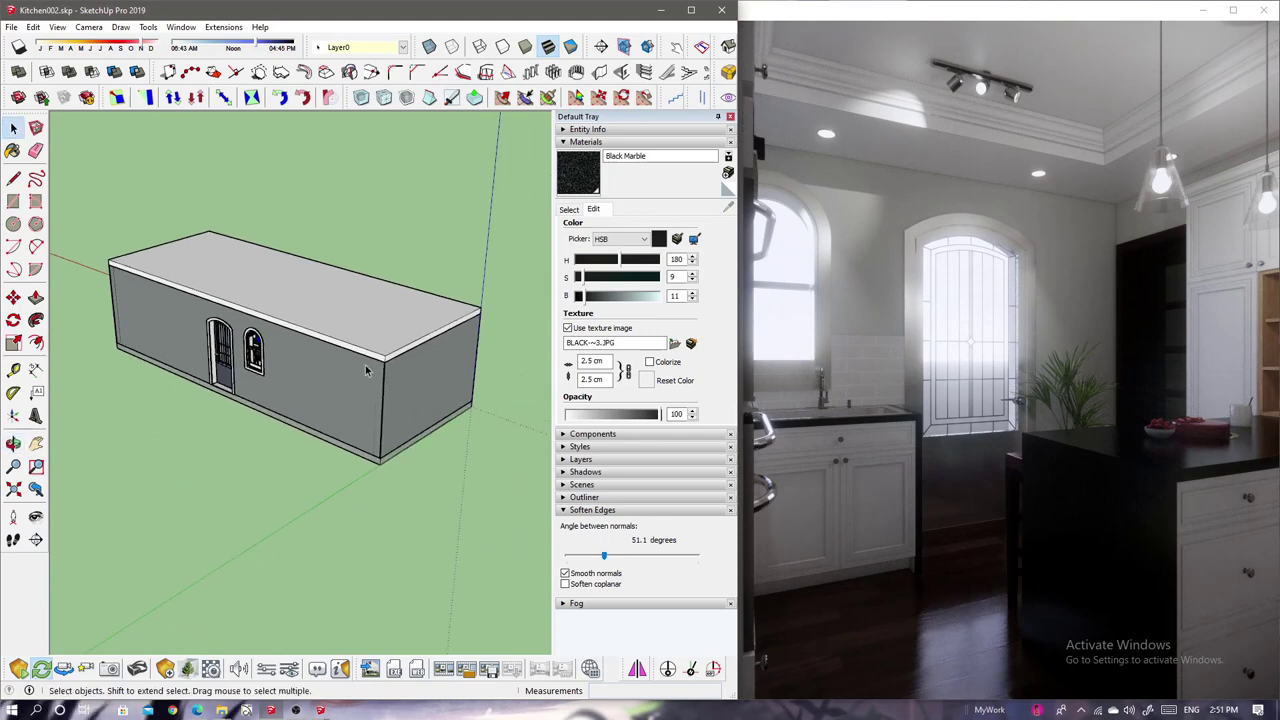
click(437, 486)
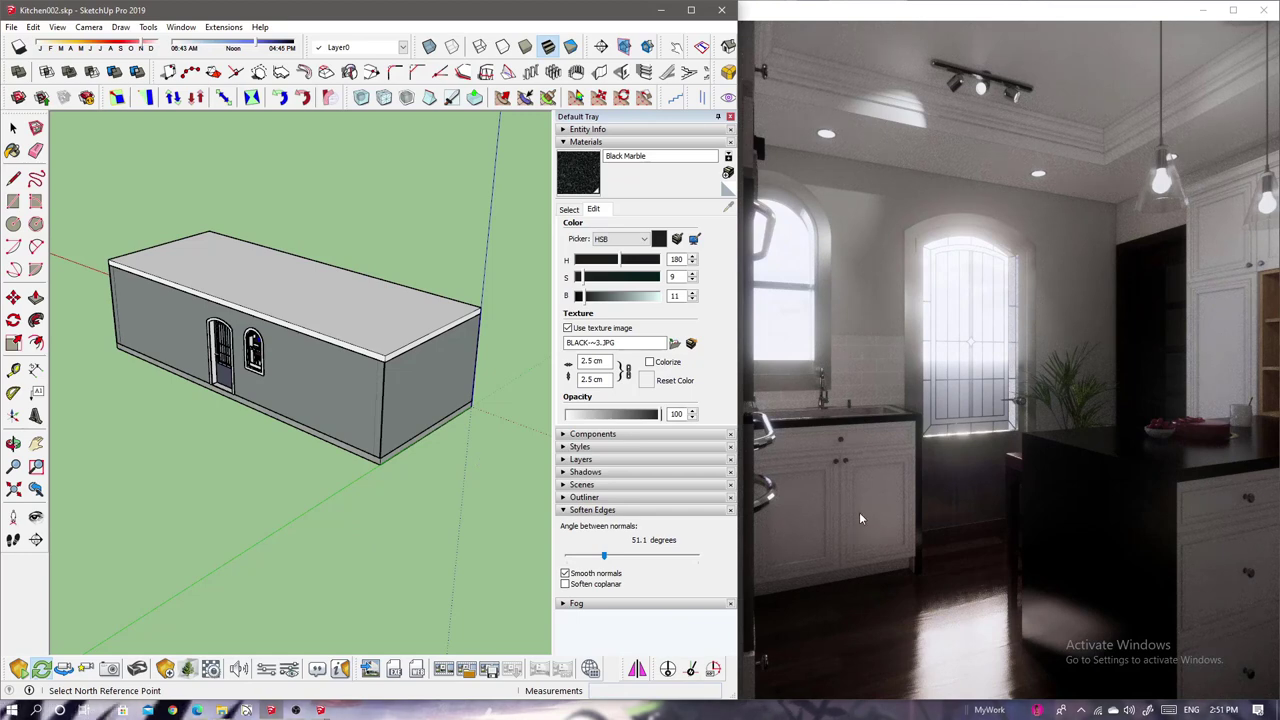
click(290, 670)
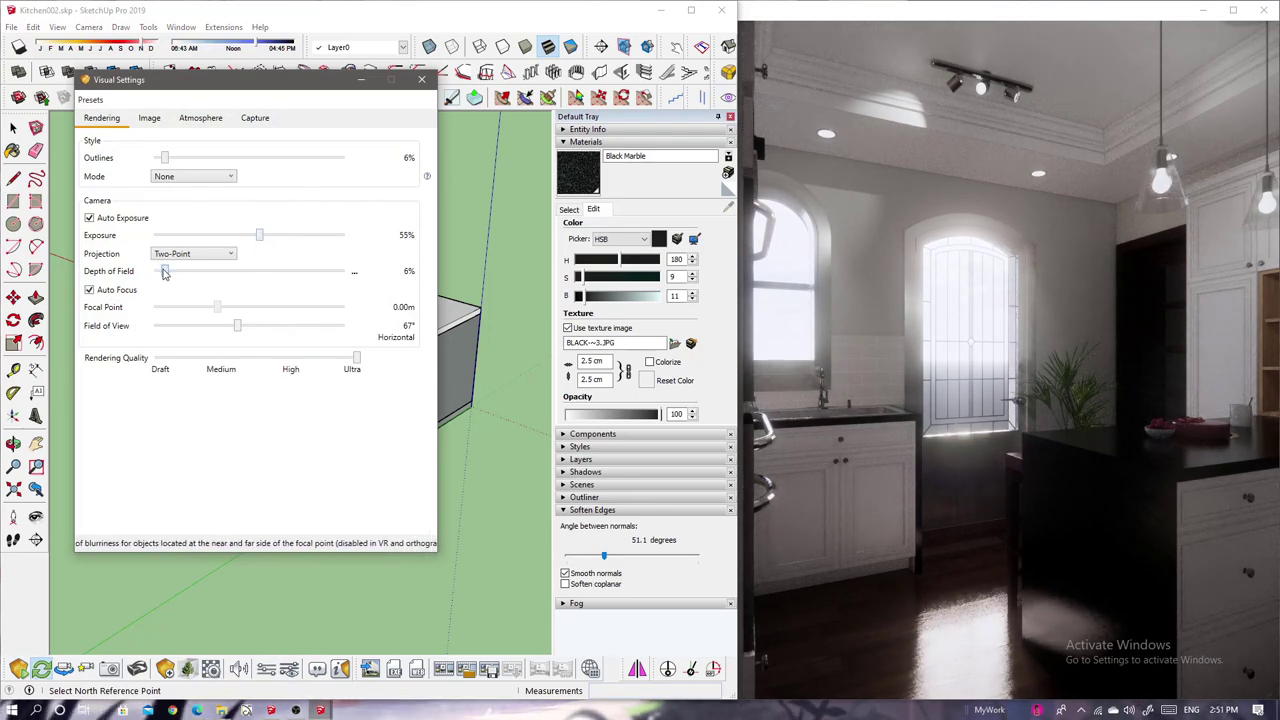
- Reduce the Enscape field of view from 67° to 65° and reframe the kitchen render
click(422, 80)
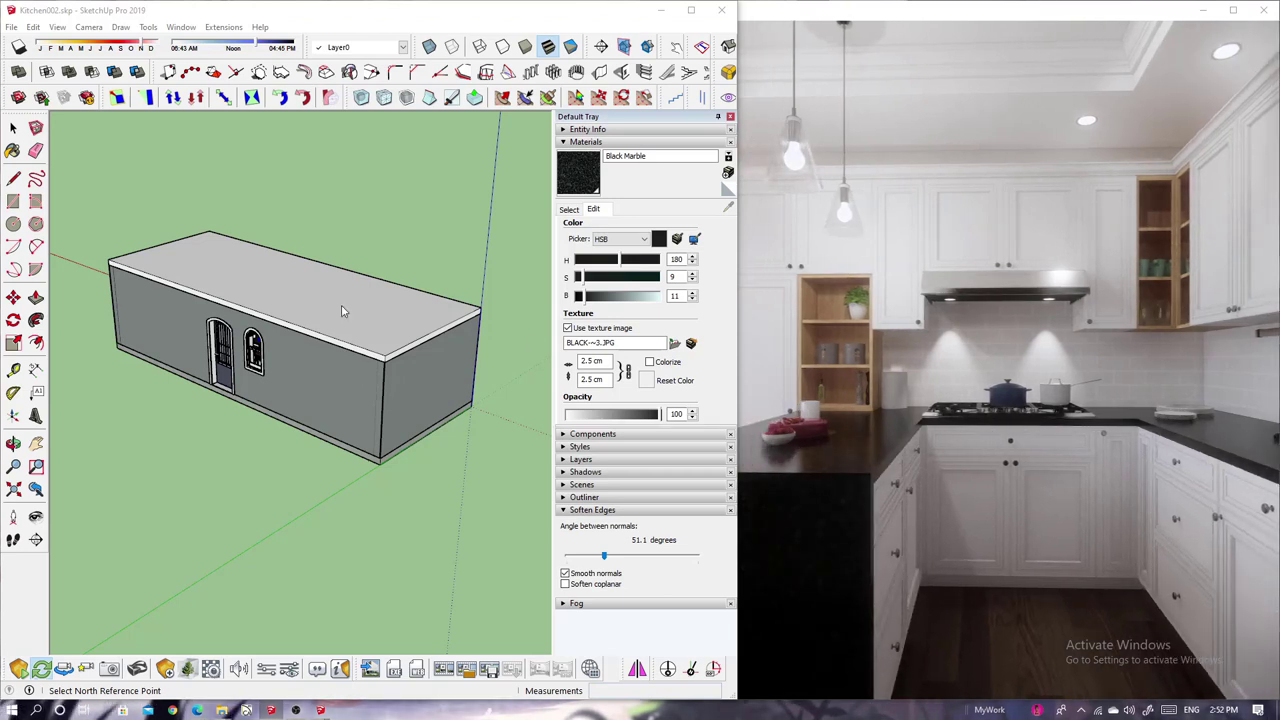
click(291, 669)
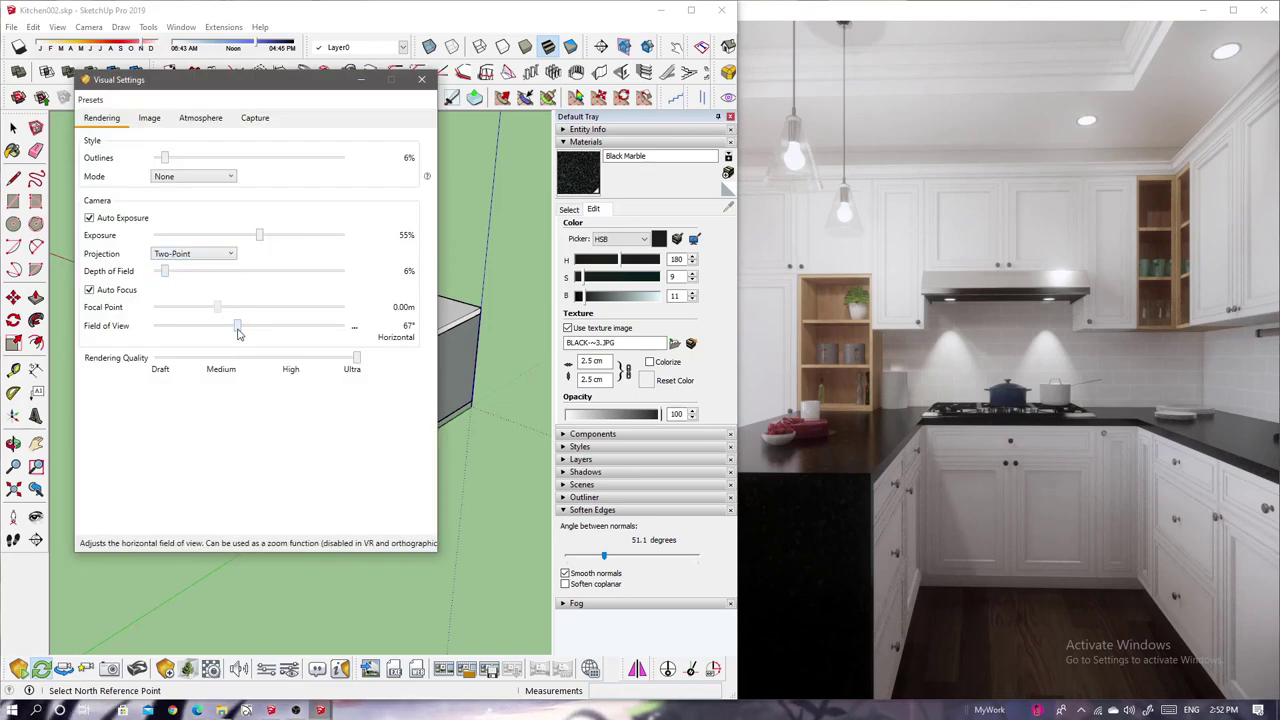
drag(238, 333, 235, 333)
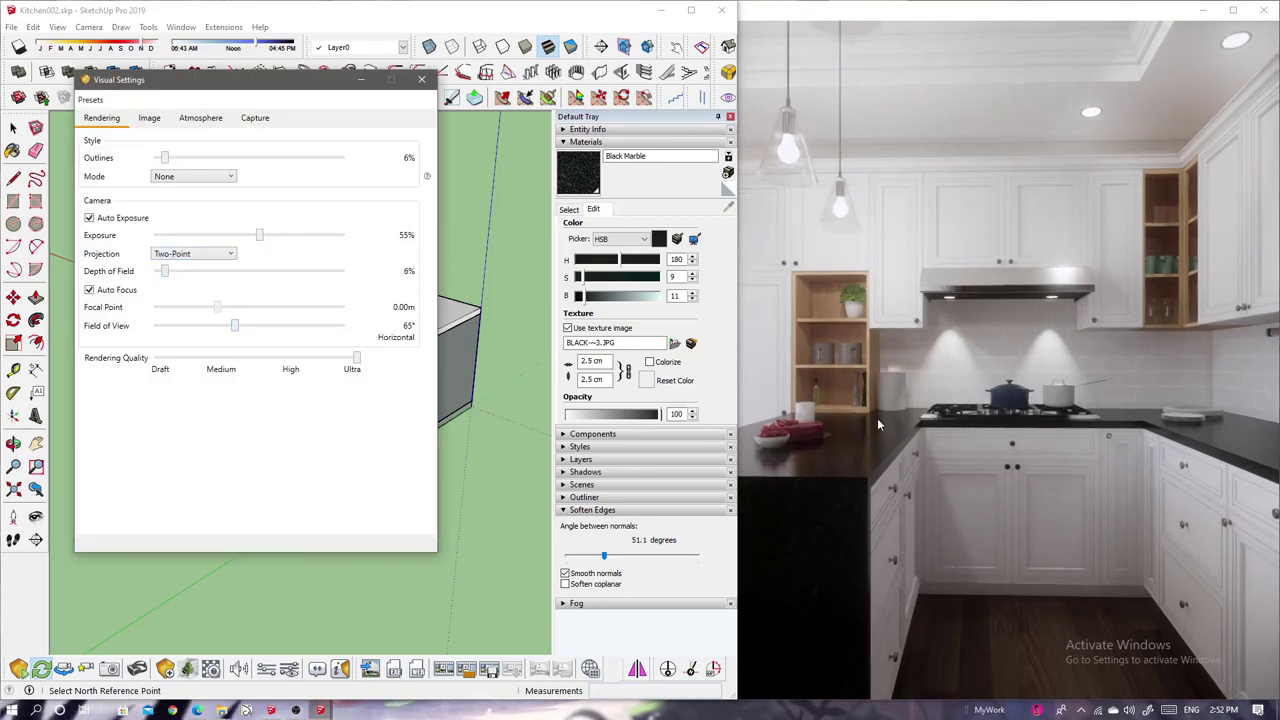
drag(878, 425, 892, 427)
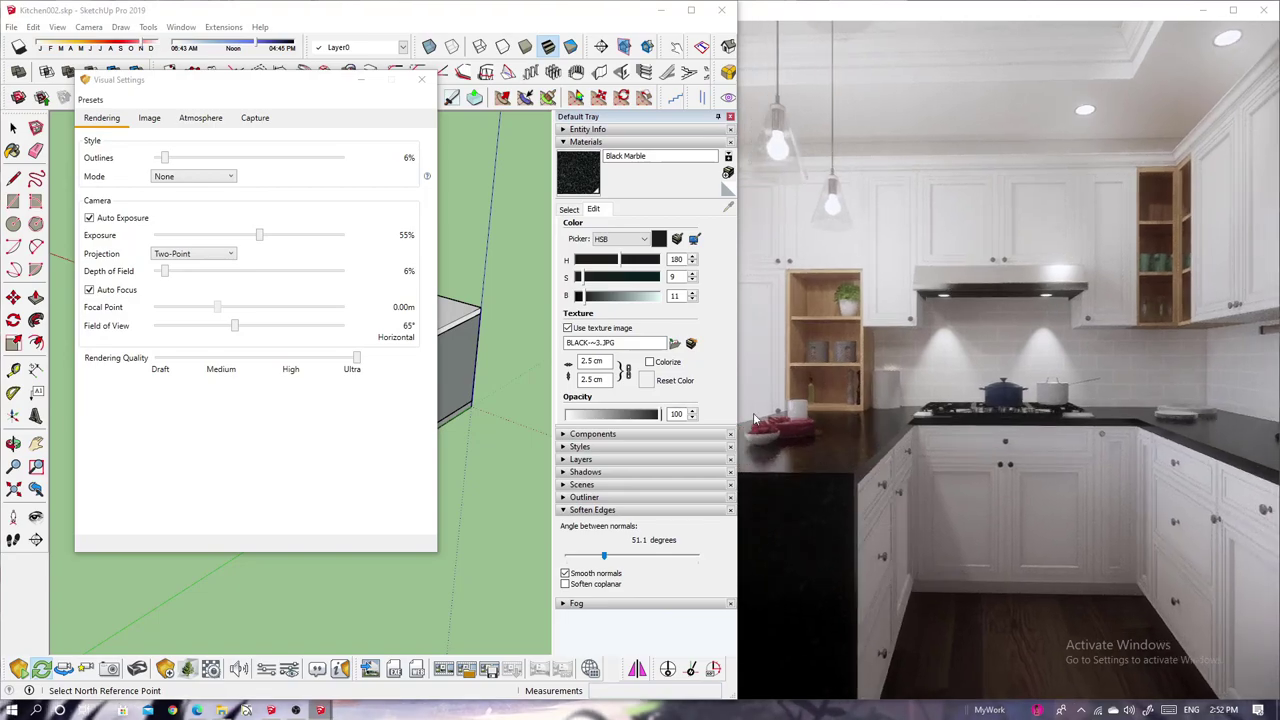
drag(741, 45, 640, 45)
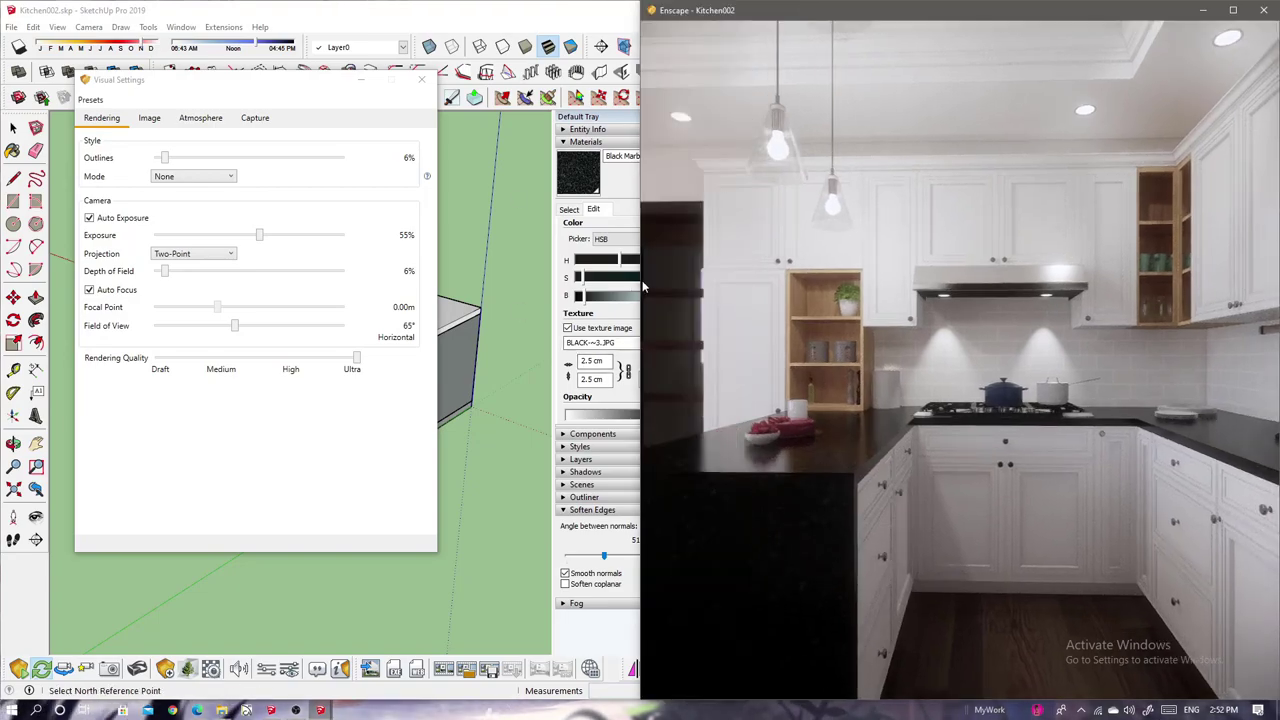
drag(656, 283, 712, 290)
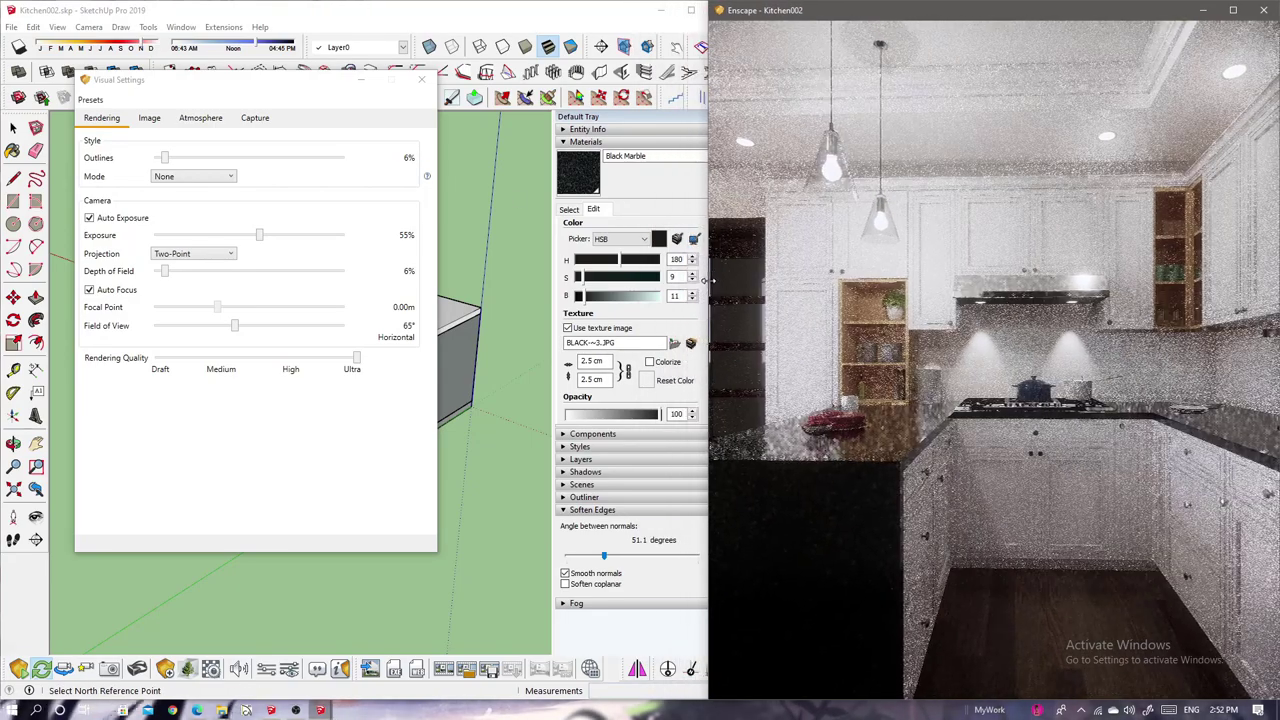
- Save a PNG screenshot to Kitchen002 > Renders, overwriting the latest kitchen render
click(266, 120)
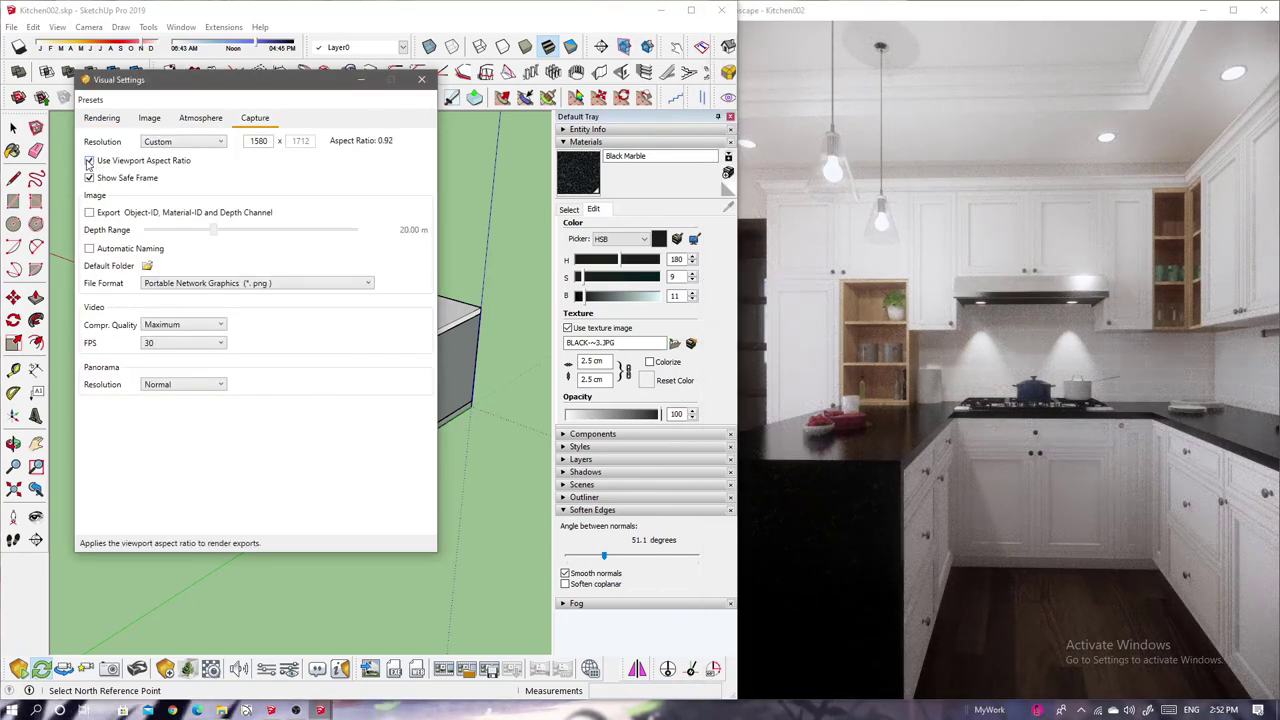
click(421, 81)
key(F11)
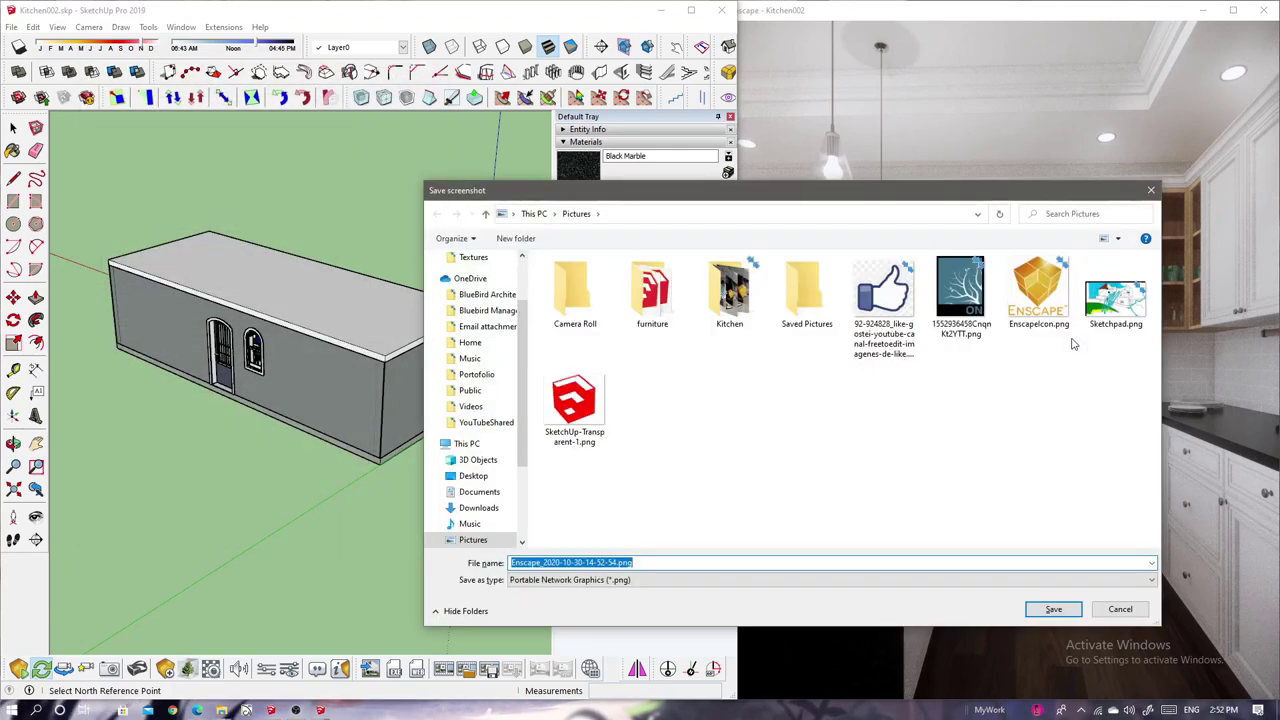
click(487, 424)
double_click(576, 433)
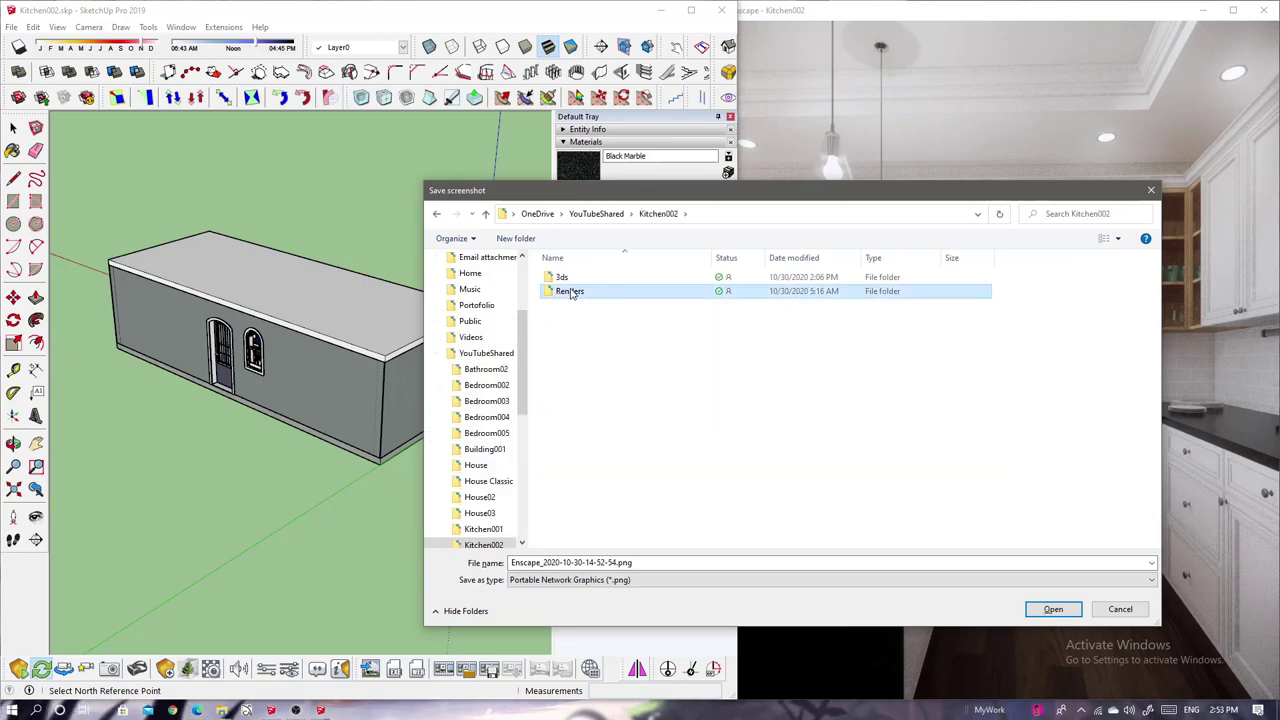
double_click(571, 291)
click(1060, 610)
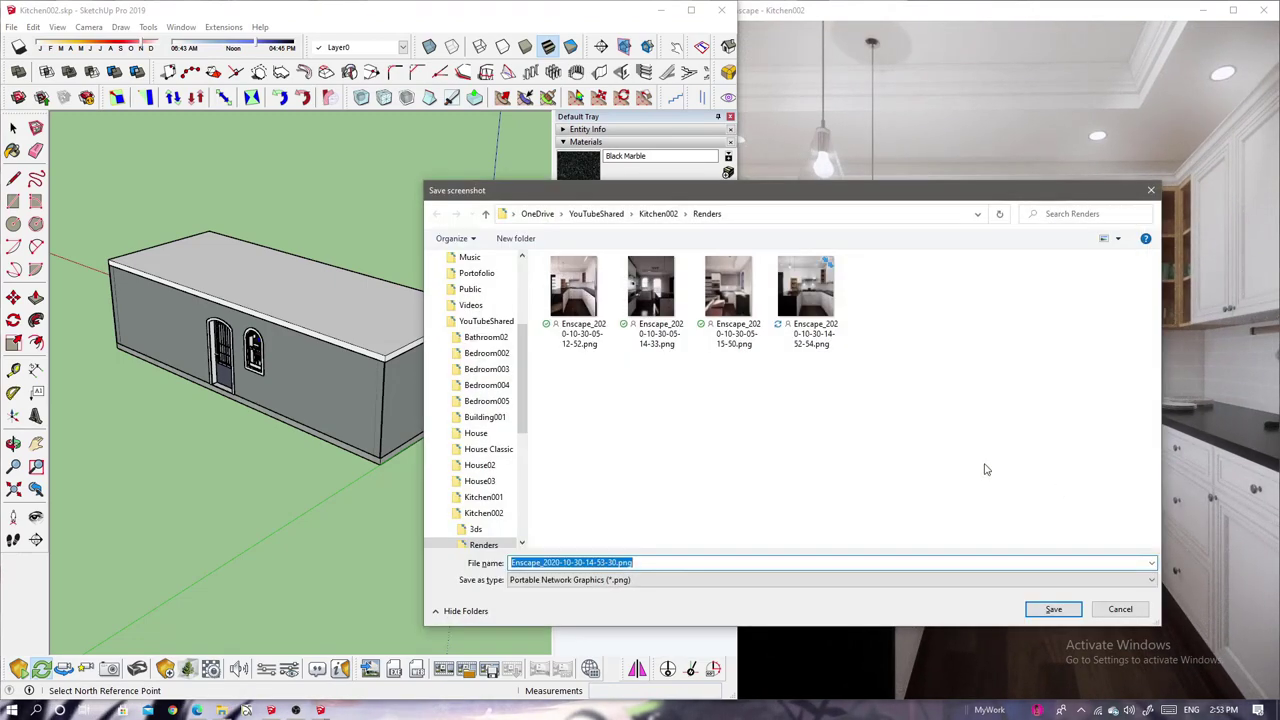
double_click(808, 290)
click(839, 441)
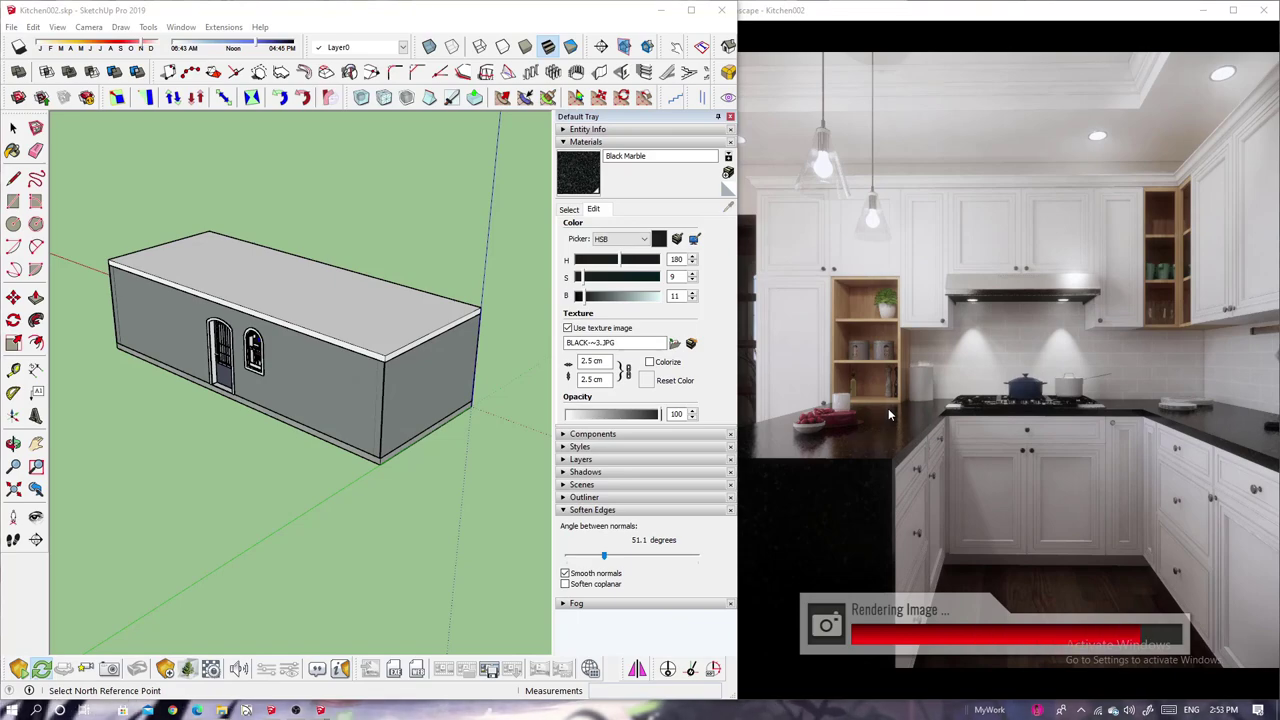
- Frame a close-up of the cake and mug and save it as a screenshot
drag(888, 408, 780, 410)
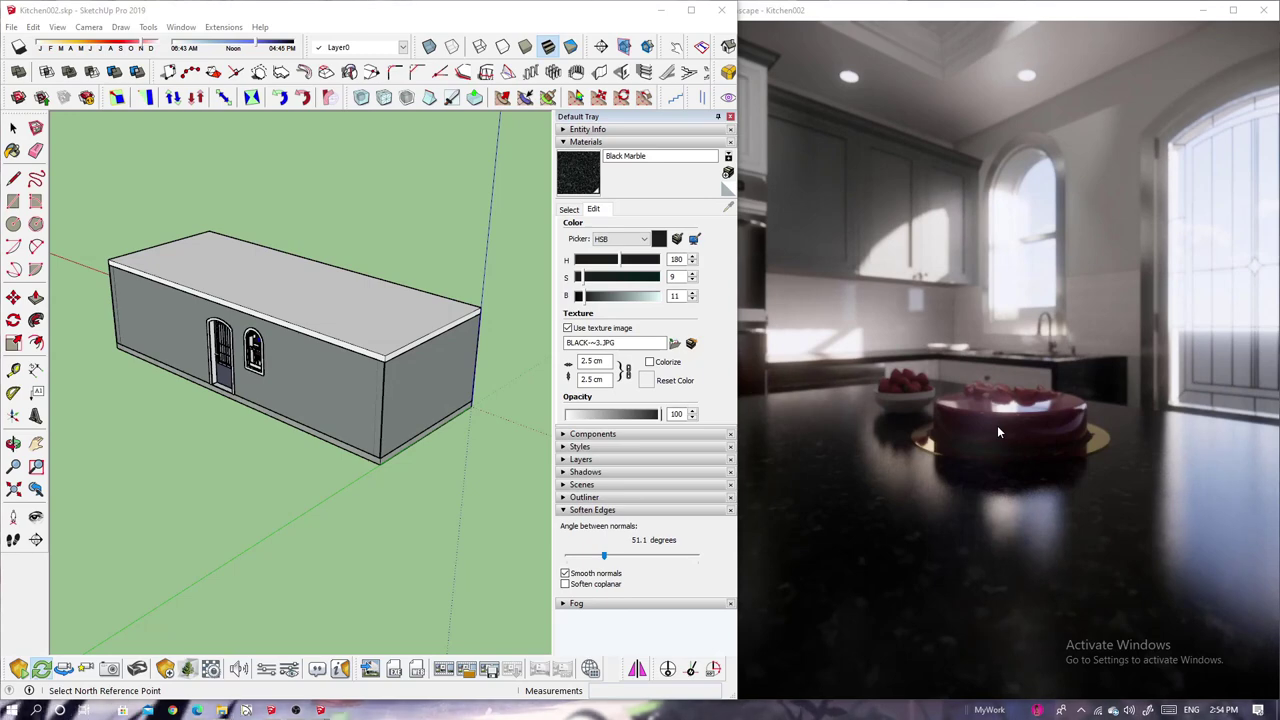
drag(997, 426, 900, 430)
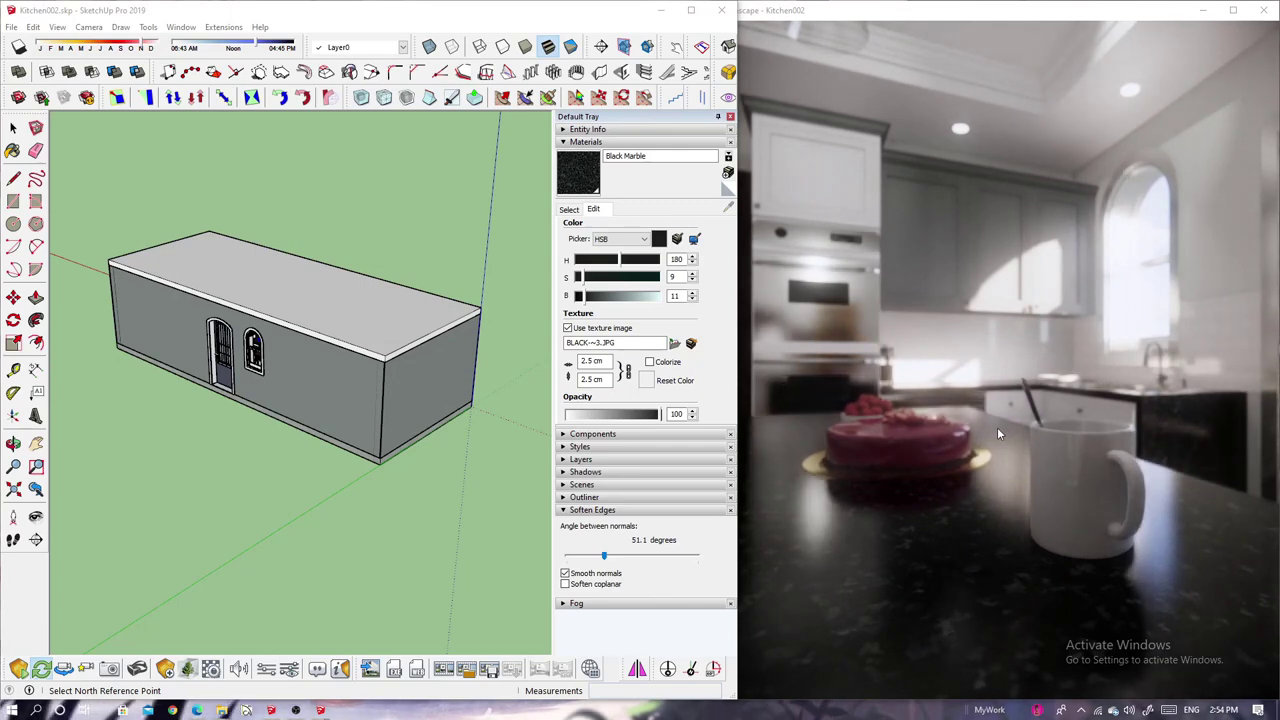
key(F11)
click(1058, 603)
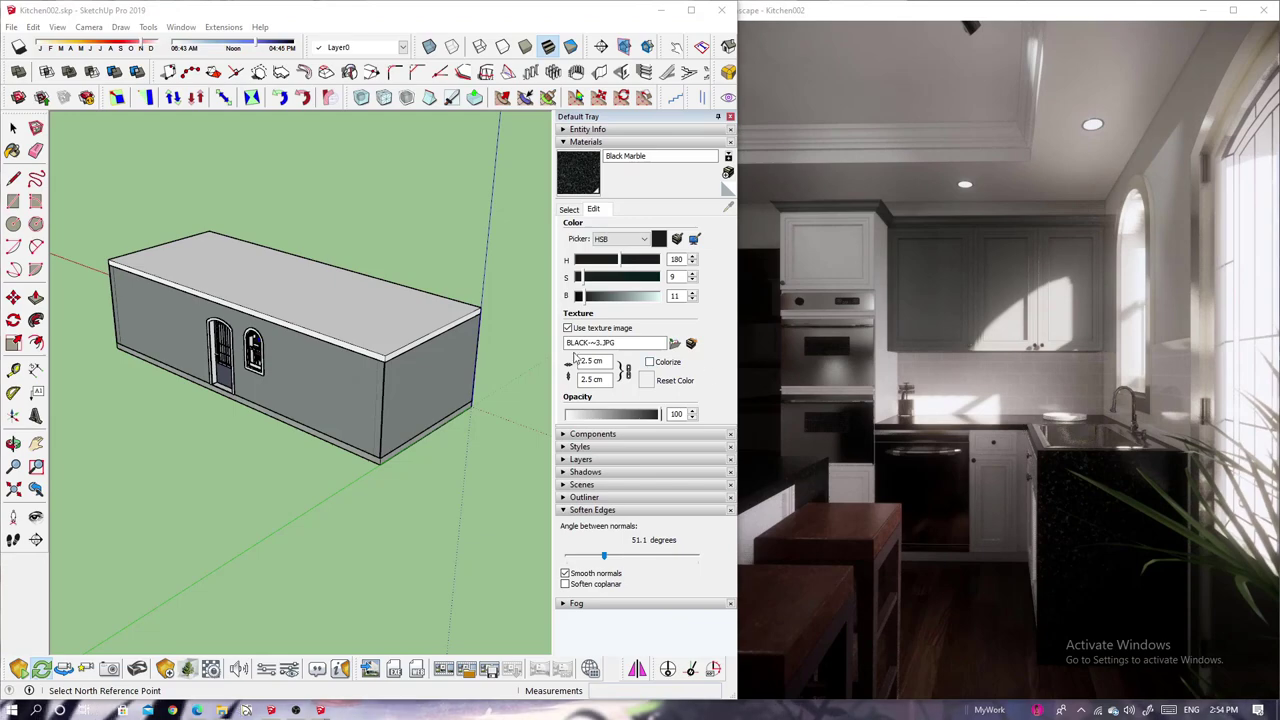
- Delete the house roof and zoom in to see the kitchen inside
click(285, 320)
middle_drag(283, 296, 300, 310)
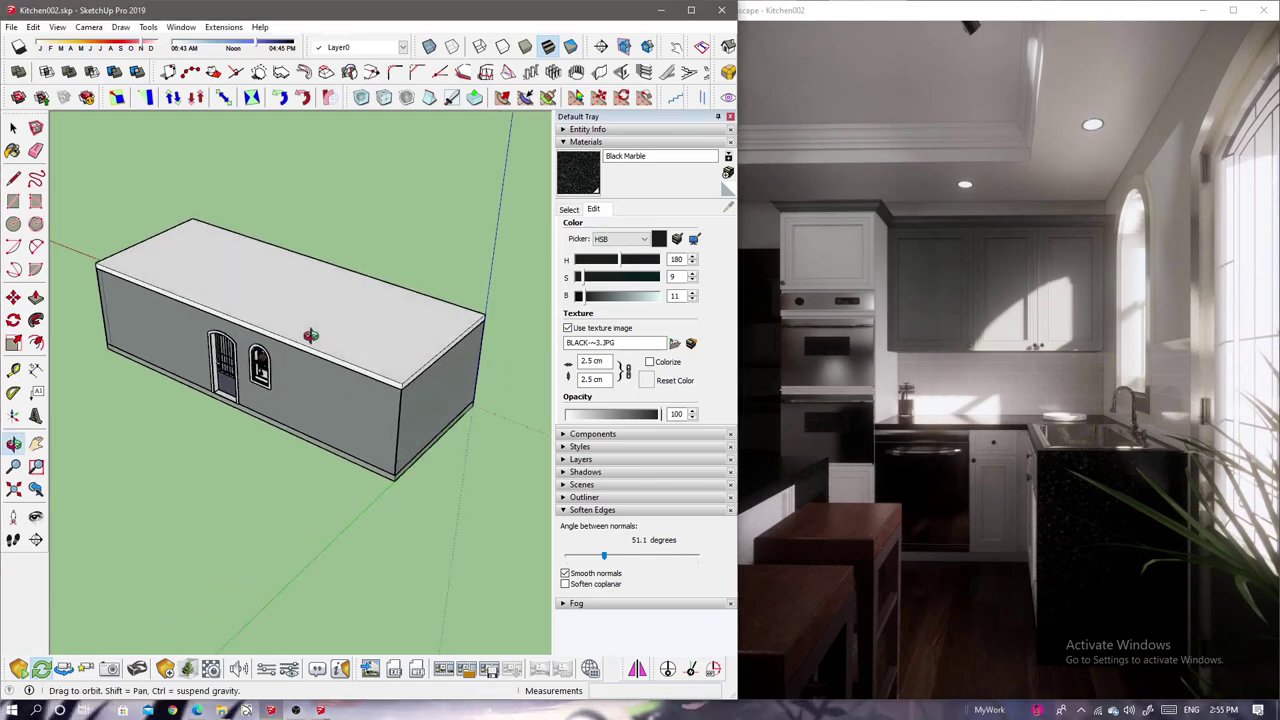
key(space)
click(306, 317)
key(Delete)
scroll(265, 320, up, 3)
scroll(265, 320, up, 5)
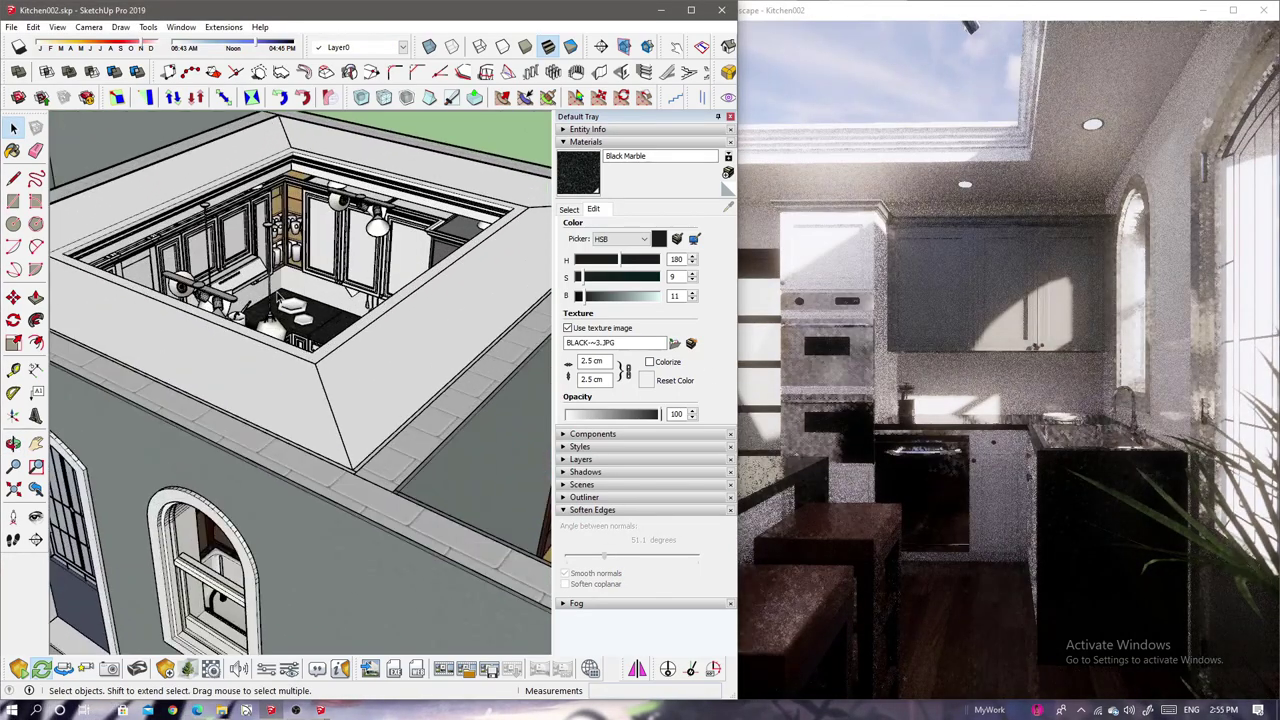
scroll(265, 320, up, 5)
scroll(120, 358, up, 3)
- Copy a pendant lamp to a new position above the kitchen
key(m)
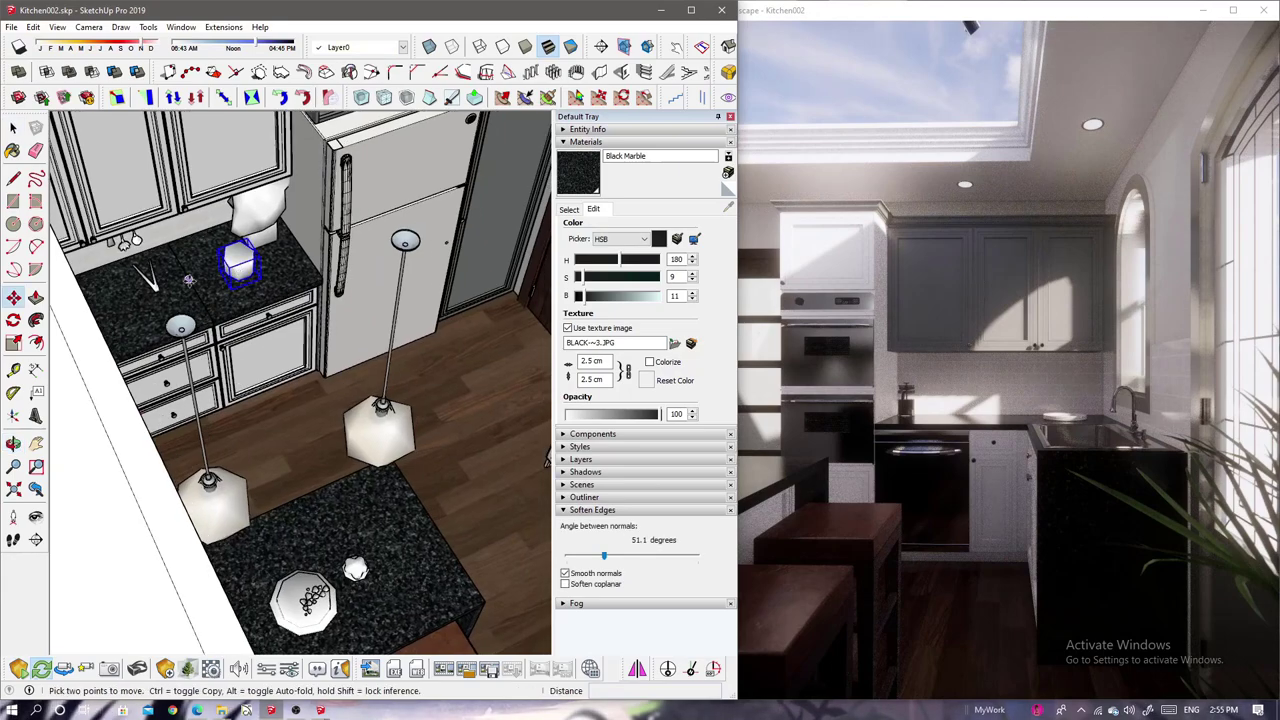
mouse_move(233, 262)
middle_down()
mouse_move(150, 372)
mouse_move(280, 320)
middle_up()
click(150, 372)
key(ctrl)
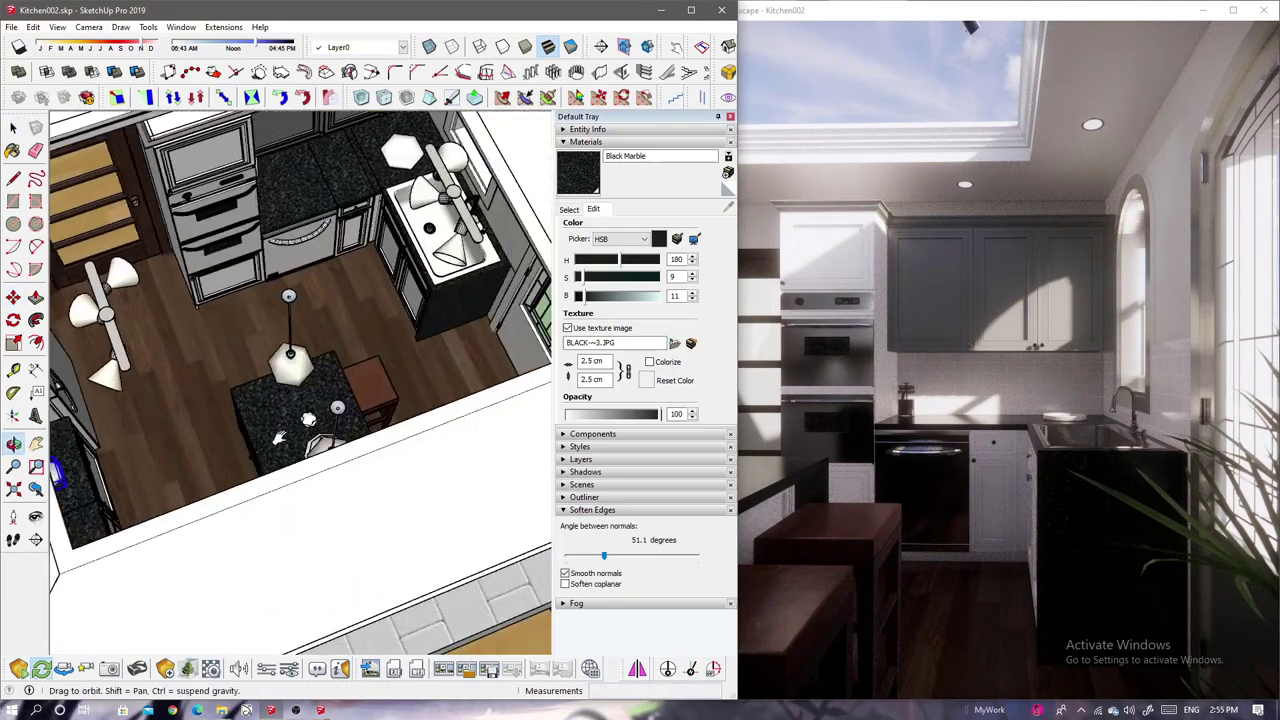
scroll(316, 277, up, 3)
click(343, 157)
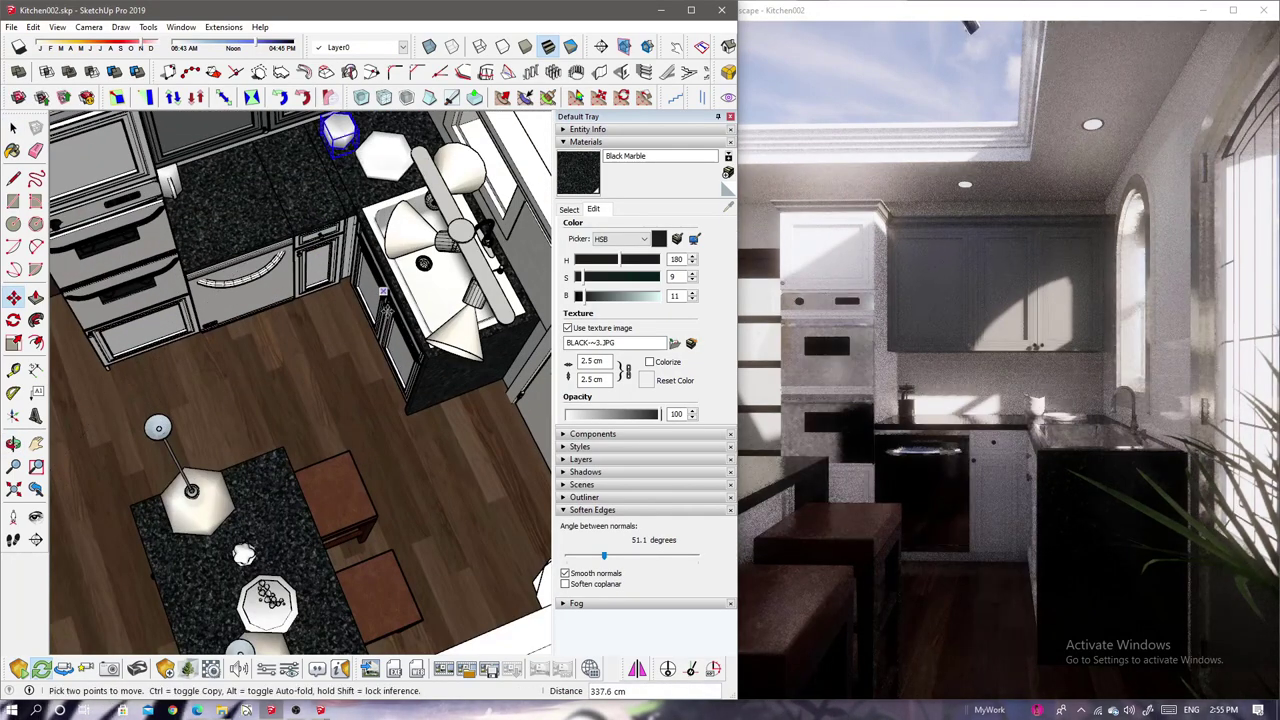
scroll(331, 135, up, 3)
key(space)
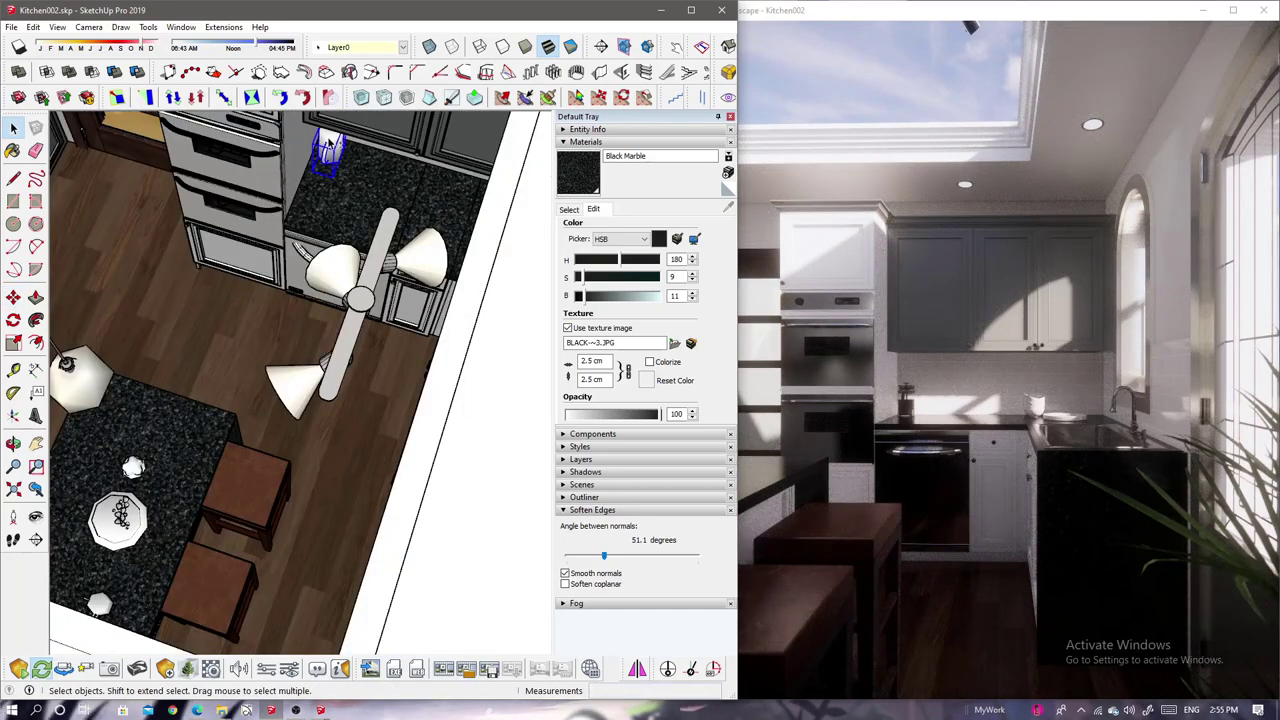
scroll(330, 142, up, 3)
scroll(332, 150, up, 3)
scroll(335, 165, up, 2)
- Rotate the white pitcher 90° on the counter and zoom in on the oven counter
key(q)
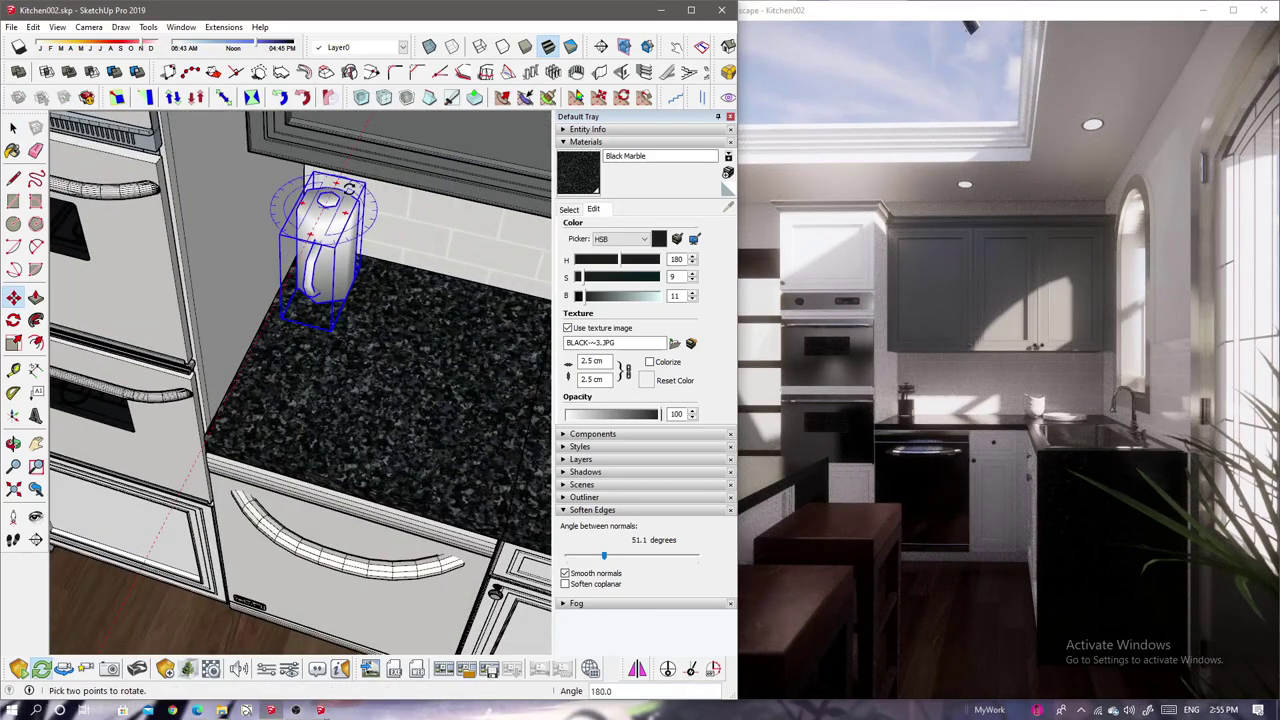
click(458, 241)
key(space)
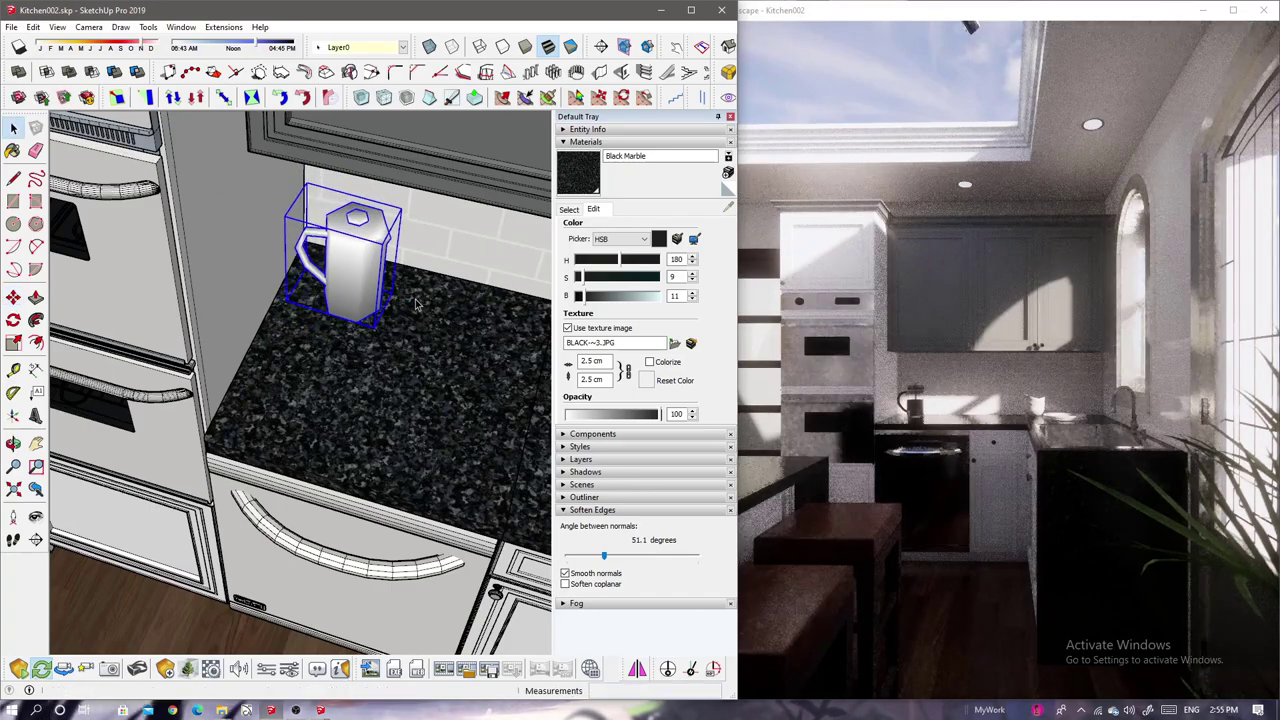
scroll(418, 305, down, 2)
scroll(350, 360, down, 3)
scroll(271, 386, down, 3)
scroll(333, 437, down, 3)
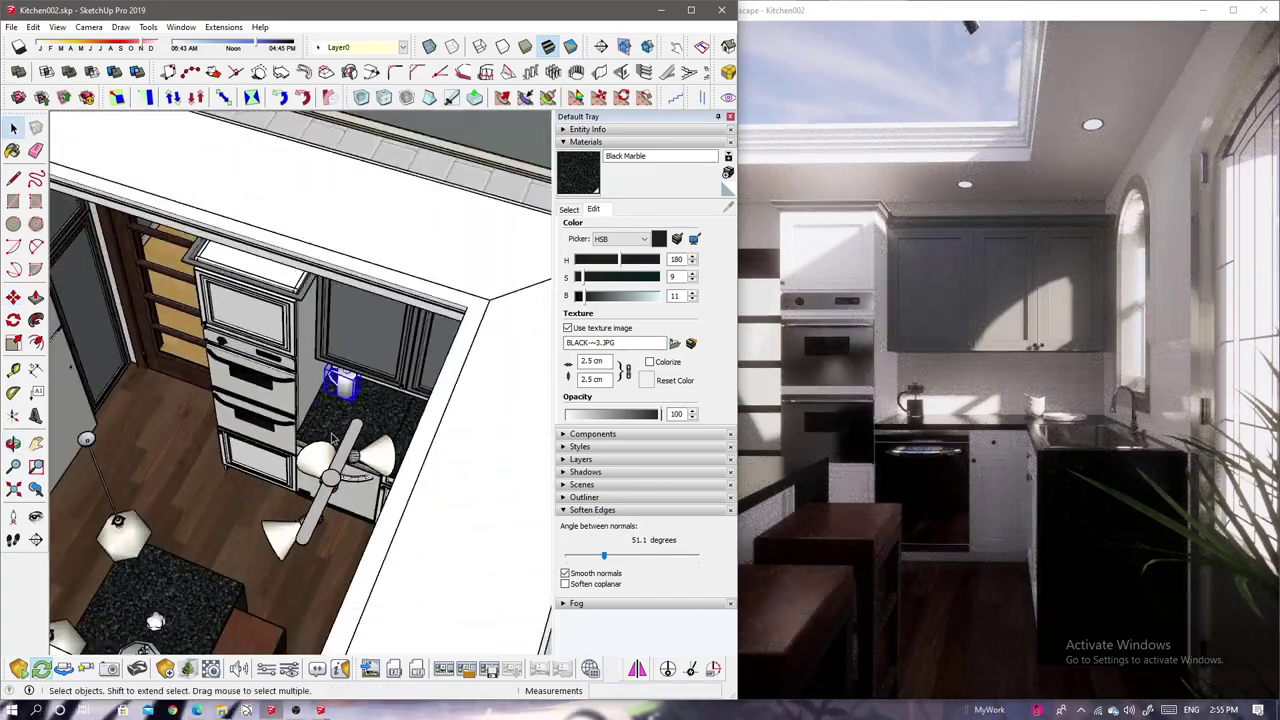
mouse_move(333, 437)
middle_down()
mouse_move(280, 380)
mouse_move(268, 568)
middle_up()
scroll(300, 400, up, 3)
scroll(280, 380, up, 3)
scroll(268, 568, up, 2)
- Place a cup asset from the Asset Library on the counter beside the mug
click(186, 676)
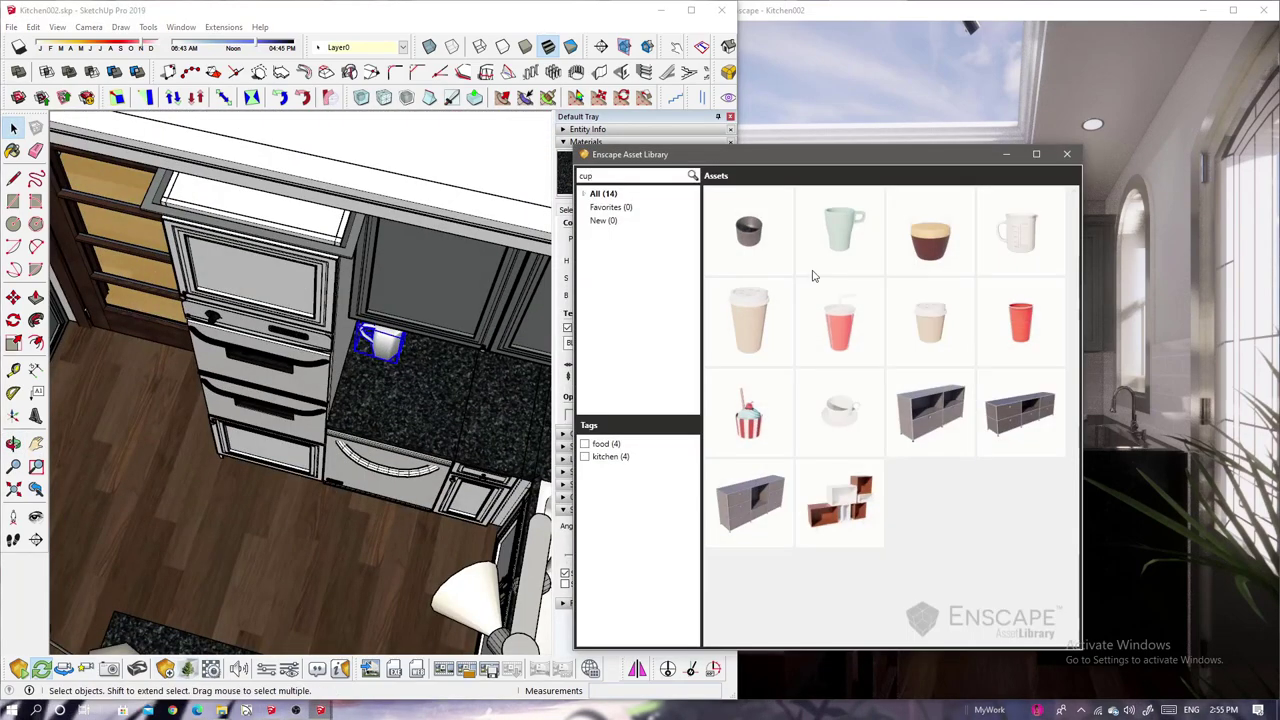
click(834, 409)
click(419, 362)
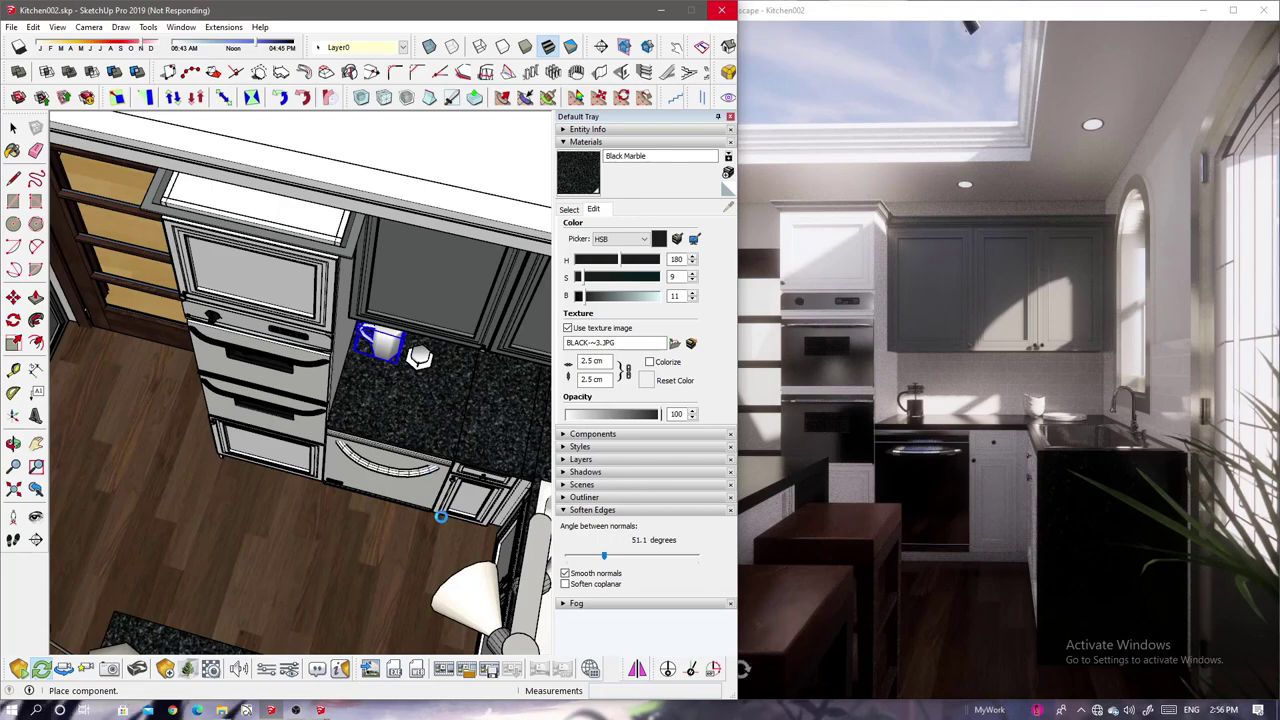
key(alt+Tab)
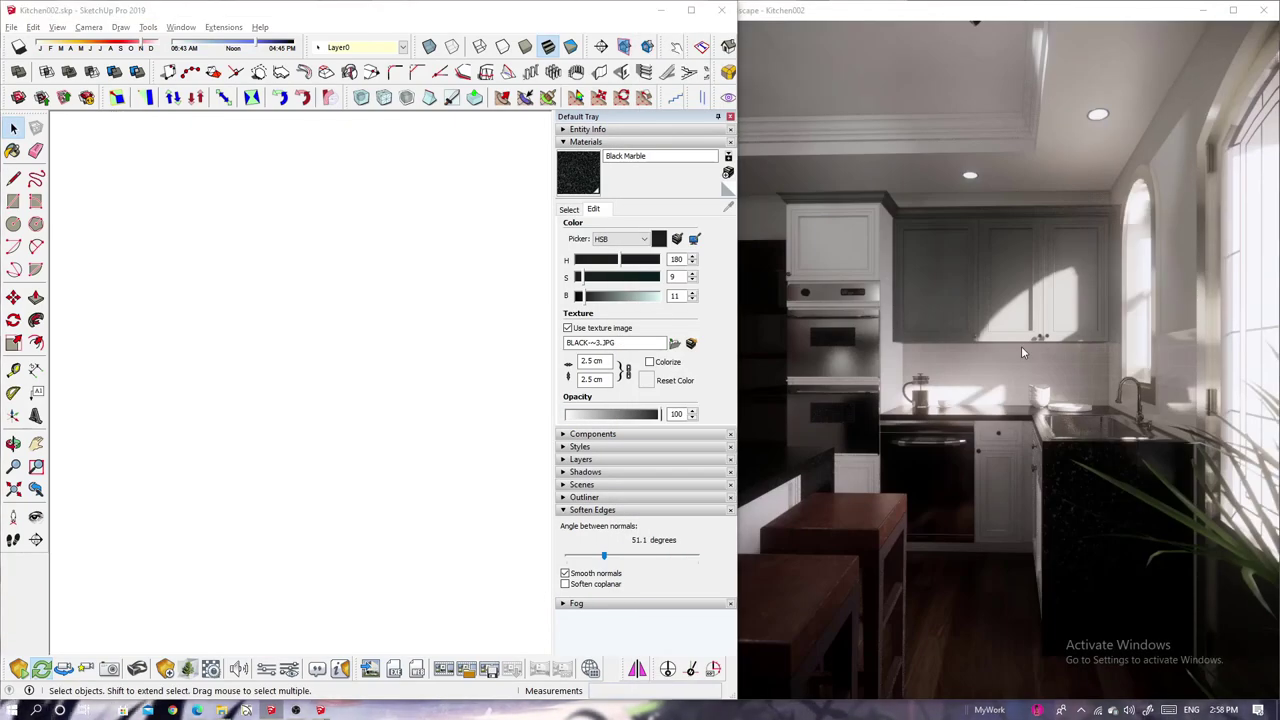
- Save a screenshot of the current oven-corner render to the Renders folder
key(ctrl+s)
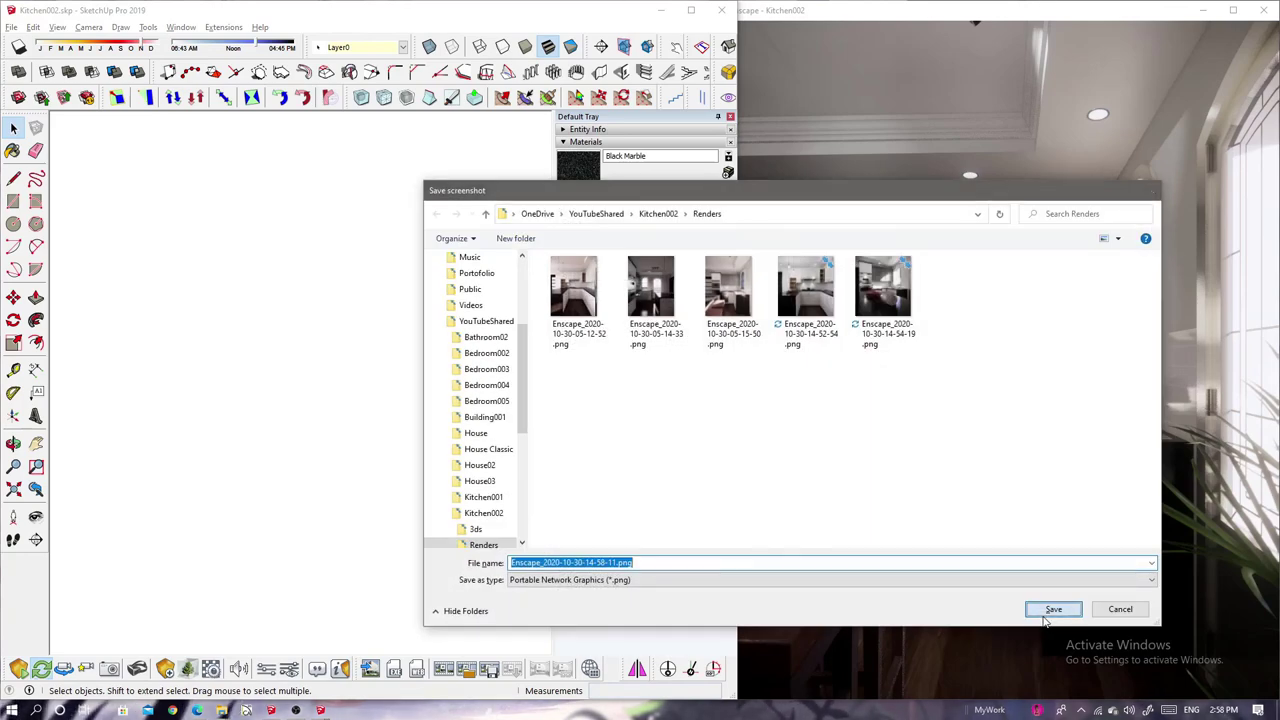
click(1054, 613)
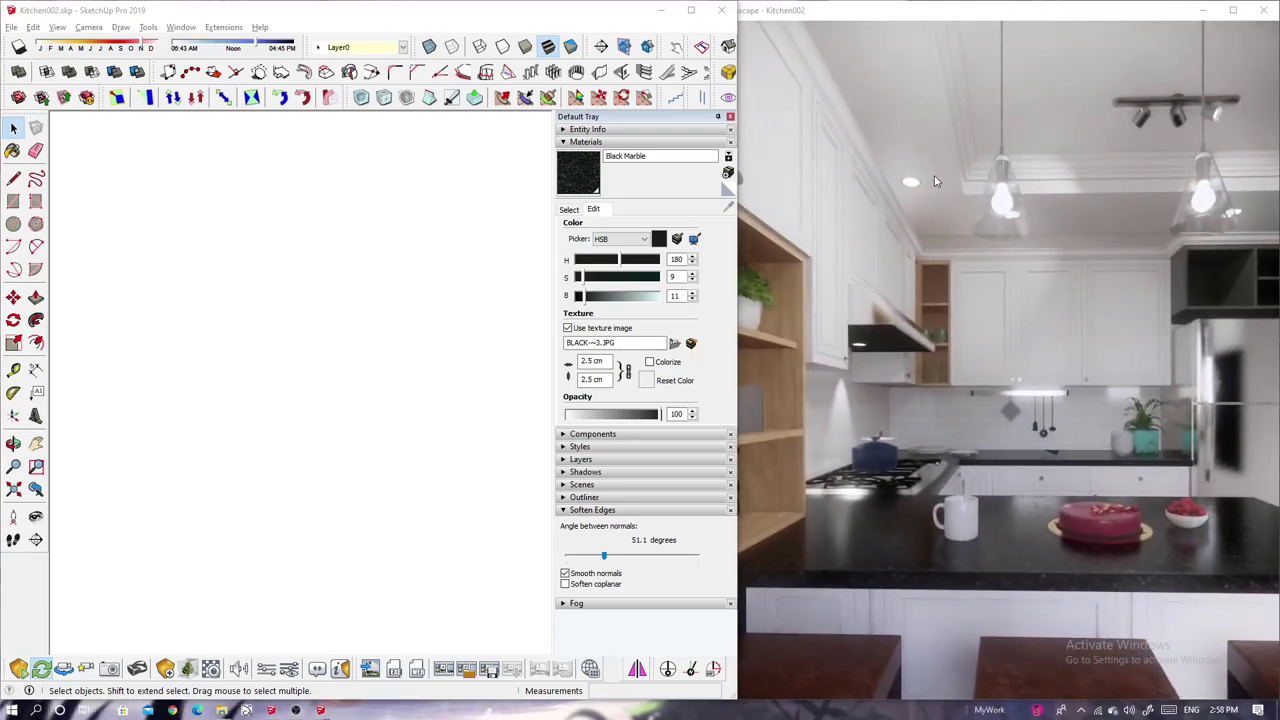
- Widen the Enscape render window and frame the stove wall, cabinets, fridge and cake counter together
click(934, 175)
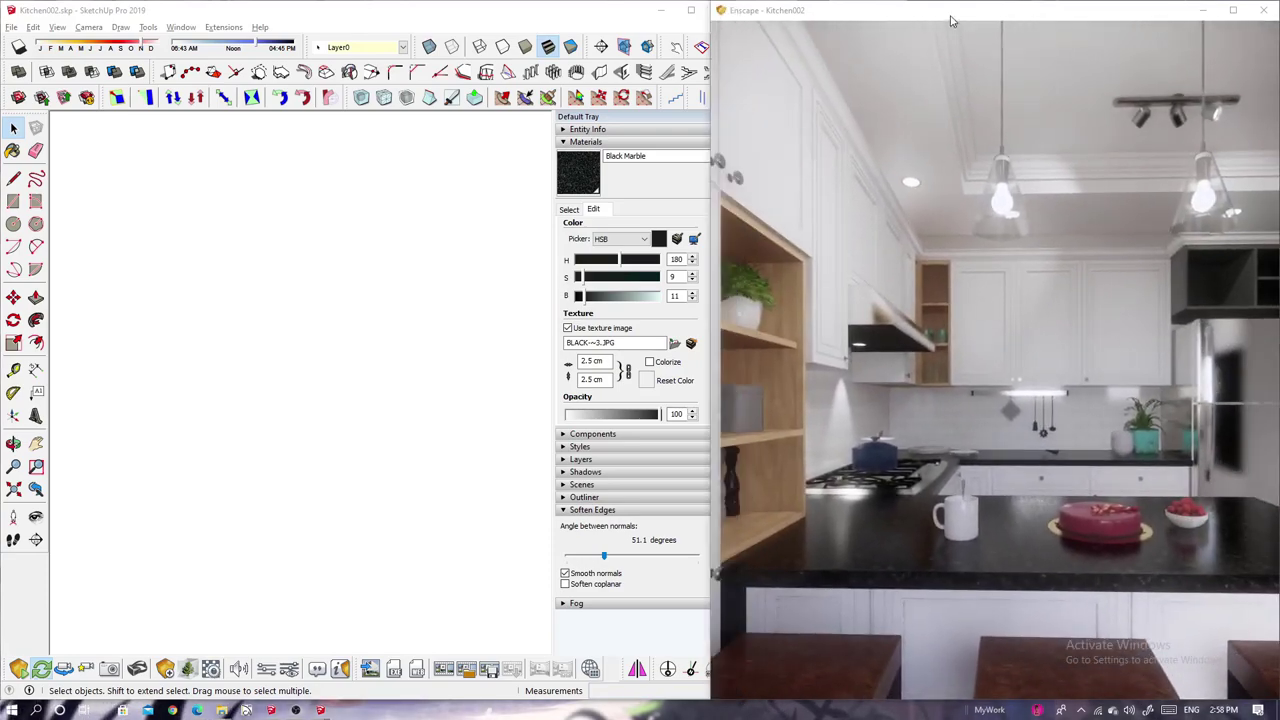
drag(700, 117, 243, 117)
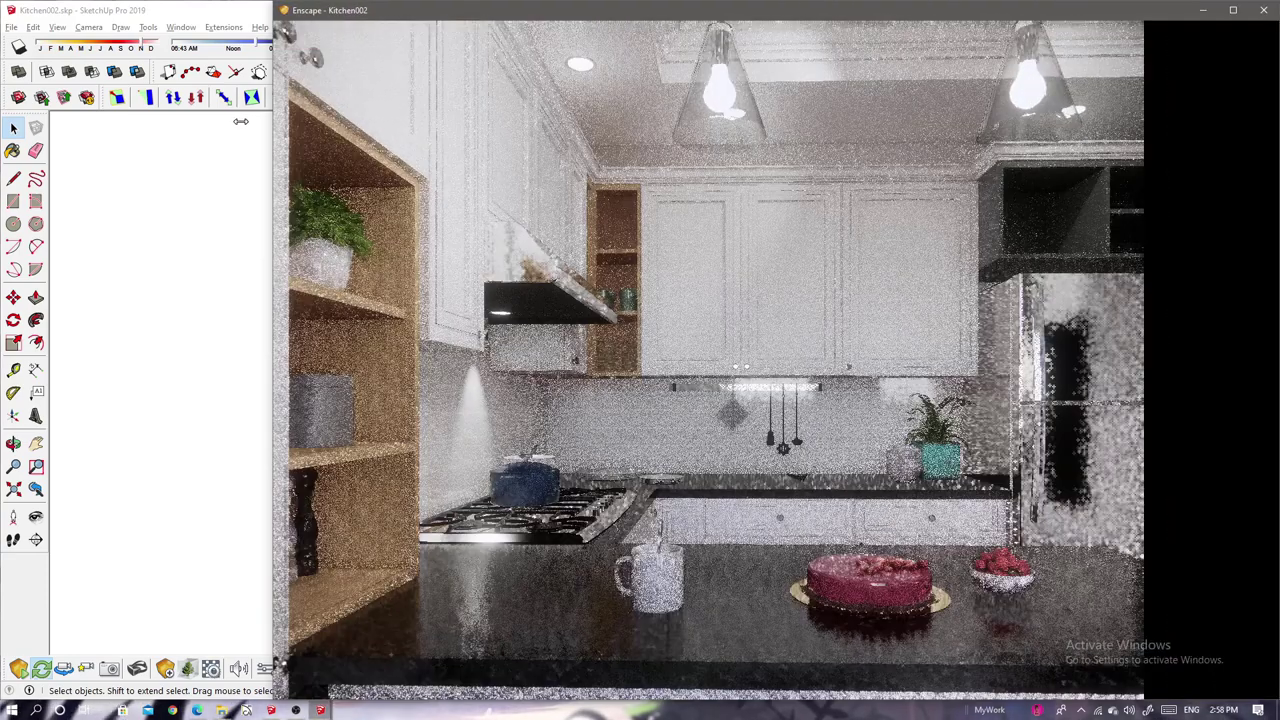
scroll(620, 285, down, 3)
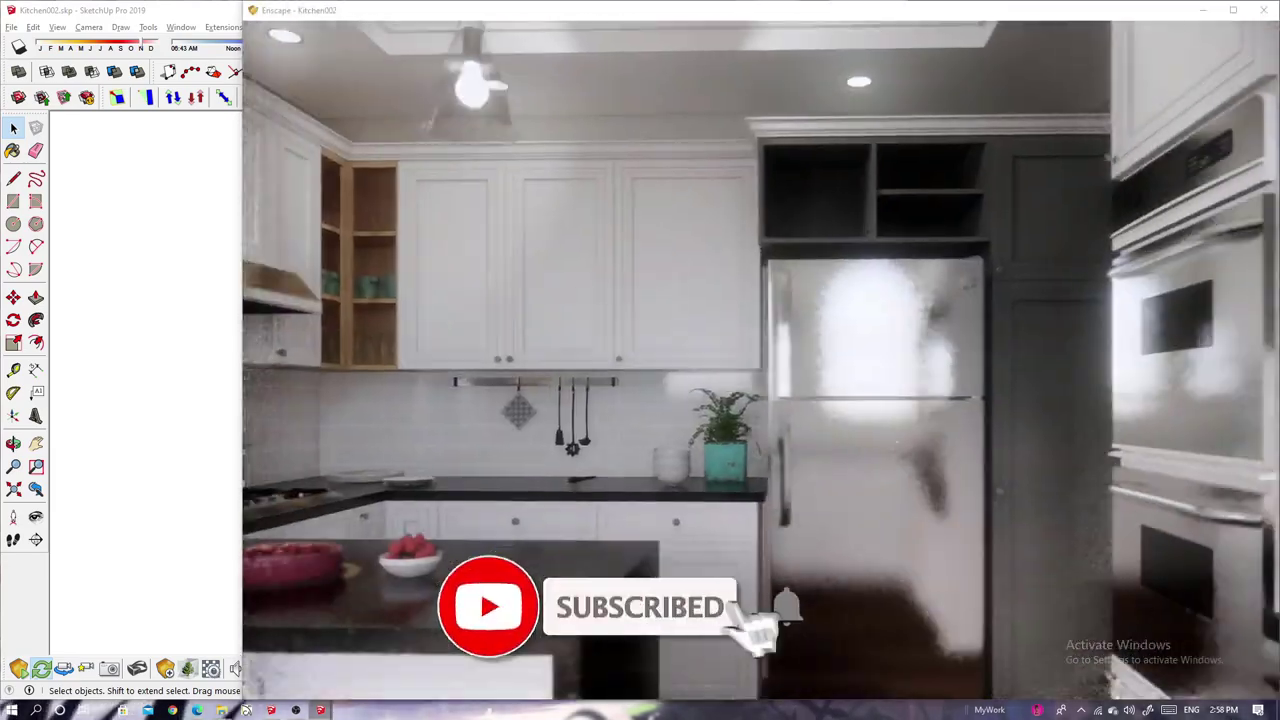
scroll(729, 331, down, 3)
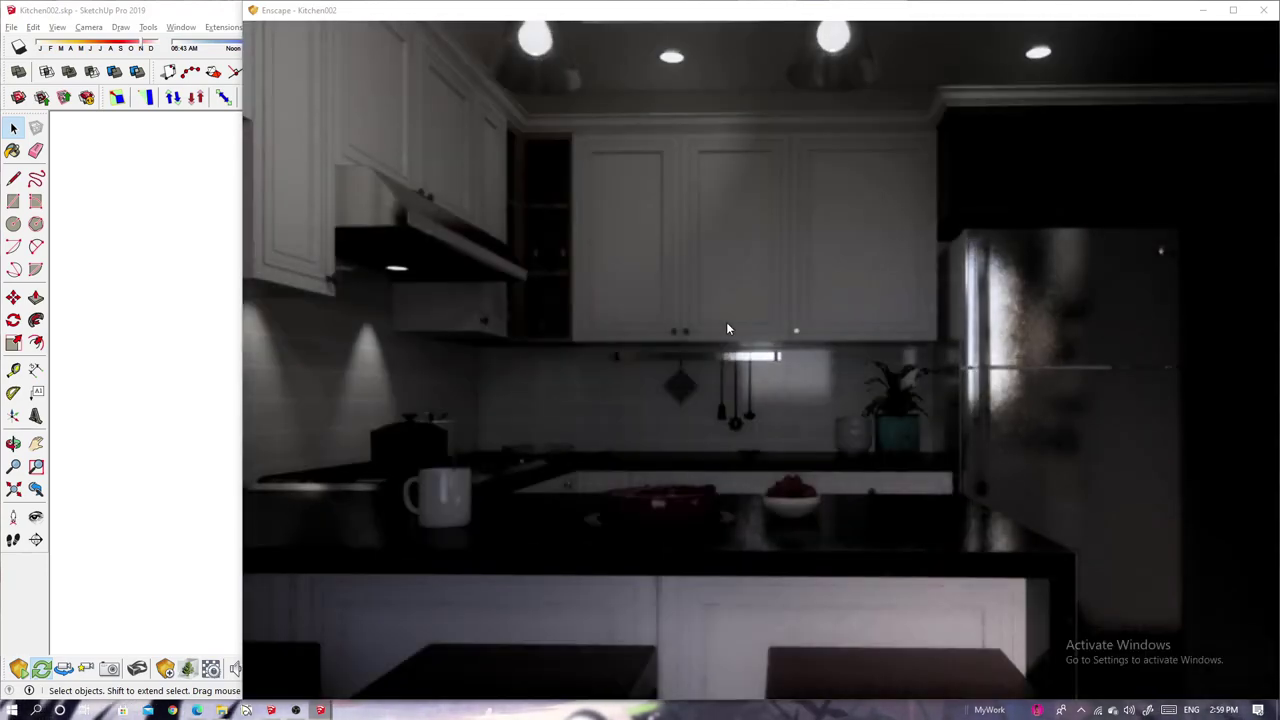
scroll(725, 328, up, 3)
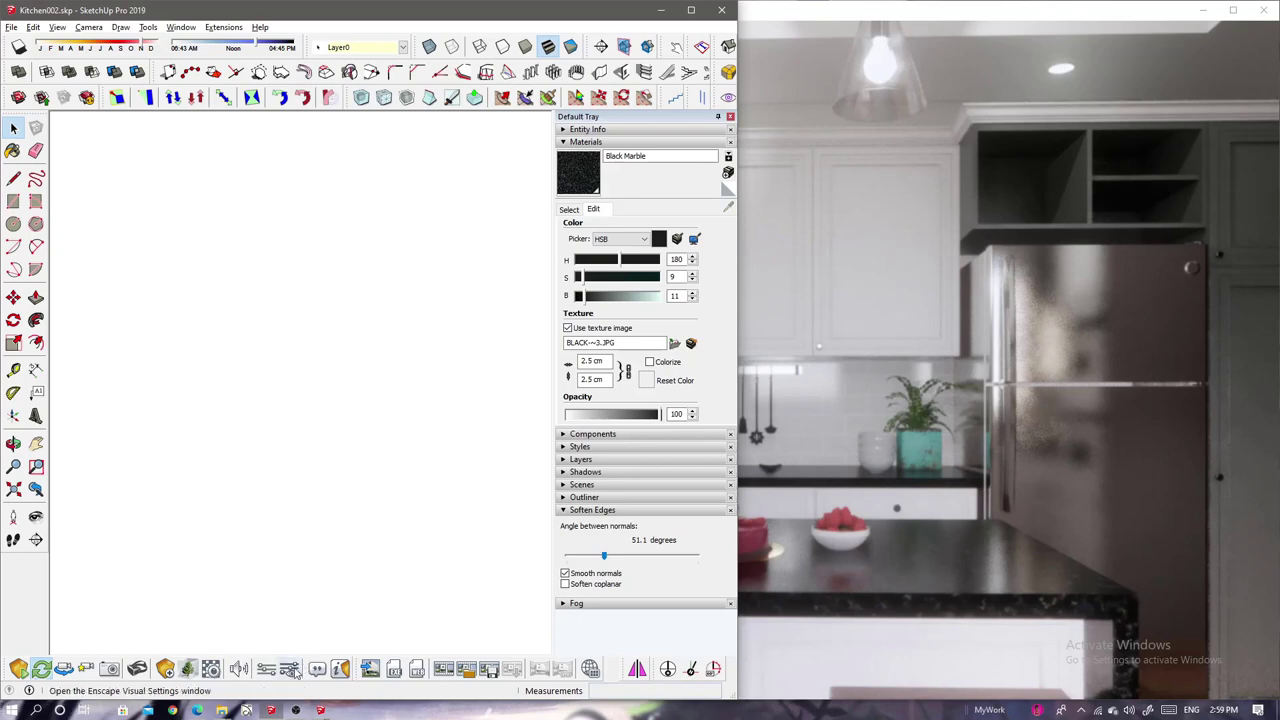
- Turn off Auto Focus in Enscape Visual Settings with a manual focal point of 1.57 m
click(291, 670)
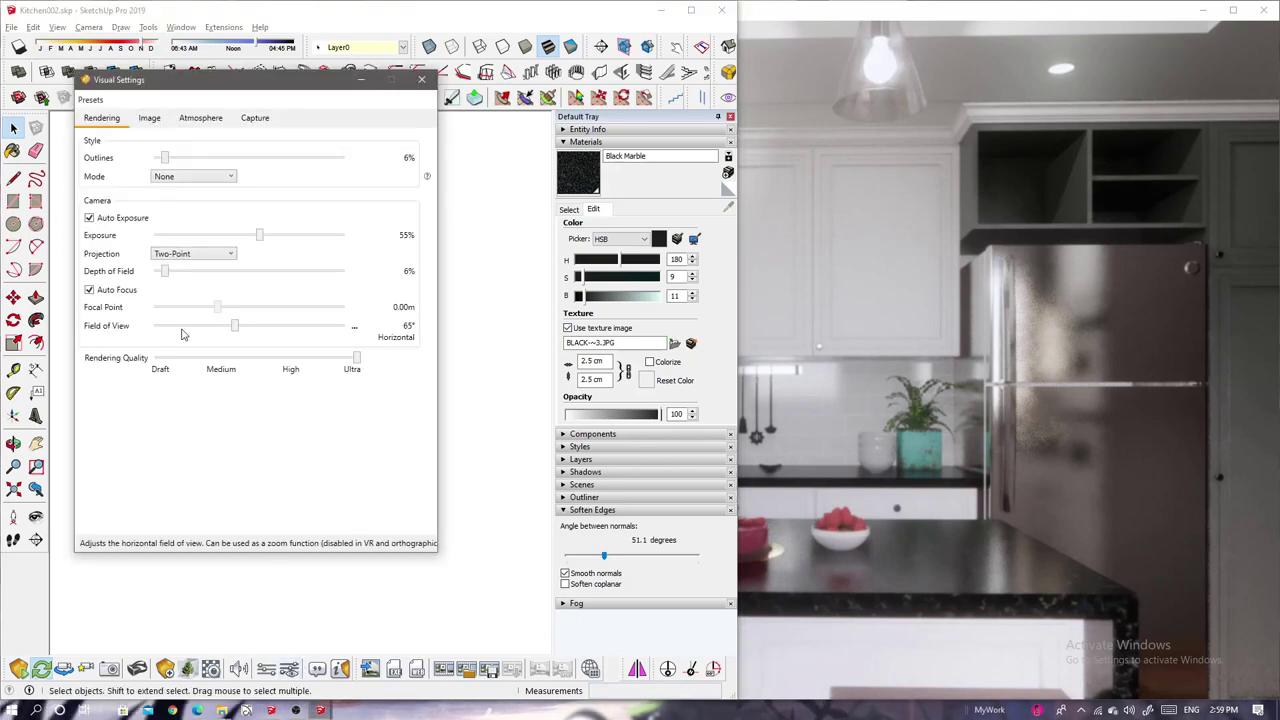
click(113, 290)
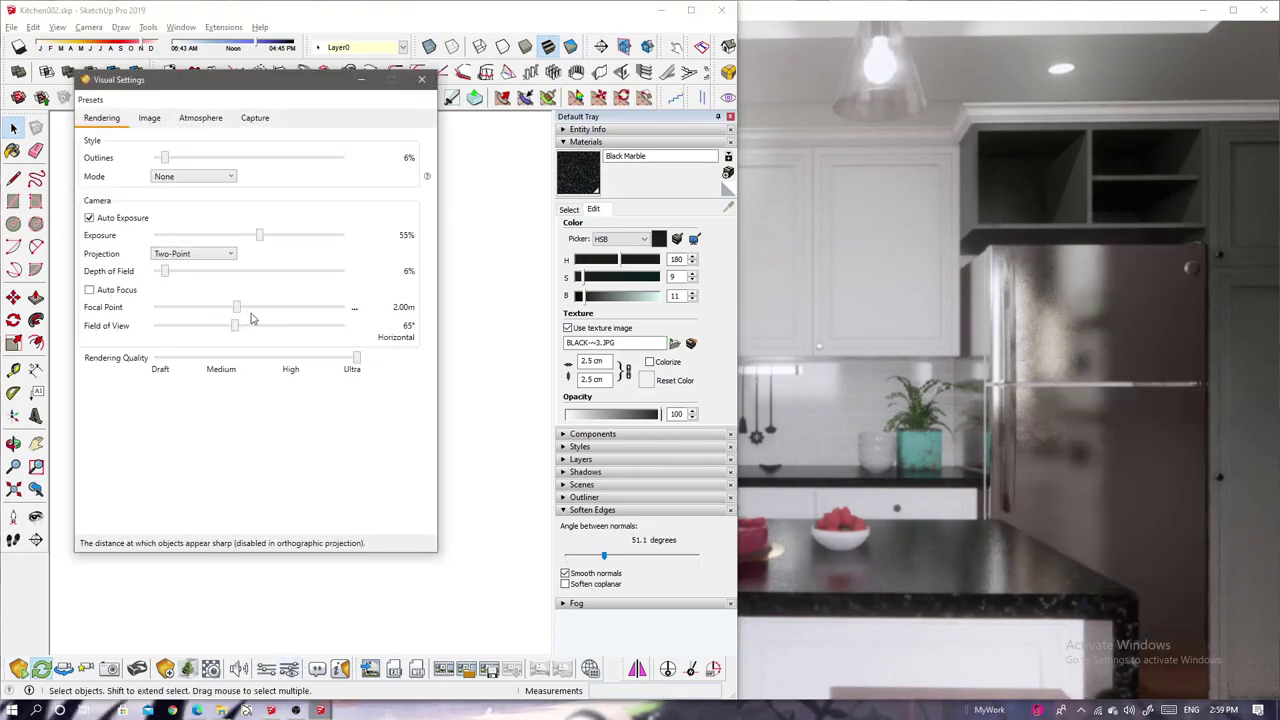
drag(236, 310, 230, 310)
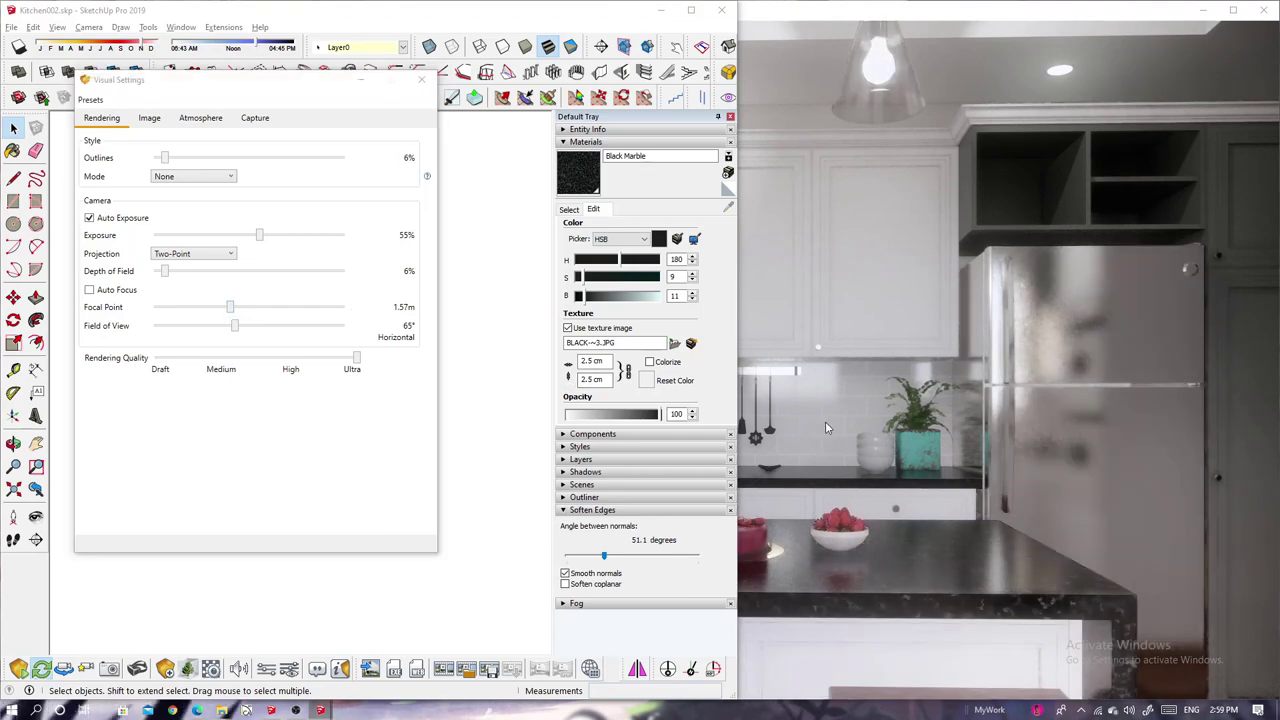
click(912, 97)
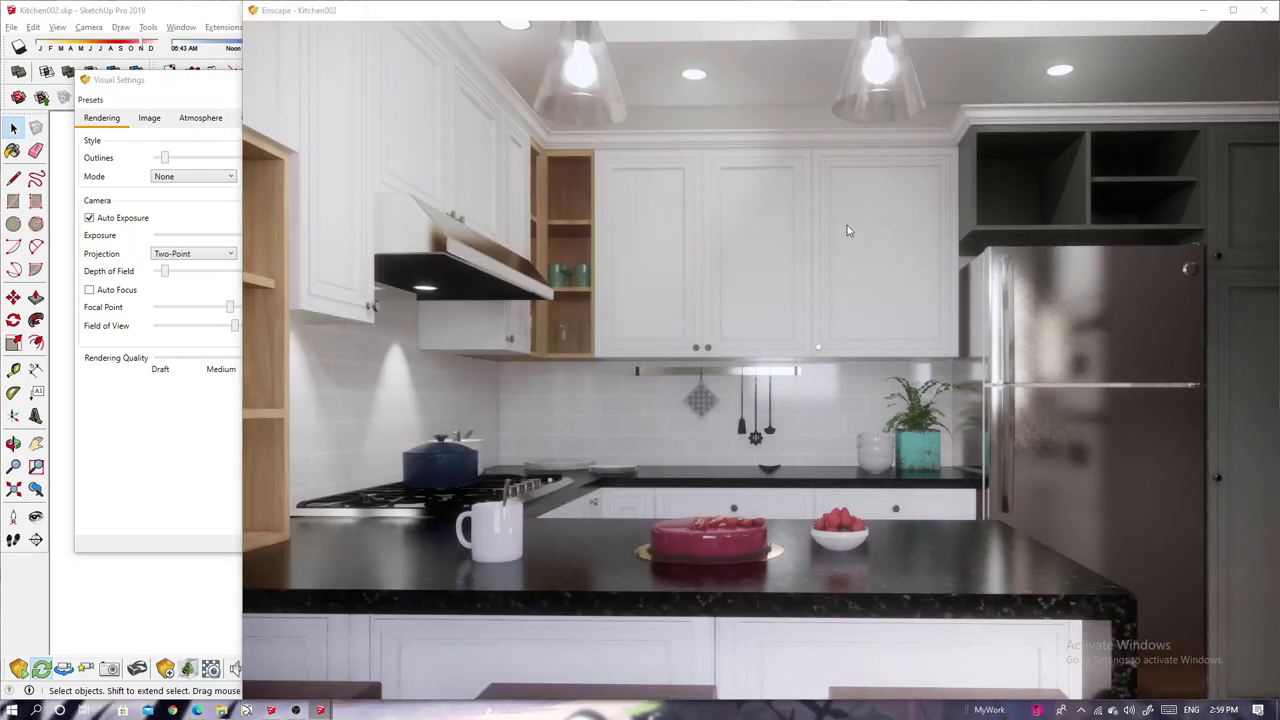
- Save the focused whole-kitchen view as a PNG in Renders, then narrow the render window
key(F11)
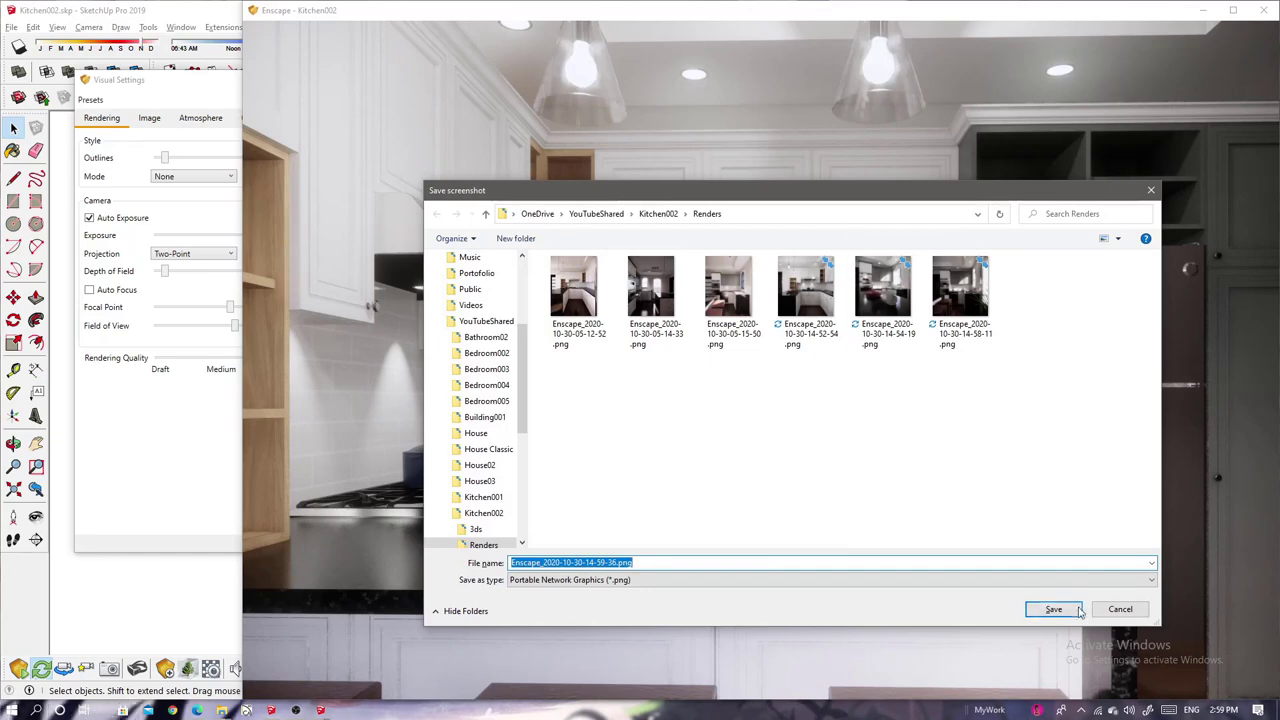
click(1066, 606)
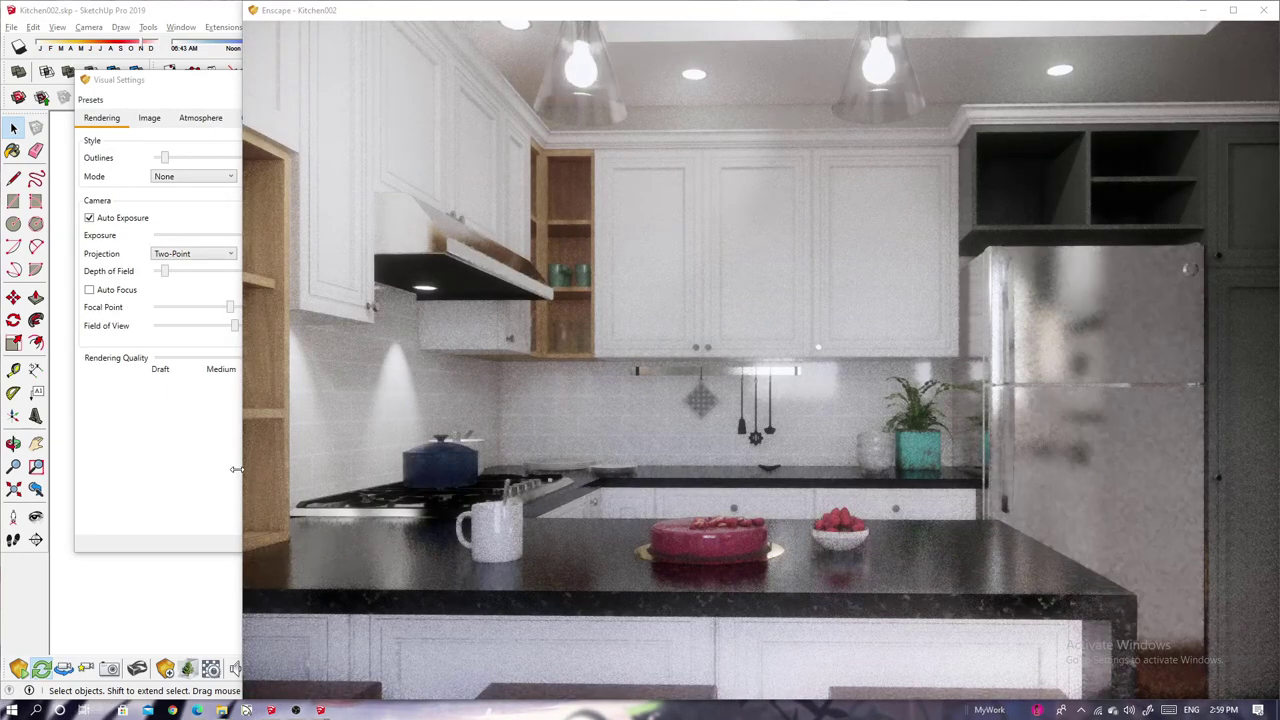
drag(236, 469, 632, 450)
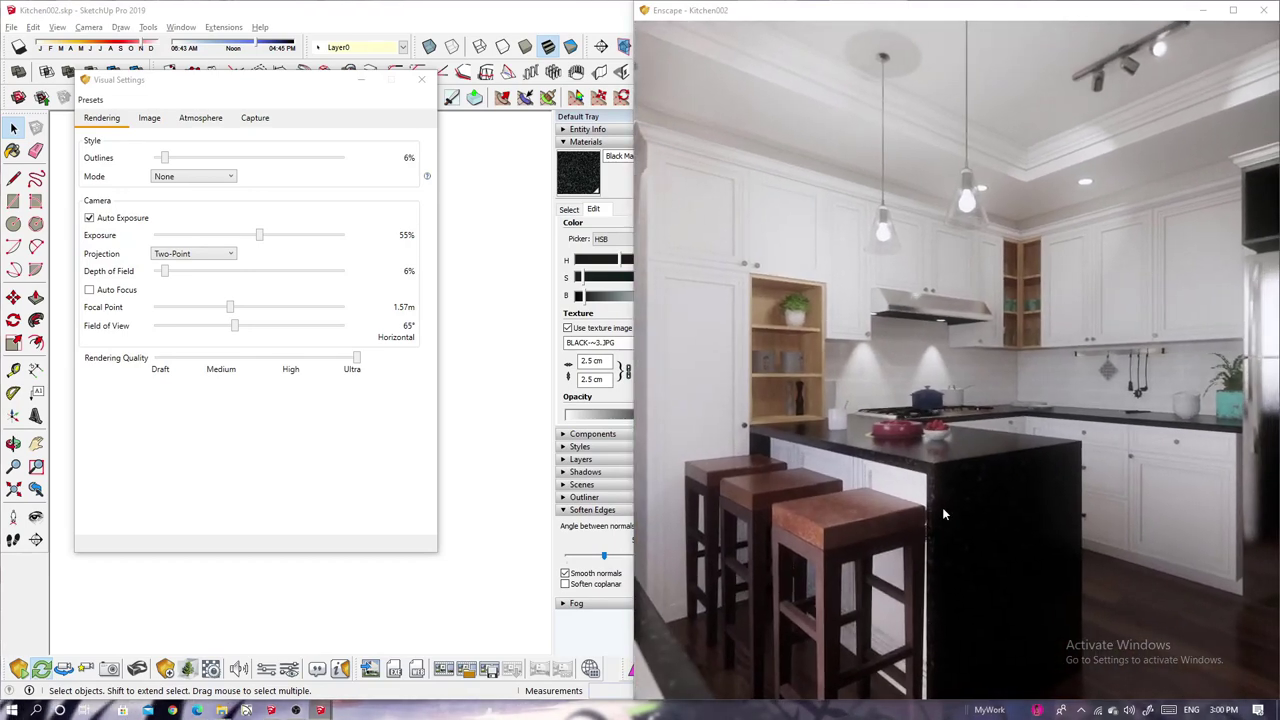
- Save the island-and-bar-stools view as a PNG, then move the camera forward toward the ovens
key(F11)
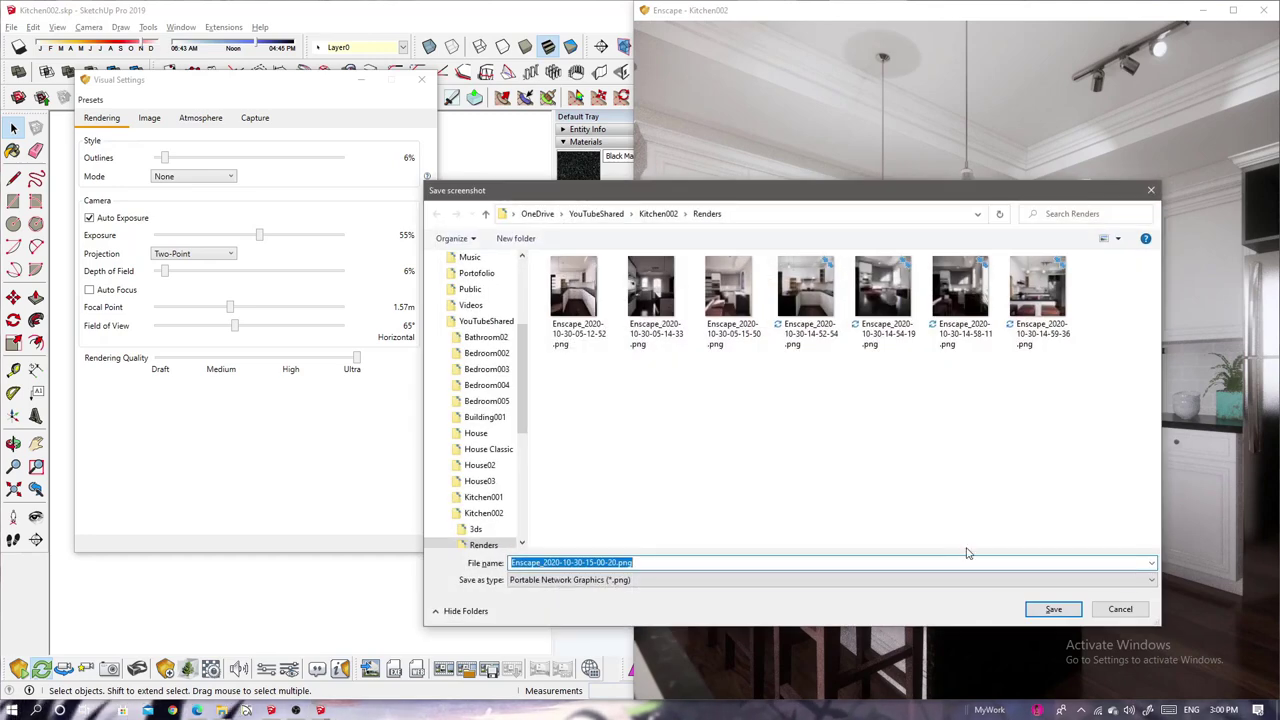
click(1036, 610)
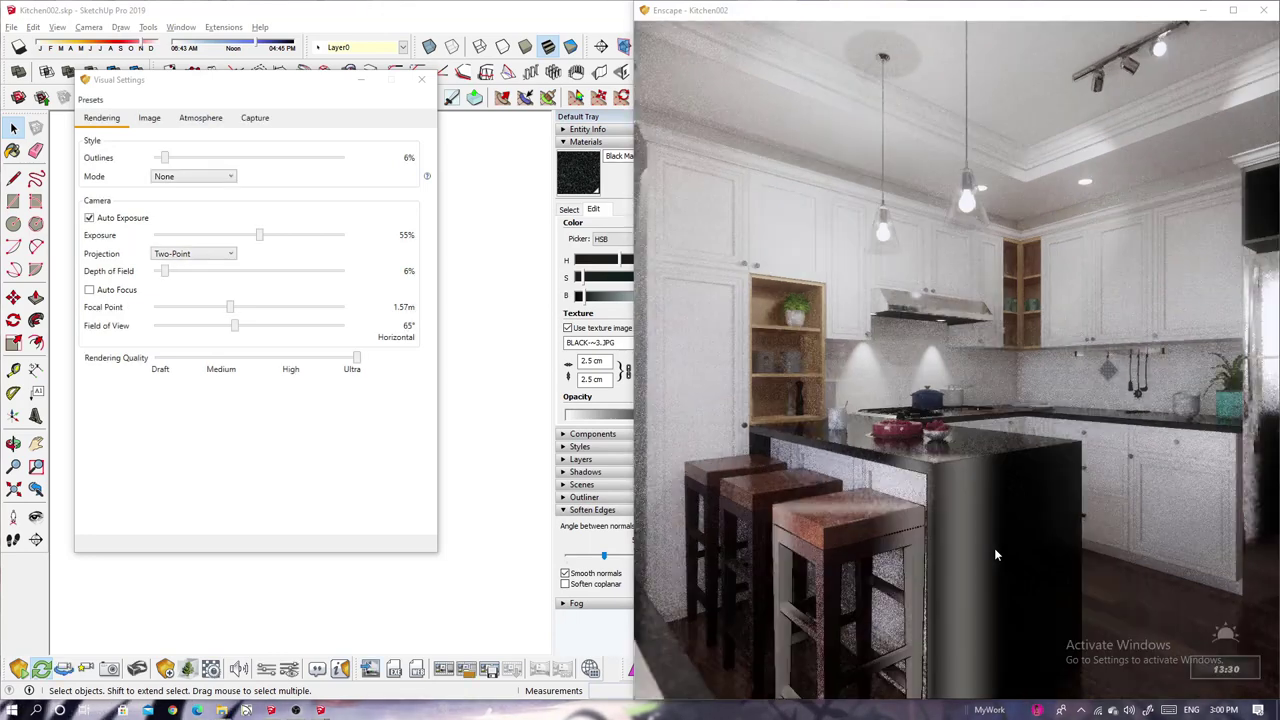
key(w)
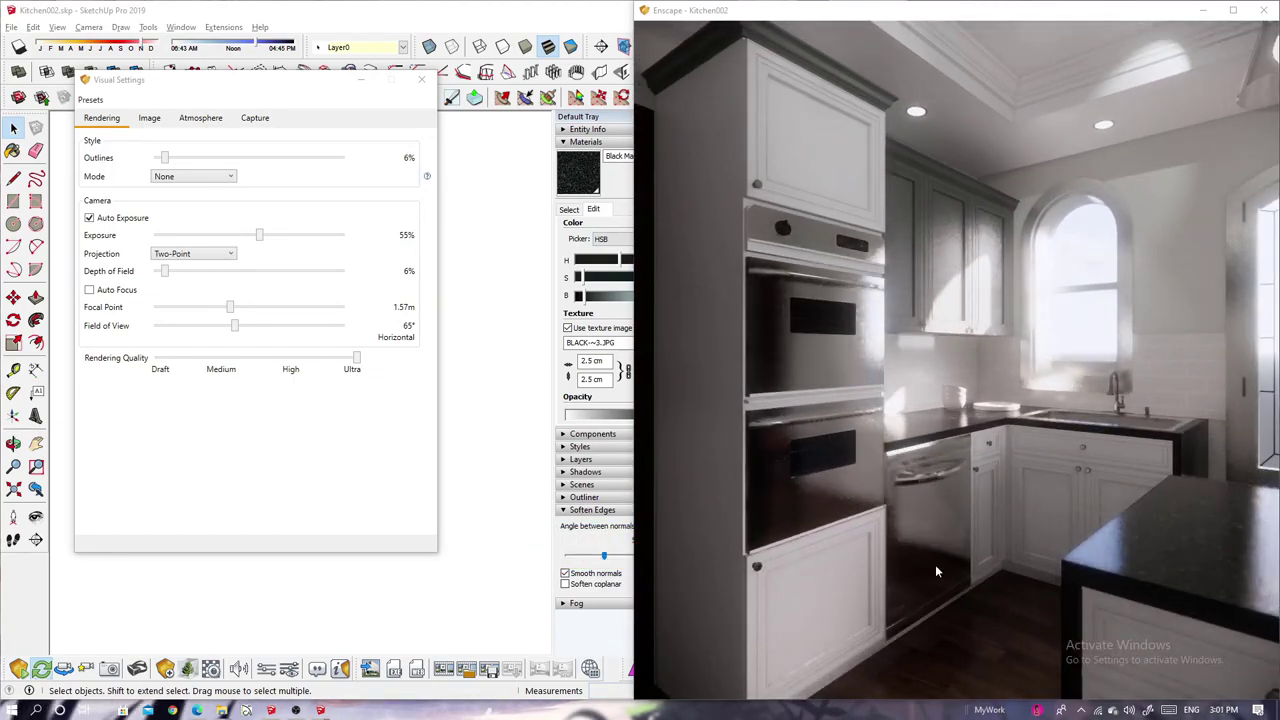
- Save the ovens, dishwasher and arched-window sink view as a PNG in the Kitchen002 Renders folder
key(F11)
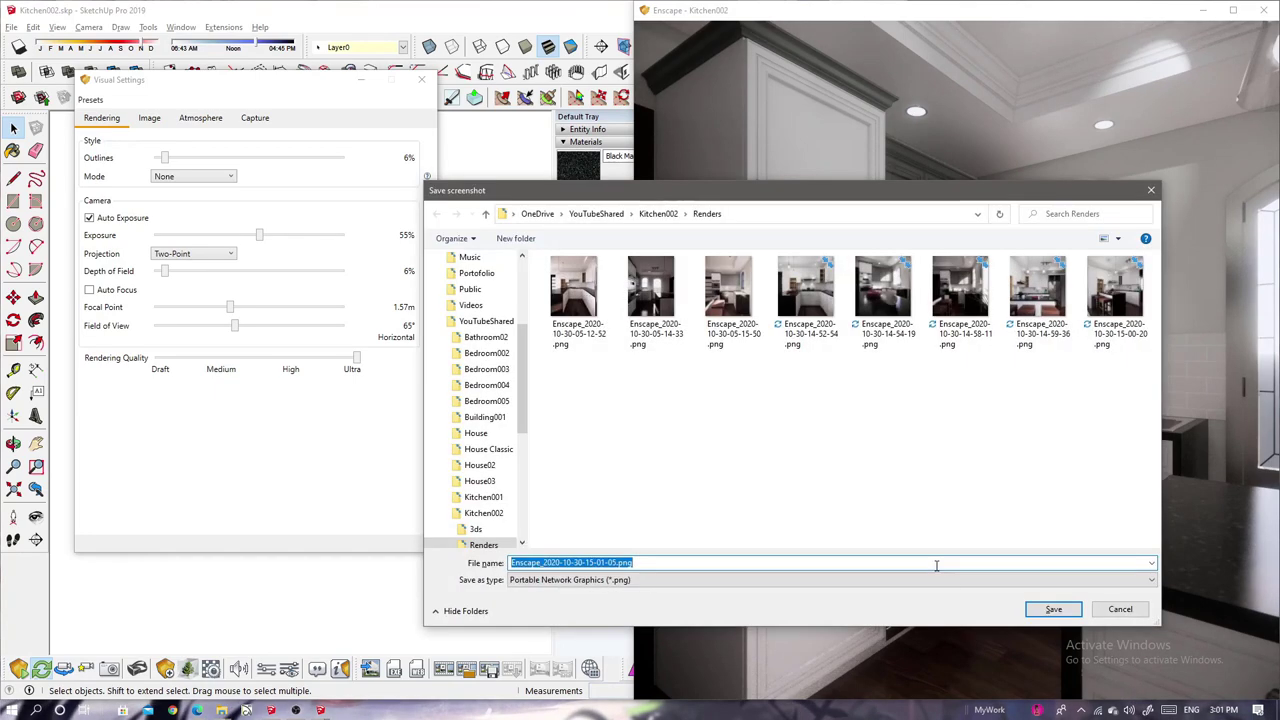
click(1060, 607)
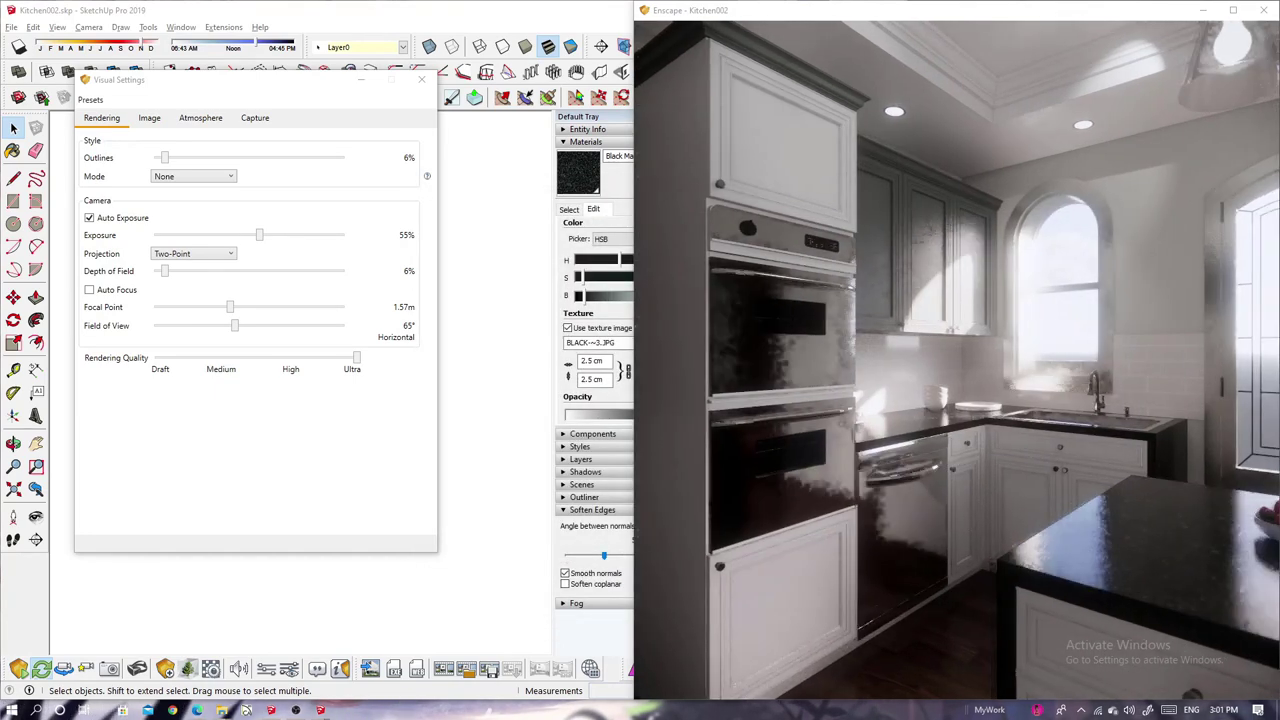
key(F11)
click(1052, 610)
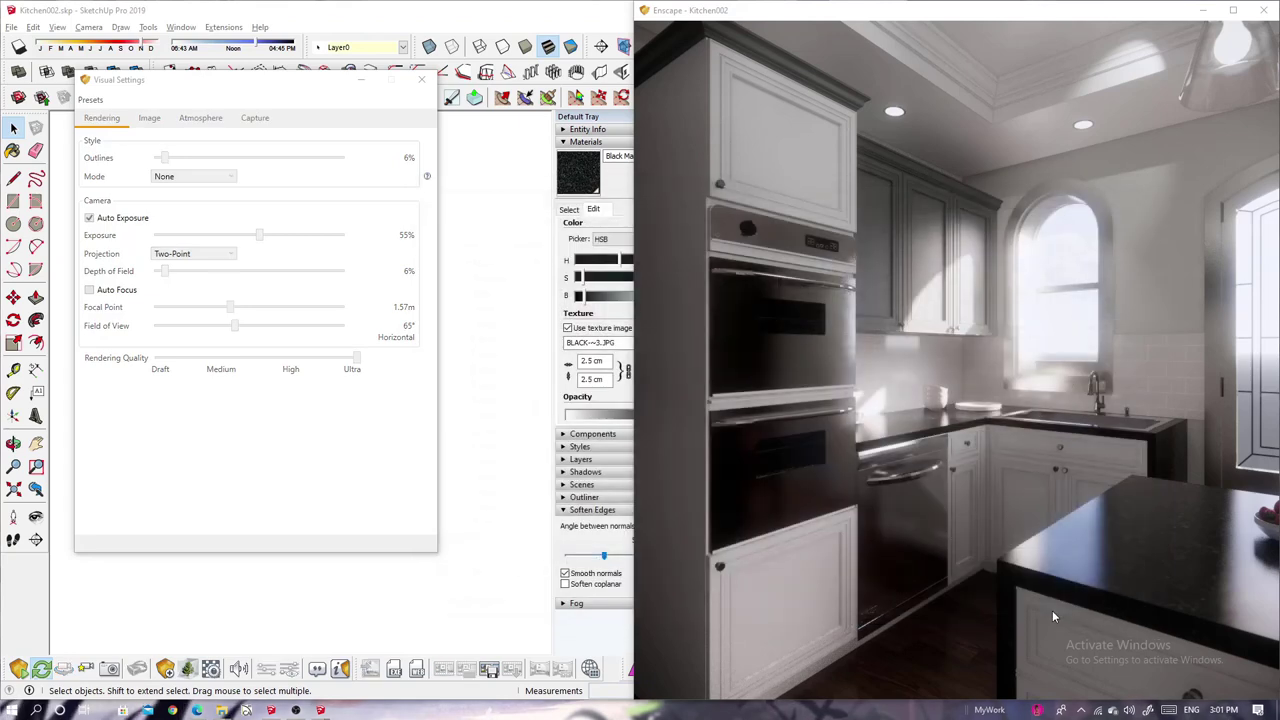